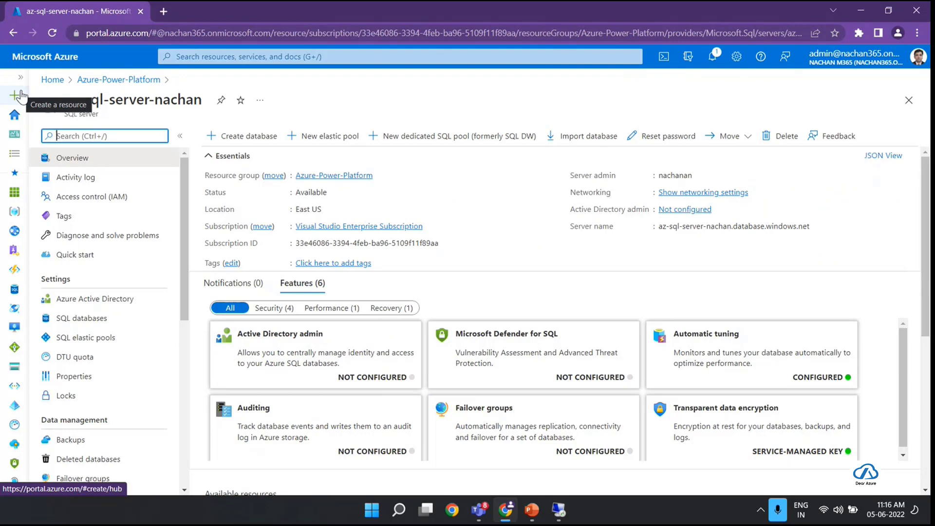
Open the new SQL Database form from Create a resource, review it, and return Home.
{"action": "left_click", "coordinate": [50, 80]}
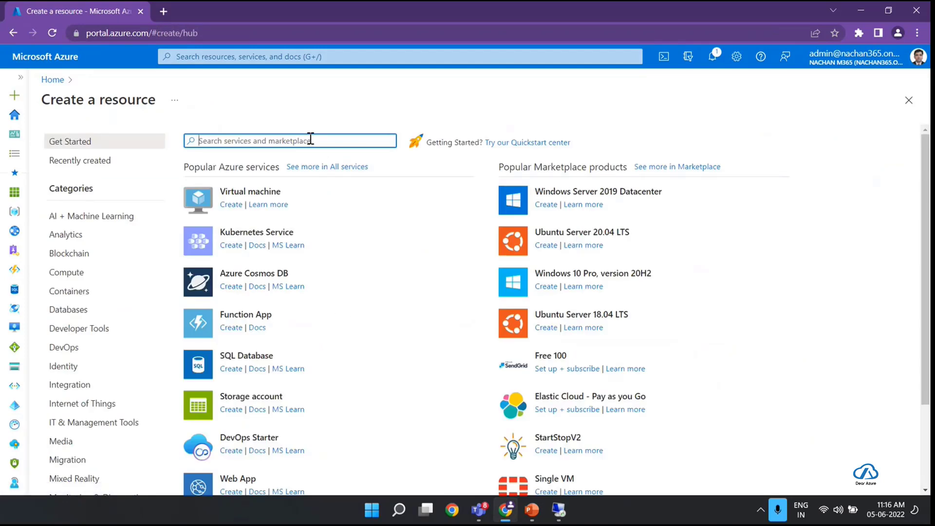
{"action": "left_click", "coordinate": [230, 370]}
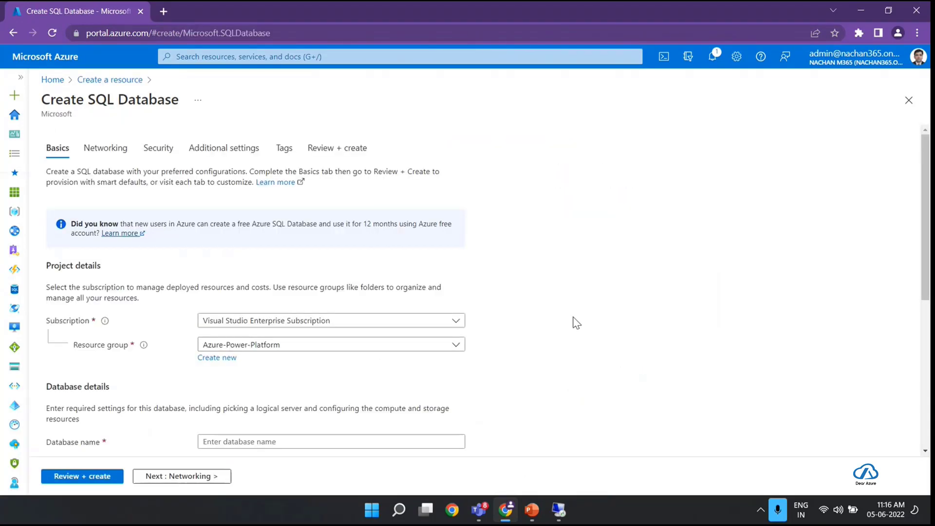
{"action": "scroll", "coordinate": [573, 319], "scroll_direction": "down", "scroll_amount": 2}
{"action": "scroll", "coordinate": [574, 321], "scroll_direction": "down", "scroll_amount": 2}
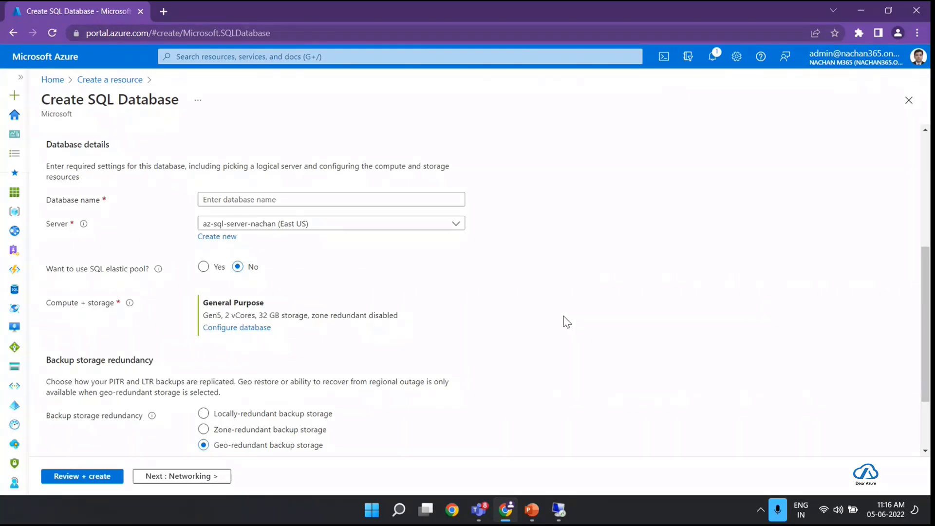
{"action": "scroll", "coordinate": [565, 314], "scroll_direction": "down", "scroll_amount": 2}
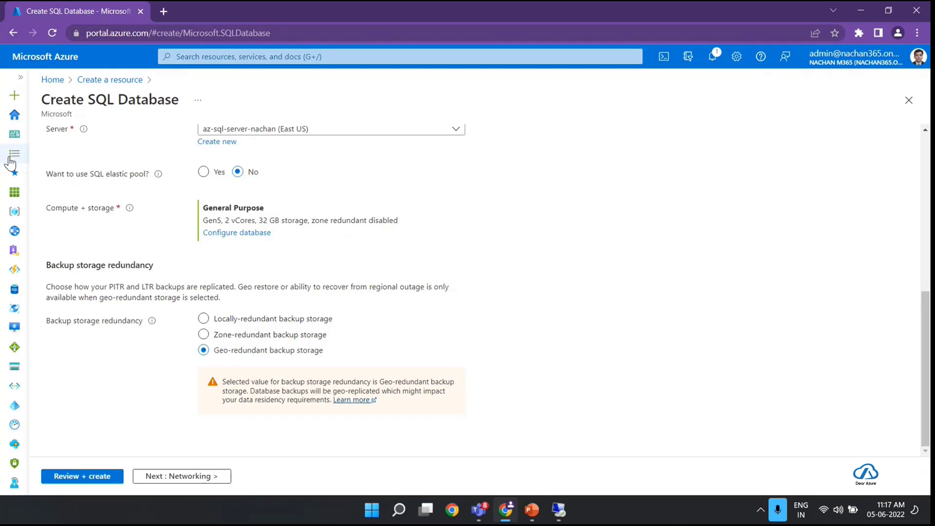
{"action": "left_click", "coordinate": [53, 79]}
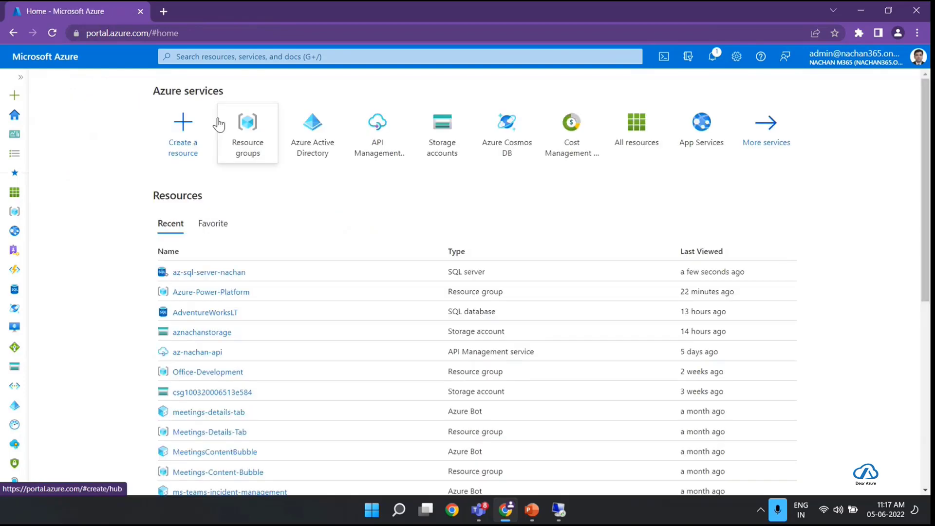
Go through Resource groups and Azure-Power-Platform to open the AdventureWorksLT SQL database.
{"action": "left_click", "coordinate": [250, 153]}
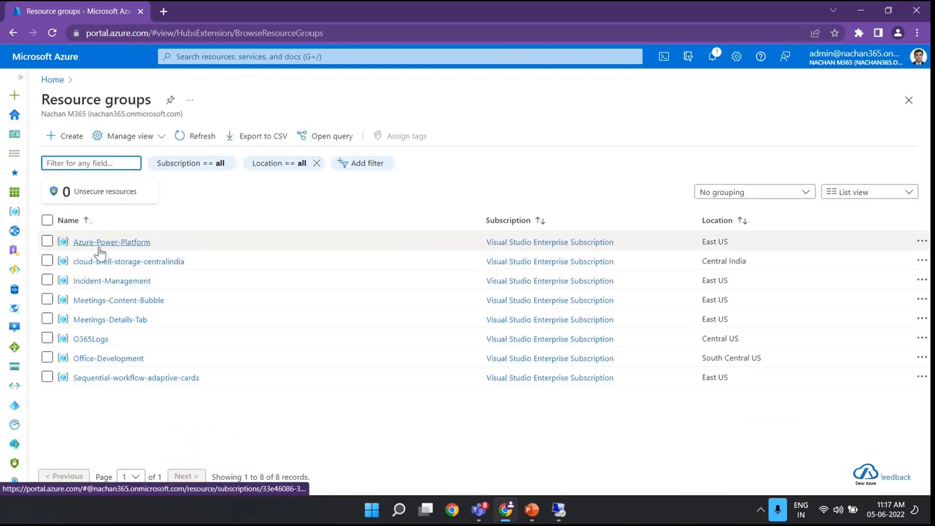
{"action": "left_click", "coordinate": [99, 243]}
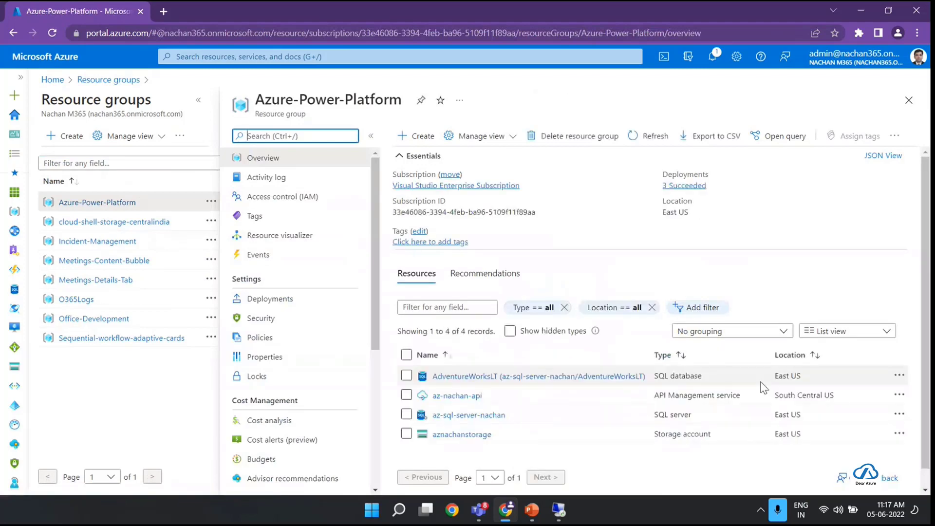
{"action": "left_click", "coordinate": [567, 377]}
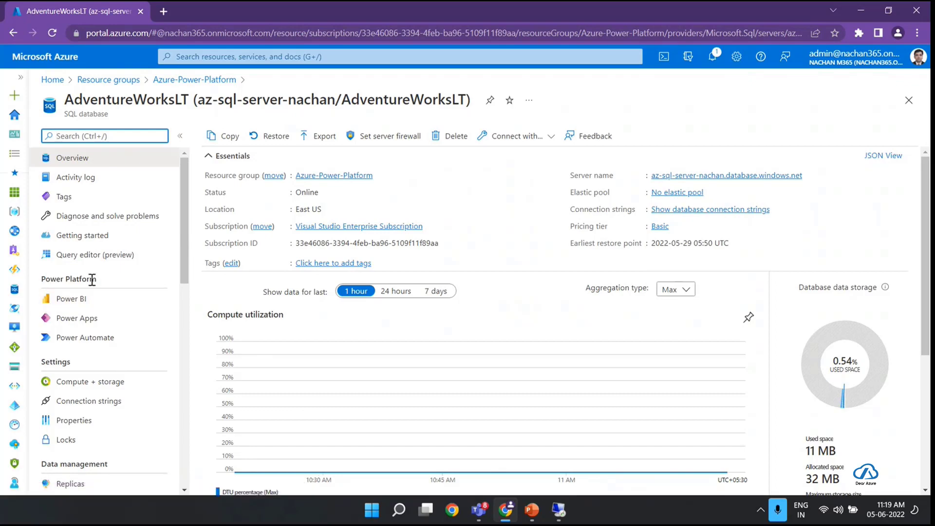
Open Power Apps under Power Platform in the AdventureWorksLT database menu.
{"action": "left_click", "coordinate": [93, 319]}
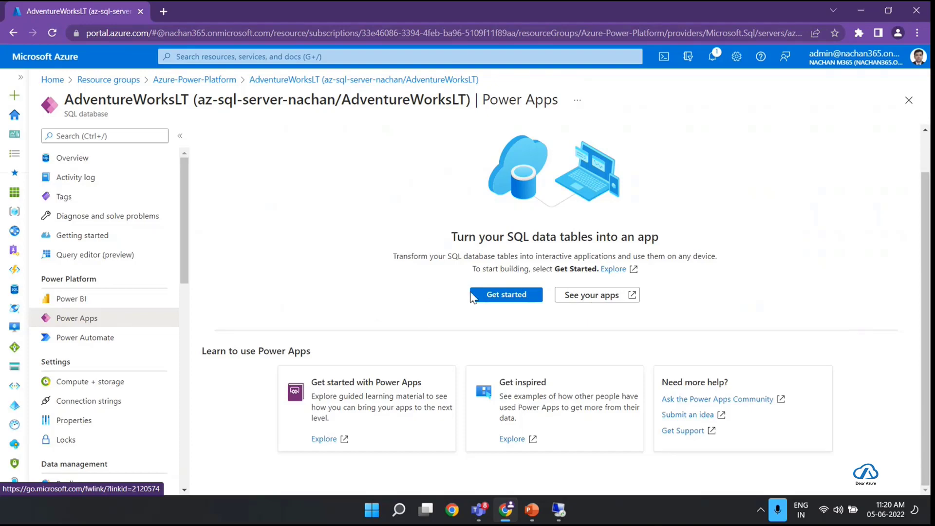
Start the app-creation form and scroll to review app name AdventureWorksLT001.
{"action": "left_click", "coordinate": [505, 297]}
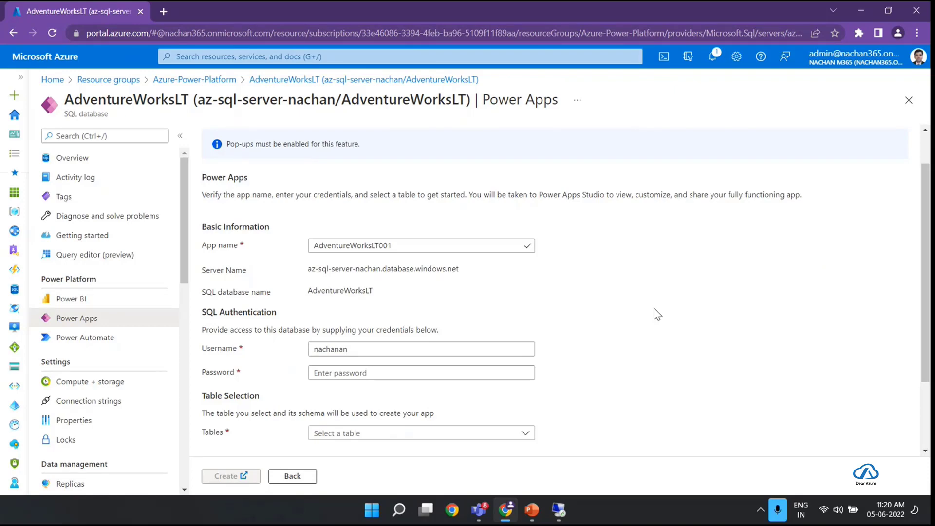
{"action": "scroll", "coordinate": [657, 314], "scroll_direction": "down", "scroll_amount": 1}
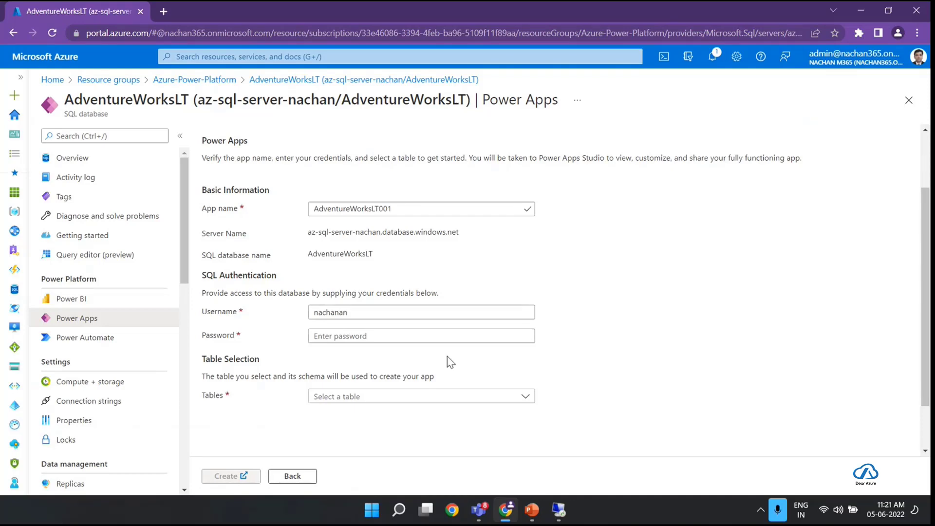
Enter the SQL account password, choose the SalesLT.Product table, and create the app.
{"action": "left_click", "coordinate": [430, 336]}
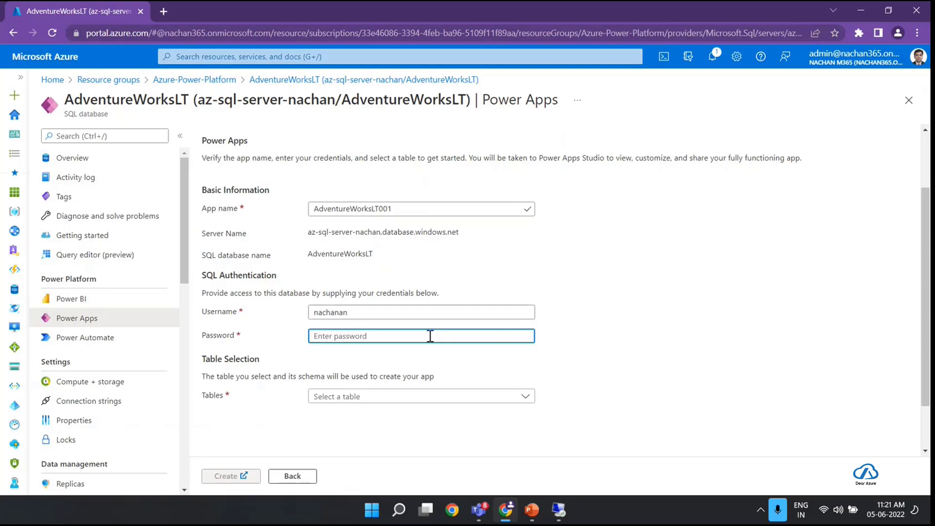
{"action": "type", "text": "••••••••••"}
{"action": "left_click", "coordinate": [784, 354]}
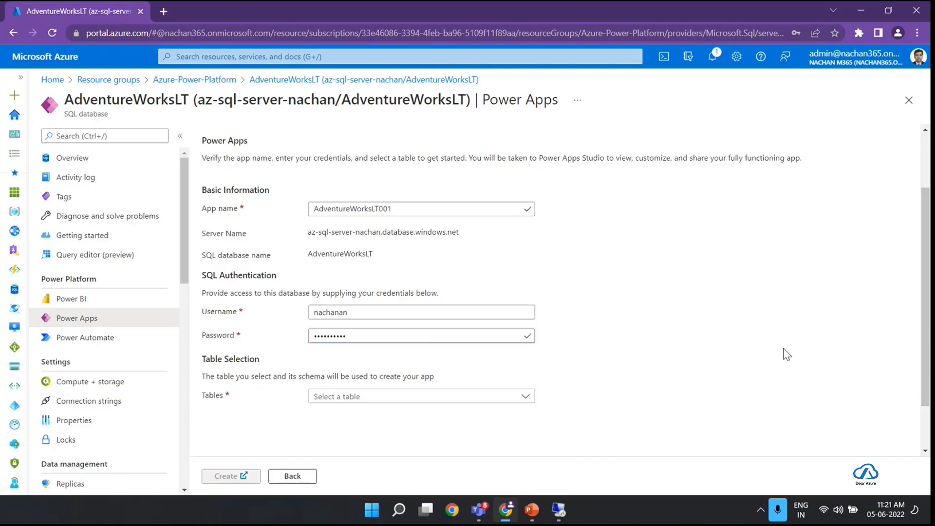
{"action": "left_click", "coordinate": [530, 399]}
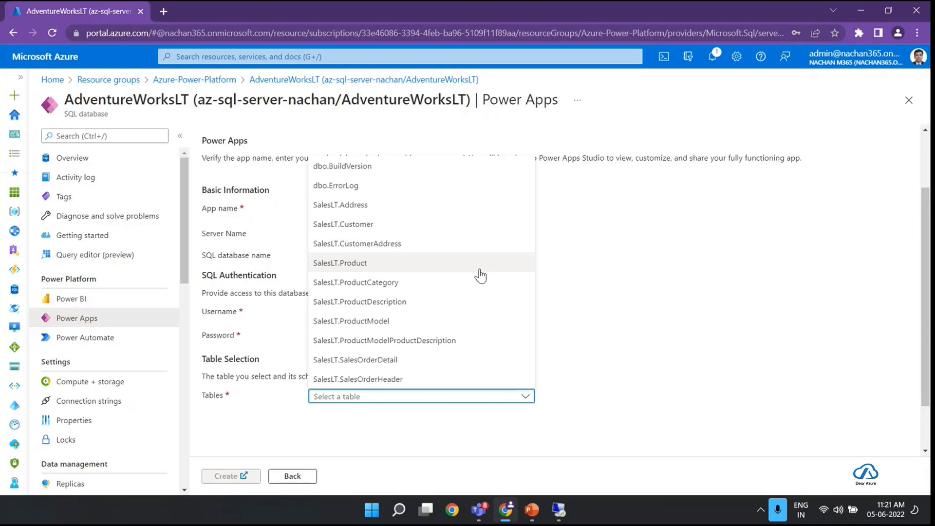
{"action": "left_click", "coordinate": [391, 264]}
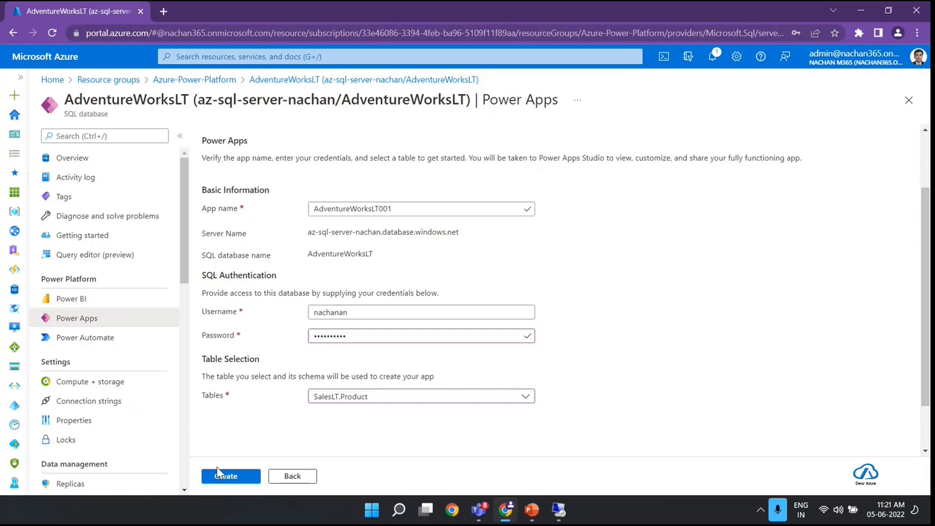
{"action": "left_click", "coordinate": [218, 479]}
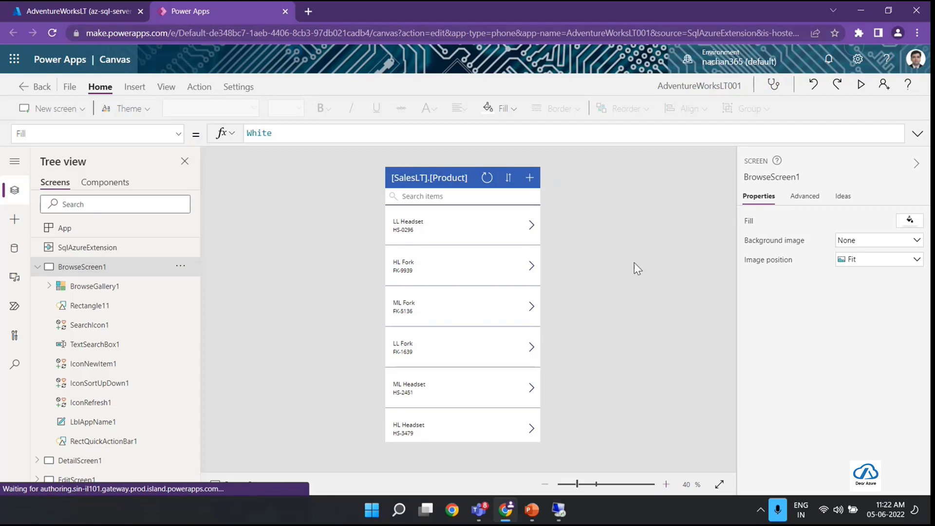
Preview the app and open the LL Headset product's detail screen.
{"action": "left_click", "coordinate": [861, 86]}
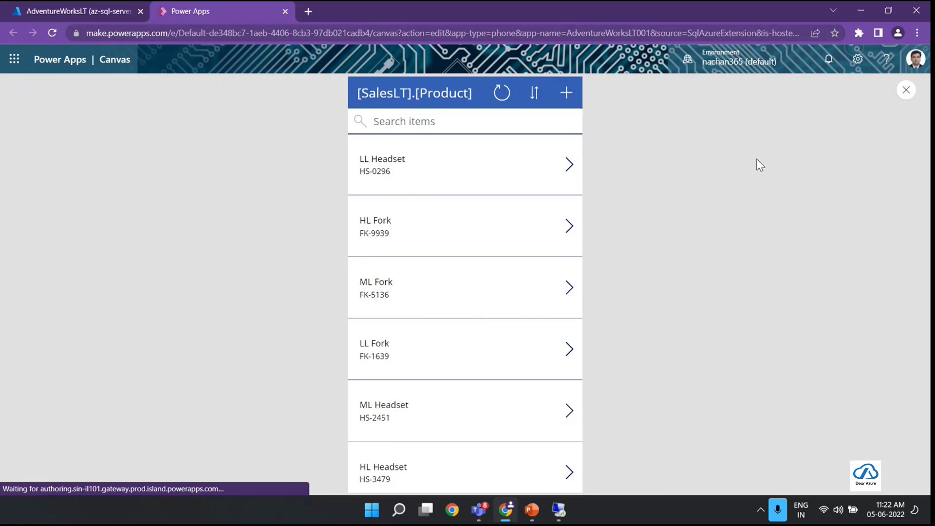
{"action": "left_click", "coordinate": [56, 13]}
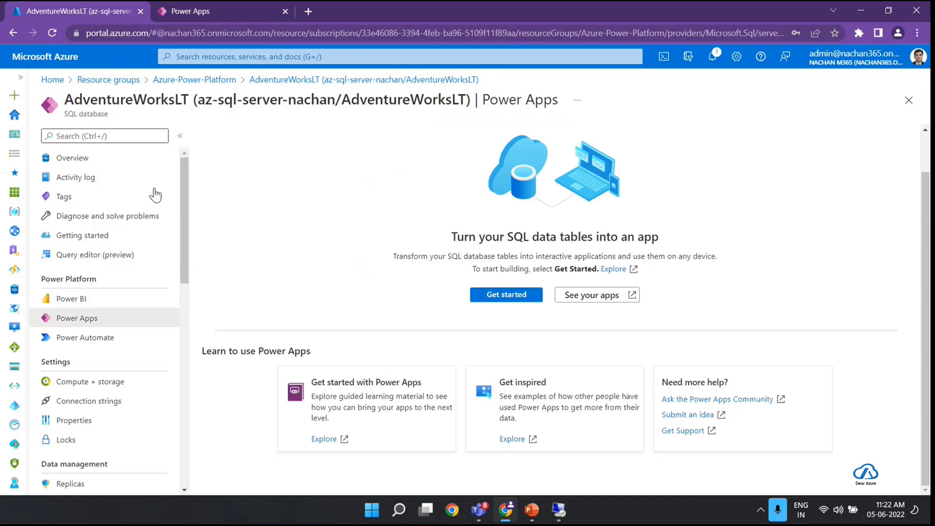
{"action": "left_click", "coordinate": [204, 13]}
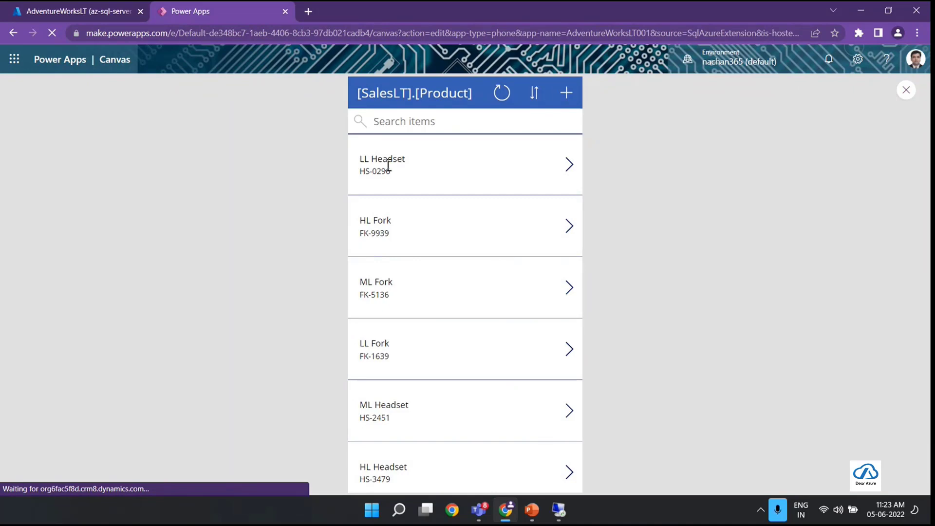
{"action": "left_click", "coordinate": [570, 165]}
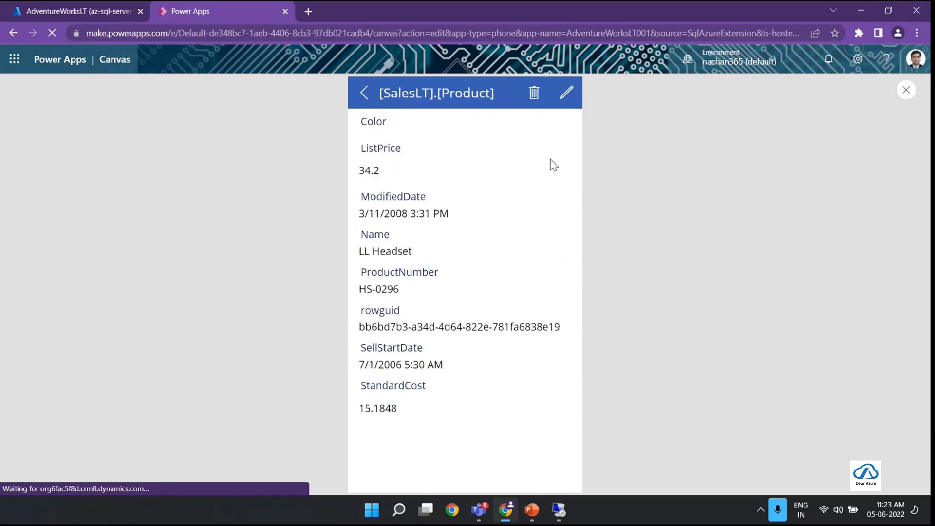
Edit the LL Headset record, enter Red as its Color, and submit it.
{"action": "left_click", "coordinate": [569, 99]}
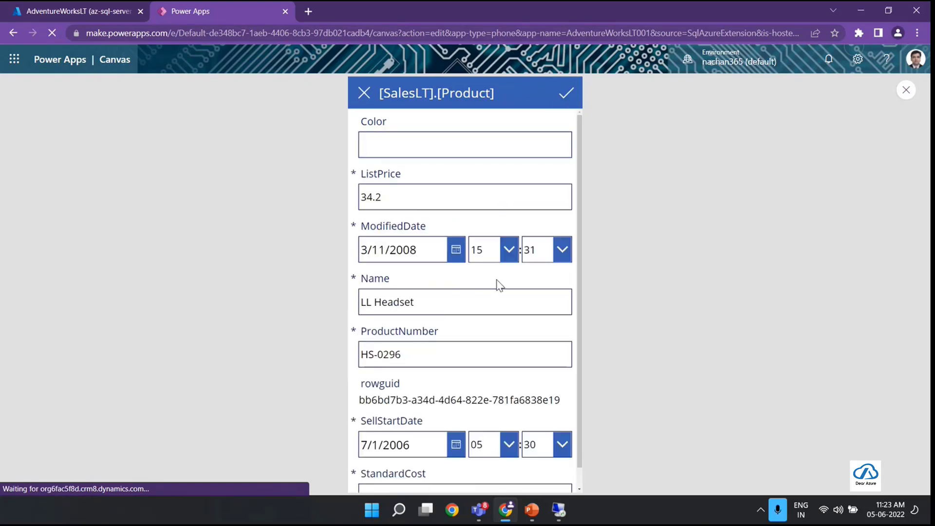
{"action": "scroll", "coordinate": [497, 280], "scroll_direction": "down", "scroll_amount": 2}
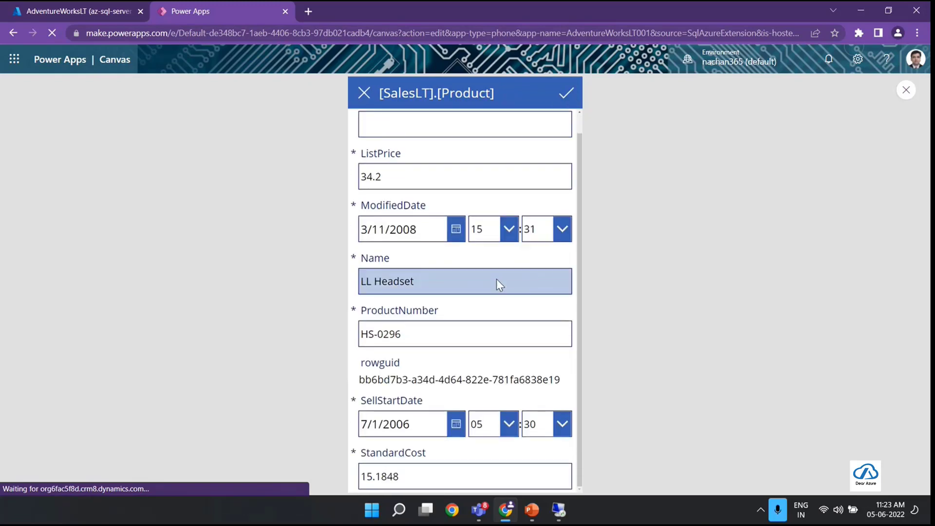
{"action": "scroll", "coordinate": [496, 279], "scroll_direction": "up", "scroll_amount": 2}
{"action": "left_click", "coordinate": [421, 152]}
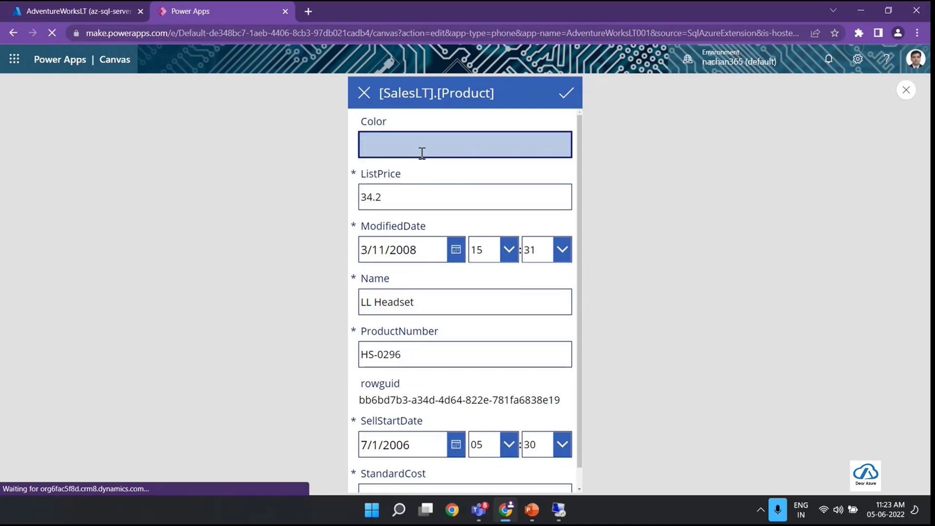
{"action": "type", "text": "Red"}
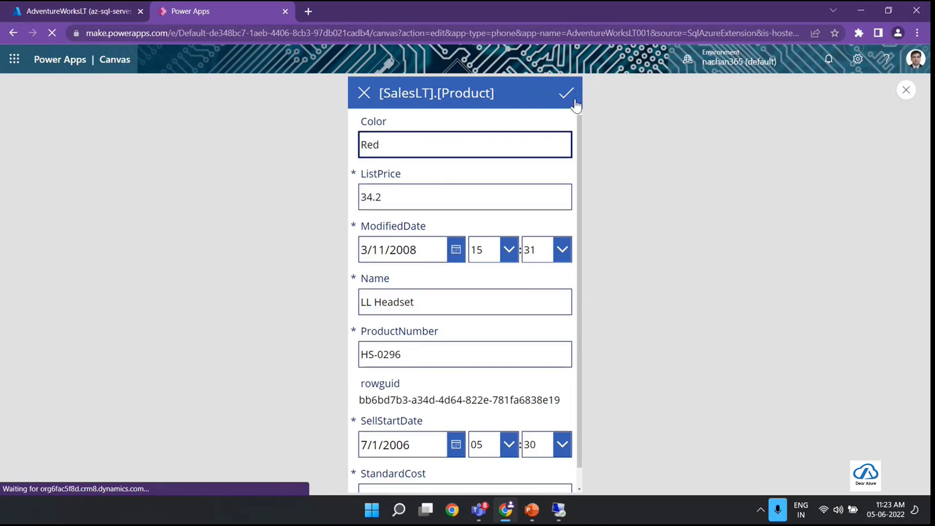
{"action": "left_click", "coordinate": [567, 94]}
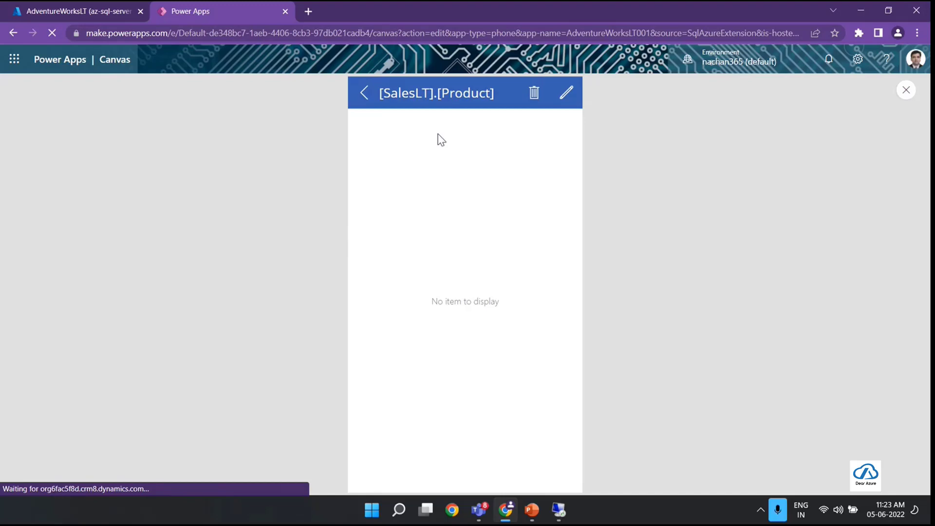
View HL Fork's details, return to the list, dismiss the tip, and exit the preview.
{"action": "left_click", "coordinate": [364, 95]}
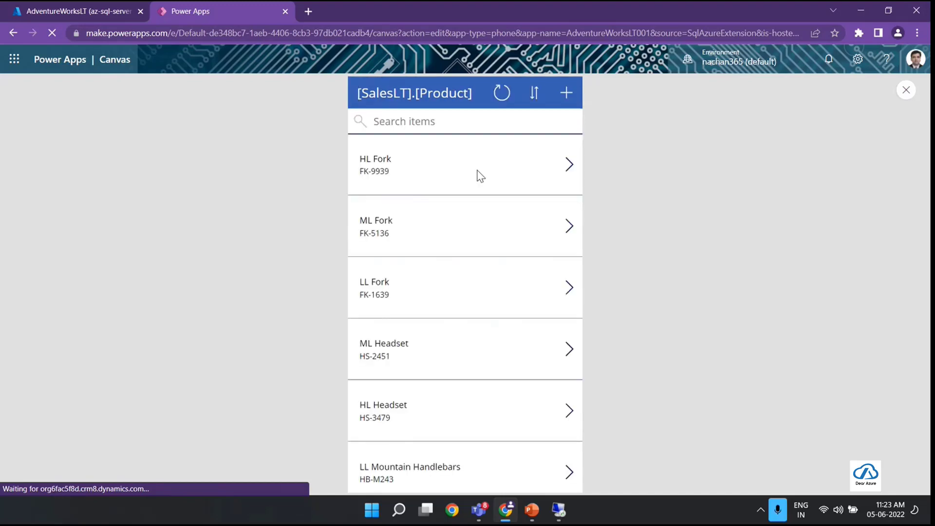
{"action": "left_click", "coordinate": [569, 165]}
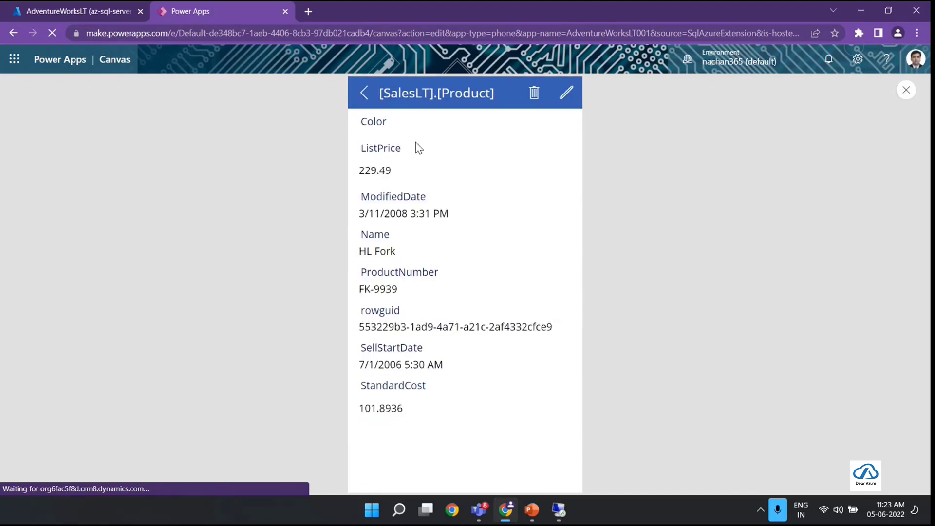
{"action": "left_click", "coordinate": [364, 96]}
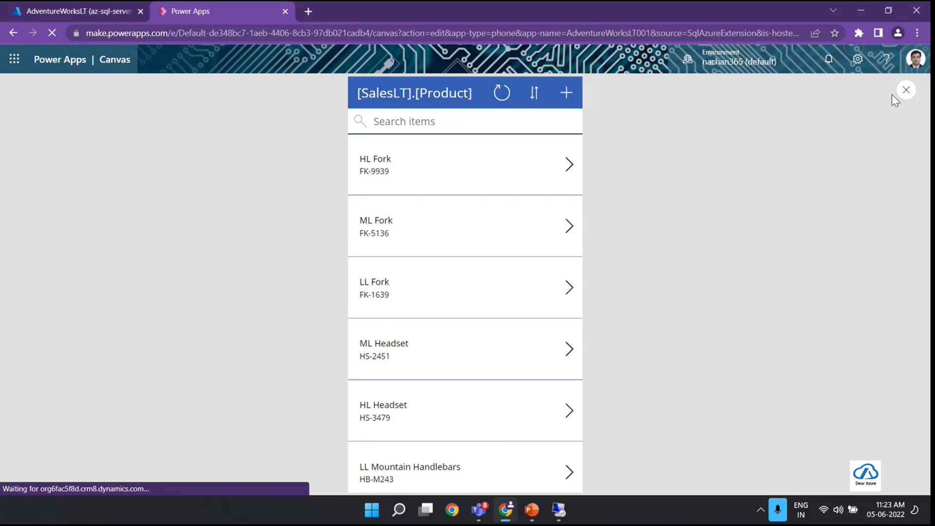
{"action": "left_click", "coordinate": [905, 92]}
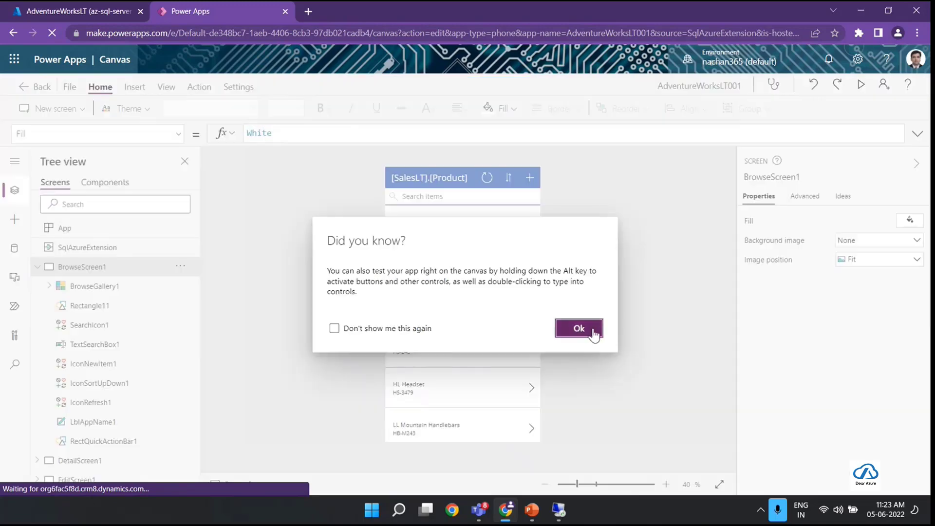
{"action": "left_click", "coordinate": [582, 328]}
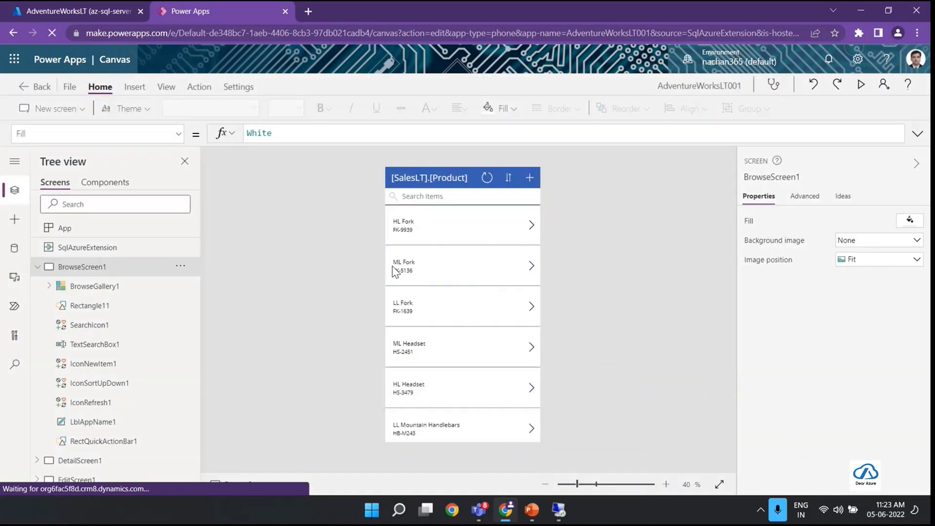
Open make.powerapps.com in a new browser tab and select its address for editing.
{"action": "left_click", "coordinate": [307, 11]}
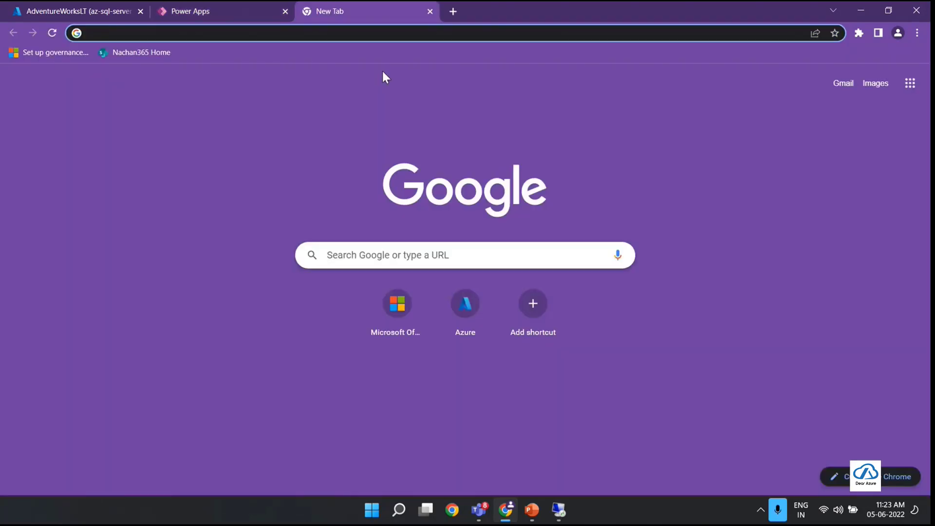
{"action": "type", "text": "make"}
{"action": "key", "text": "Right"}
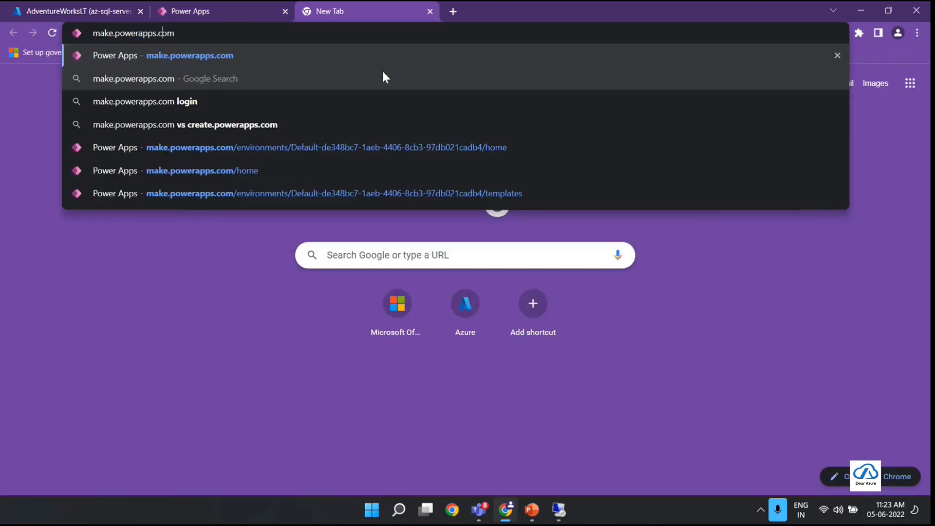
{"action": "key", "text": "Left"}
{"action": "key", "text": "Left"}
{"action": "key", "text": "Left"}
{"action": "key", "text": "Left"}
{"action": "key", "text": "shift+Left"}
{"action": "key", "text": "shift+Left"}
{"action": "key", "text": "shift+Left"}
{"action": "key", "text": "shift+Left"}
{"action": "key", "text": "Return"}
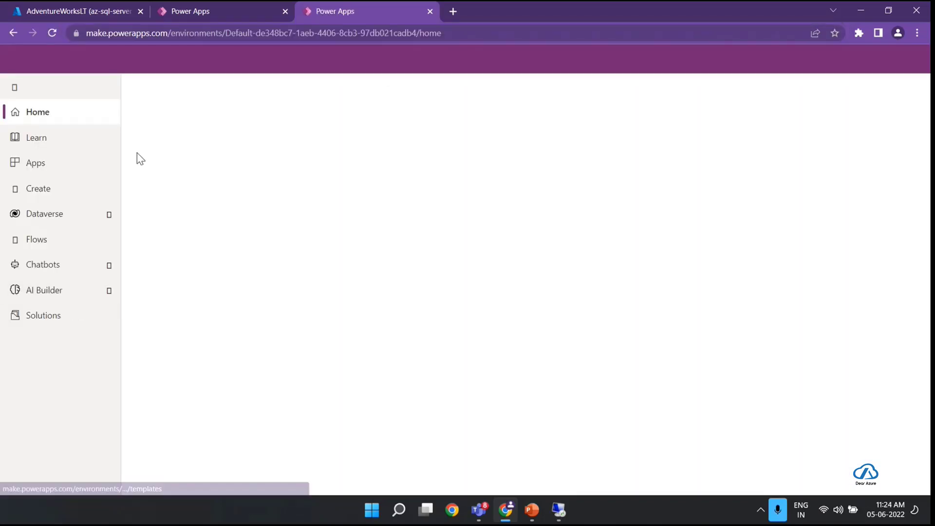
{"action": "left_click", "coordinate": [194, 34]}
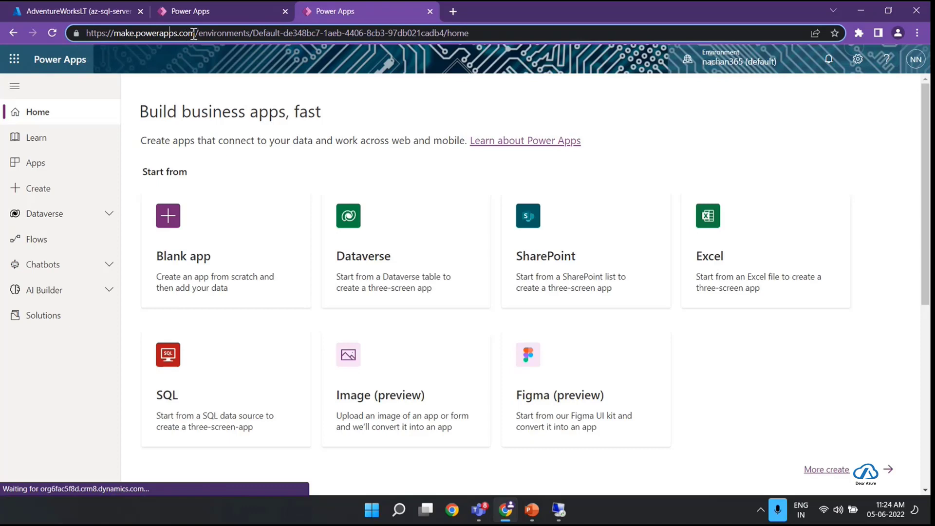
{"action": "left_click_drag", "start_coordinate": [193, 33], "coordinate": [761, 38]}
Change the address to make.powerautomate.com and expand Data in the left navigation.
{"action": "key", "text": "BackSpace"}
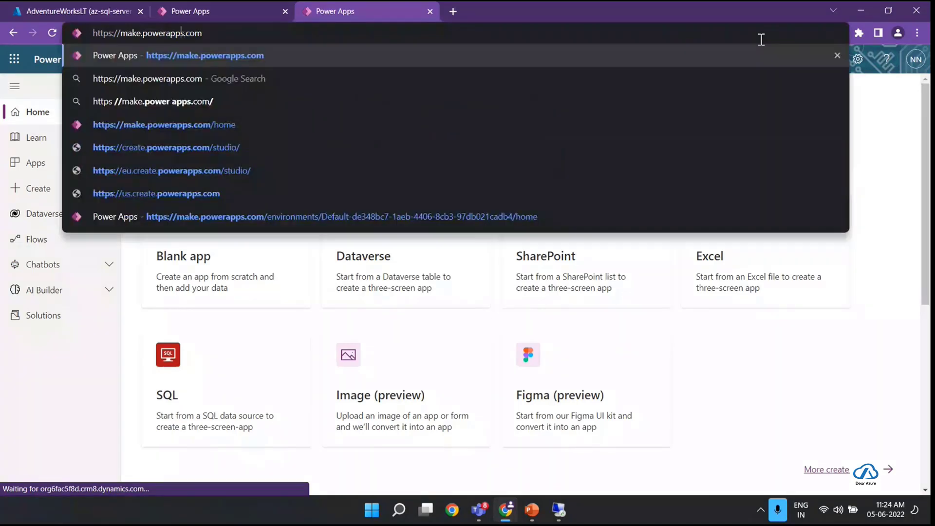
{"action": "key", "text": "shift+Left"}
{"action": "key", "text": "BackSpace"}
{"action": "type", "text": "utomaye"}
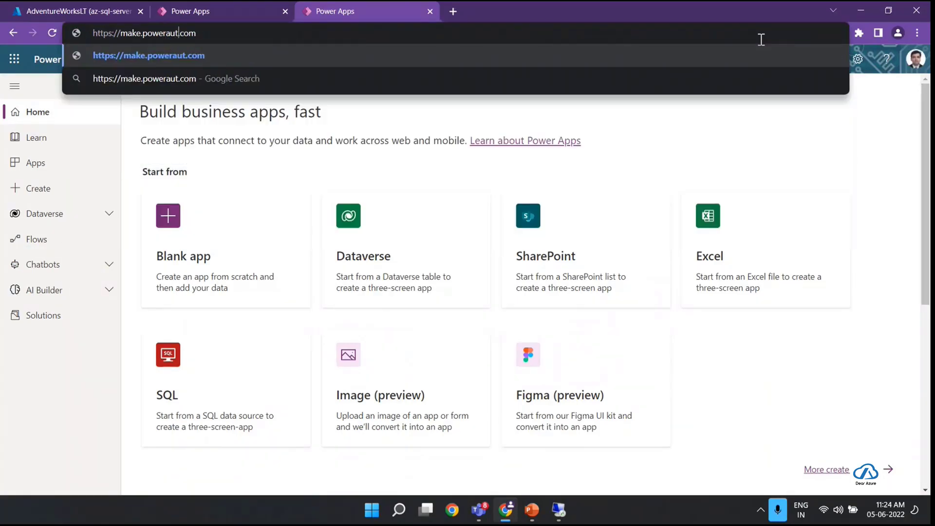
{"action": "key", "text": "BackSpace"}
{"action": "key", "text": "BackSpace"}
{"action": "type", "text": "t"}
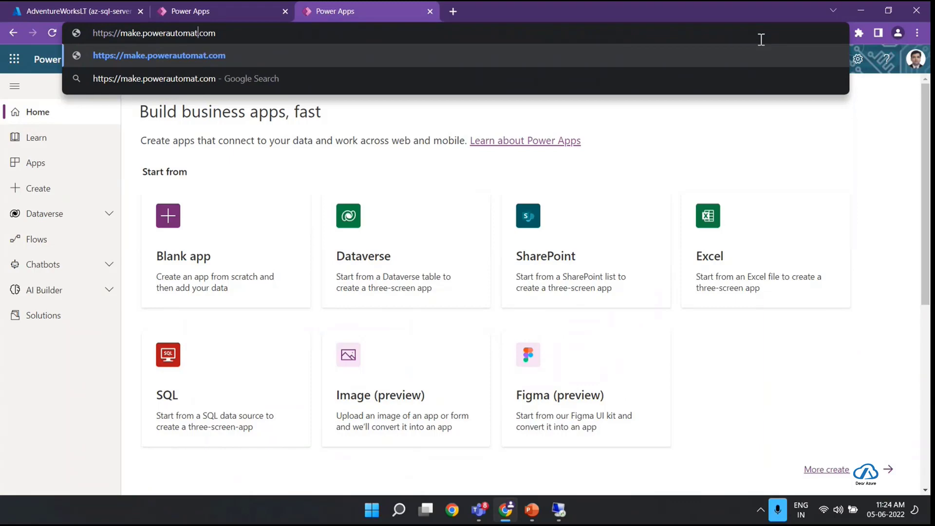
{"action": "type", "text": "e"}
{"action": "key", "text": "Return"}
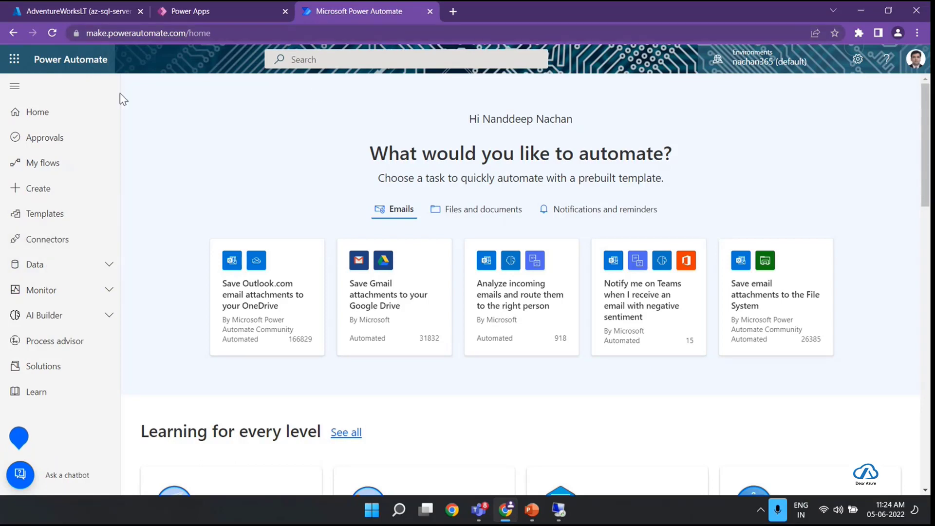
{"action": "left_click", "coordinate": [52, 266]}
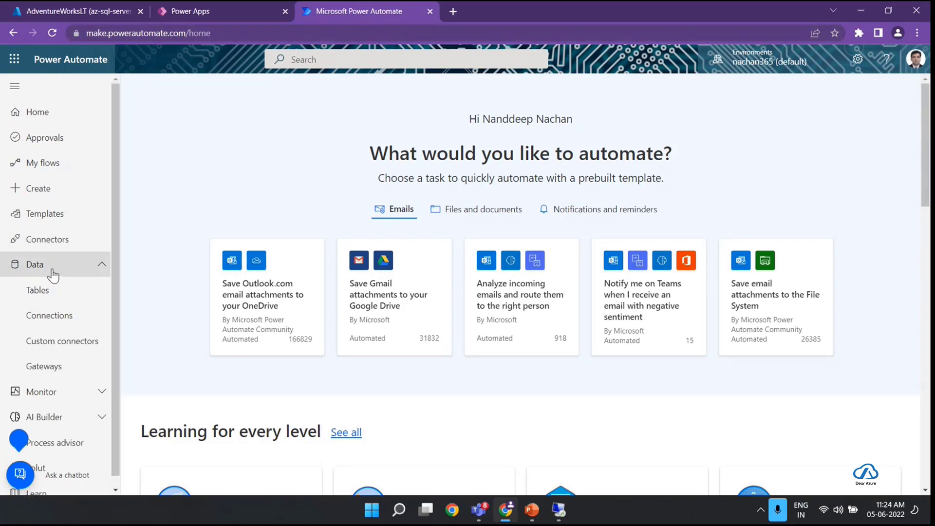
Open the Connections list from the Data menu in Power Automate.
{"action": "left_click", "coordinate": [55, 343]}
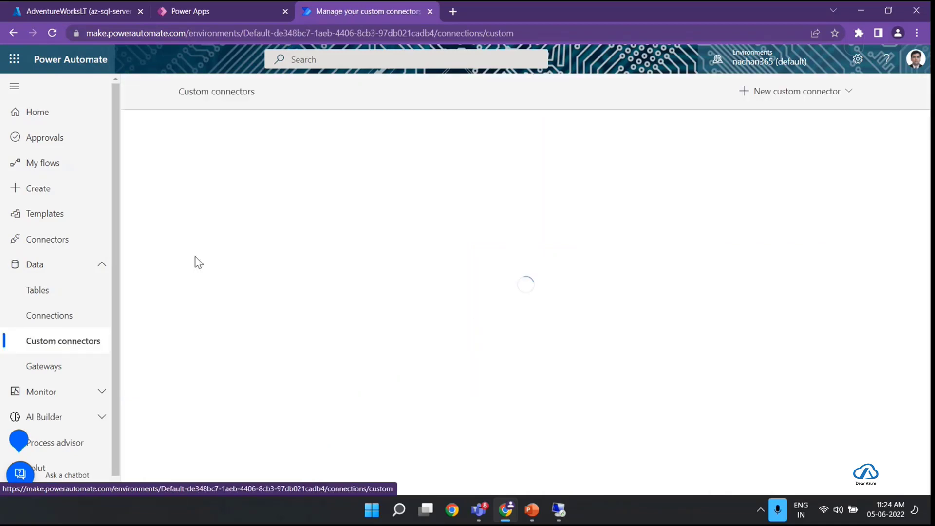
{"action": "left_click", "coordinate": [60, 317]}
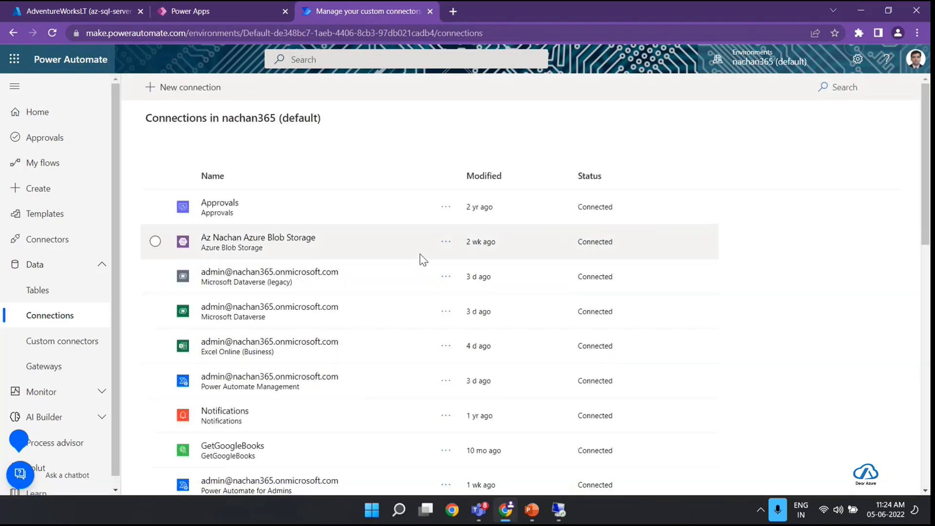
{"action": "scroll", "coordinate": [420, 253], "scroll_direction": "down", "scroll_amount": 7}
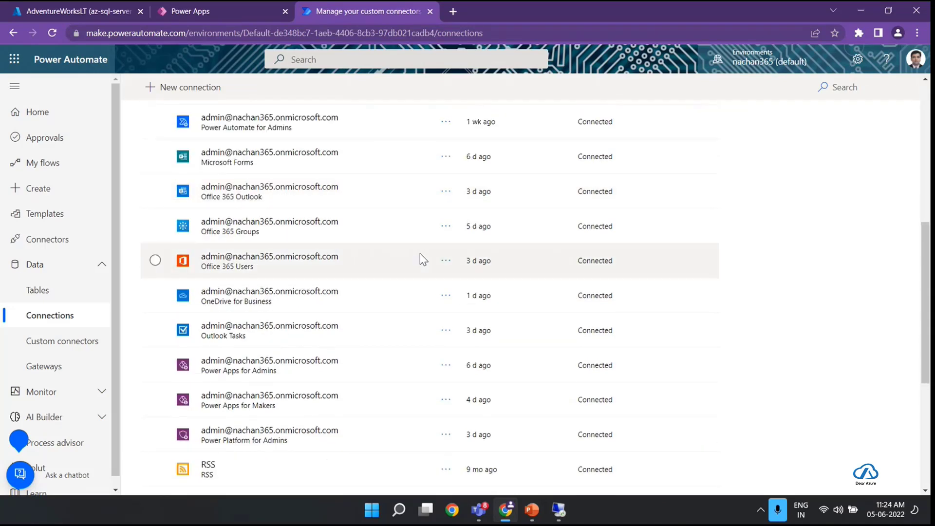
{"action": "scroll", "coordinate": [419, 259], "scroll_direction": "down", "scroll_amount": 3}
{"action": "scroll", "coordinate": [467, 185], "scroll_direction": "up", "scroll_amount": 10}
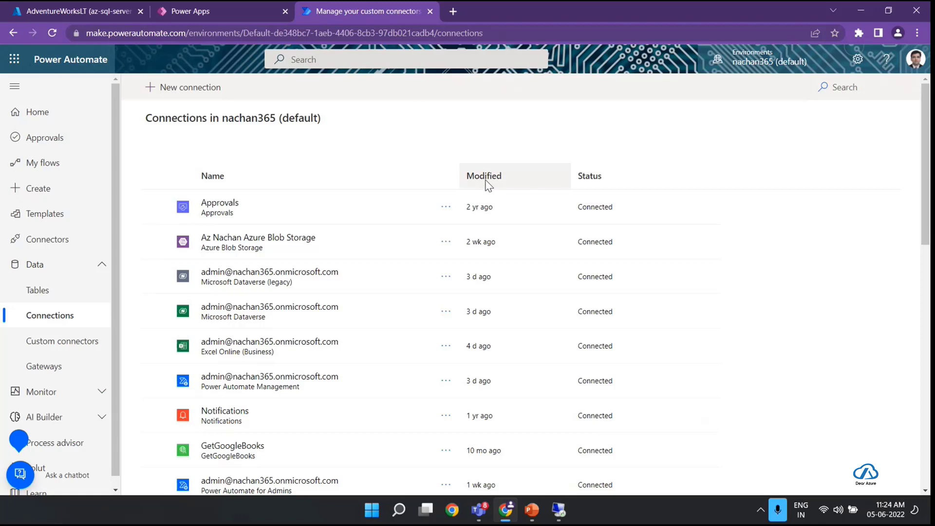
Sort connections by Modified, newest first, and select AdventureWorksLT001_Connection at the top.
{"action": "left_click", "coordinate": [484, 178]}
{"action": "left_click", "coordinate": [485, 176]}
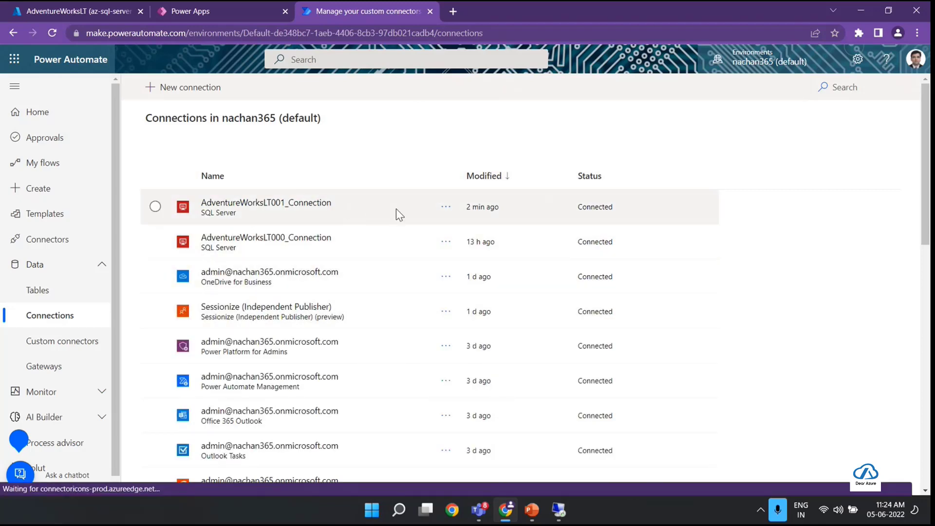
{"action": "left_click_drag", "start_coordinate": [532, 211], "coordinate": [426, 212]}
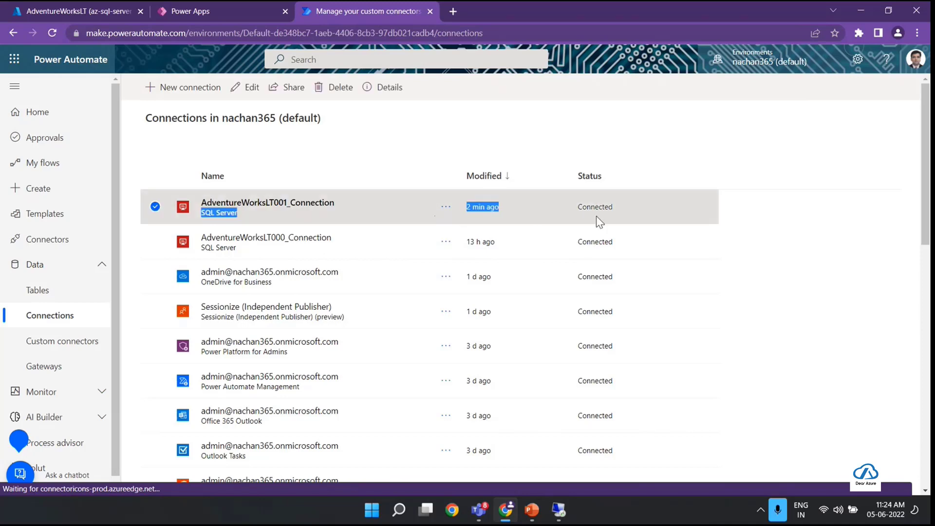
{"action": "left_click", "coordinate": [723, 217]}
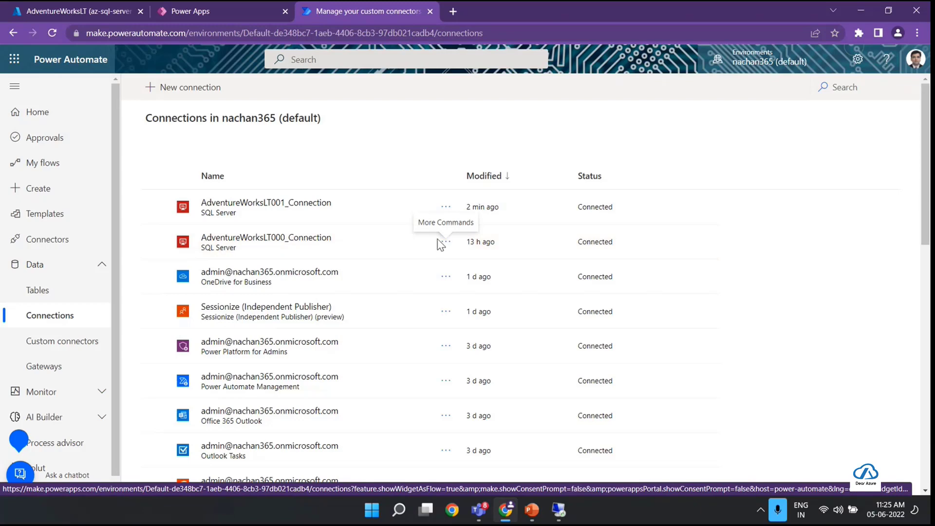
{"action": "left_click", "coordinate": [155, 206]}
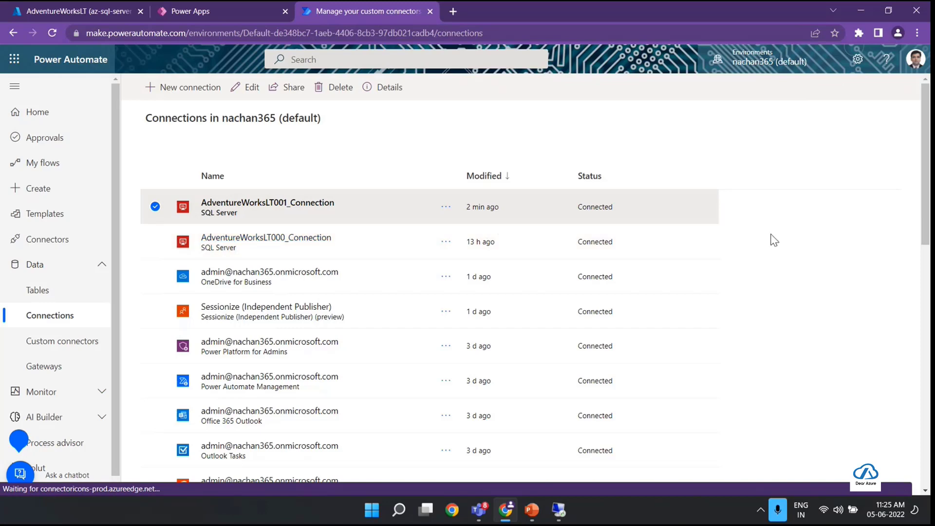
Inspect BrowseGallery1's Items formula, which searches by Color, Name and ProductNumber and sorts by Color.
{"action": "left_click", "coordinate": [204, 13]}
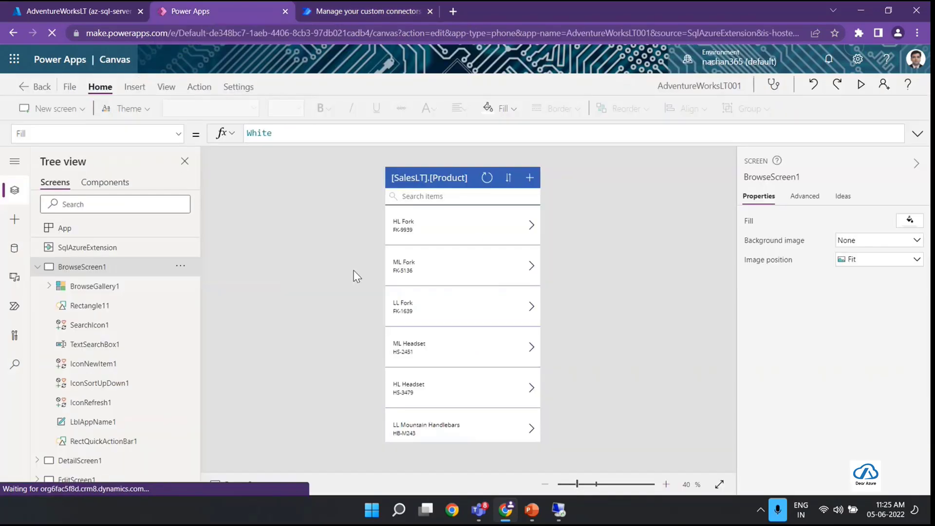
{"action": "double_click", "coordinate": [513, 210]}
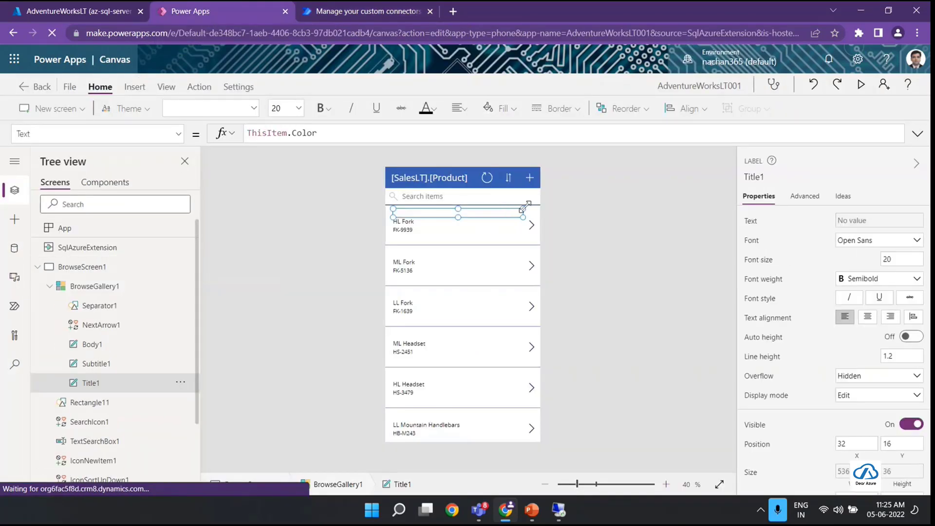
{"action": "left_click", "coordinate": [535, 209]}
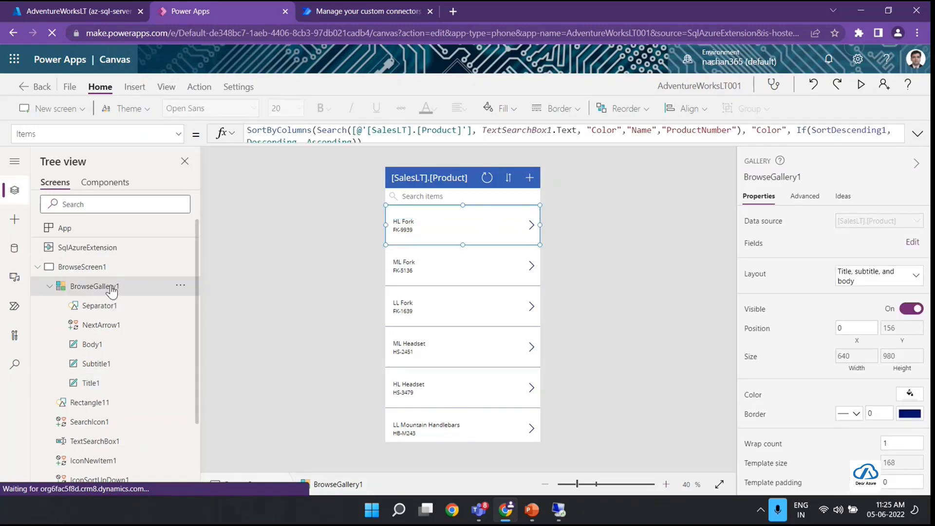
{"action": "left_click", "coordinate": [105, 269]}
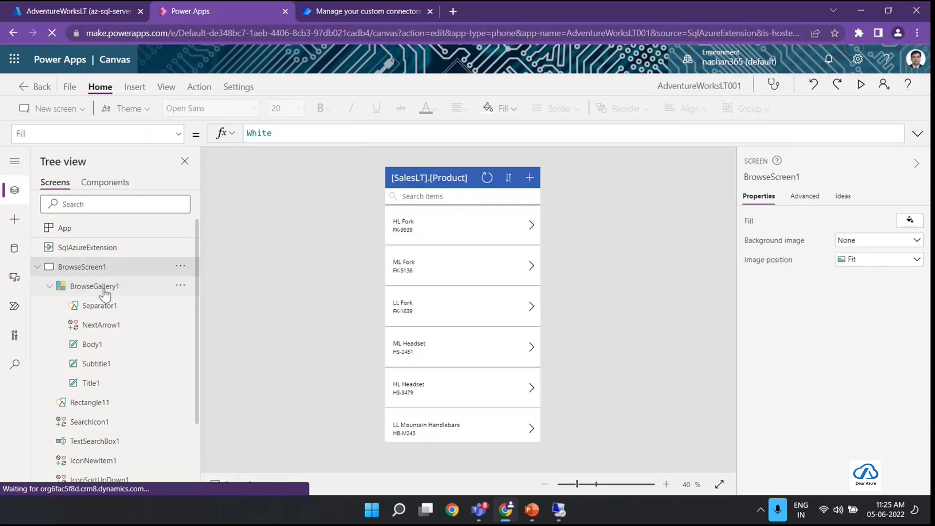
{"action": "left_click", "coordinate": [103, 290]}
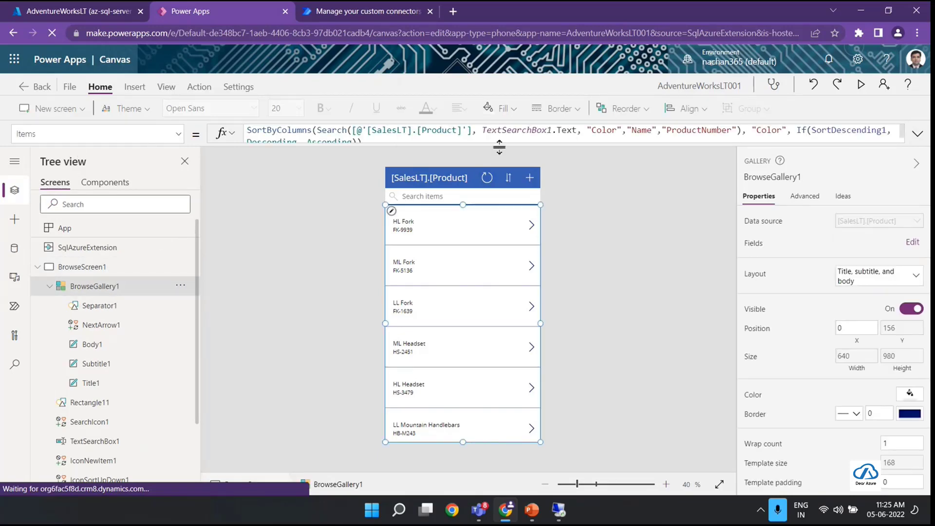
{"action": "left_click_drag", "start_coordinate": [528, 144], "coordinate": [502, 201]}
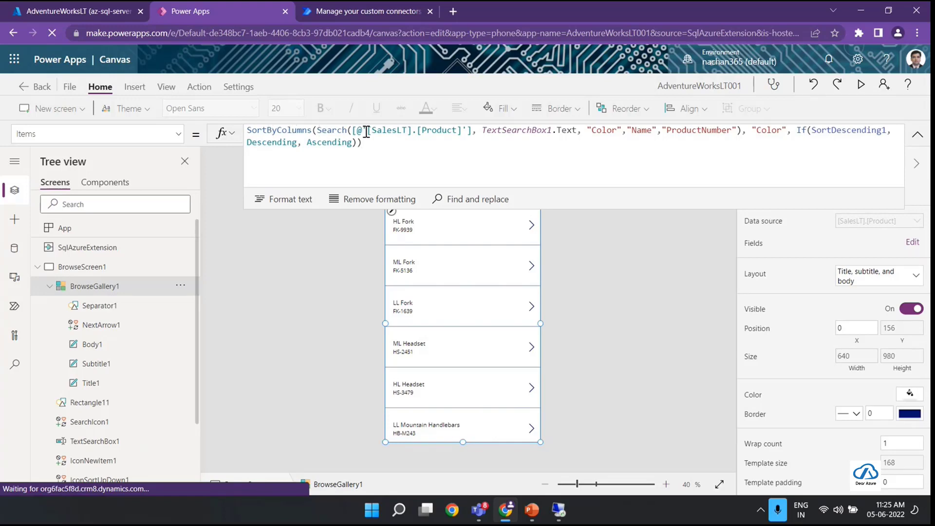
{"action": "left_click_drag", "start_coordinate": [316, 131], "coordinate": [455, 129]}
{"action": "left_click", "coordinate": [489, 163]}
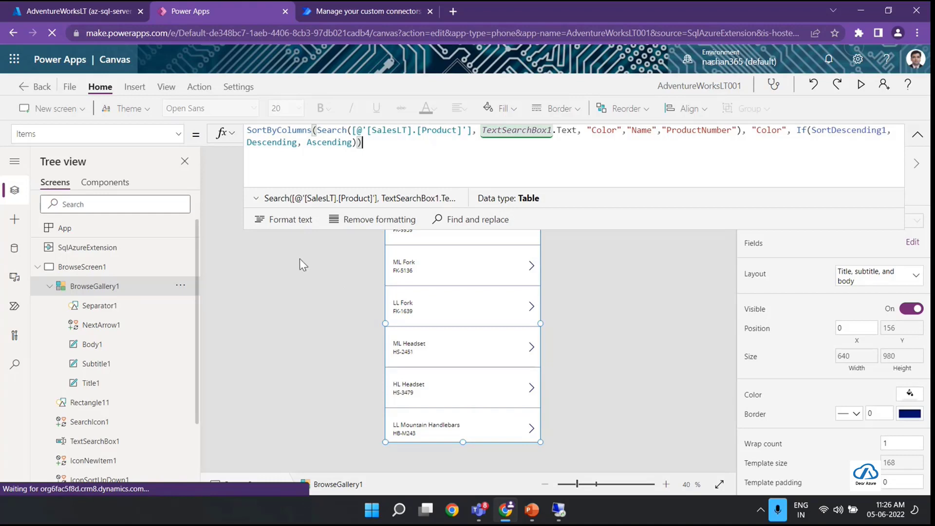
Review the gallery's Subtitle1, Body1 and Title1 labels, then reselect BrowseGallery1.
{"action": "left_click", "coordinate": [294, 288]}
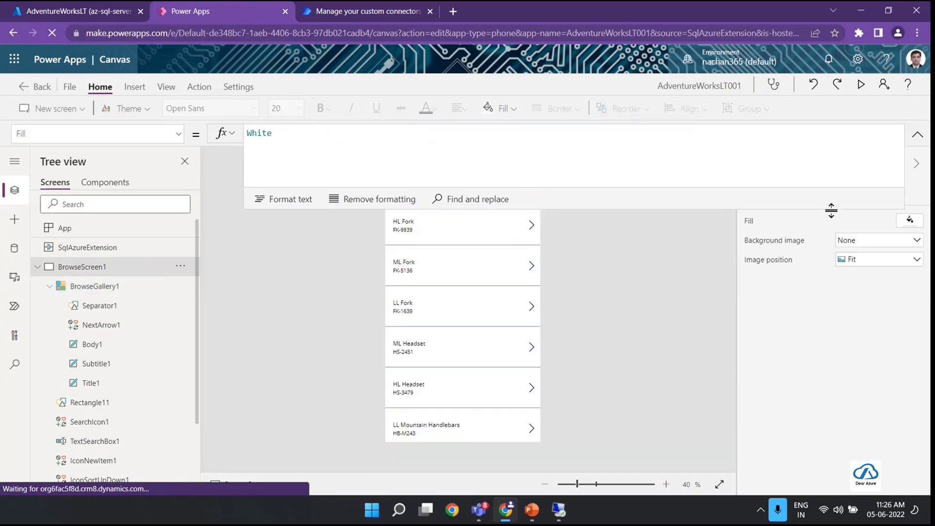
{"action": "left_click", "coordinate": [917, 134]}
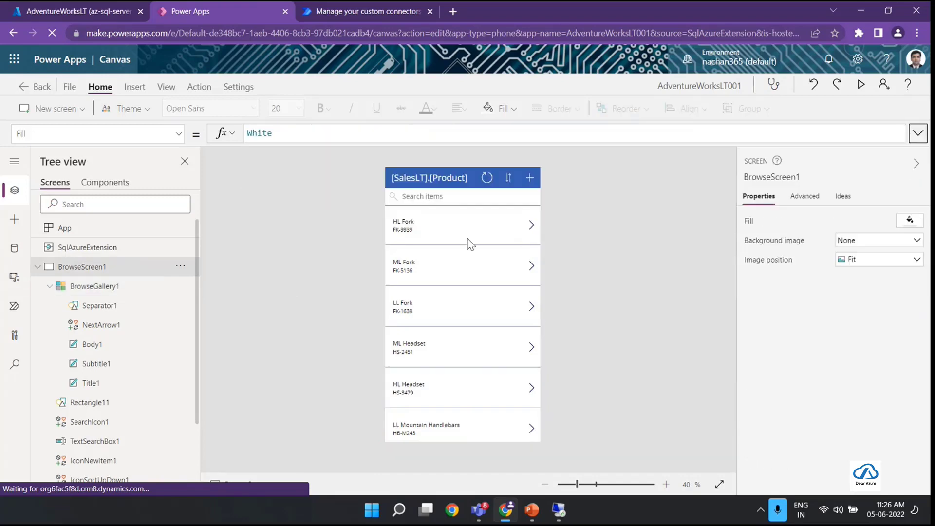
{"action": "left_click", "coordinate": [423, 225]}
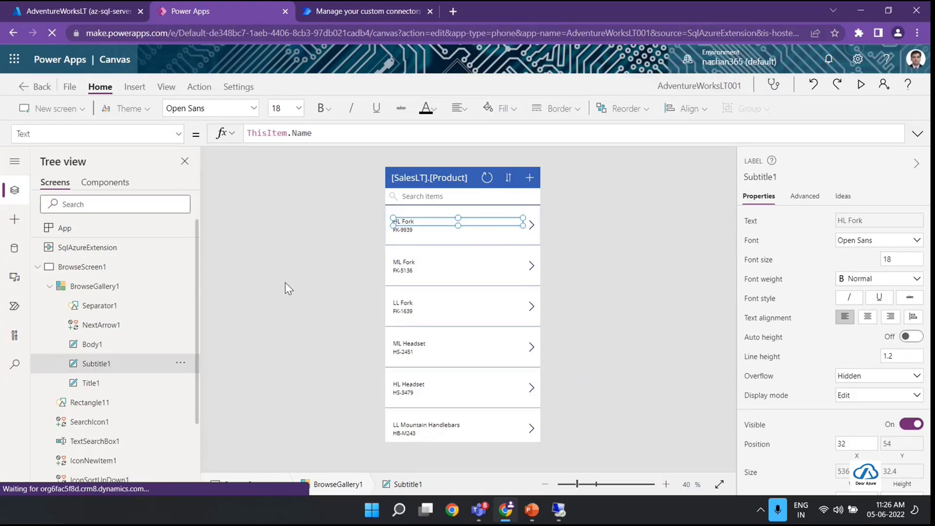
{"action": "left_click", "coordinate": [424, 234]}
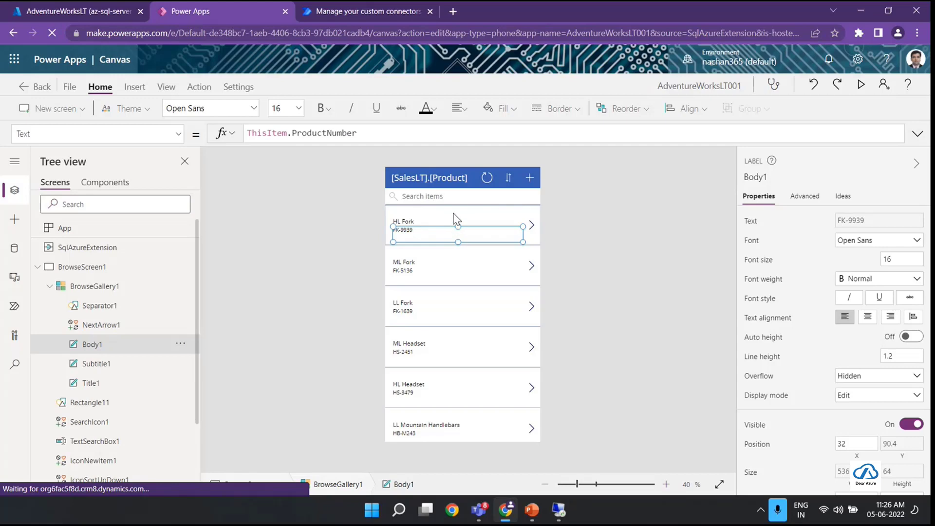
{"action": "left_click", "coordinate": [473, 210]}
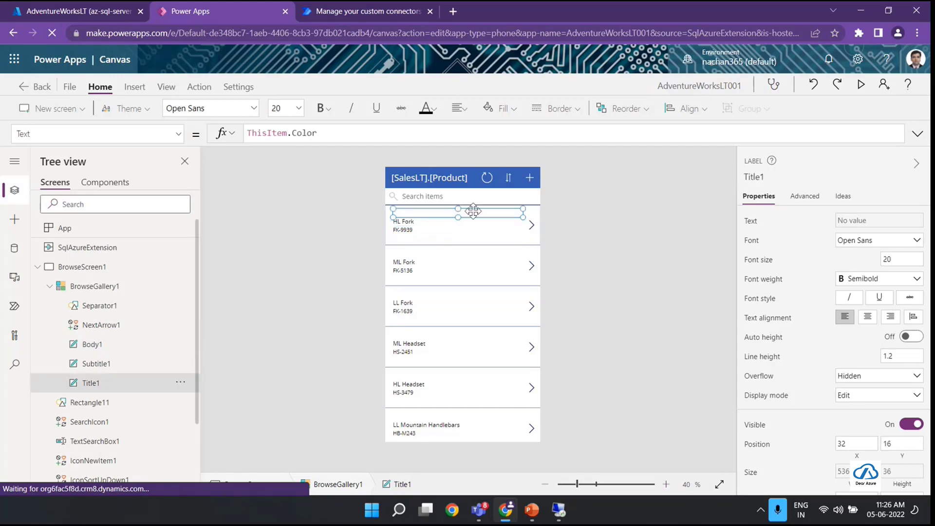
{"action": "left_click", "coordinate": [530, 209]}
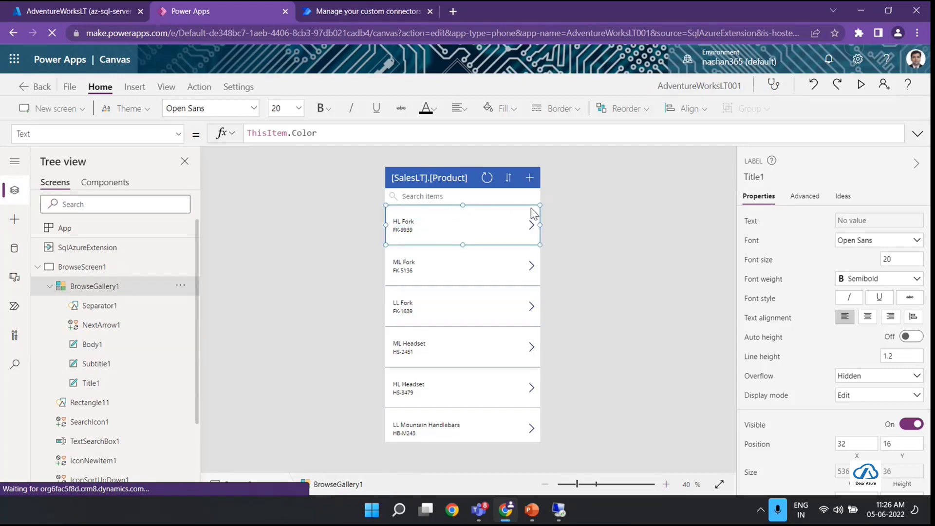
Switch BrowseGallery1 to the 'Image, title, and subtitle' layout and select the HL Fork row's image.
{"action": "left_click", "coordinate": [116, 293]}
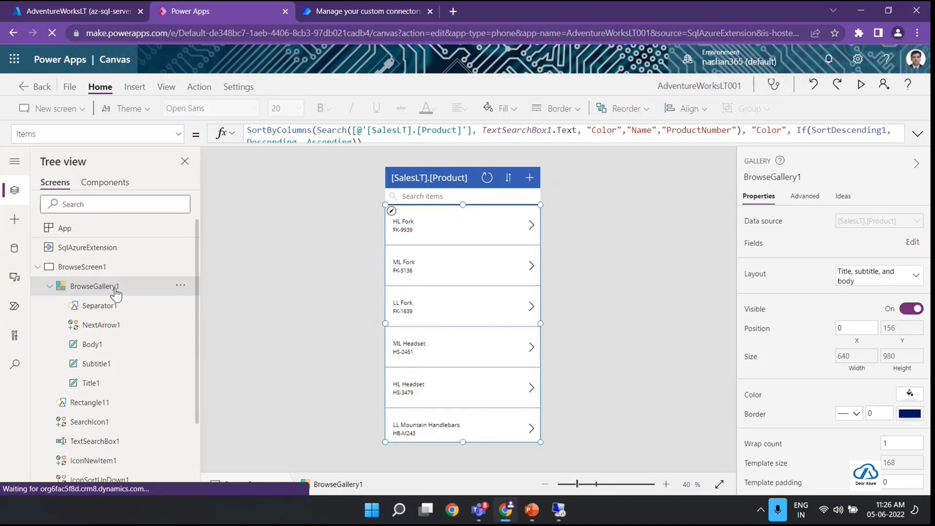
{"action": "left_click", "coordinate": [916, 283]}
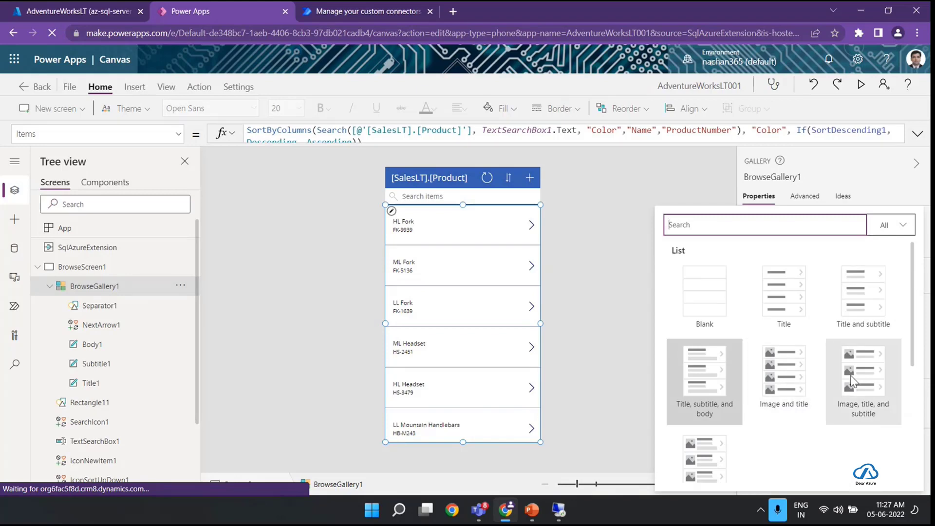
{"action": "key", "text": "Escape"}
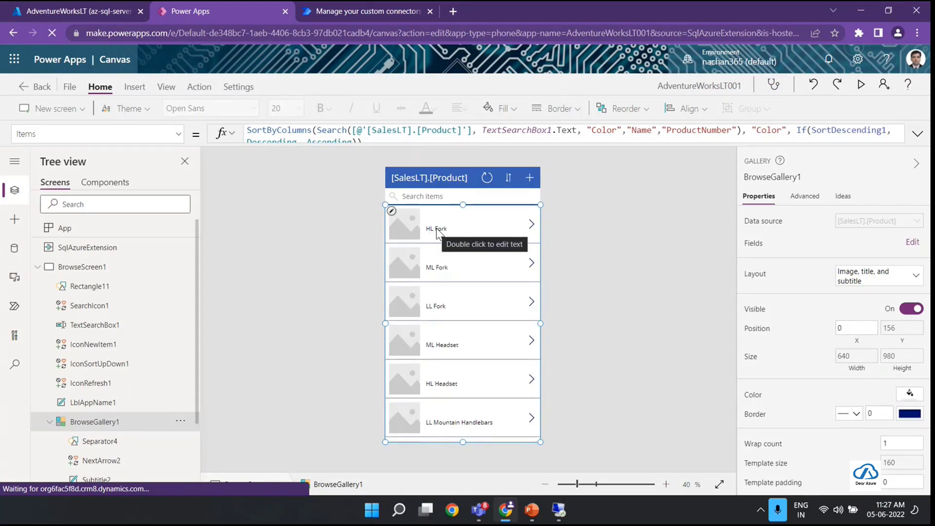
{"action": "left_click", "coordinate": [399, 224]}
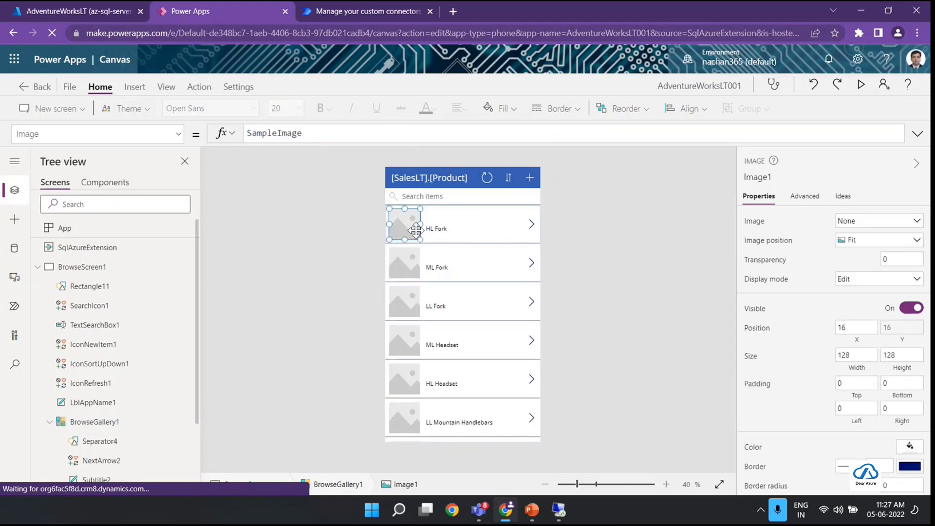
Replace the image's SampleImage formula with ThisItem.ThumbNailPhoto.
{"action": "double_click", "coordinate": [321, 136]}
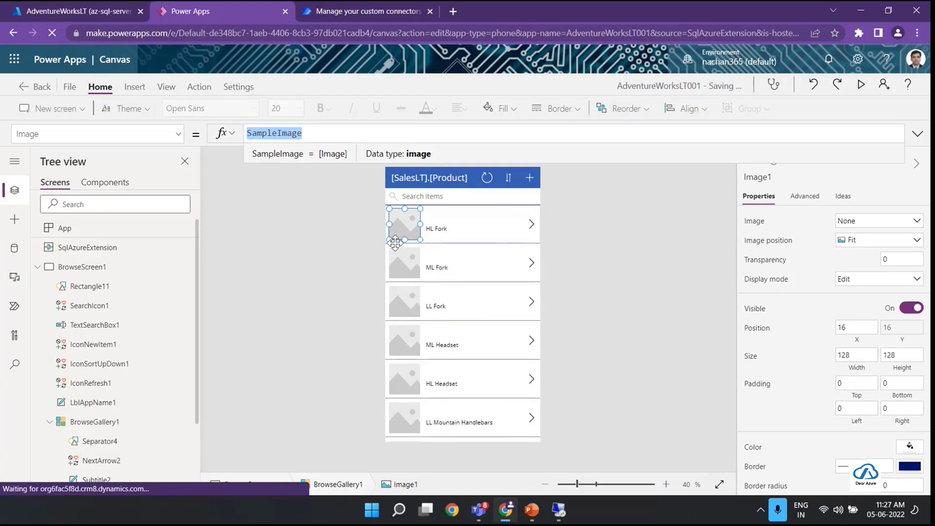
{"action": "key", "text": "BackSpace"}
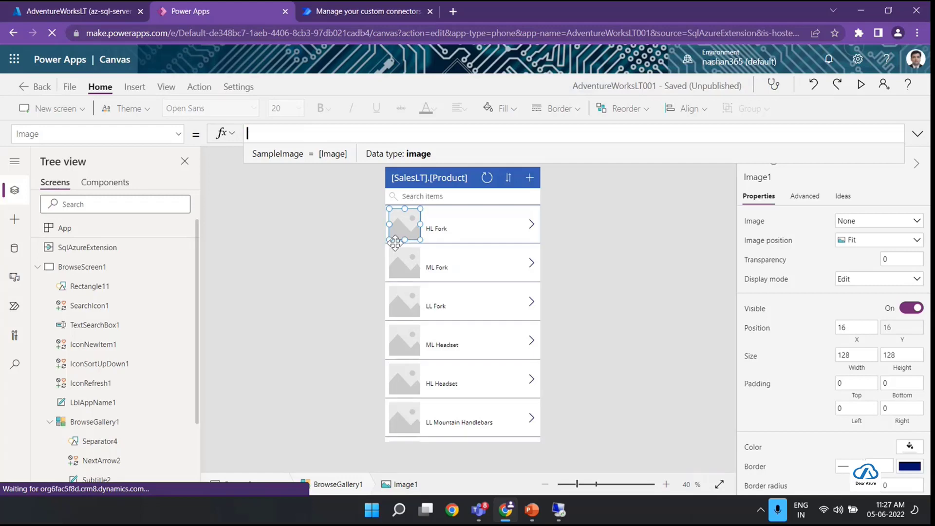
{"action": "type", "text": "ThisItem"}
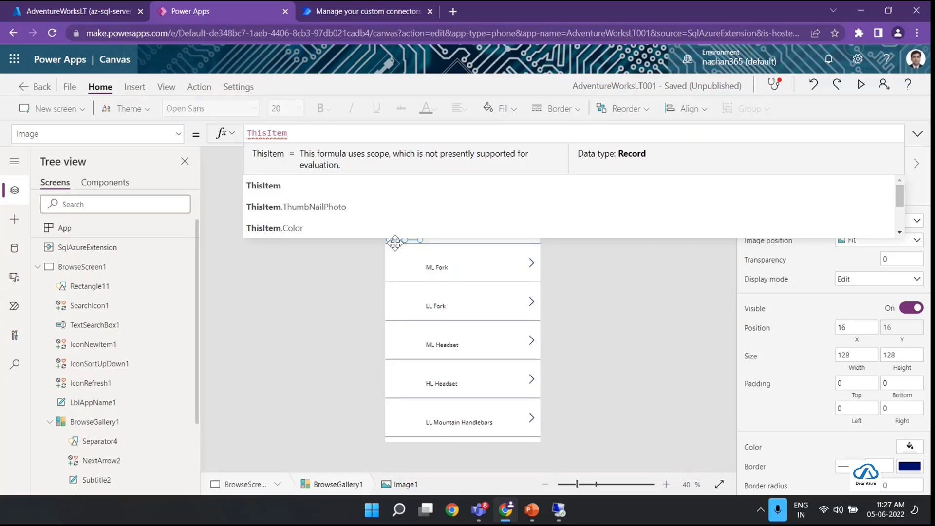
{"action": "type", "text": "."}
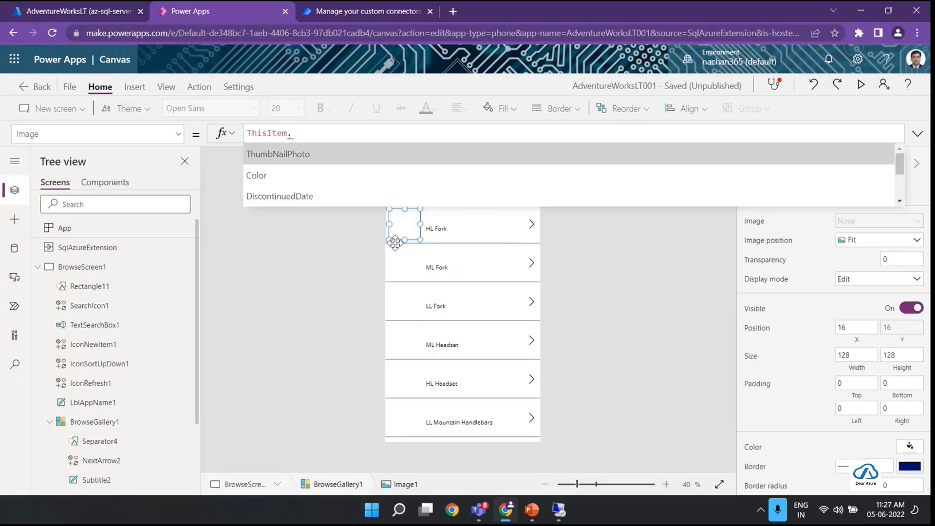
{"action": "key", "text": "Down"}
{"action": "key", "text": "Down"}
{"action": "key", "text": "Down"}
{"action": "key", "text": "Down"}
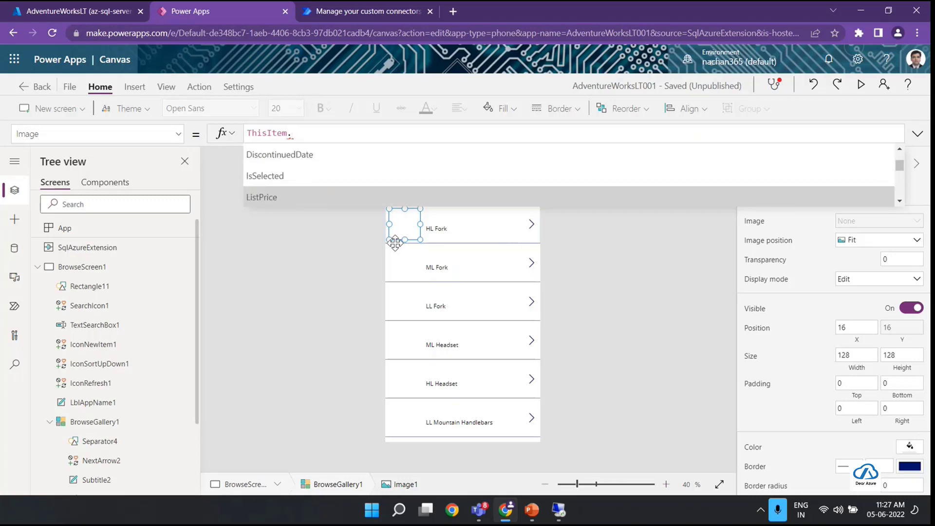
{"action": "key", "text": "Down"}
{"action": "key", "text": "Down"}
{"action": "key", "text": "Down"}
{"action": "key", "text": "Down"}
{"action": "key", "text": "Down"}
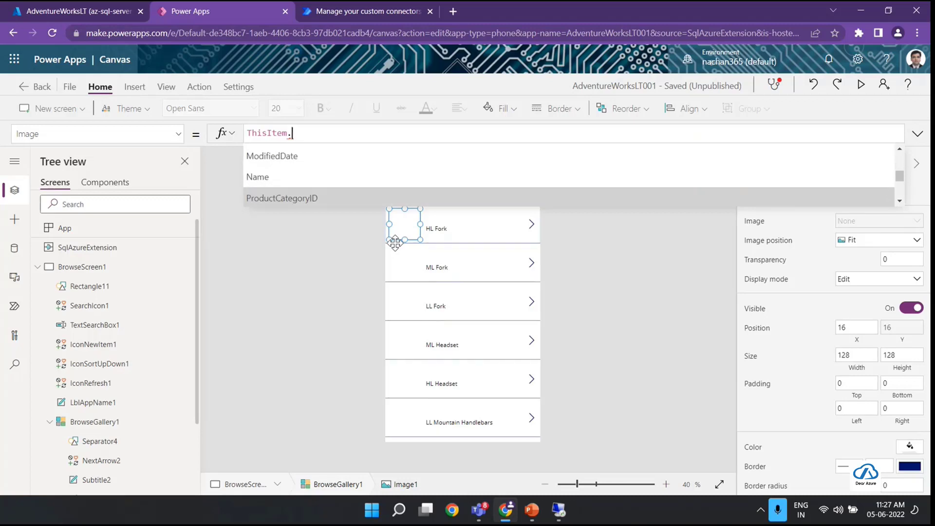
{"action": "key", "text": "Down"}
{"action": "key", "text": "Down"}
{"action": "key", "text": "Down"}
{"action": "key", "text": "Down"}
{"action": "key", "text": "Down"}
{"action": "key", "text": "Down"}
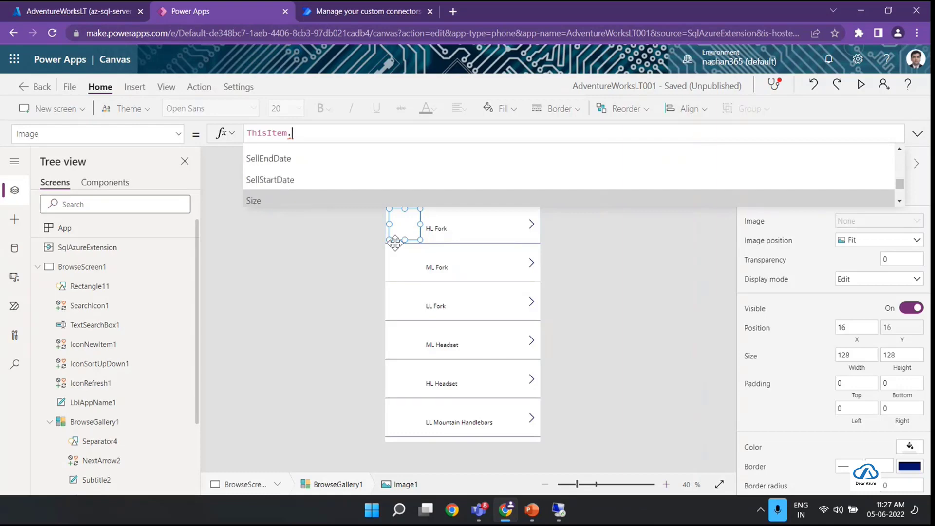
{"action": "key", "text": "Down"}
{"action": "key", "text": "Up"}
{"action": "key", "text": "Up"}
{"action": "key", "text": "Up"}
{"action": "key", "text": "Up"}
{"action": "key", "text": "Up"}
{"action": "key", "text": "Up"}
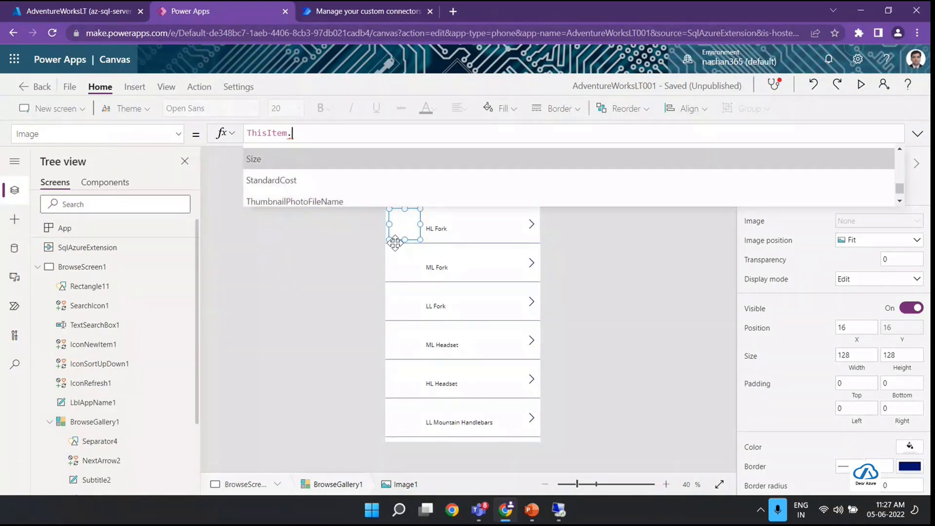
{"action": "key", "text": "Up"}
{"action": "key", "text": "Up"}
{"action": "key", "text": "Up"}
{"action": "key", "text": "Up"}
{"action": "key", "text": "Up"}
{"action": "key", "text": "Up"}
{"action": "key", "text": "Up"}
{"action": "key", "text": "Up"}
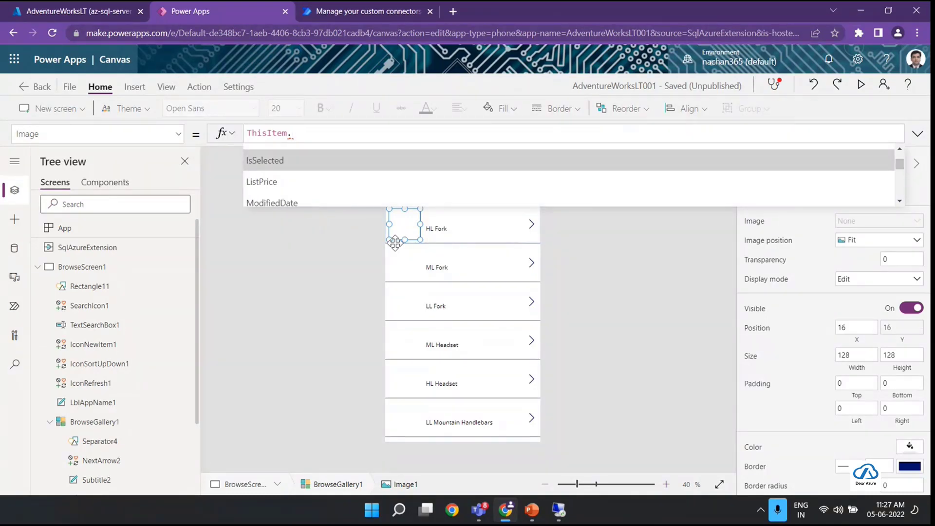
{"action": "key", "text": "Up"}
{"action": "key", "text": "Up"}
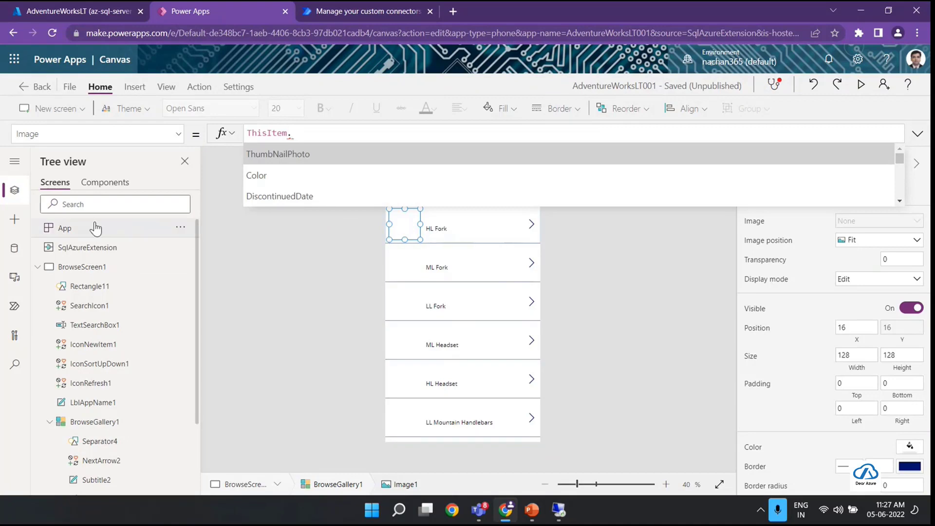
{"action": "left_click", "coordinate": [306, 154]}
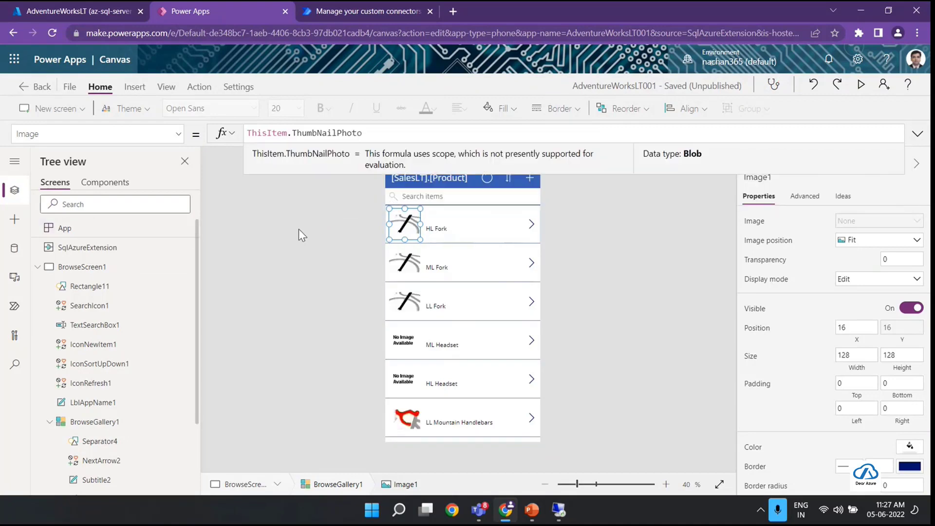
Select the HL Fork row's title label and highlight .Color in its formula.
{"action": "left_click", "coordinate": [290, 235]}
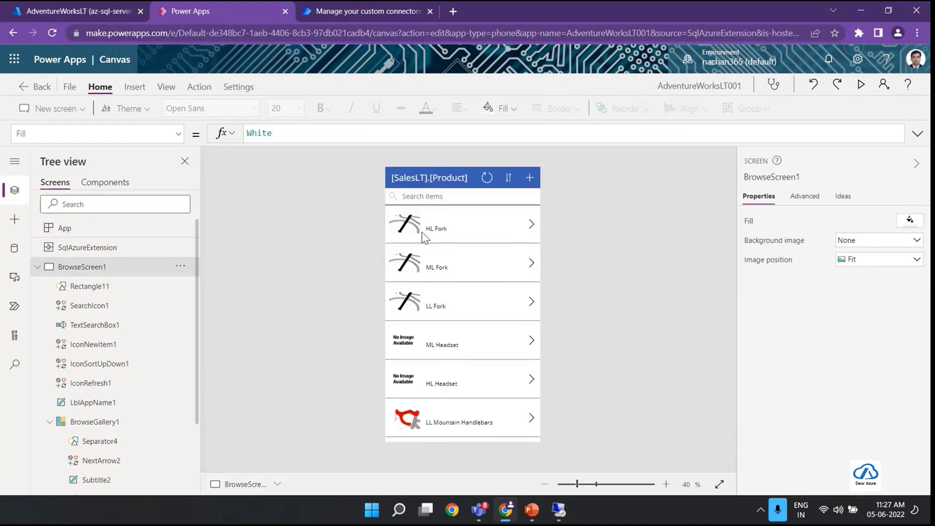
{"action": "left_click", "coordinate": [444, 219]}
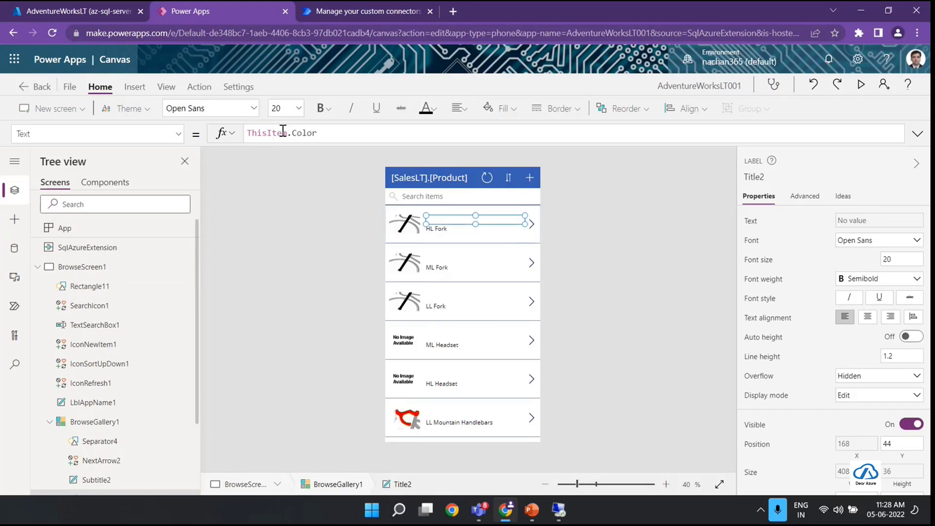
{"action": "left_click_drag", "start_coordinate": [288, 132], "coordinate": [350, 134]}
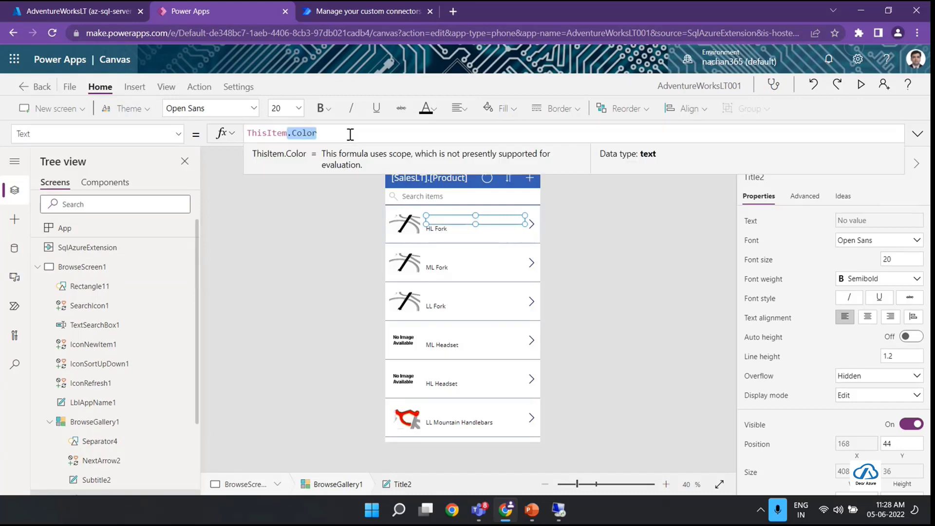
Change Title2's Text formula from .Color to .ProductNumber, so titles read like FK-9939.
{"action": "key", "text": "BackSpace"}
{"action": "type", "text": "."}
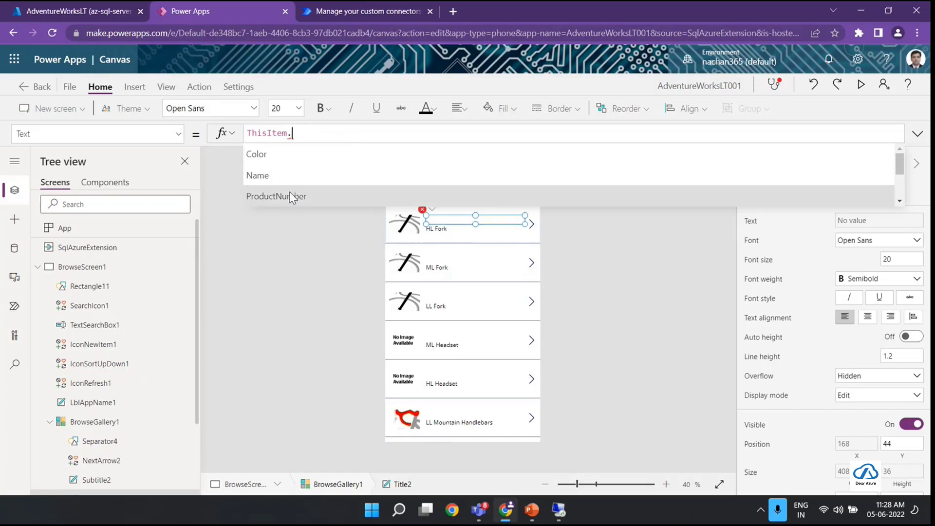
{"action": "left_click", "coordinate": [291, 196]}
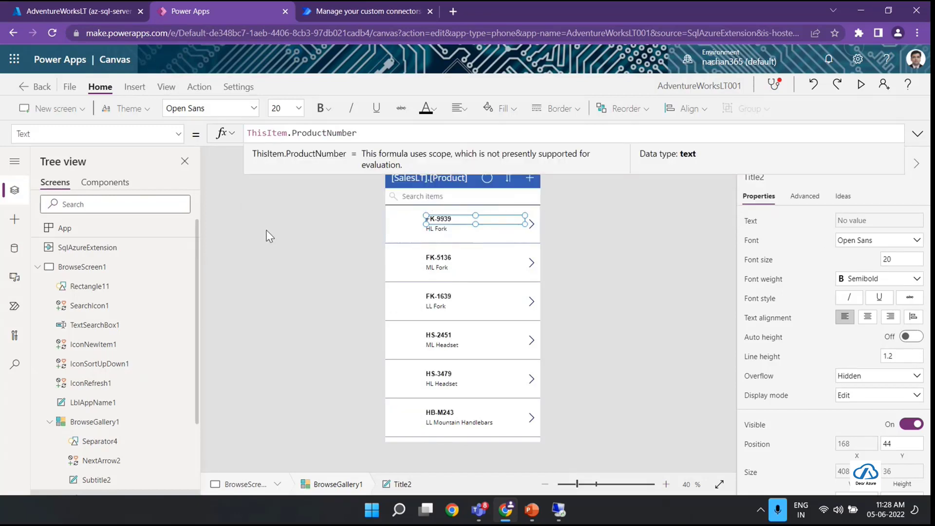
{"action": "left_click", "coordinate": [673, 316]}
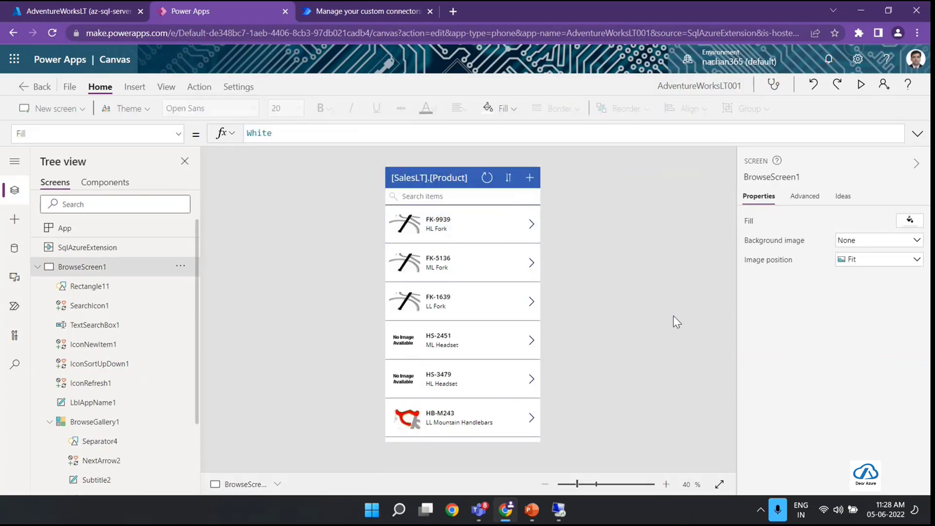
Preview the app, open and close the new-product form, then exit back to the editor.
{"action": "left_click", "coordinate": [860, 84]}
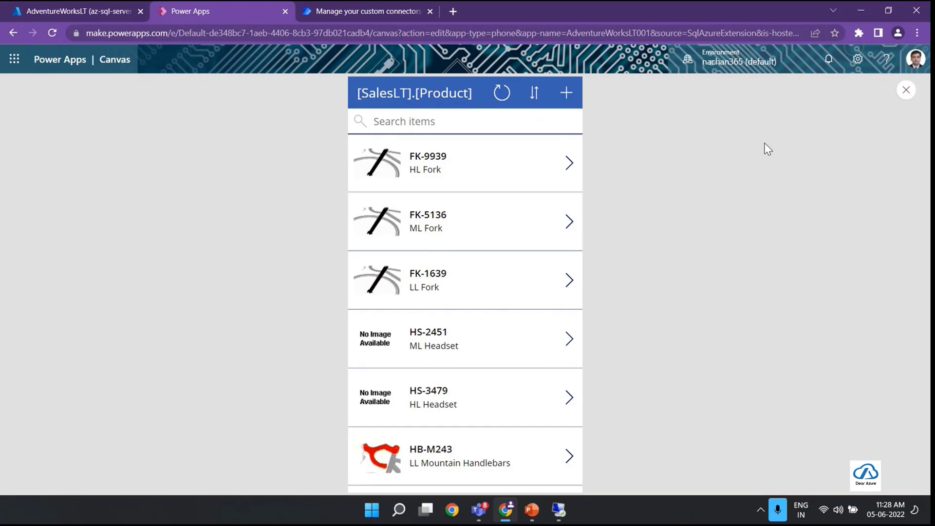
{"action": "left_click", "coordinate": [567, 96]}
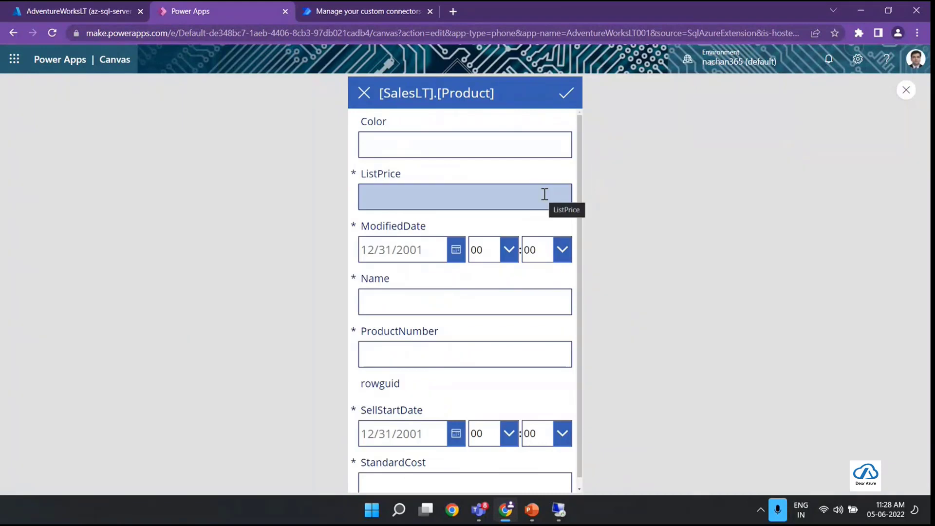
{"action": "left_click", "coordinate": [370, 101]}
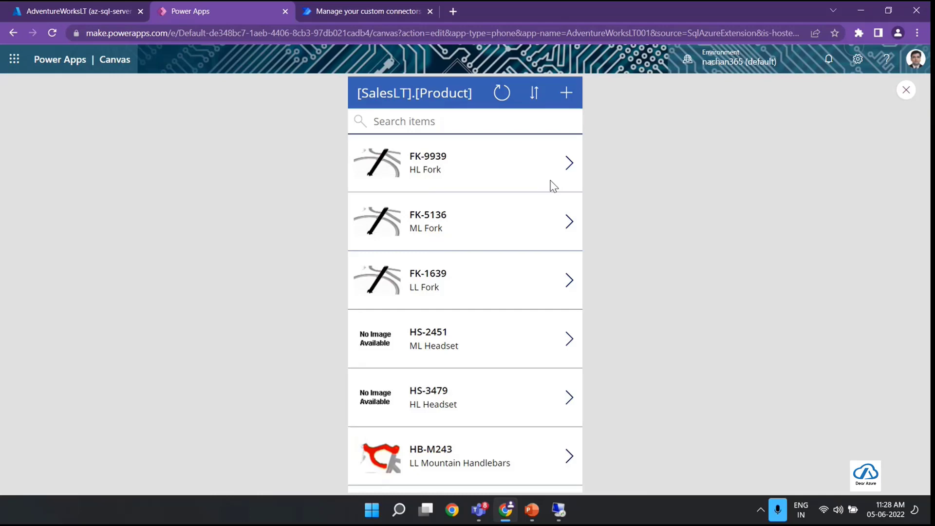
{"action": "left_click", "coordinate": [906, 90]}
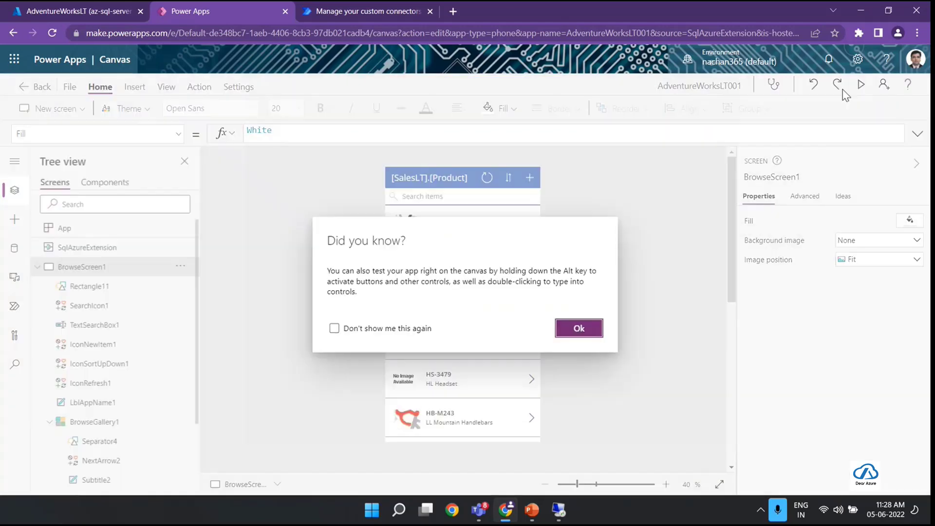
Dismiss the 'Did you know?' tip with Ok.
{"action": "left_click", "coordinate": [585, 325]}
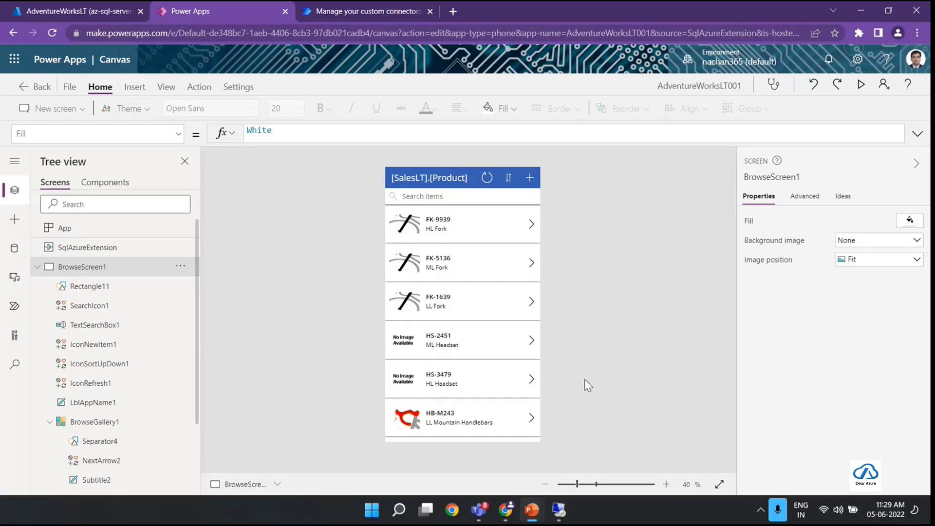
Advance the PowerPoint slide show to the 'Connect to Azure Blob Storage from Power Apps' slide.
{"action": "mouse_move", "coordinate": [531, 510]}
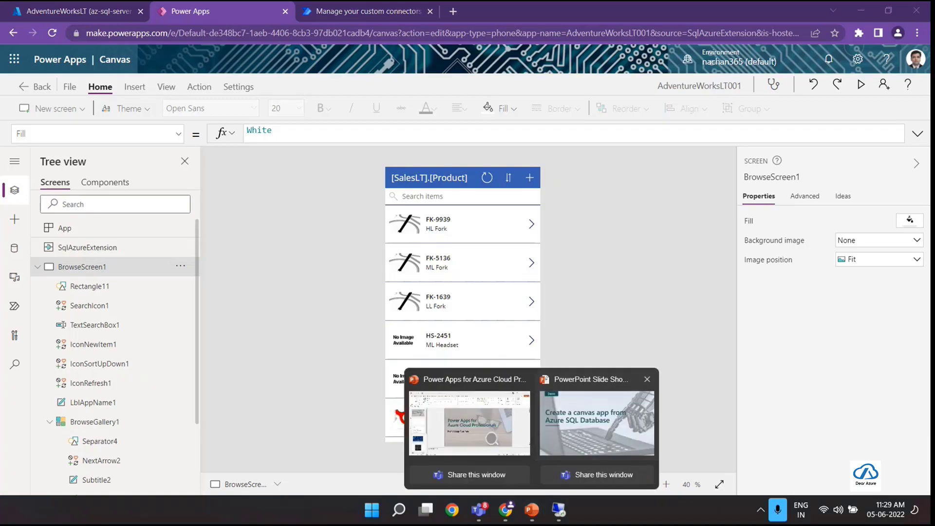
{"action": "left_click", "coordinate": [596, 422]}
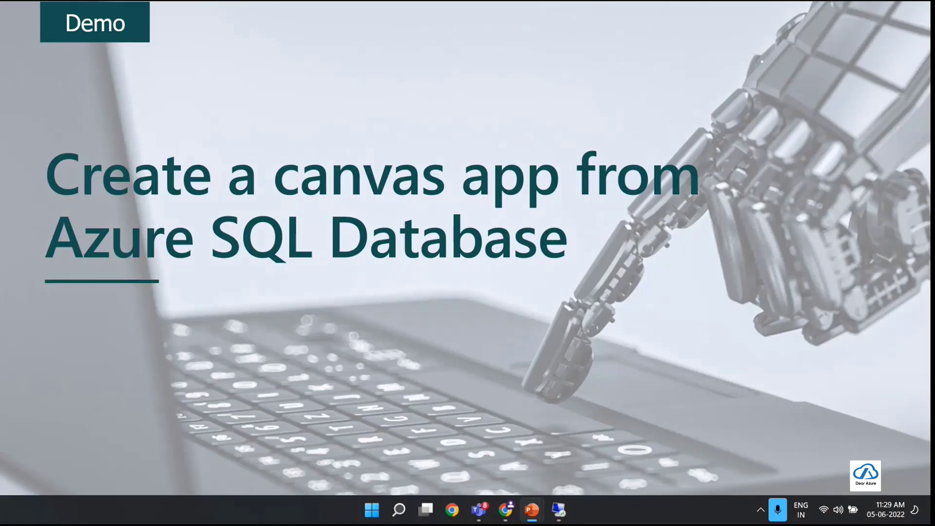
{"action": "key", "text": "Right"}
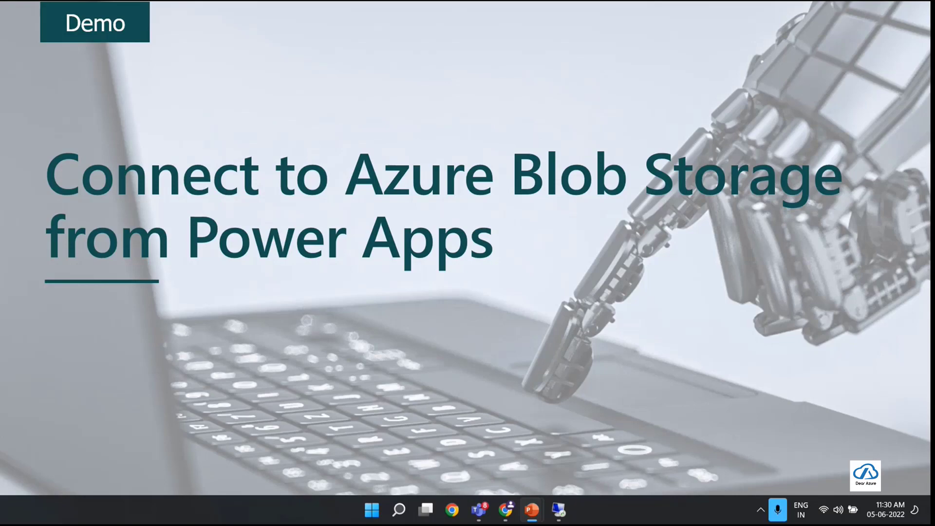
{"action": "key", "text": "alt+Tab"}
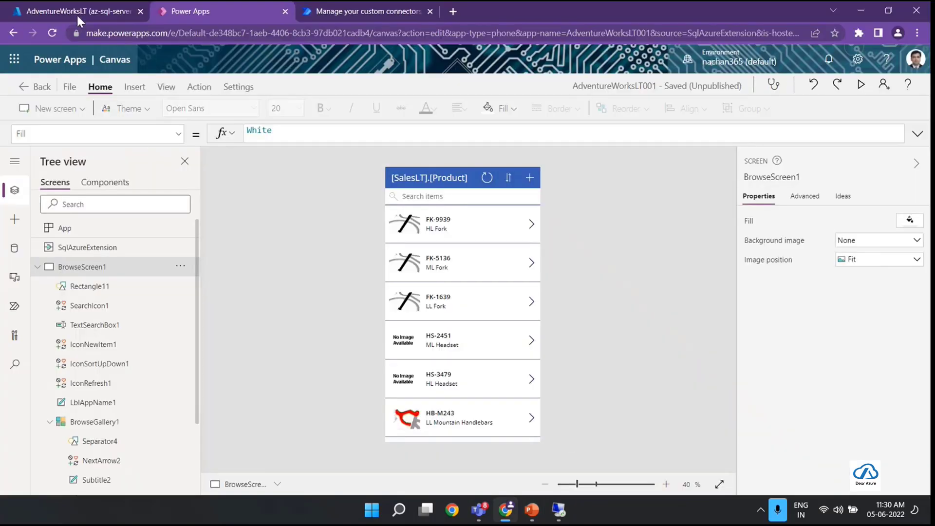
In the Azure portal, open the aznachanstorage storage account from the Azure-Power-Platform resource group.
{"action": "left_click", "coordinate": [77, 14]}
{"action": "left_click", "coordinate": [204, 83]}
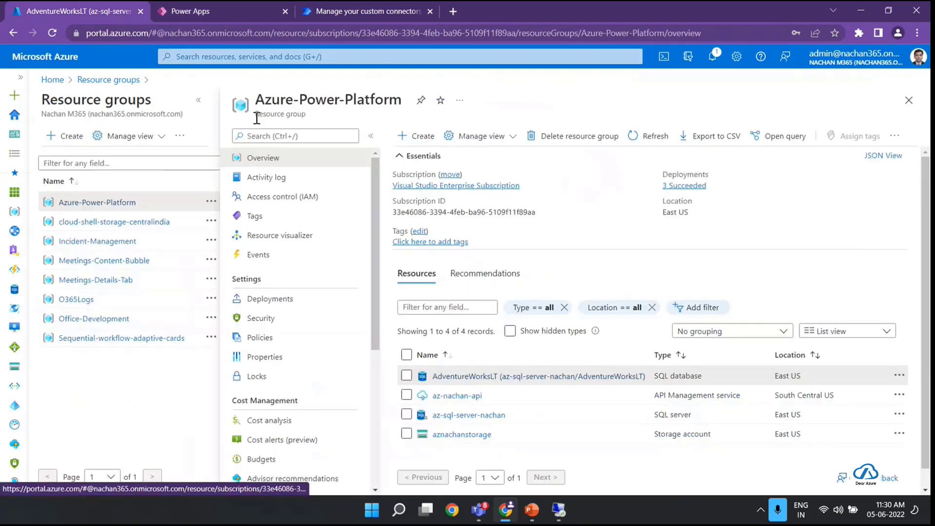
{"action": "mouse_move", "coordinate": [477, 442]}
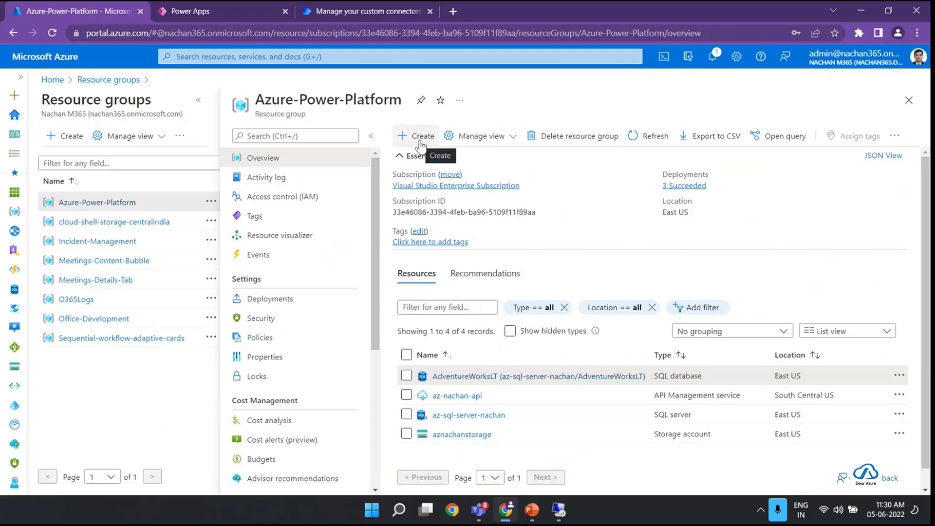
{"action": "left_click", "coordinate": [450, 434]}
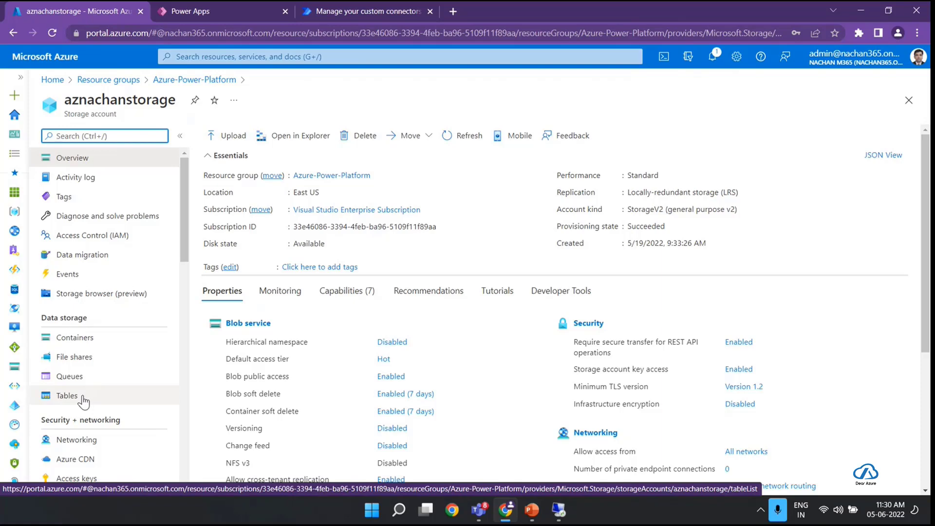
Open Containers under Data storage, showing $logs, contoso and fabrikam.
{"action": "left_click", "coordinate": [107, 346]}
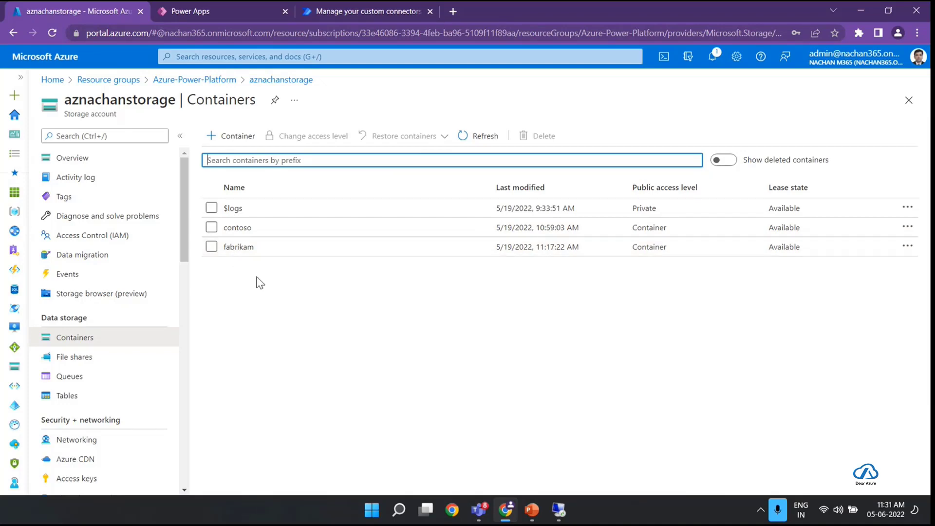
{"action": "left_click", "coordinate": [234, 228]}
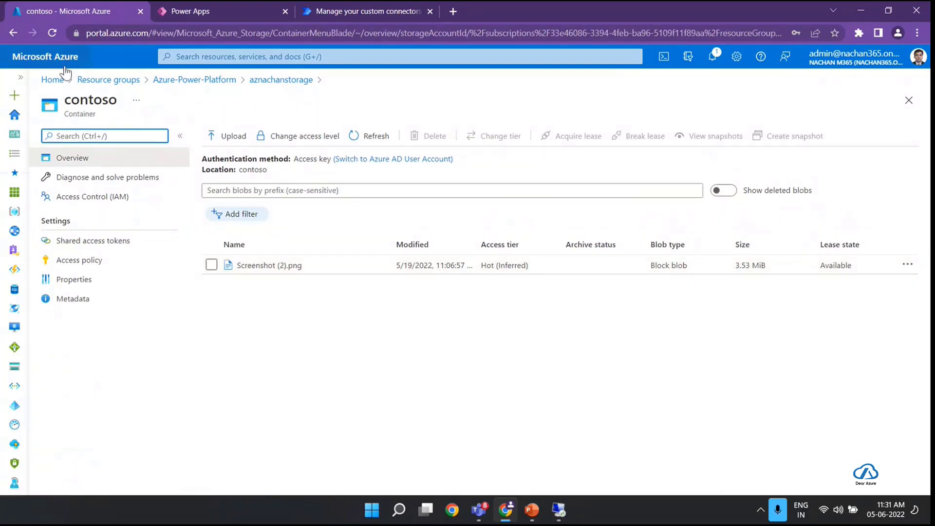
{"action": "left_click", "coordinate": [19, 36]}
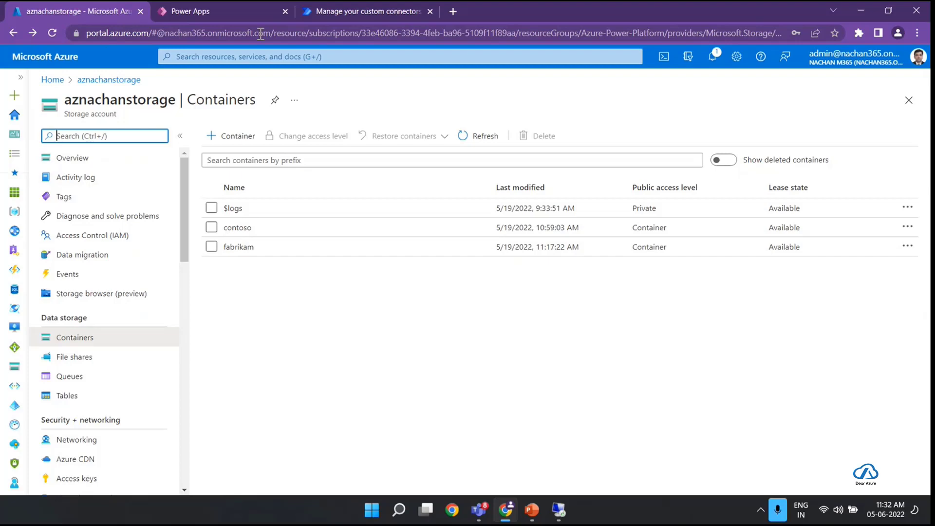
Leave the AdventureWorksLT001 editor by loading the trimmed Power Apps address.
{"action": "left_click", "coordinate": [238, 18]}
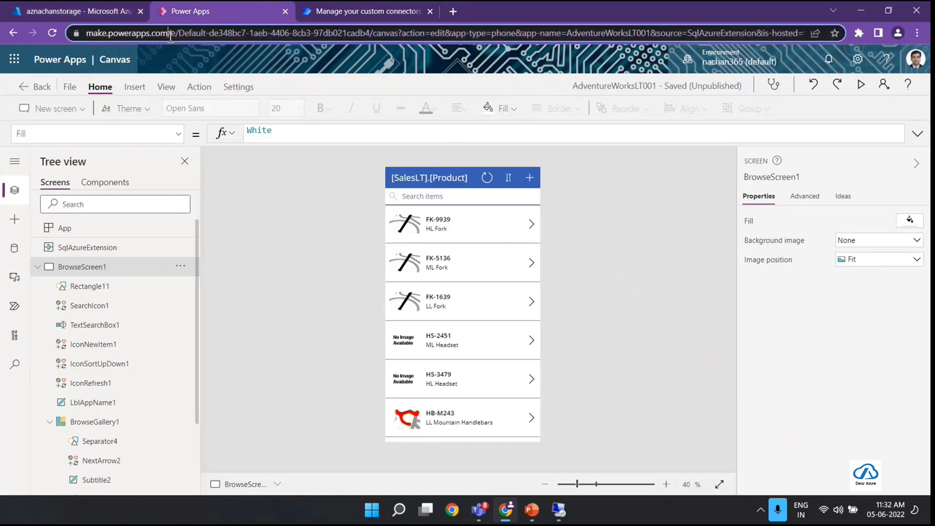
{"action": "left_click_drag", "start_coordinate": [170, 37], "coordinate": [803, 33]}
{"action": "key", "text": "BackSpace"}
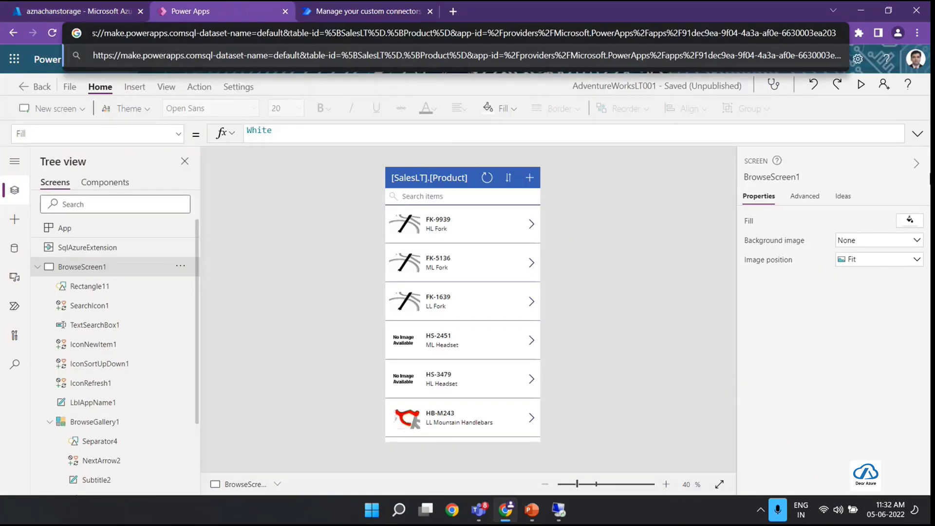
{"action": "key", "text": "Return"}
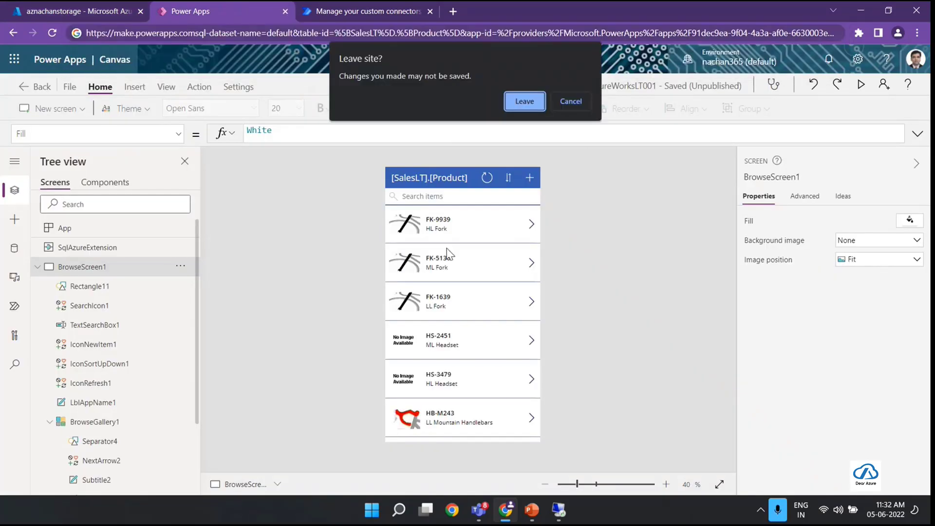
{"action": "left_click", "coordinate": [520, 101]}
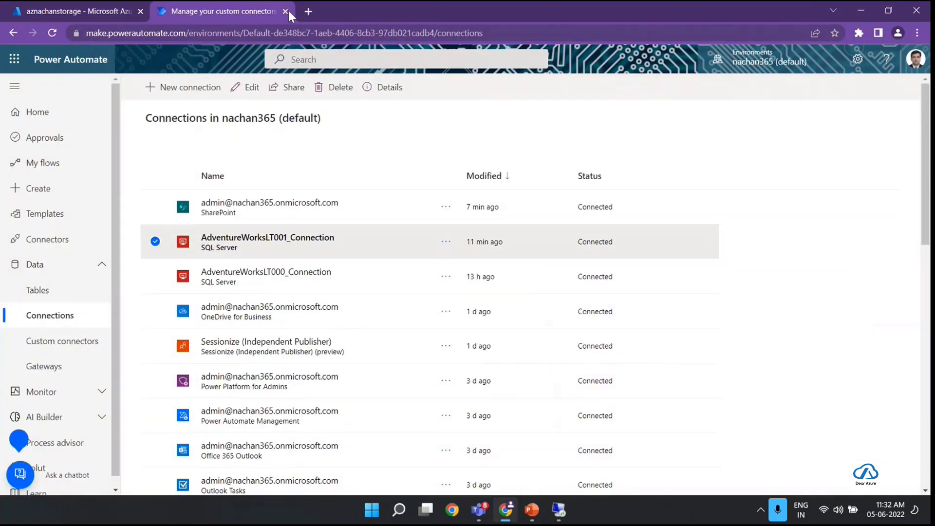
Close the Power Automate tab and load make.powerapps.com in a new tab.
{"action": "left_click", "coordinate": [285, 10]}
{"action": "left_click", "coordinate": [163, 10]}
{"action": "type", "text": "mak"}
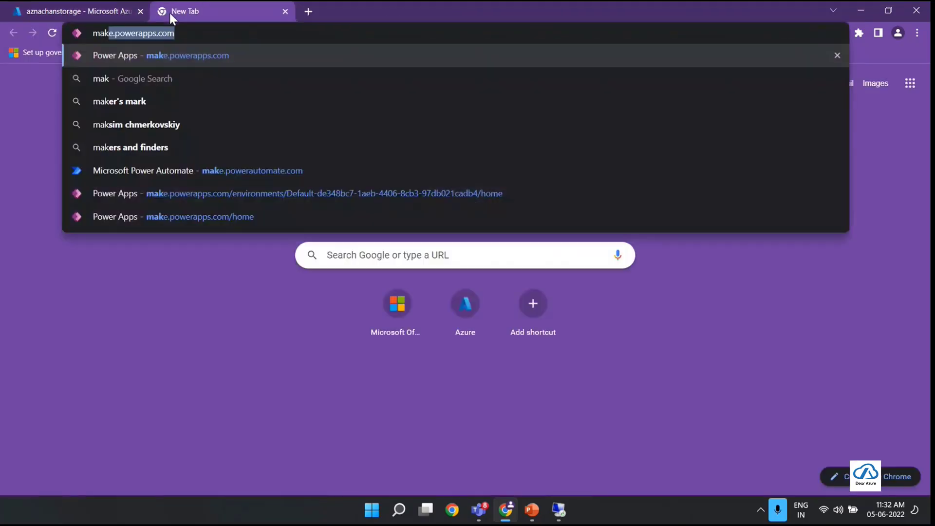
{"action": "key", "text": "Return"}
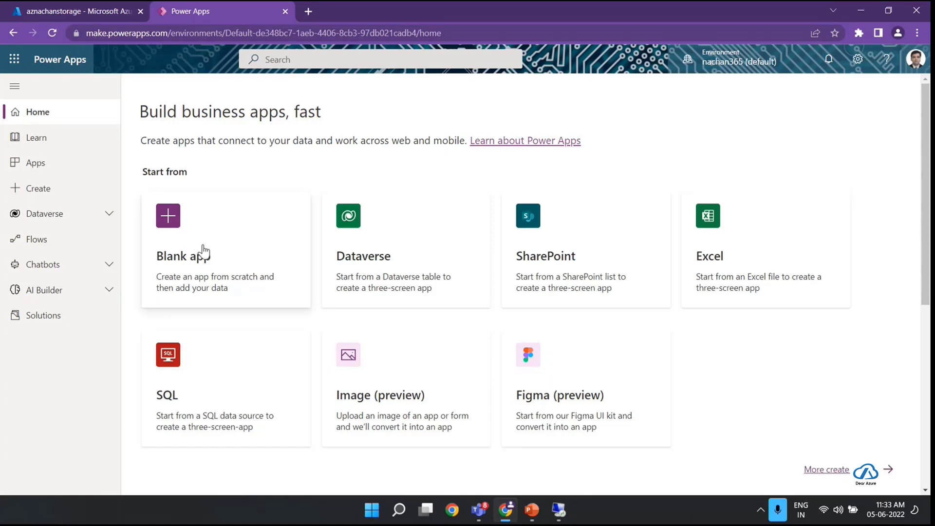
Preview the Blank app choices and the Dataverse navigation group, then close both.
{"action": "left_click", "coordinate": [204, 252]}
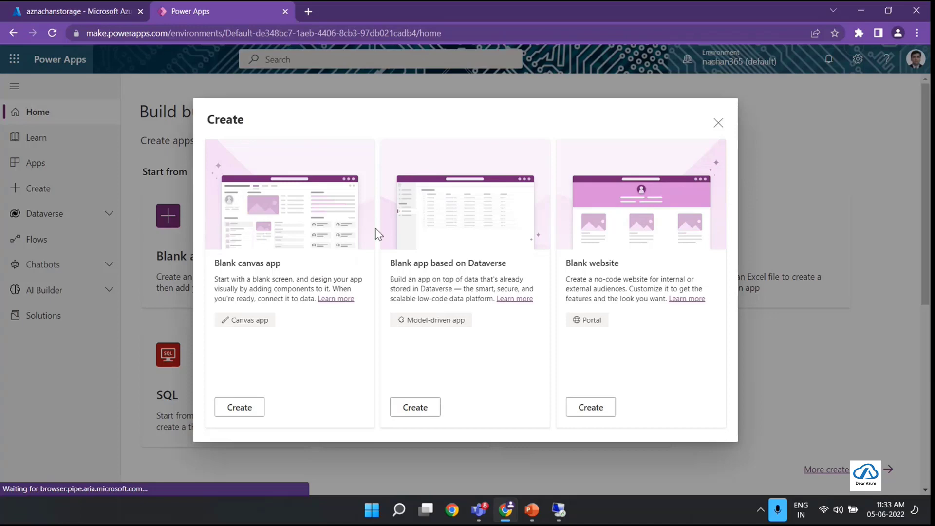
{"action": "left_click", "coordinate": [718, 122]}
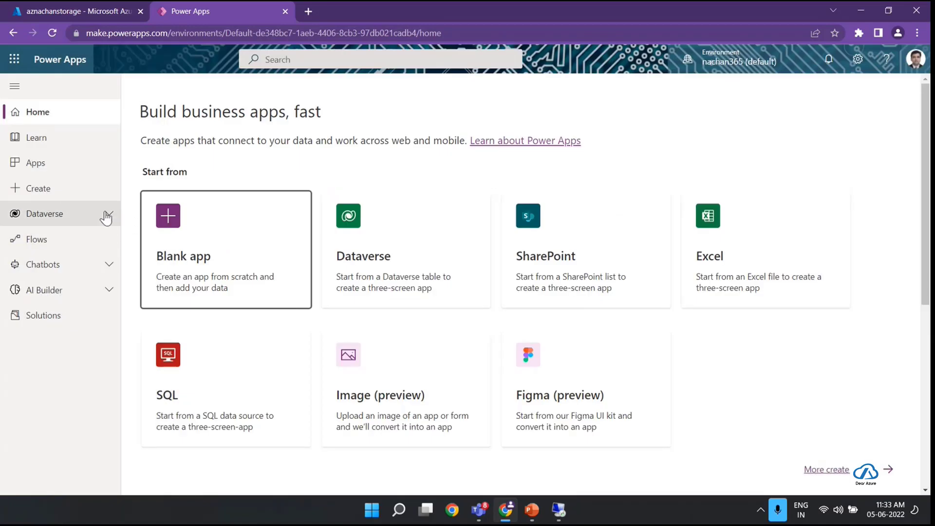
{"action": "left_click", "coordinate": [106, 214]}
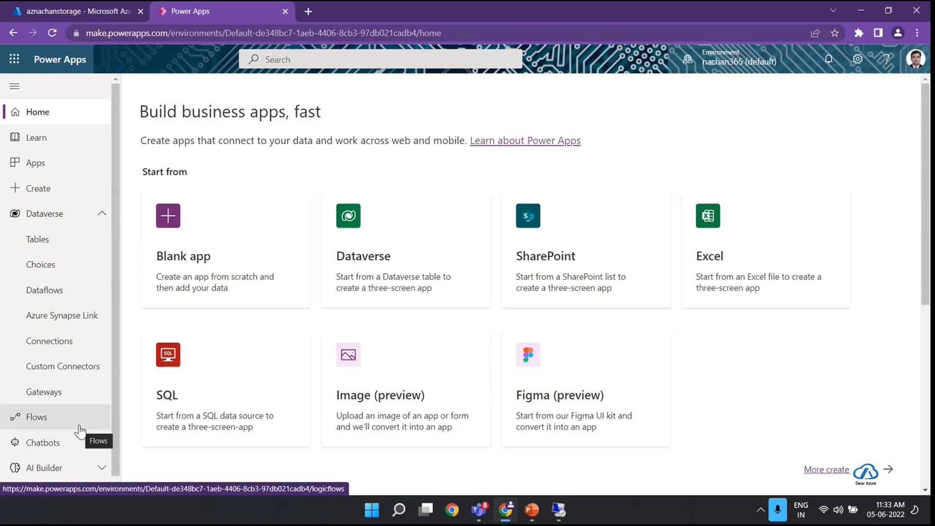
{"action": "left_click", "coordinate": [102, 219]}
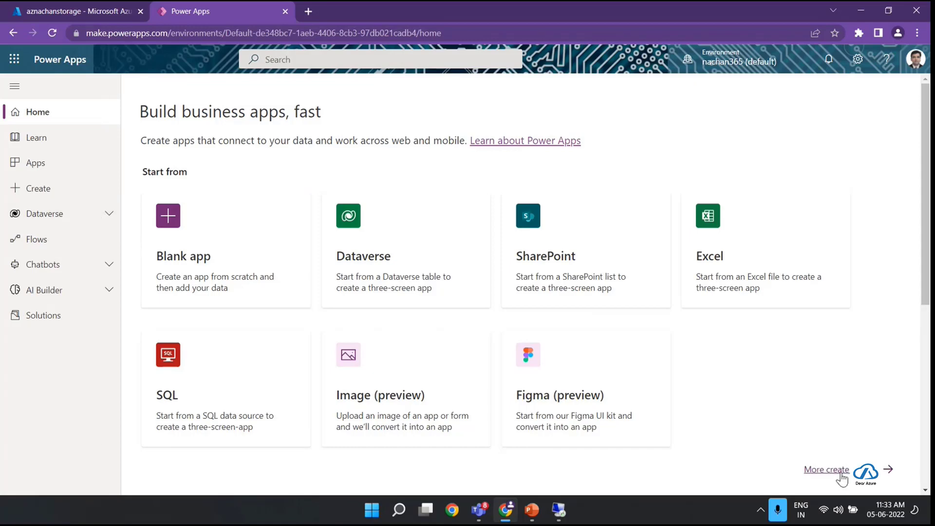
Open the full app creation page and browse its template gallery.
{"action": "left_click", "coordinate": [840, 473]}
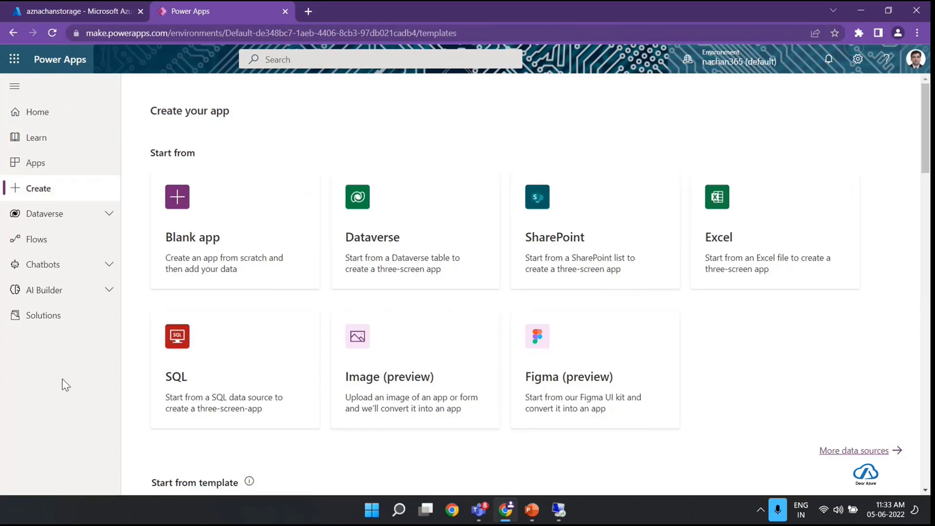
{"action": "scroll", "coordinate": [365, 351], "scroll_direction": "down", "scroll_amount": 5}
{"action": "scroll", "coordinate": [365, 350], "scroll_direction": "up", "scroll_amount": 5}
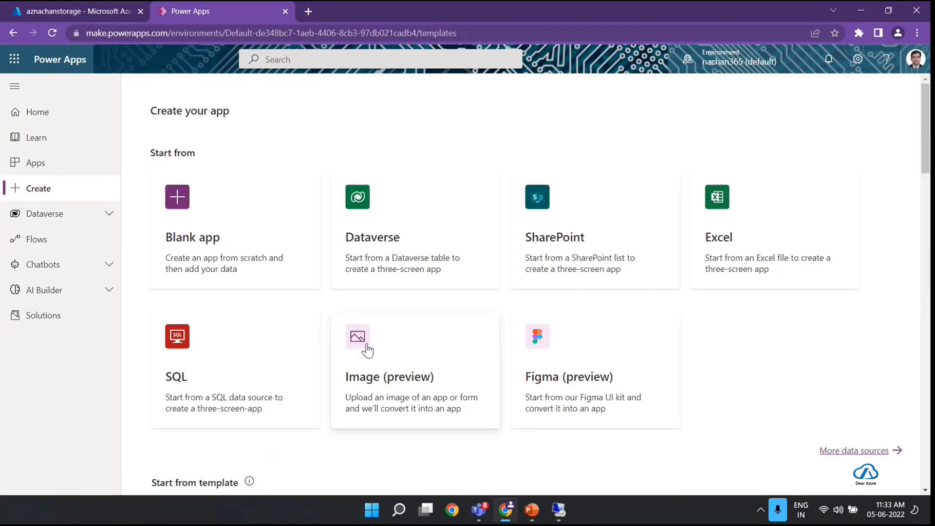
{"action": "scroll", "coordinate": [367, 349], "scroll_direction": "down", "scroll_amount": 15}
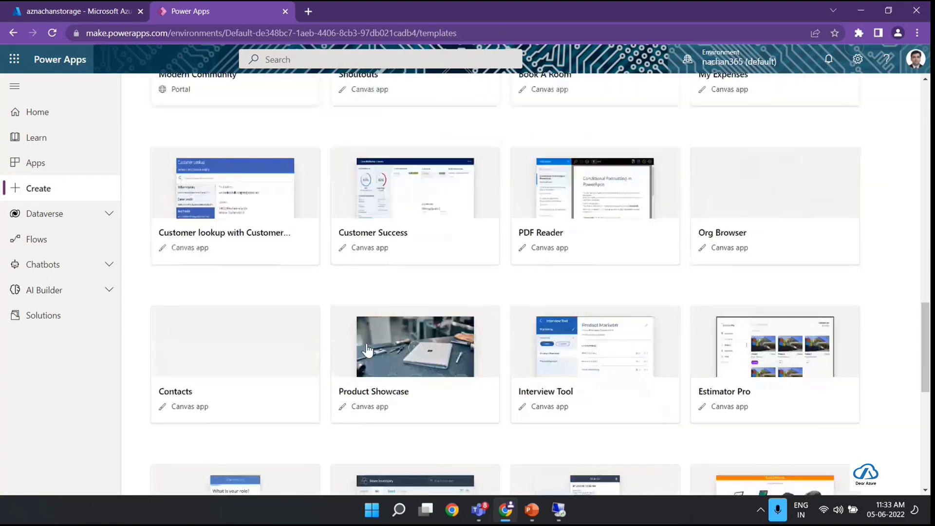
{"action": "scroll", "coordinate": [367, 349], "scroll_direction": "down", "scroll_amount": 8}
{"action": "scroll", "coordinate": [367, 349], "scroll_direction": "up", "scroll_amount": 14}
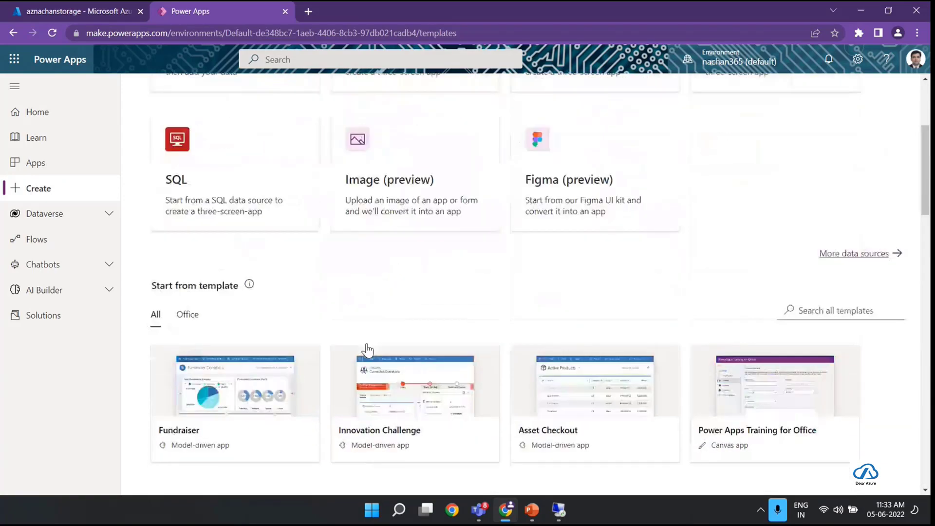
{"action": "scroll", "coordinate": [367, 349], "scroll_direction": "up", "scroll_amount": 4}
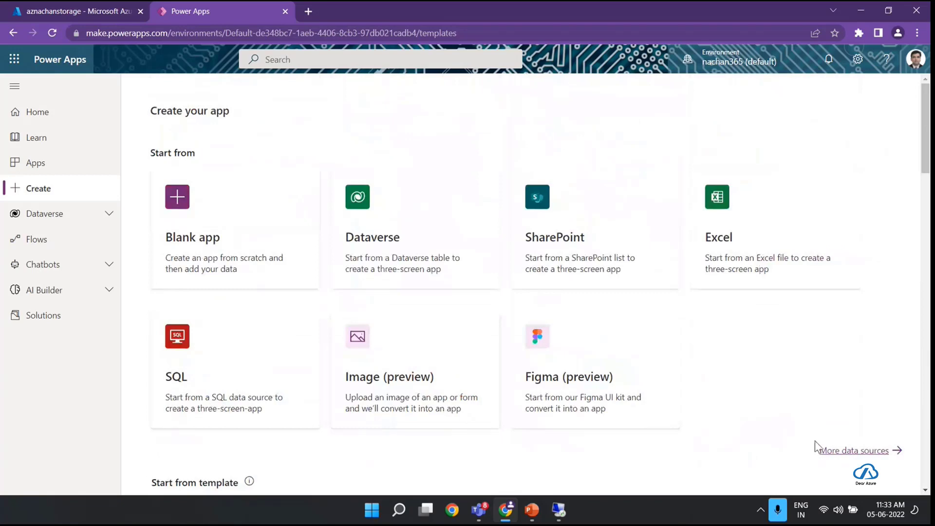
Browse more data sources and list all available connectors.
{"action": "left_click", "coordinate": [841, 450]}
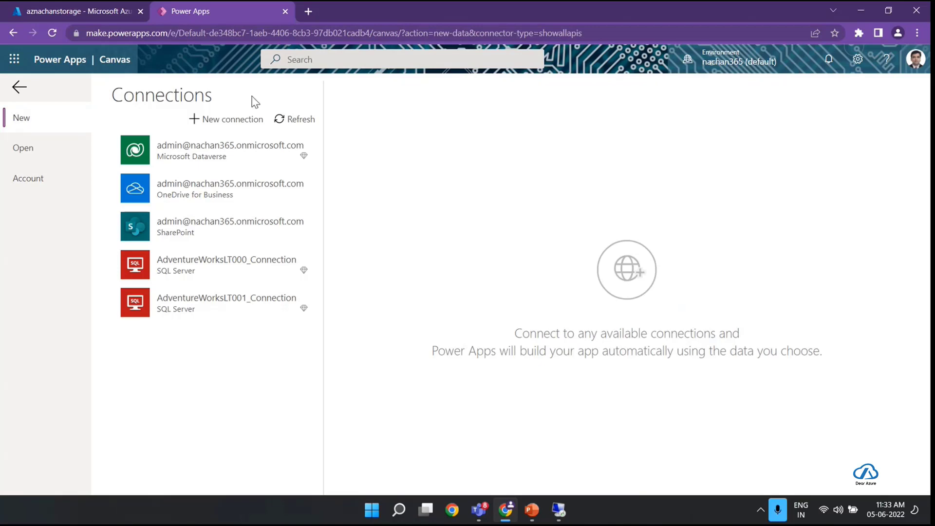
{"action": "left_click", "coordinate": [234, 121]}
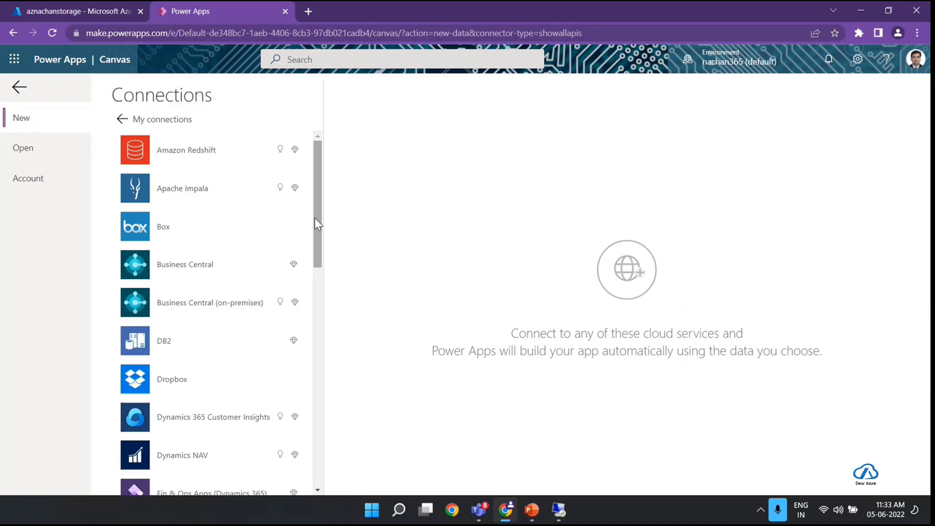
{"action": "left_click_drag", "start_coordinate": [317, 215], "coordinate": [306, 287]}
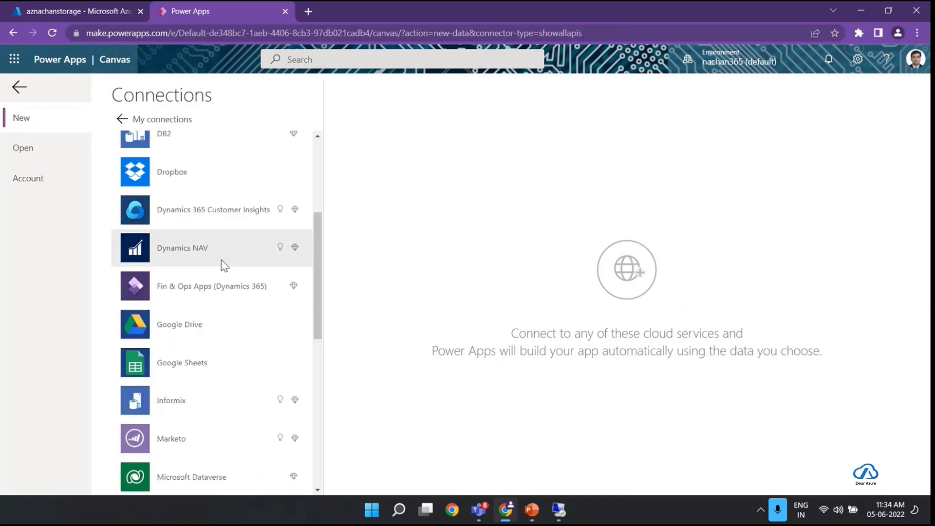
{"action": "scroll", "coordinate": [223, 265], "scroll_direction": "down", "scroll_amount": 9}
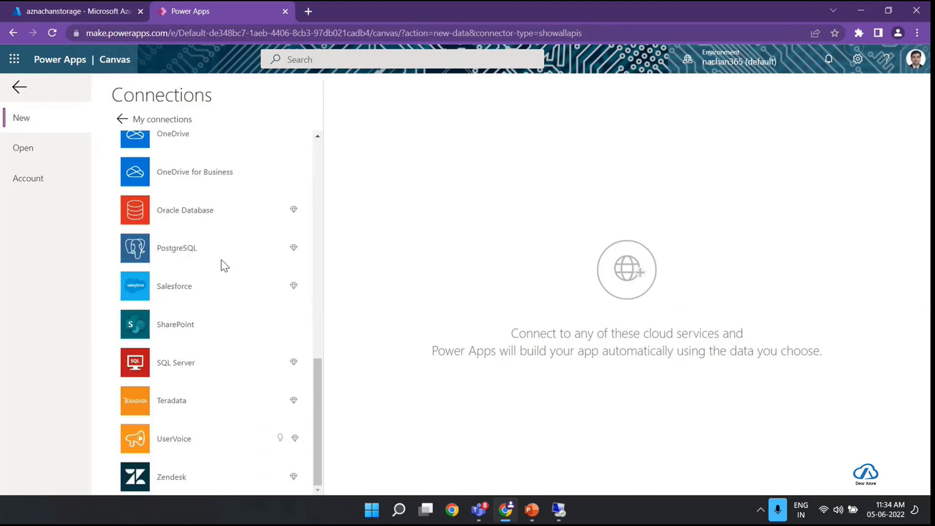
{"action": "scroll", "coordinate": [223, 265], "scroll_direction": "up", "scroll_amount": 12}
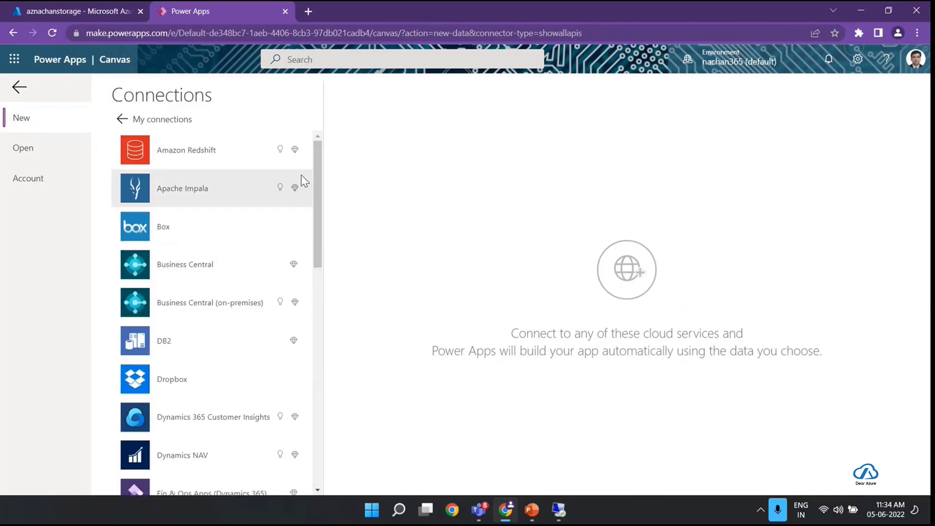
Revisit the saved connections and connectors lists, then return to Create your app.
{"action": "left_click", "coordinate": [122, 119]}
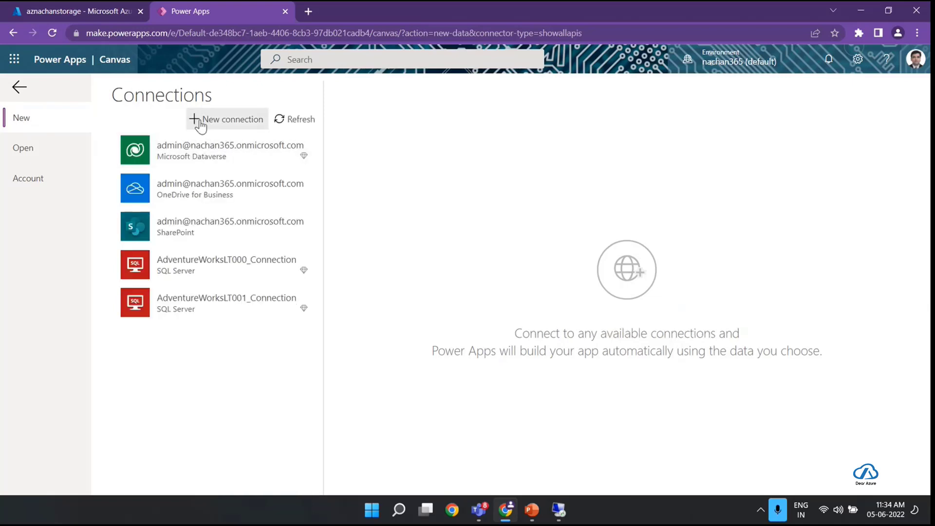
{"action": "left_click", "coordinate": [200, 122]}
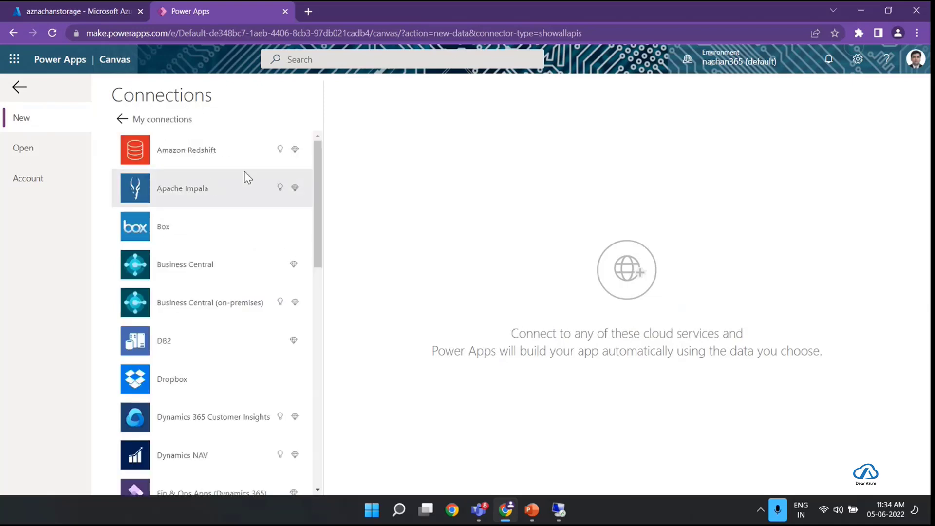
{"action": "scroll", "coordinate": [247, 181], "scroll_direction": "down", "scroll_amount": 12}
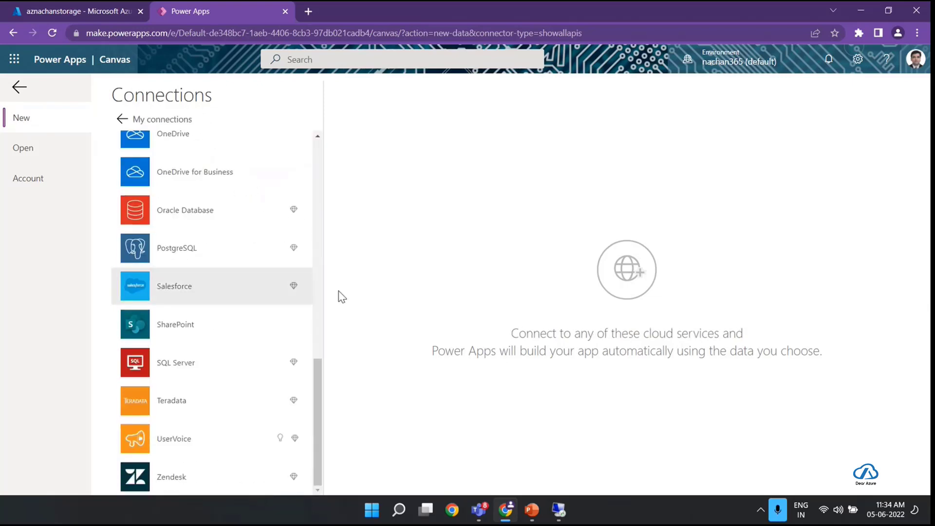
{"action": "scroll", "coordinate": [274, 307], "scroll_direction": "up", "scroll_amount": 10}
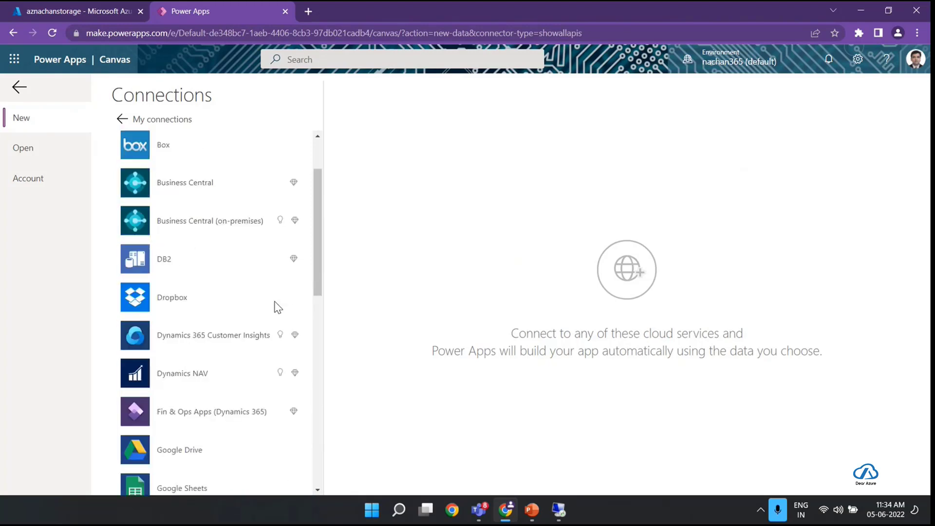
{"action": "scroll", "coordinate": [274, 304], "scroll_direction": "up", "scroll_amount": 2}
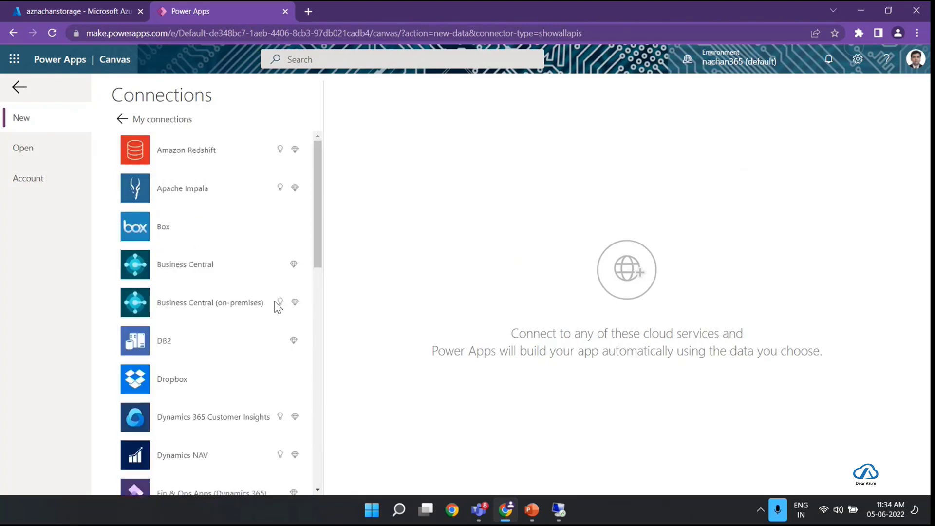
{"action": "left_click", "coordinate": [20, 89]}
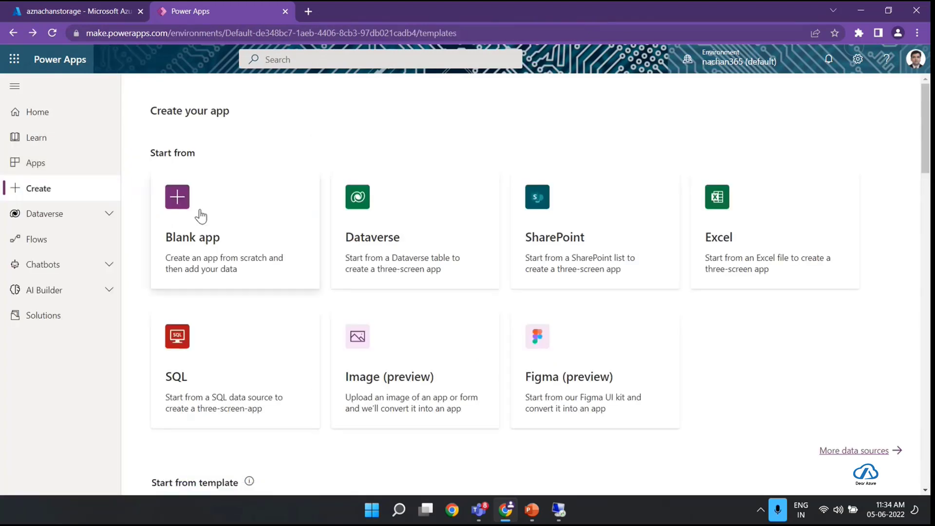
Create a blank tablet canvas app named 'Azure Blob Container', fixing a typo in the name.
{"action": "left_click", "coordinate": [200, 215]}
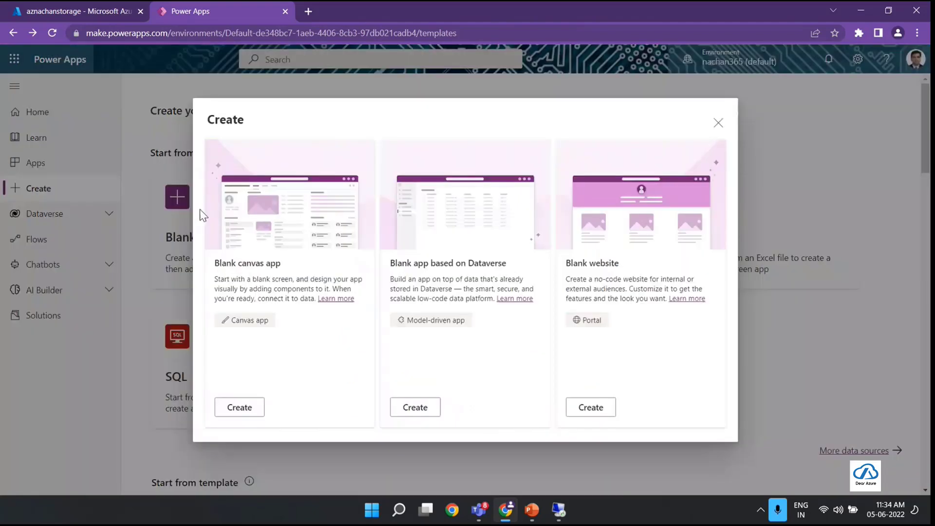
{"action": "left_click", "coordinate": [243, 407]}
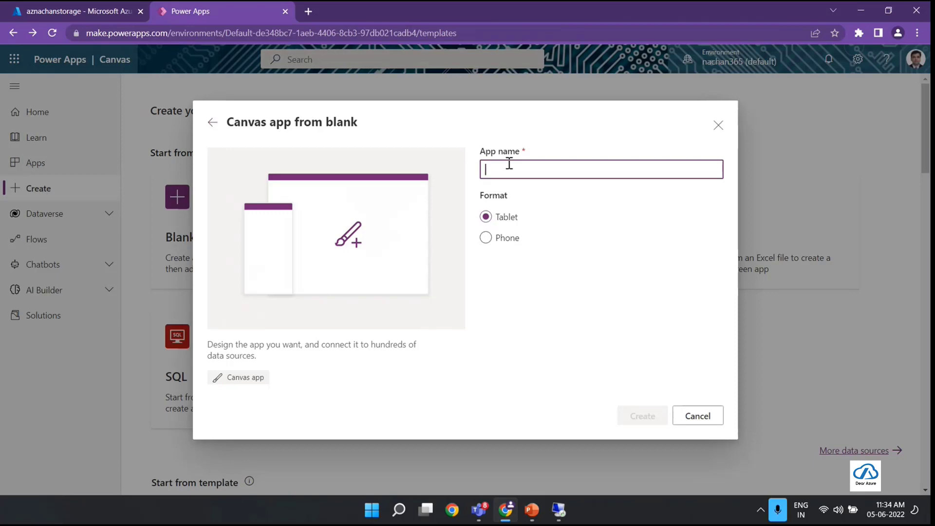
{"action": "type", "text": "Azure"}
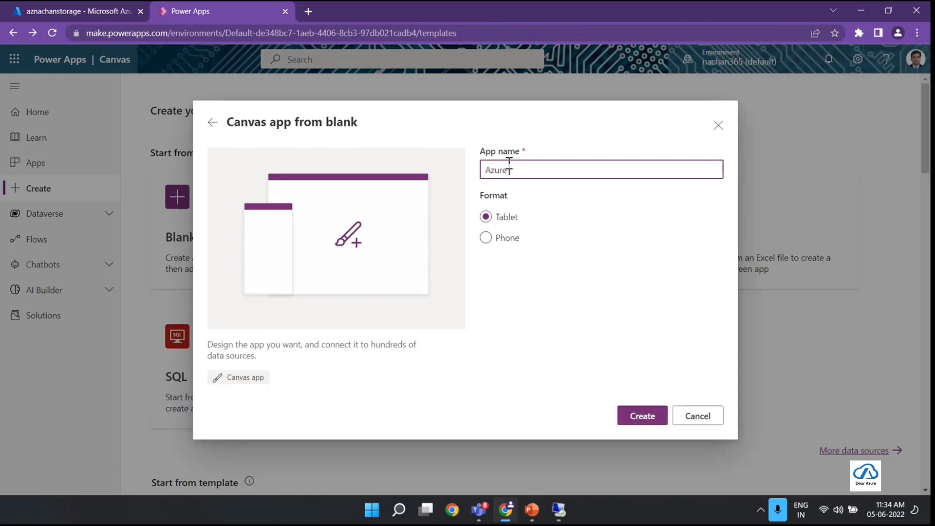
{"action": "type", "text": " Blob Conatiner"}
{"action": "key", "text": "BackSpace"}
{"action": "key", "text": "BackSpace"}
{"action": "key", "text": "BackSpace"}
{"action": "key", "text": "BackSpace"}
{"action": "key", "text": "BackSpace"}
{"action": "key", "text": "BackSpace"}
{"action": "type", "text": "tainer"}
{"action": "left_click", "coordinate": [620, 416]}
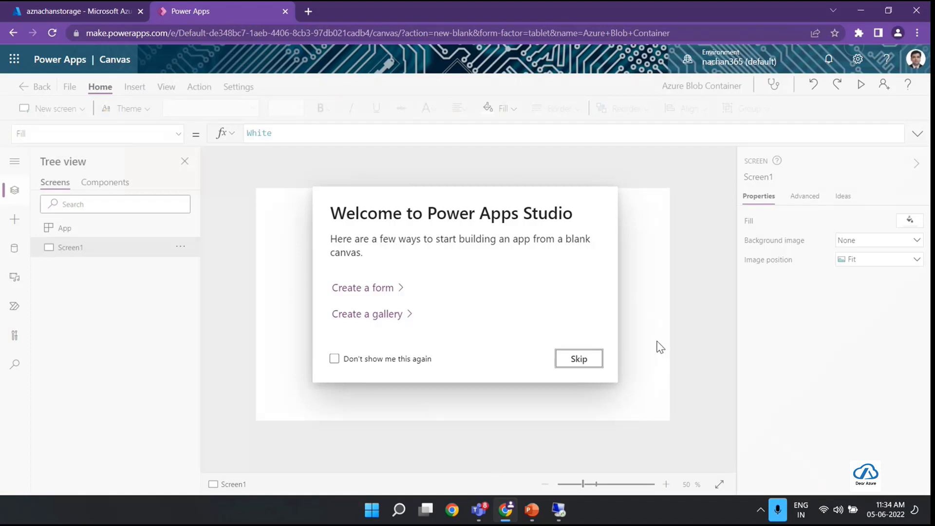
Skip the welcome prompt and browse the Add data connector list in the Data pane.
{"action": "left_click", "coordinate": [580, 360]}
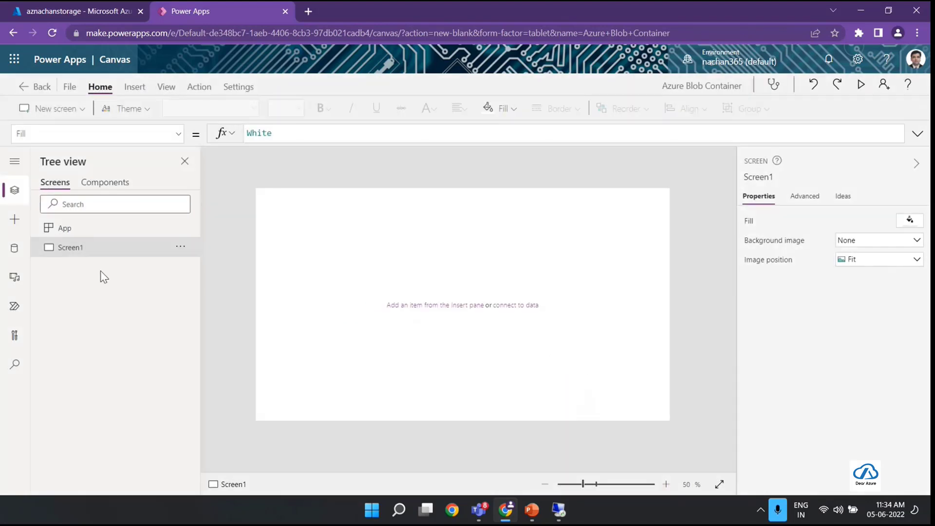
{"action": "left_click", "coordinate": [13, 249]}
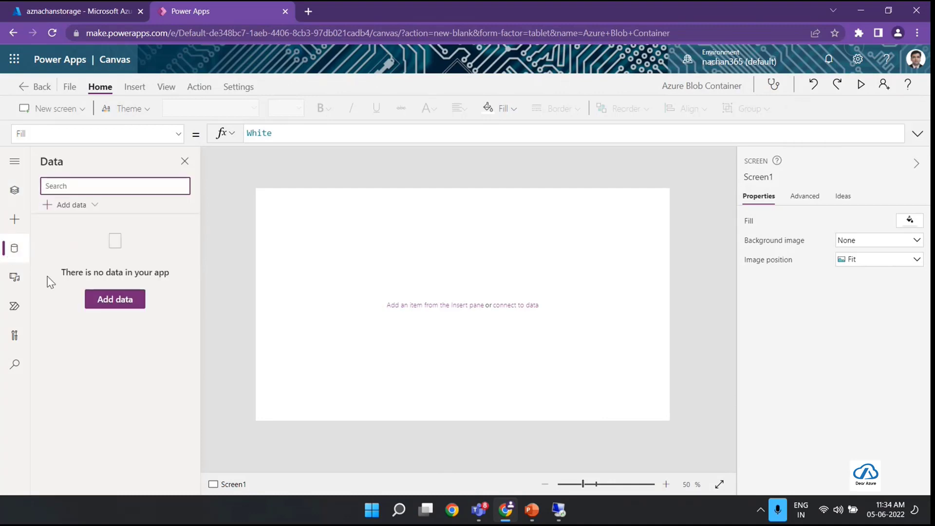
{"action": "left_click", "coordinate": [87, 207]}
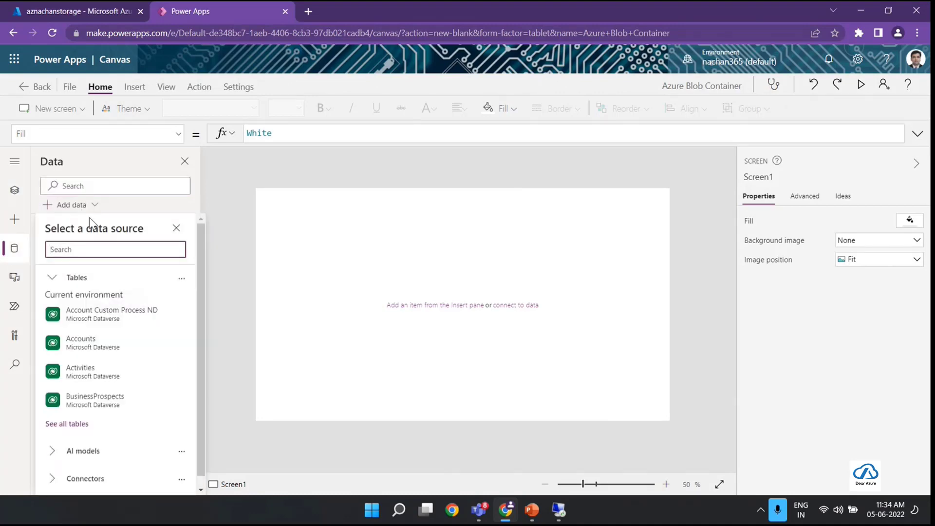
{"action": "scroll", "coordinate": [109, 325], "scroll_direction": "down", "scroll_amount": 1}
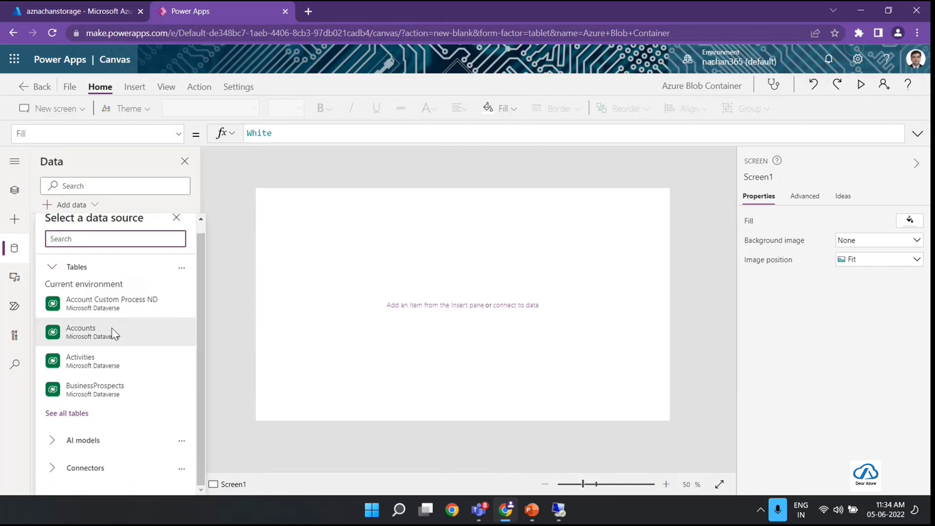
{"action": "mouse_move", "coordinate": [120, 371]}
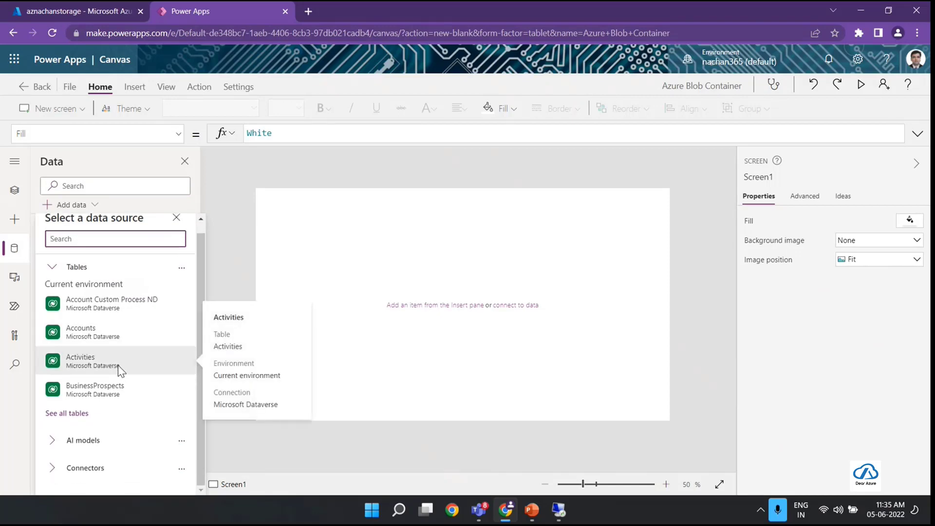
{"action": "left_click", "coordinate": [89, 468]}
{"action": "scroll", "coordinate": [135, 341], "scroll_direction": "up", "scroll_amount": 1}
{"action": "mouse_move", "coordinate": [138, 342]}
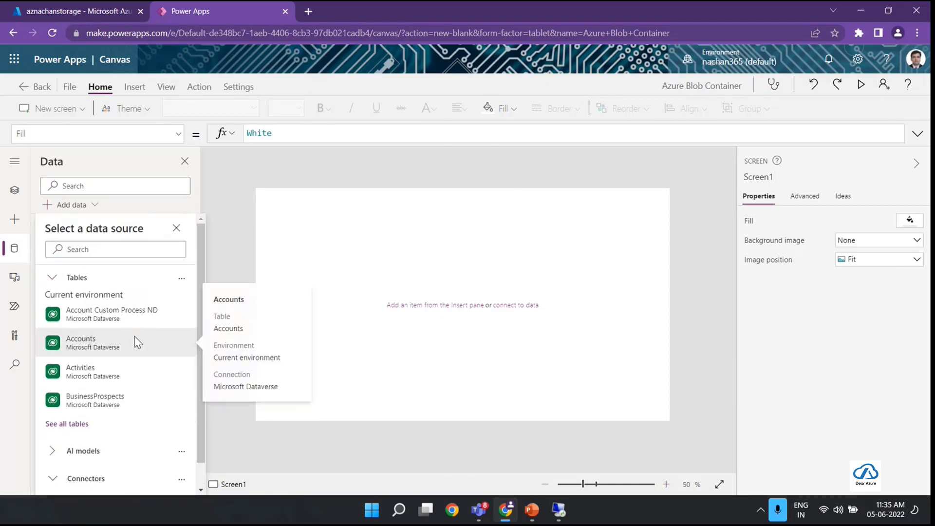
{"action": "scroll", "coordinate": [137, 340], "scroll_direction": "down", "scroll_amount": 5}
Search 'azure blo' and add Azure Blob Storage using the existing connection.
{"action": "left_click", "coordinate": [111, 250]}
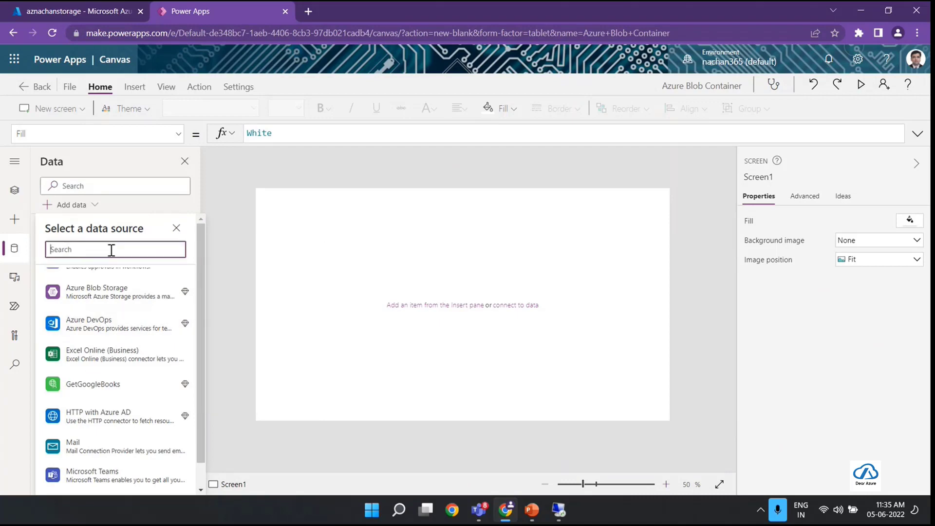
{"action": "type", "text": "azure "}
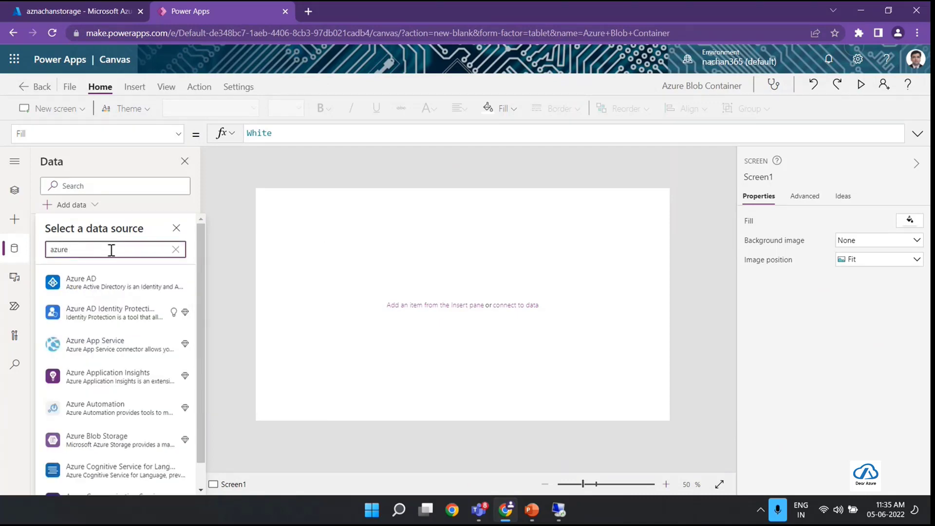
{"action": "type", "text": "blo"}
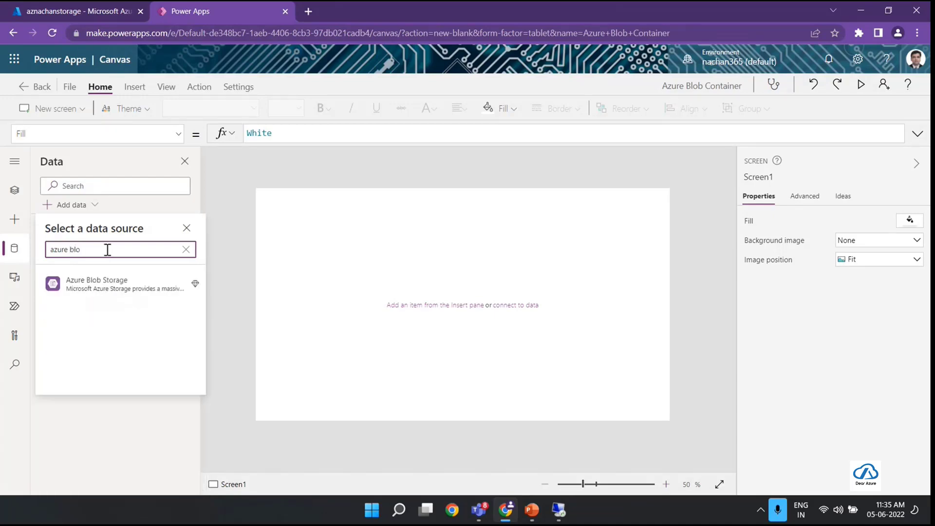
{"action": "left_click", "coordinate": [112, 284]}
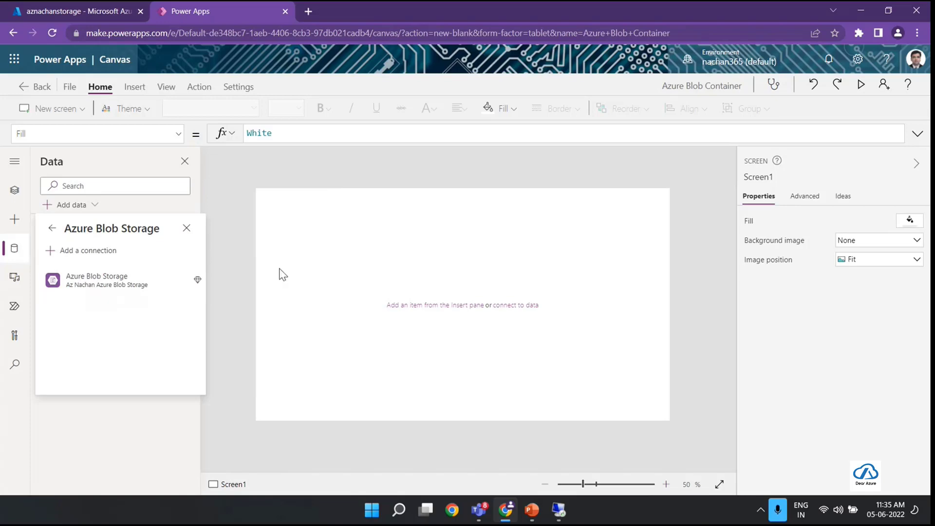
{"action": "left_click", "coordinate": [160, 283]}
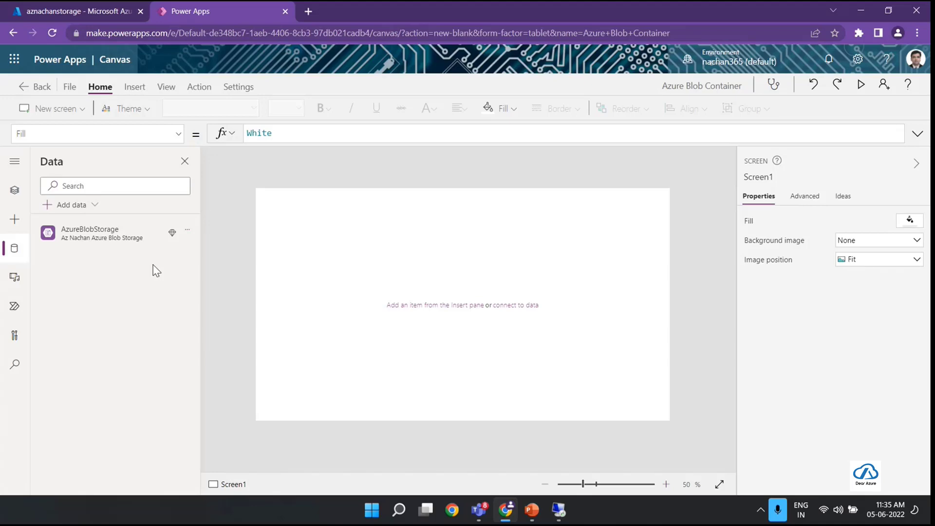
{"action": "mouse_move", "coordinate": [94, 236]}
Insert a blank vertical gallery bound to AzureBlobStorage and inspect its formula error.
{"action": "left_click", "coordinate": [131, 88]}
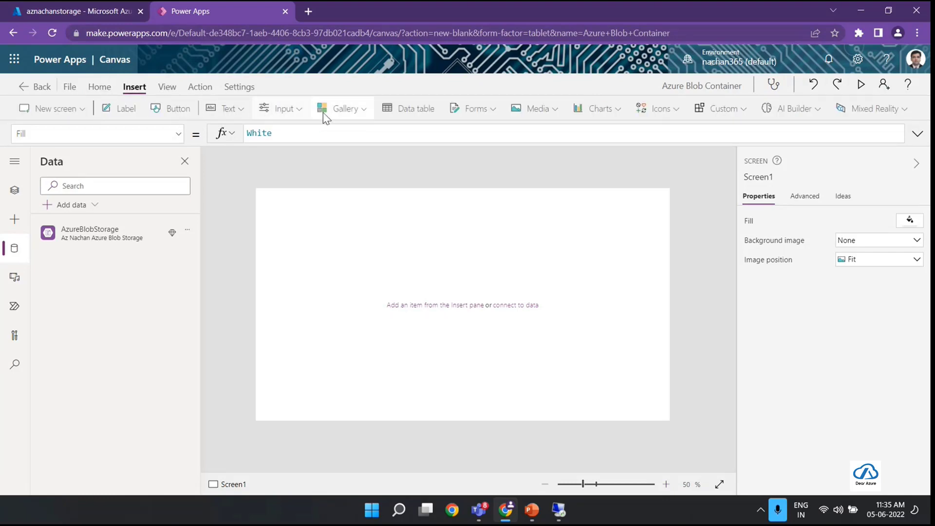
{"action": "left_click", "coordinate": [347, 111]}
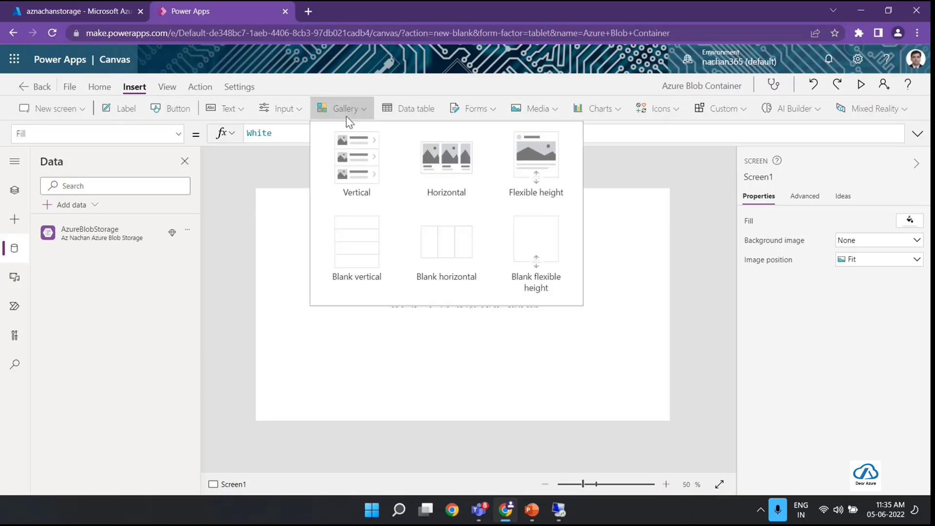
{"action": "left_click", "coordinate": [367, 252]}
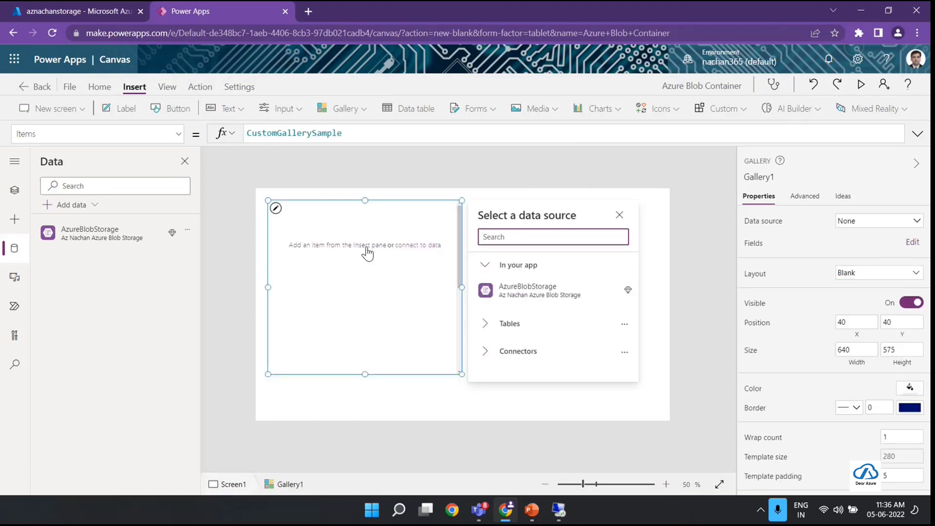
{"action": "left_click", "coordinate": [525, 297]}
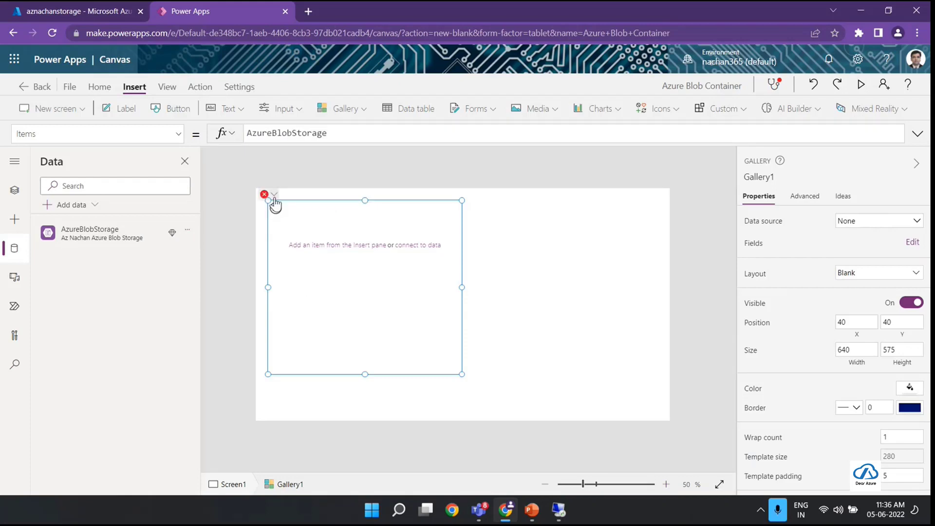
{"action": "left_click", "coordinate": [273, 195]}
Complete Gallery1's Items formula as AzureBlobStorage.ListRootFolderV2().value using autocomplete.
{"action": "left_click", "coordinate": [284, 211]}
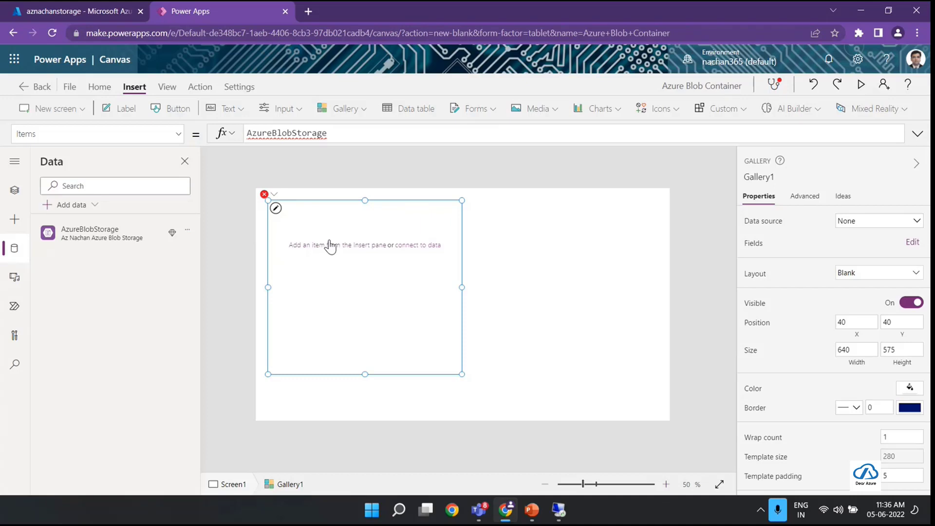
{"action": "type", "text": ".L"}
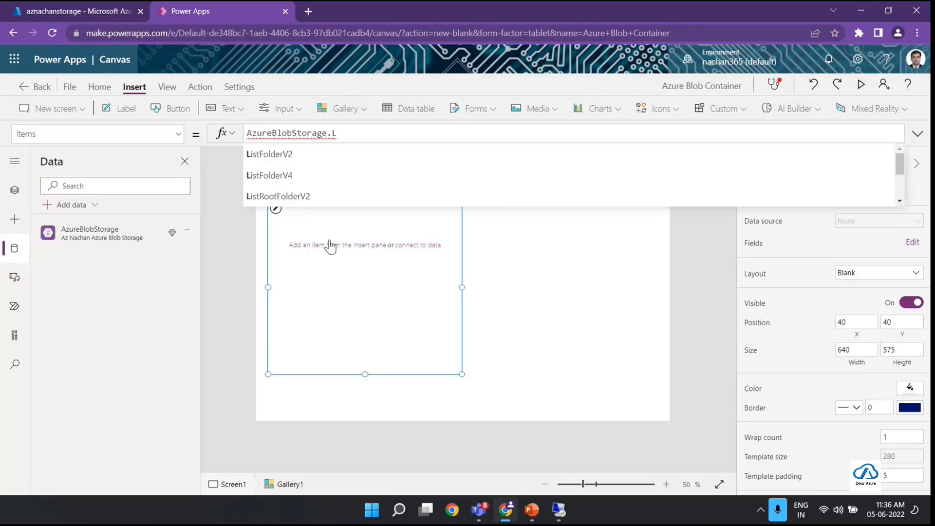
{"action": "key", "text": "Down"}
{"action": "key", "text": "Down"}
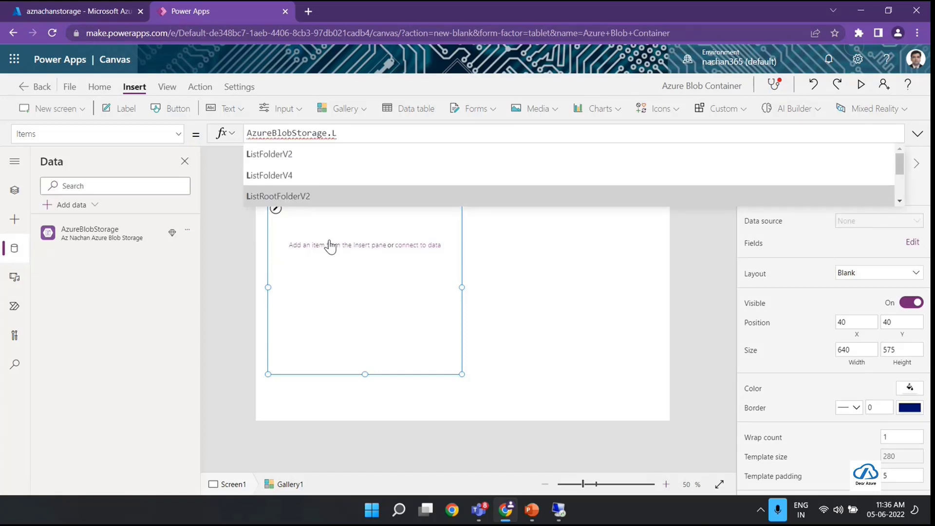
{"action": "key", "text": "Tab"}
{"action": "type", "text": "("}
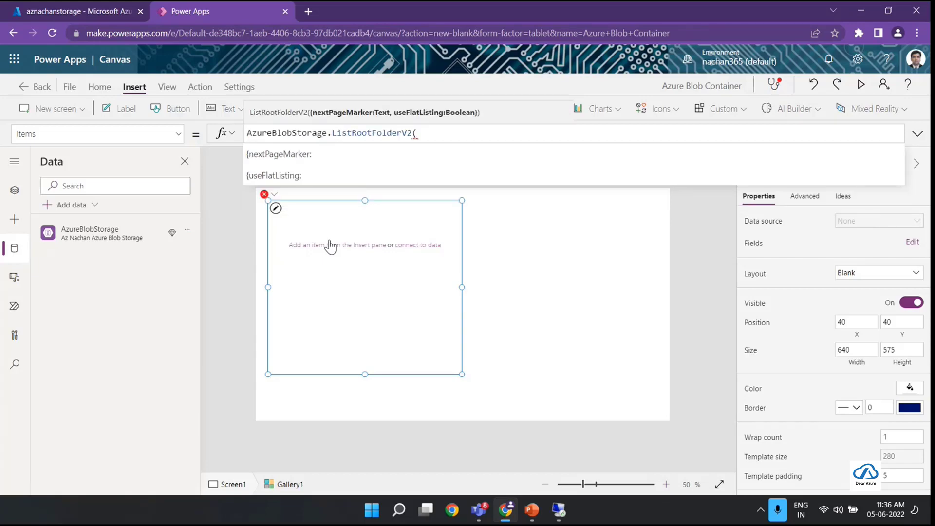
{"action": "type", "text": ").v"}
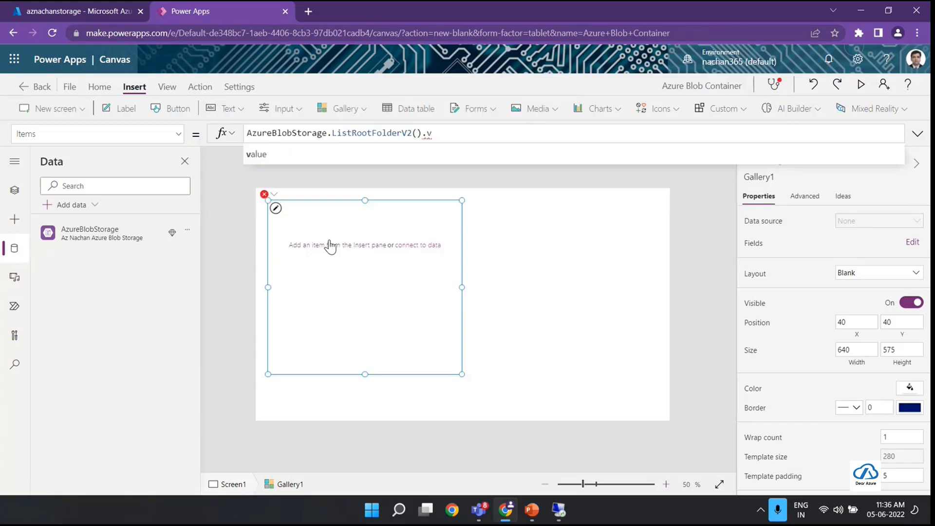
{"action": "left_click", "coordinate": [453, 129]}
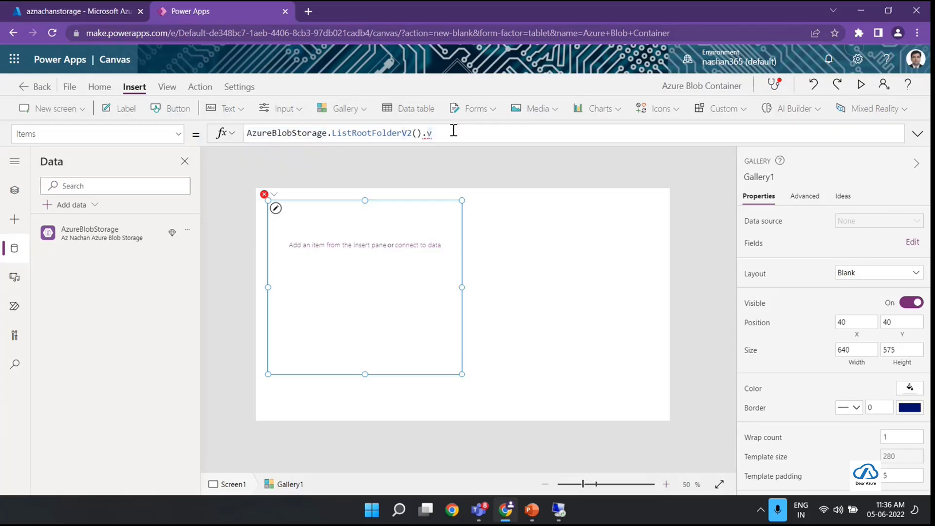
{"action": "key", "text": "BackSpace"}
{"action": "type", "text": "va"}
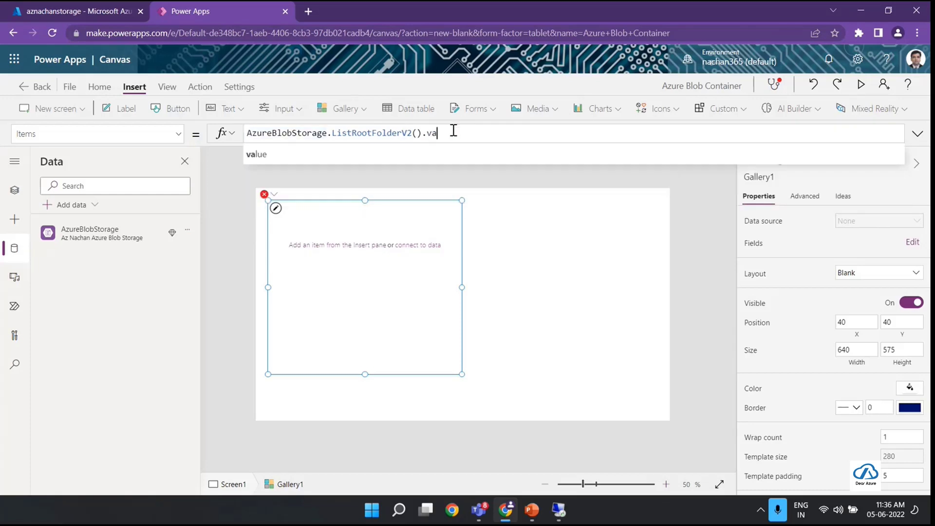
{"action": "left_click", "coordinate": [261, 153]}
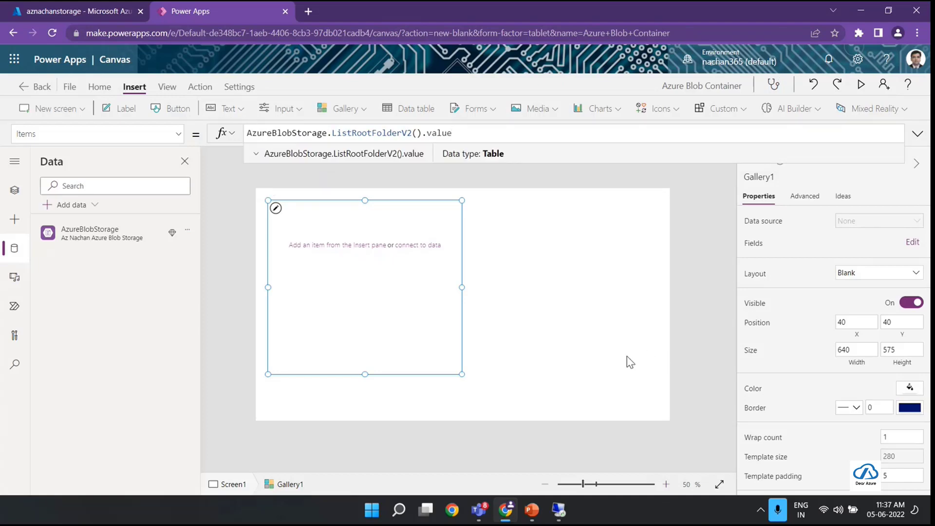
Remove the AzureBlobStorage data source from the Data pane.
{"action": "left_click", "coordinate": [78, 244]}
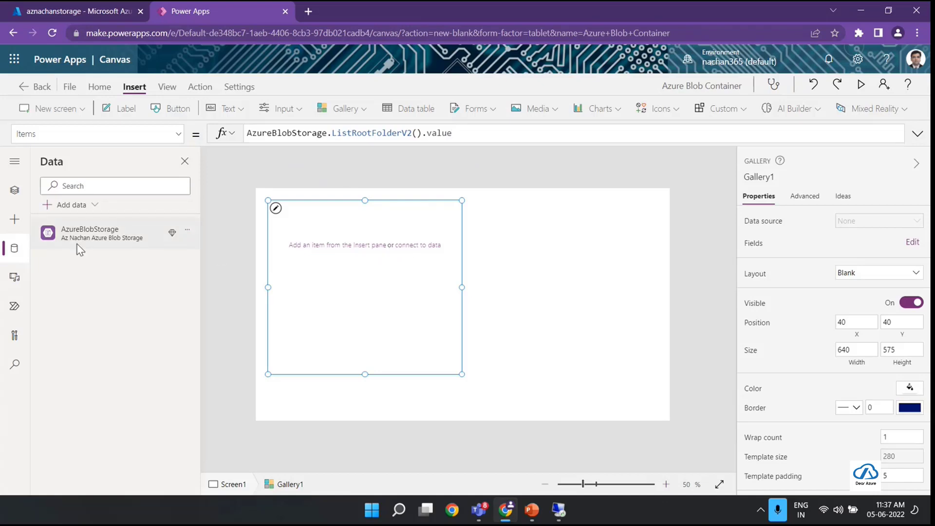
{"action": "left_click", "coordinate": [411, 246]}
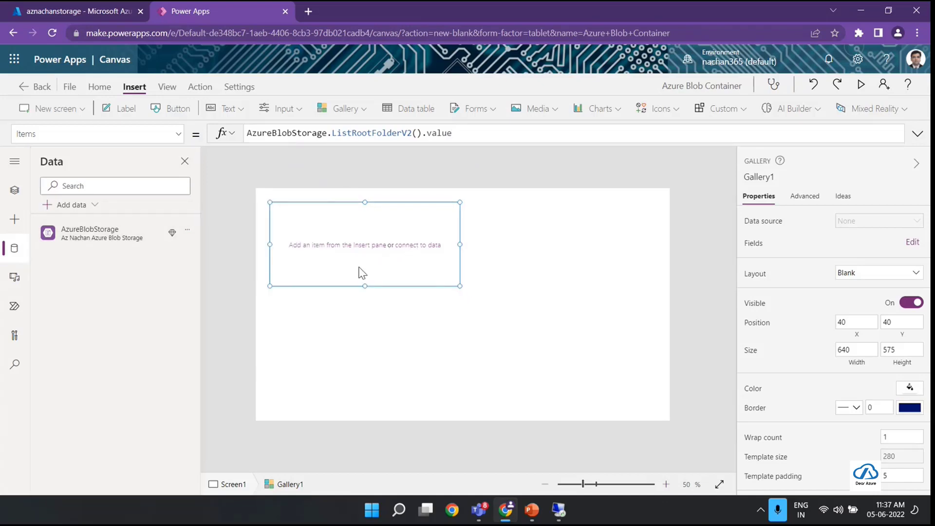
{"action": "left_click", "coordinate": [188, 230]}
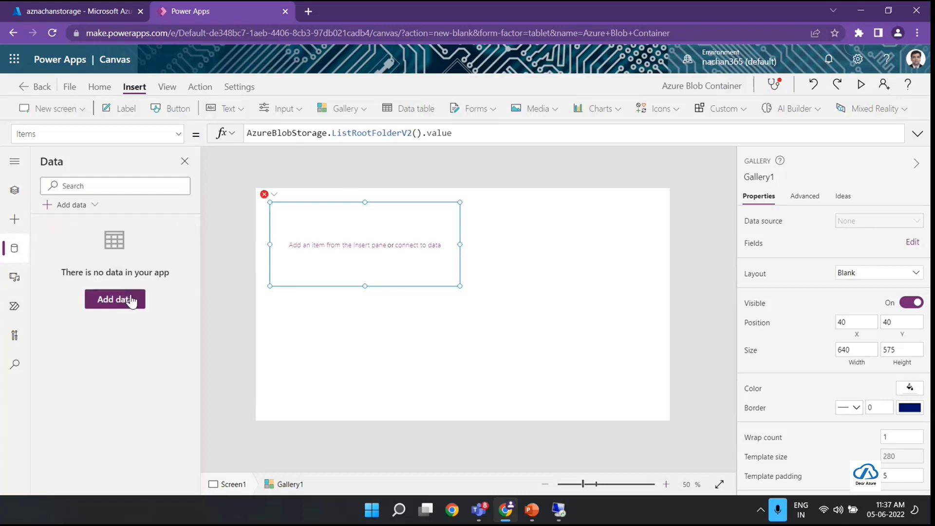
Re-add Azure Blob Storage from Connectors using the existing connection.
{"action": "left_click", "coordinate": [131, 299]}
{"action": "scroll", "coordinate": [231, 396], "scroll_direction": "down", "scroll_amount": 3}
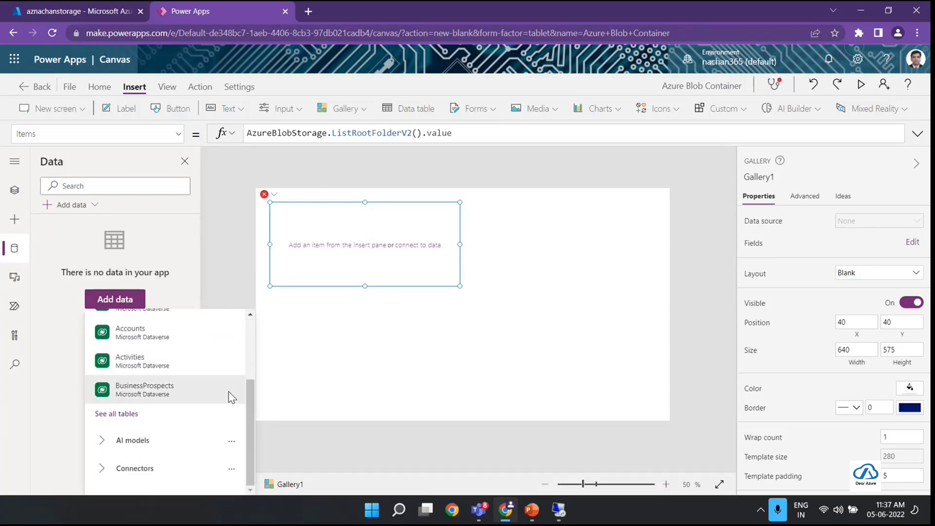
{"action": "left_click", "coordinate": [106, 469]}
{"action": "scroll", "coordinate": [183, 408], "scroll_direction": "down", "scroll_amount": 3}
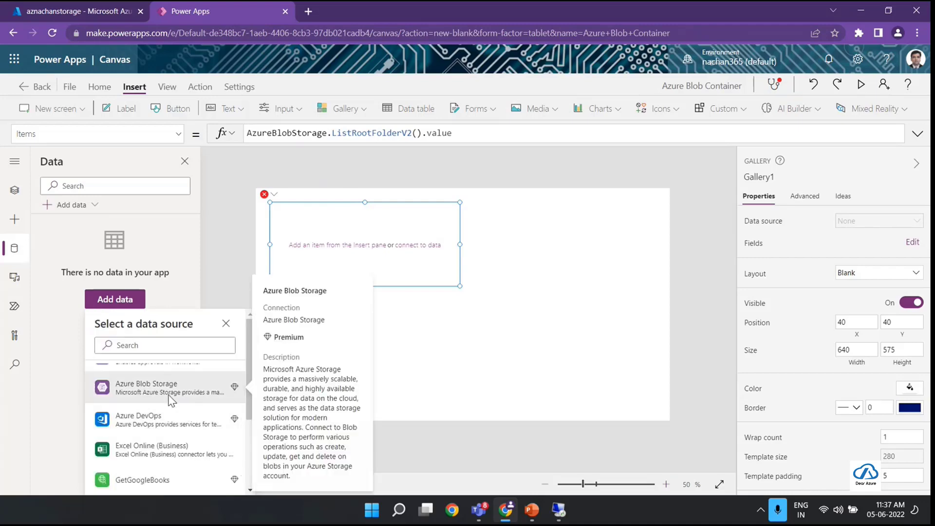
{"action": "left_click", "coordinate": [169, 396]}
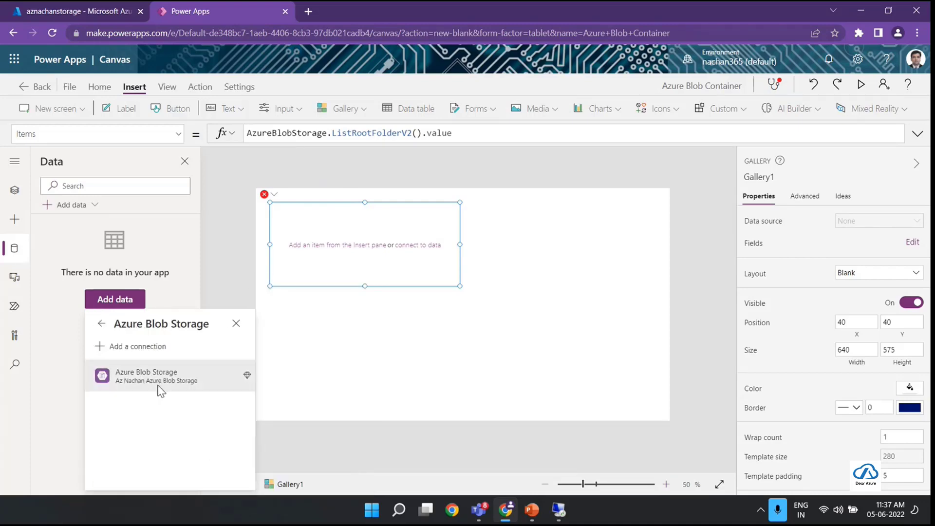
{"action": "left_click", "coordinate": [158, 387]}
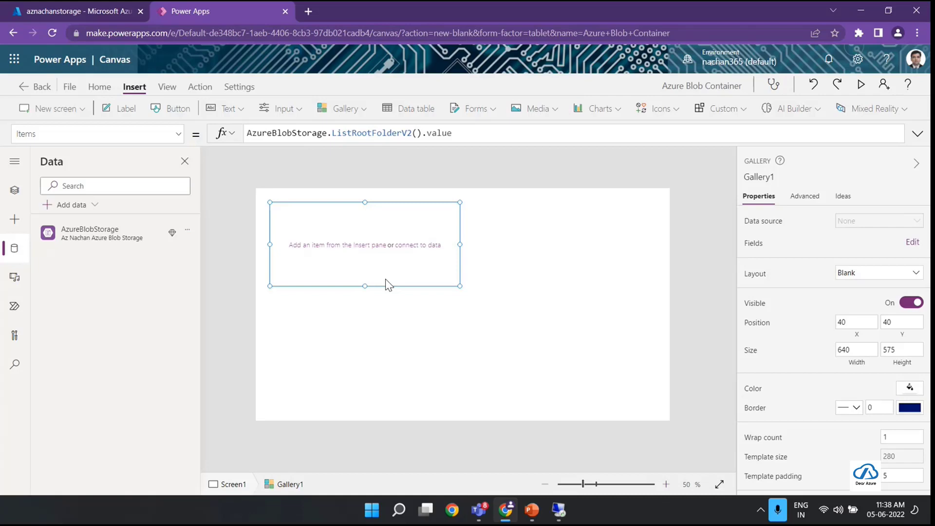
Discard the unsaved Azure Blob Container editor and load make.powerapps.com in a new tab.
{"action": "left_click", "coordinate": [285, 11]}
{"action": "left_click", "coordinate": [515, 101]}
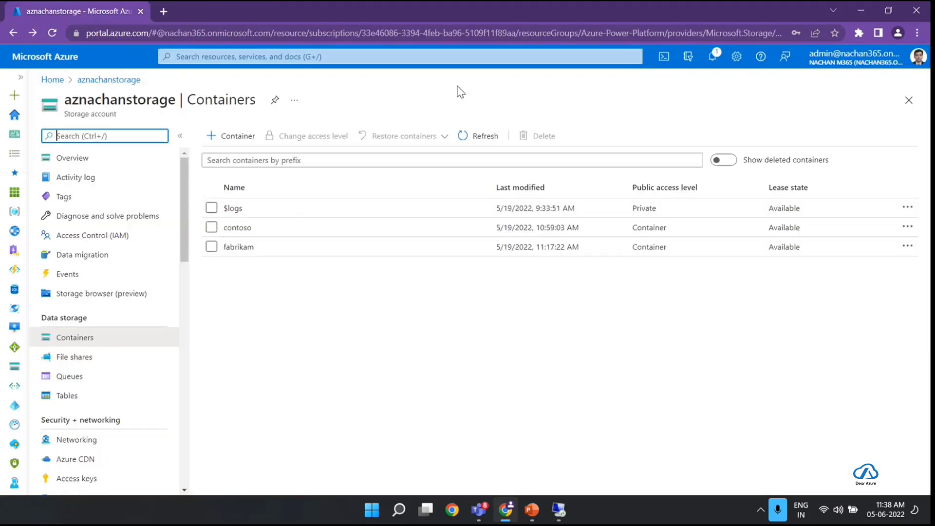
{"action": "left_click", "coordinate": [162, 12]}
{"action": "type", "text": "mak"}
{"action": "key", "text": "Return"}
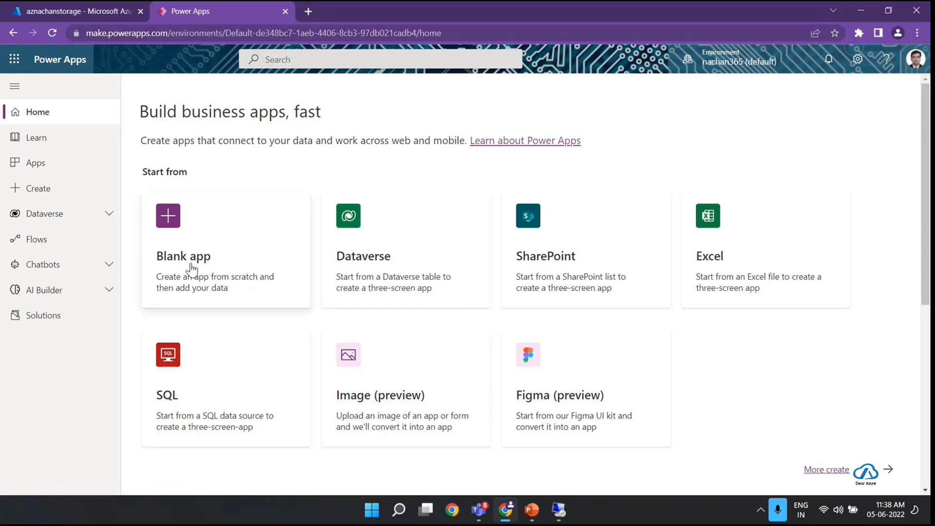
Create a blank tablet canvas app named 'AzureBlob' and skip the welcome dialog.
{"action": "left_click", "coordinate": [192, 270]}
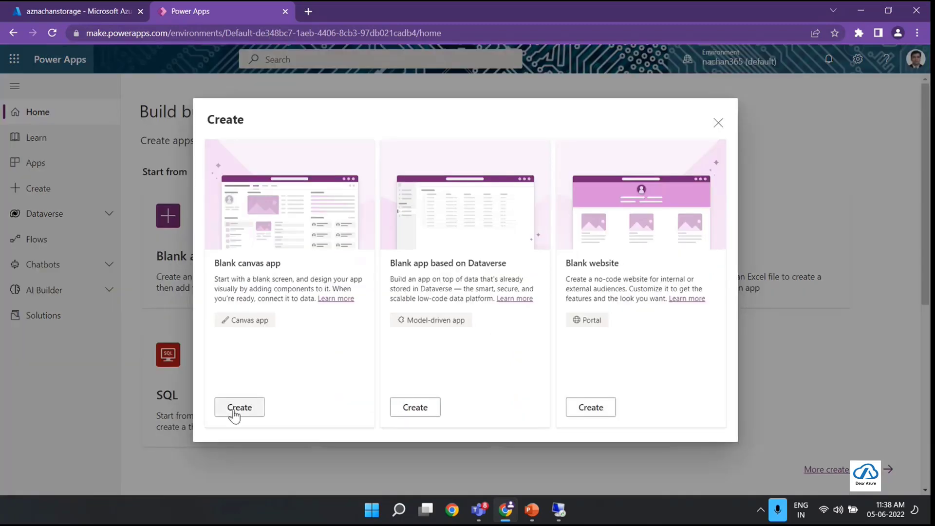
{"action": "left_click", "coordinate": [235, 409]}
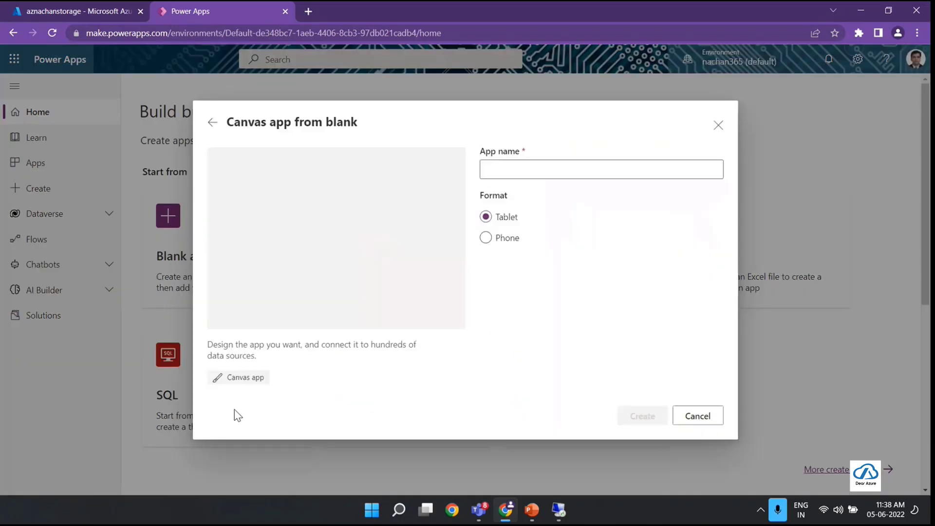
{"action": "left_click", "coordinate": [531, 174]}
{"action": "type", "text": "AzureB"}
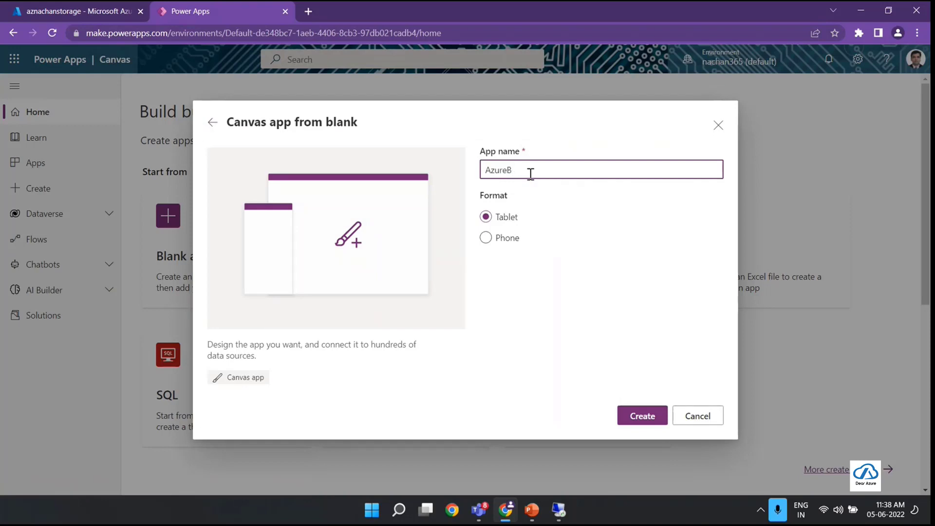
{"action": "type", "text": "lob"}
{"action": "left_click", "coordinate": [642, 415]}
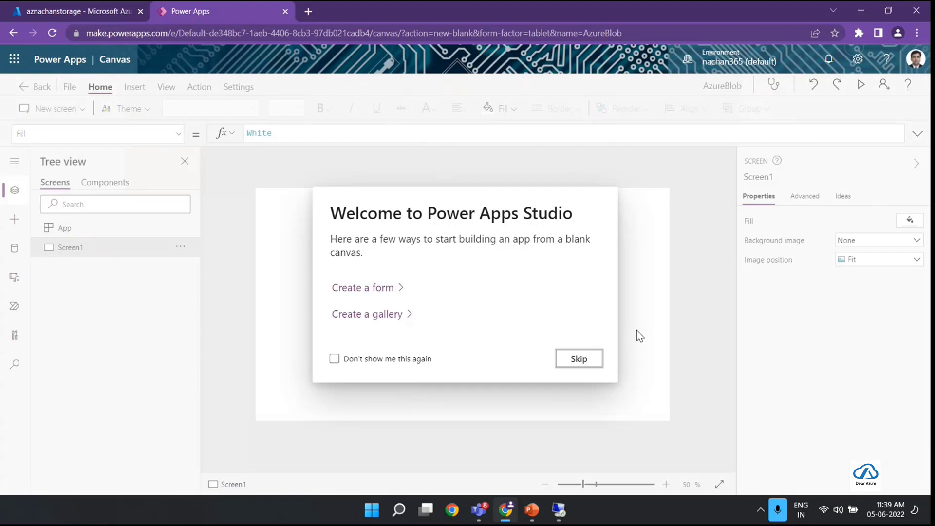
{"action": "left_click", "coordinate": [577, 358]}
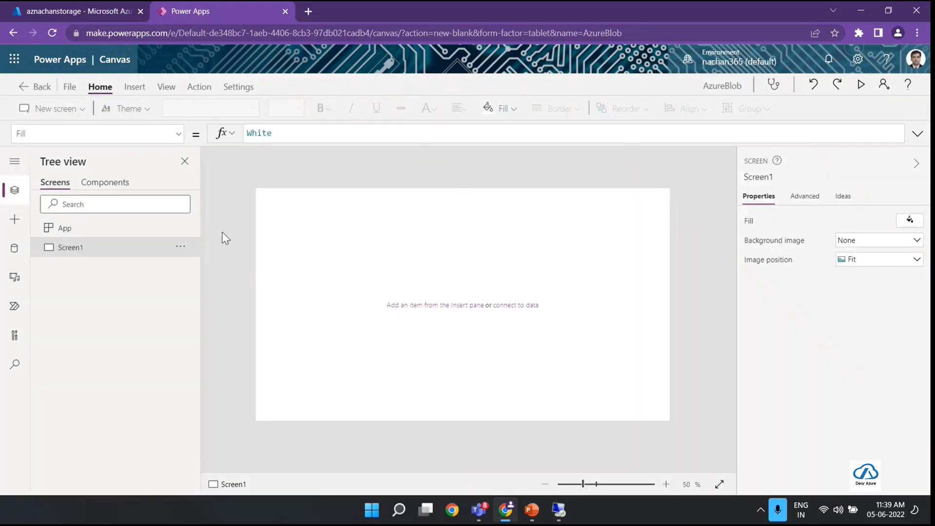
Open the app's data sources and search 'Azure B' to pick the Azure Blob Storage connector.
{"action": "left_click", "coordinate": [15, 248]}
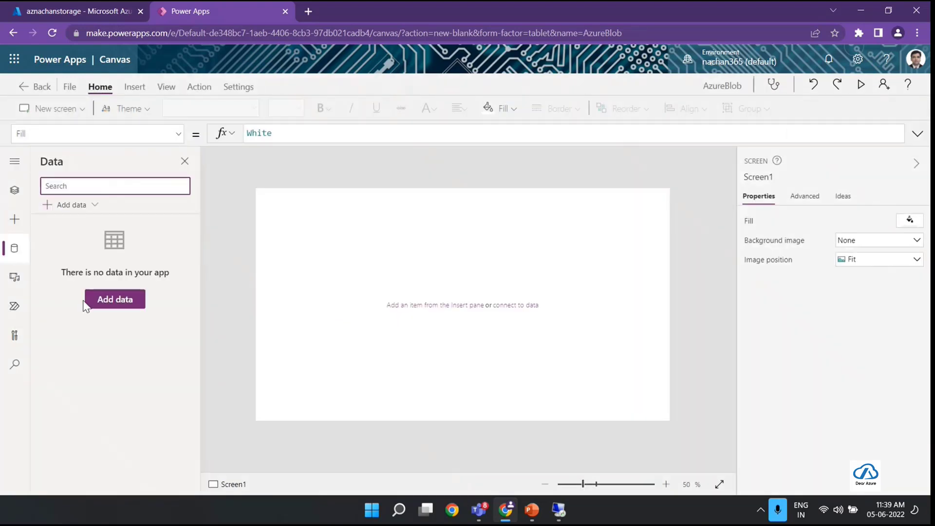
{"action": "left_click", "coordinate": [91, 207]}
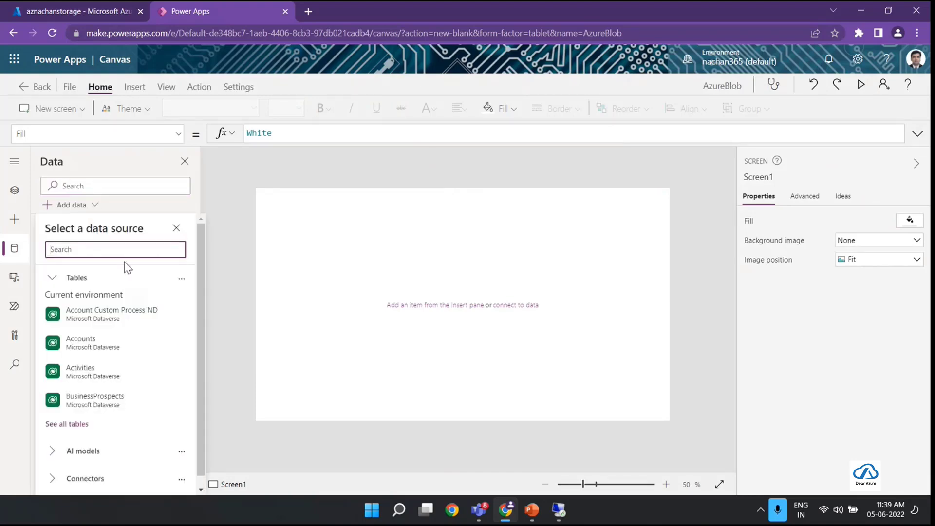
{"action": "scroll", "coordinate": [124, 263], "scroll_direction": "down", "scroll_amount": 1}
{"action": "left_click", "coordinate": [102, 238]}
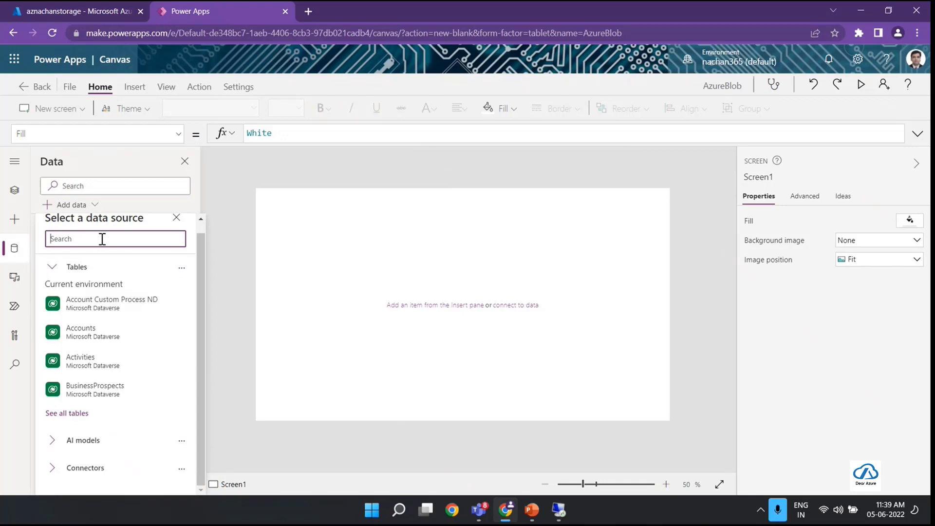
{"action": "type", "text": "Azure B"}
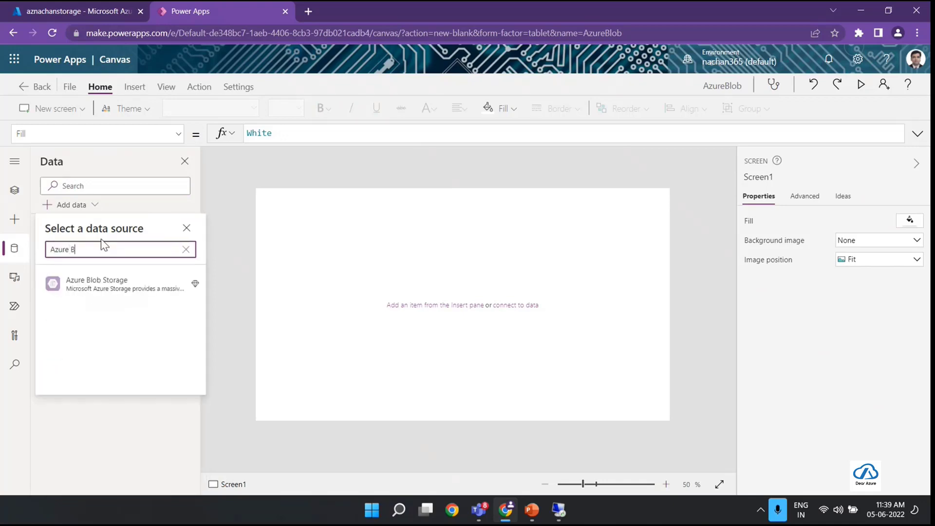
{"action": "left_click", "coordinate": [96, 282]}
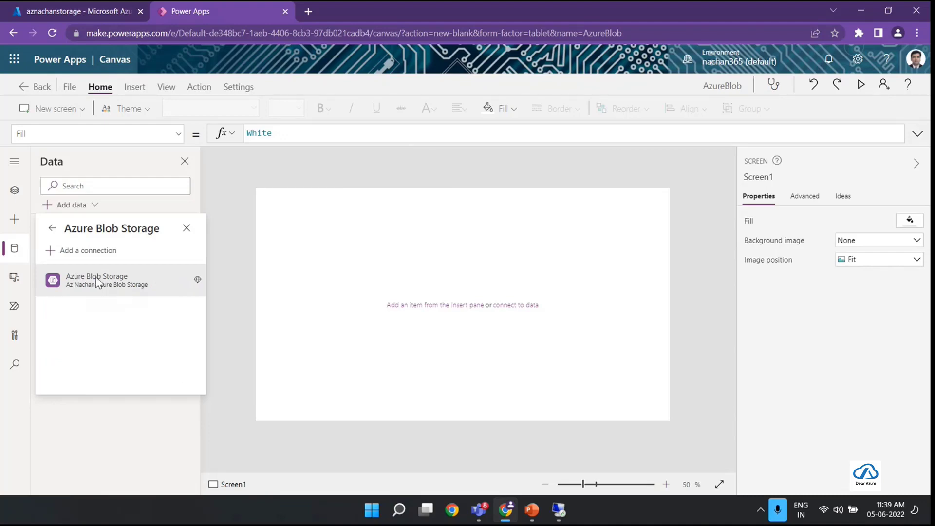
Add the existing Azure Blob Storage connection, then remove the AzureBlobStorage data source again.
{"action": "left_click", "coordinate": [100, 287]}
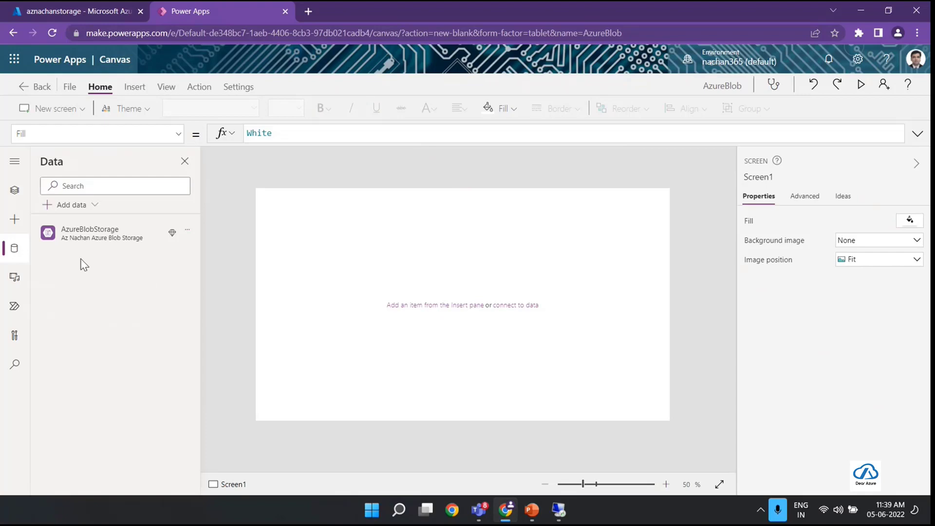
{"action": "left_click", "coordinate": [187, 229]}
{"action": "left_click", "coordinate": [215, 252]}
Browse the Add data list, then load make.powerapps.com in a new browser tab.
{"action": "left_click", "coordinate": [76, 208]}
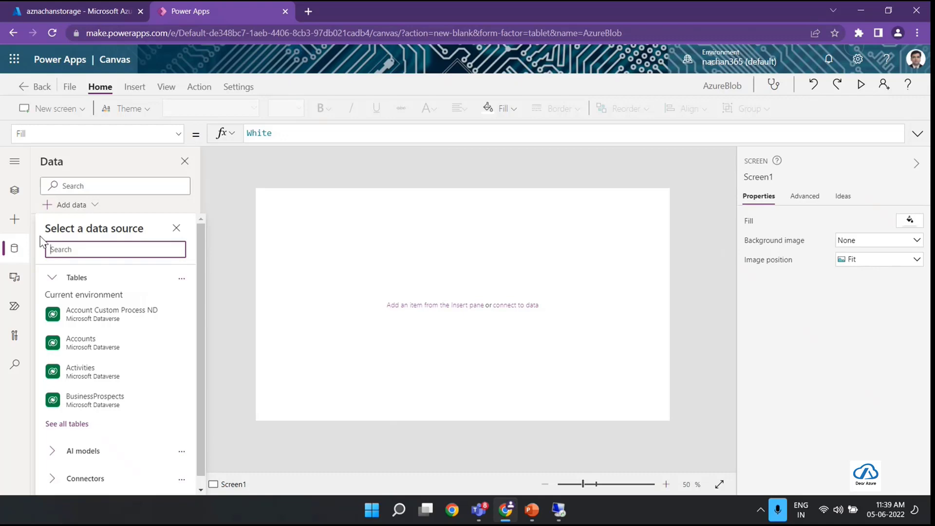
{"action": "left_click", "coordinate": [51, 278]}
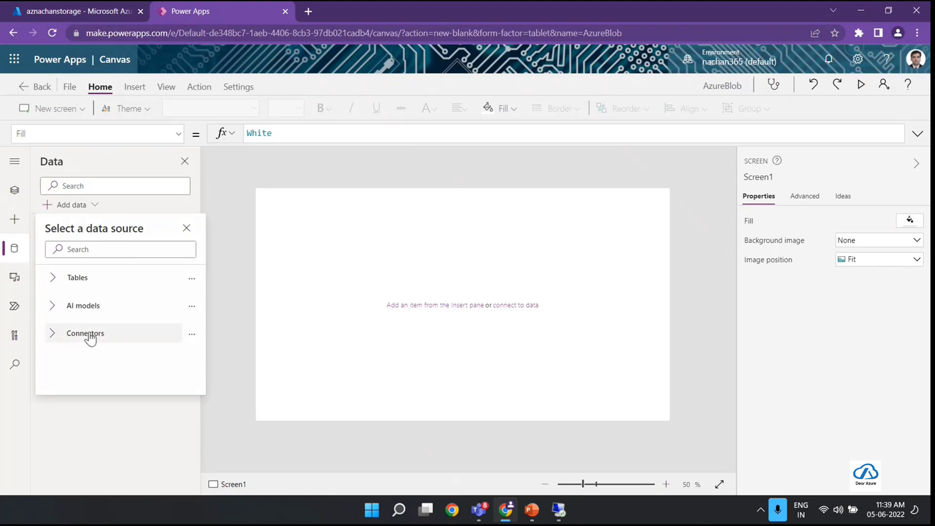
{"action": "left_click", "coordinate": [303, 14]}
{"action": "type", "text": "make.powerapps.com"}
{"action": "key", "text": "Return"}
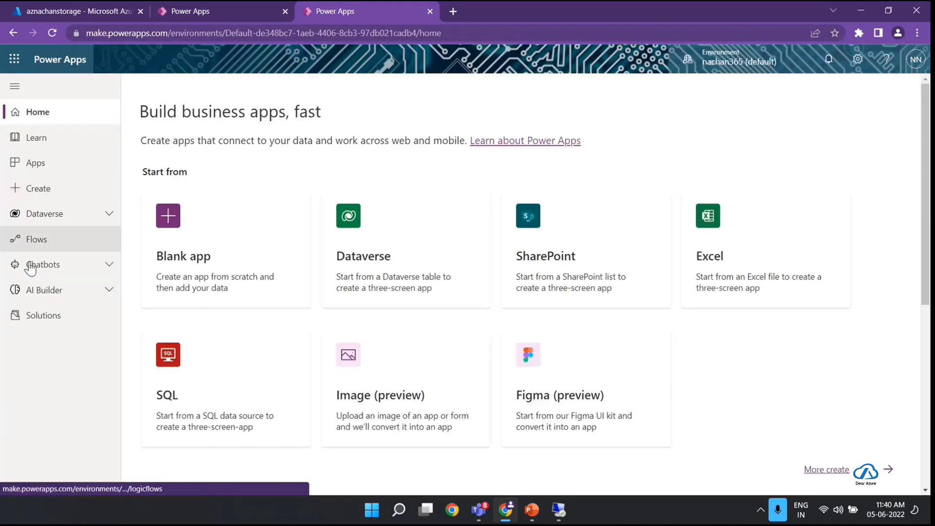
Expand and collapse the Dataverse and AI Builder navigation sections to look around.
{"action": "left_click", "coordinate": [69, 218]}
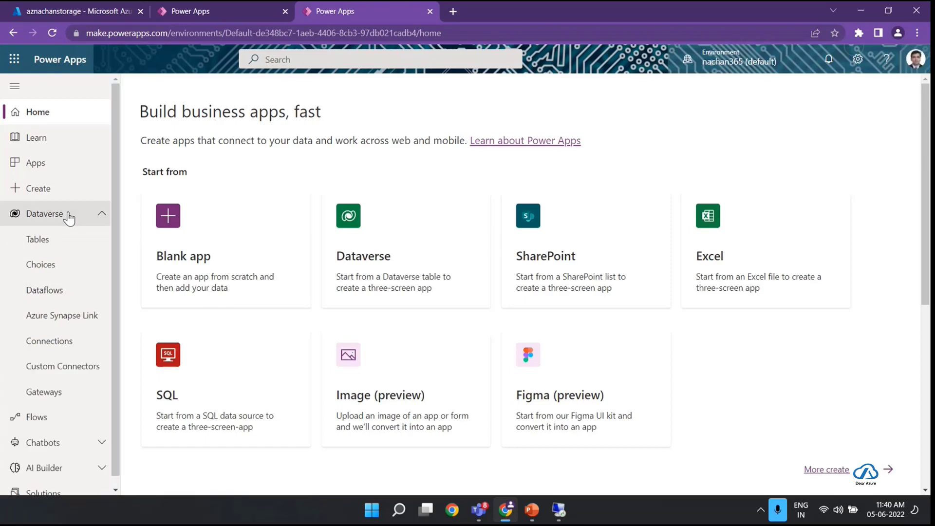
{"action": "left_click", "coordinate": [67, 216]}
{"action": "left_click", "coordinate": [49, 293]}
{"action": "left_click", "coordinate": [49, 292]}
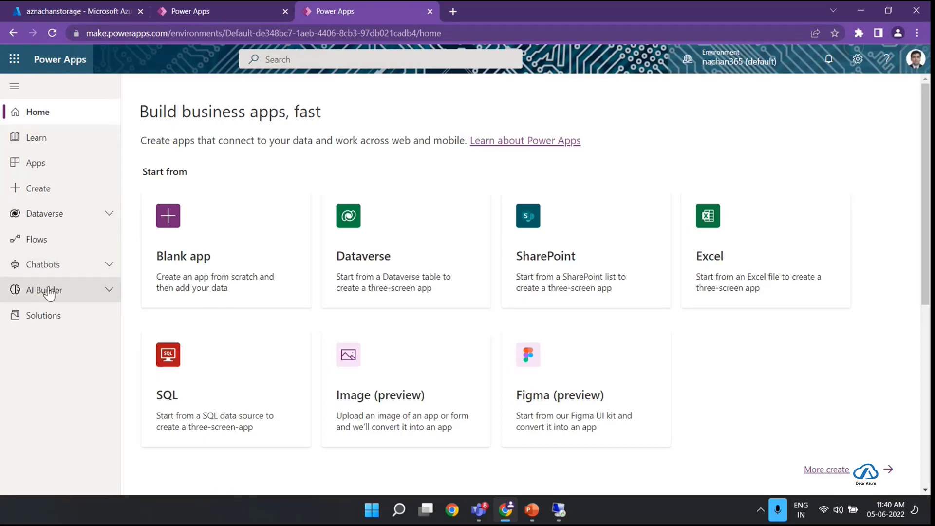
{"action": "scroll", "coordinate": [874, 352], "scroll_direction": "down", "scroll_amount": 2}
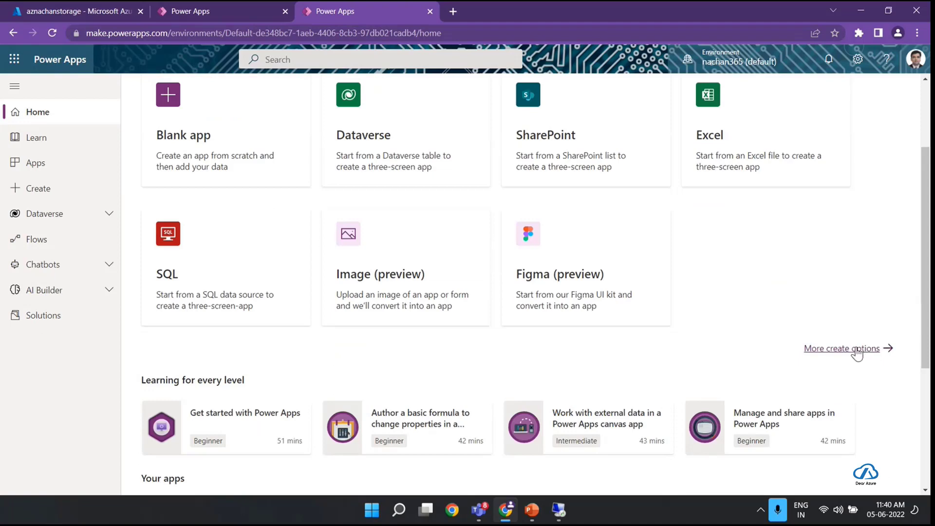
{"action": "scroll", "coordinate": [855, 350], "scroll_direction": "down", "scroll_amount": 4}
{"action": "scroll", "coordinate": [292, 244], "scroll_direction": "up", "scroll_amount": 7}
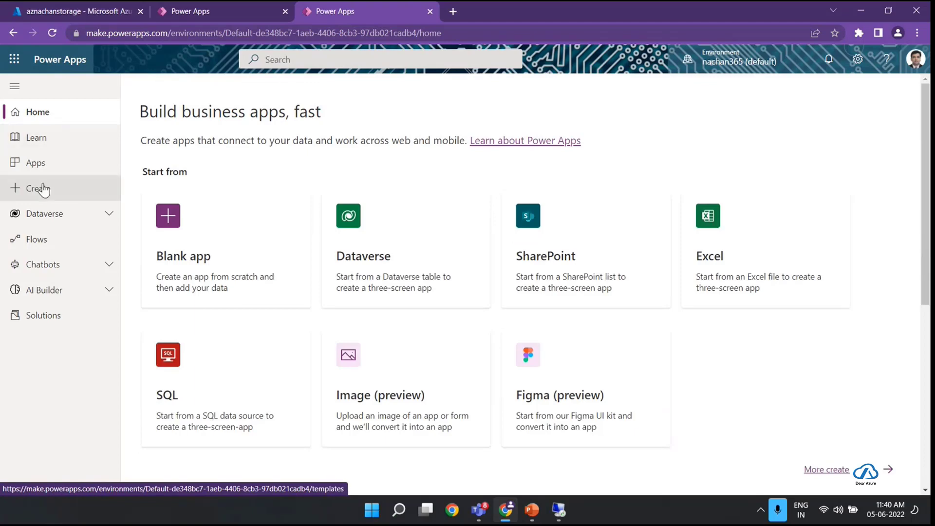
From Create, view more data sources and the connector list, then return to Create your app.
{"action": "left_click", "coordinate": [44, 188]}
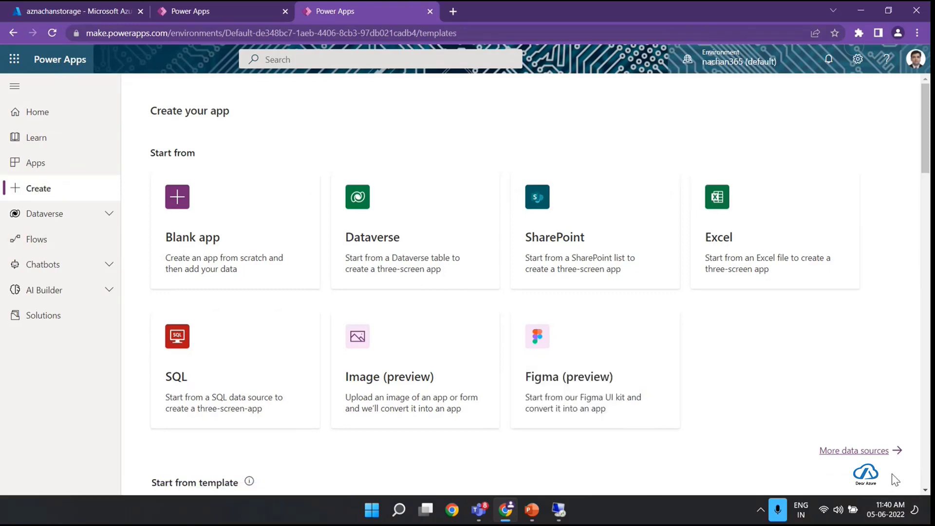
{"action": "left_click", "coordinate": [878, 451]}
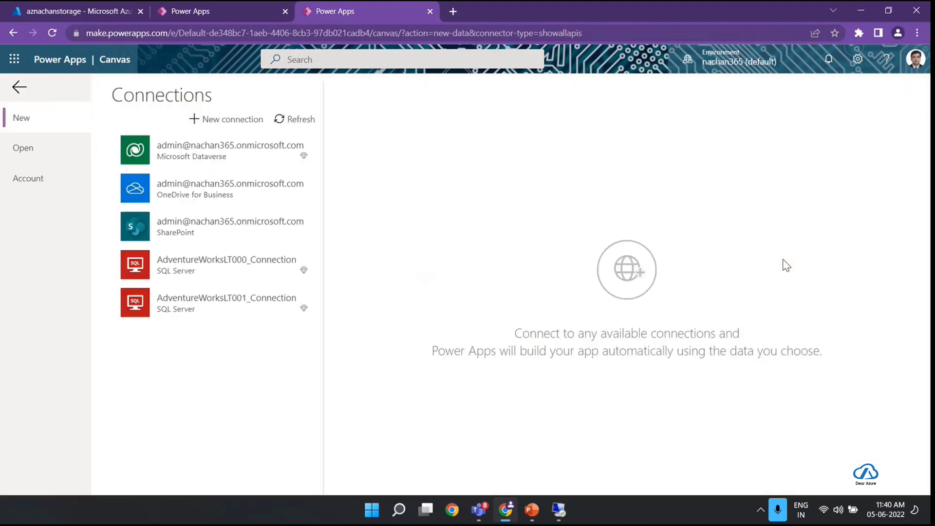
{"action": "left_click", "coordinate": [231, 120]}
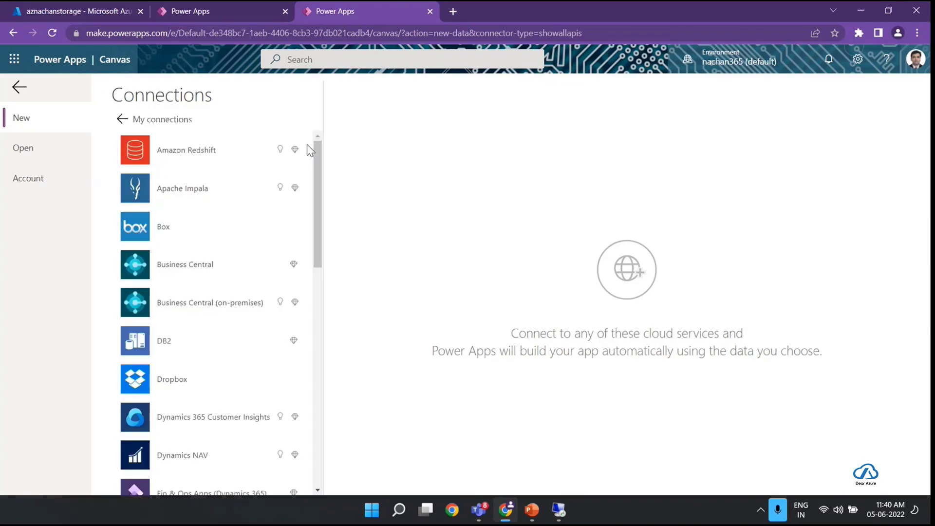
{"action": "scroll", "coordinate": [290, 242], "scroll_direction": "down", "scroll_amount": 10}
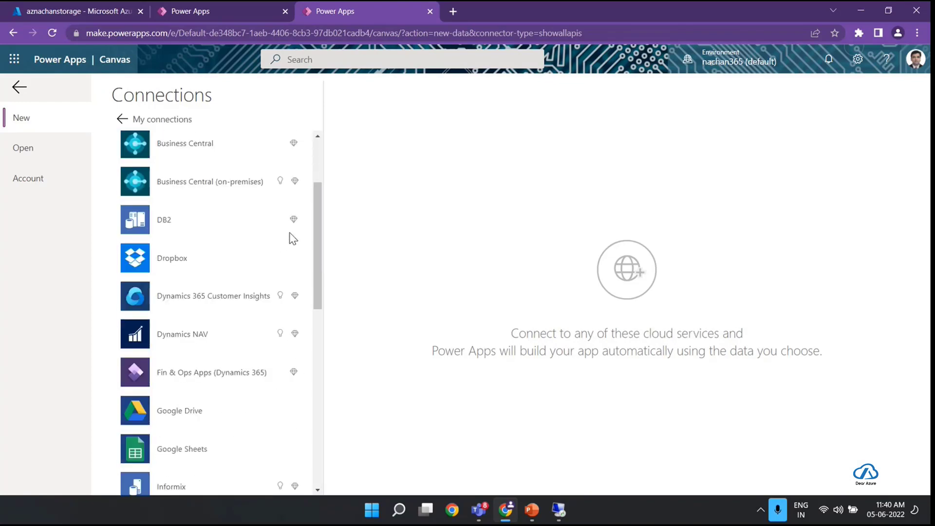
{"action": "scroll", "coordinate": [290, 239], "scroll_direction": "down", "scroll_amount": 3}
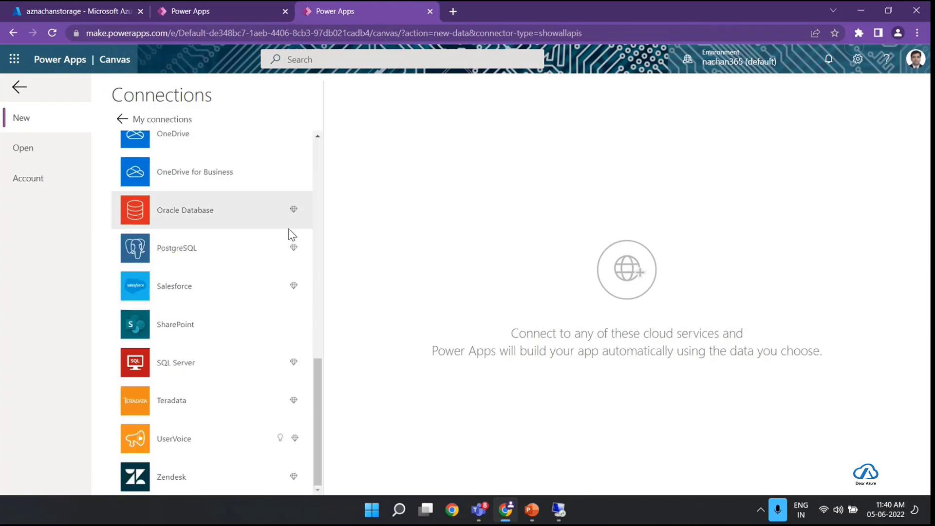
{"action": "scroll", "coordinate": [290, 233], "scroll_direction": "up", "scroll_amount": 15}
{"action": "left_click", "coordinate": [20, 87]}
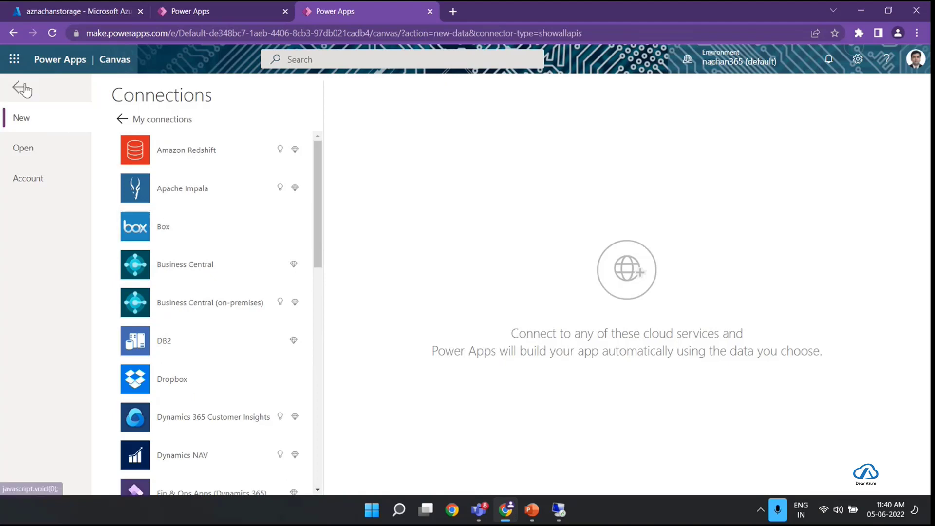
Switch to the developer environment, reloading make.powerapps.com and selecting it again.
{"action": "left_click", "coordinate": [722, 62]}
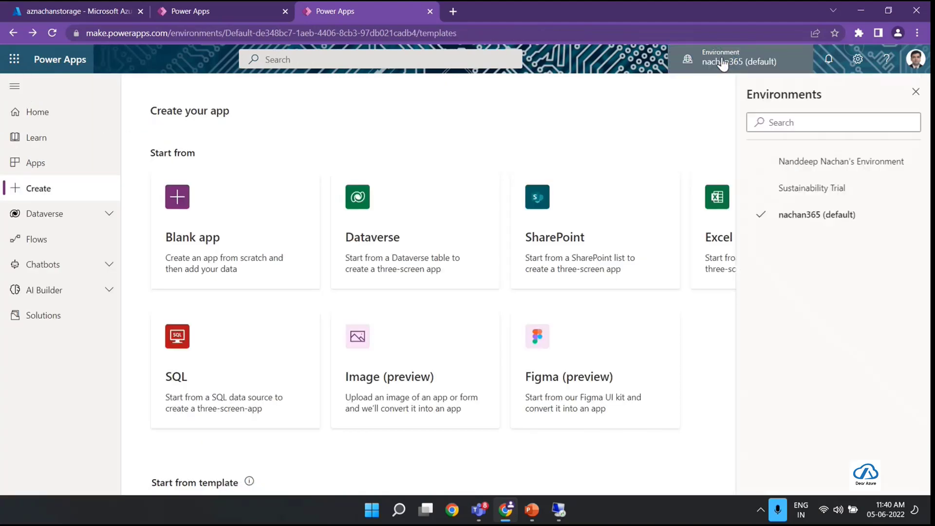
{"action": "left_click", "coordinate": [793, 161]}
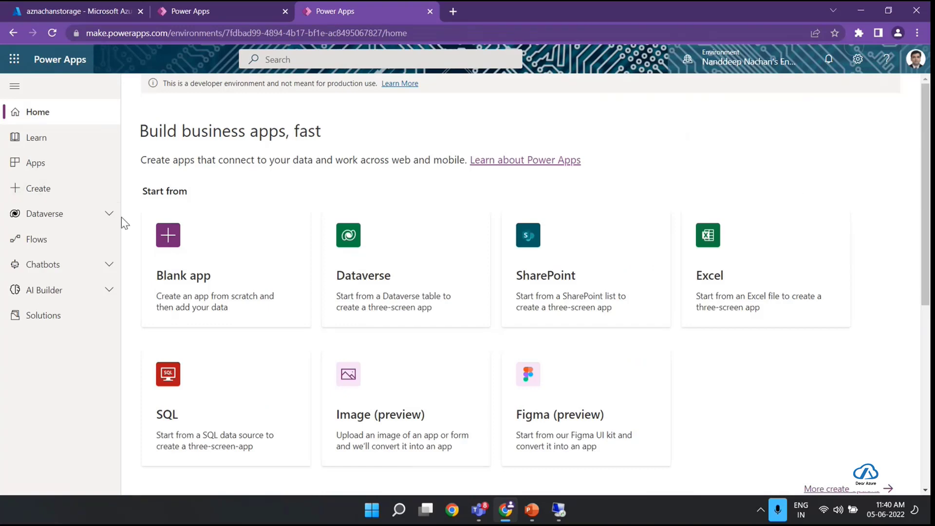
{"action": "left_click", "coordinate": [171, 35]}
{"action": "type", "text": "make.powerapps.com"}
{"action": "key", "text": "Return"}
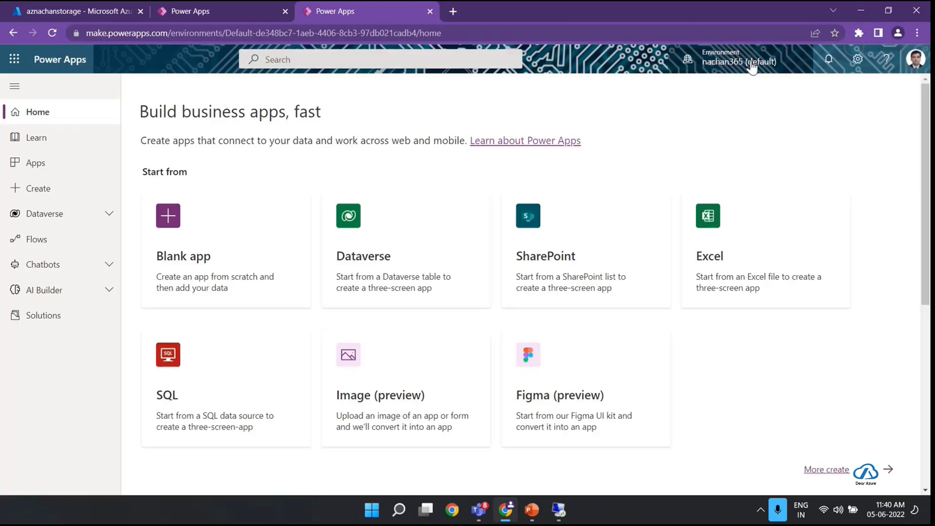
{"action": "left_click", "coordinate": [752, 63]}
{"action": "left_click", "coordinate": [795, 163]}
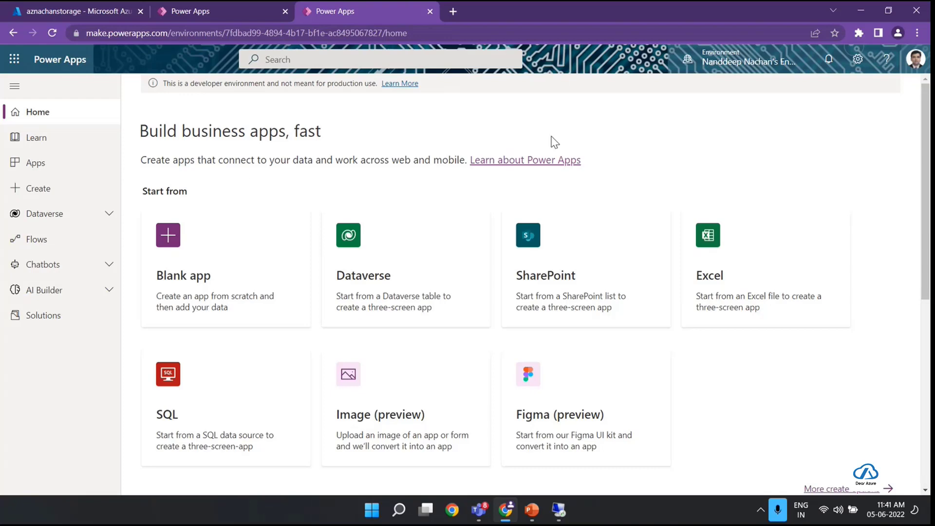
Expand the Dataverse, AI Builder and Chatbots sections of the navigation.
{"action": "left_click", "coordinate": [109, 214]}
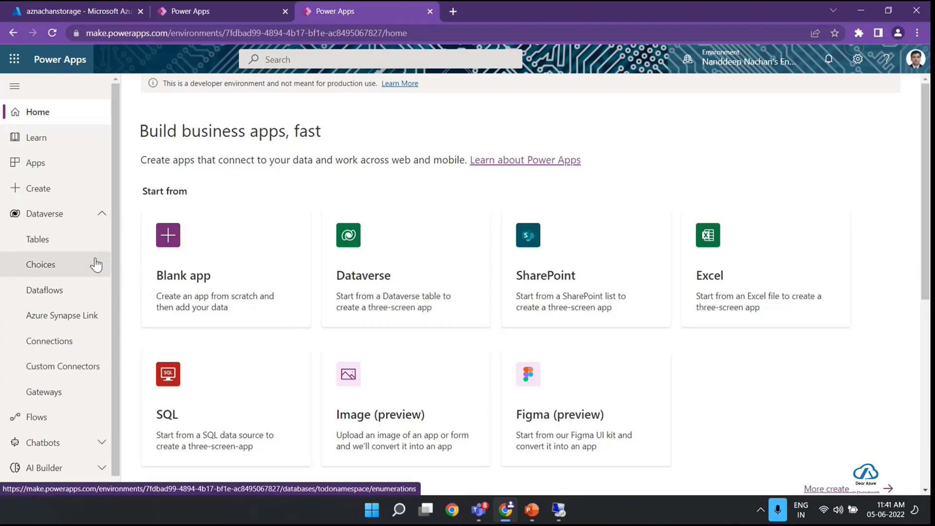
{"action": "scroll", "coordinate": [94, 263], "scroll_direction": "down", "scroll_amount": 1}
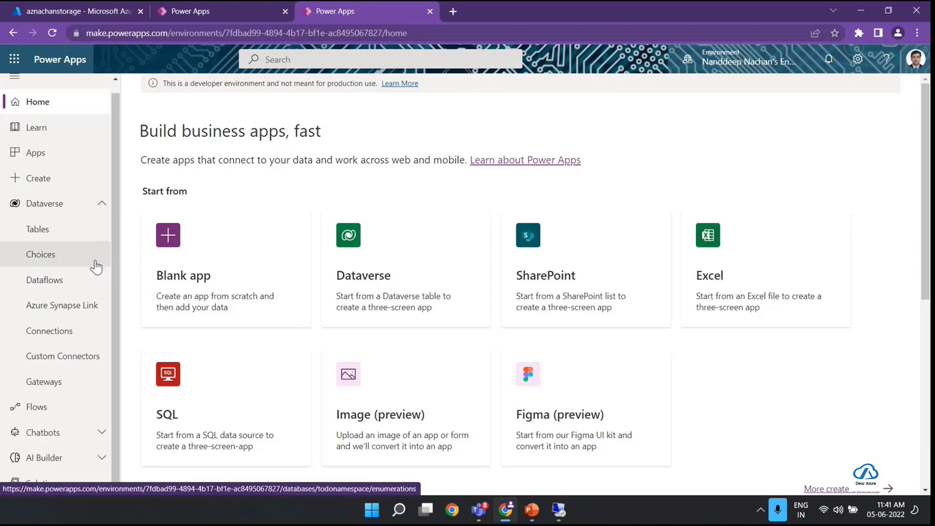
{"action": "left_click", "coordinate": [102, 457]}
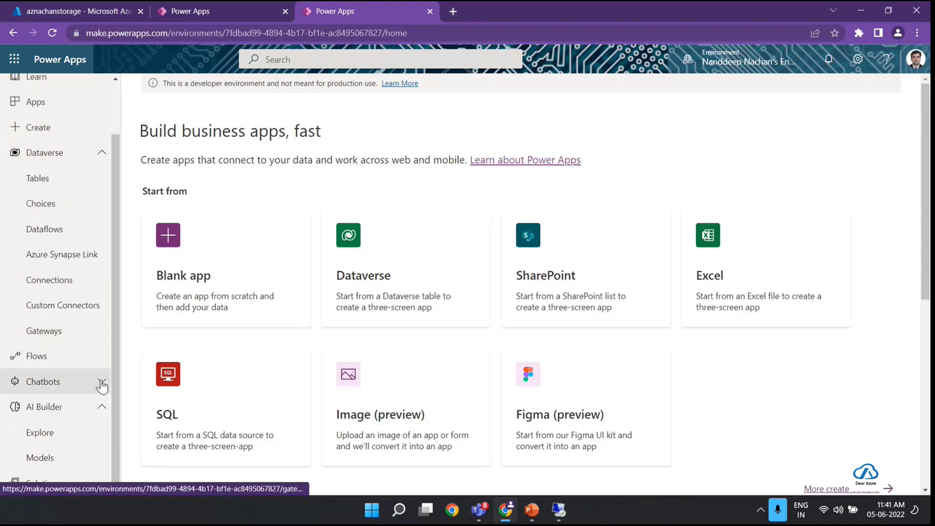
{"action": "left_click", "coordinate": [100, 381]}
{"action": "scroll", "coordinate": [102, 317], "scroll_direction": "up", "scroll_amount": 2}
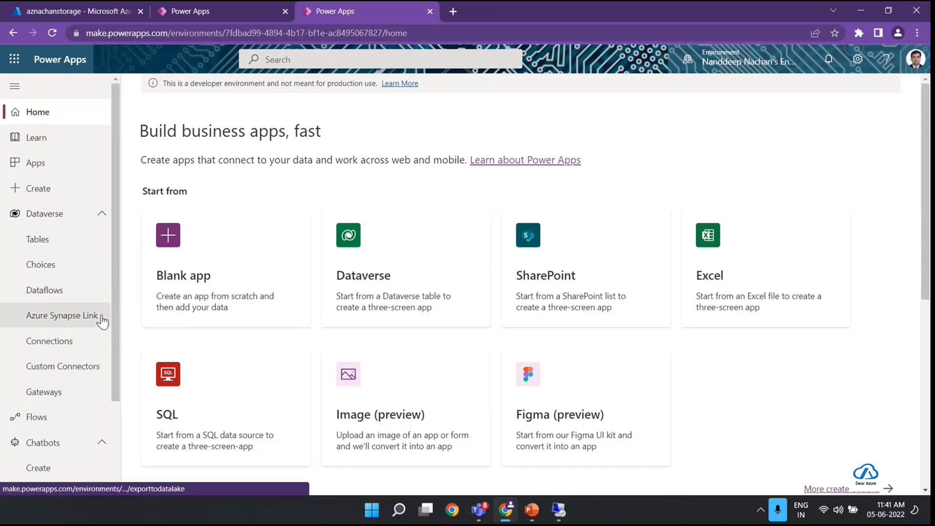
{"action": "scroll", "coordinate": [814, 324], "scroll_direction": "down", "scroll_amount": 5}
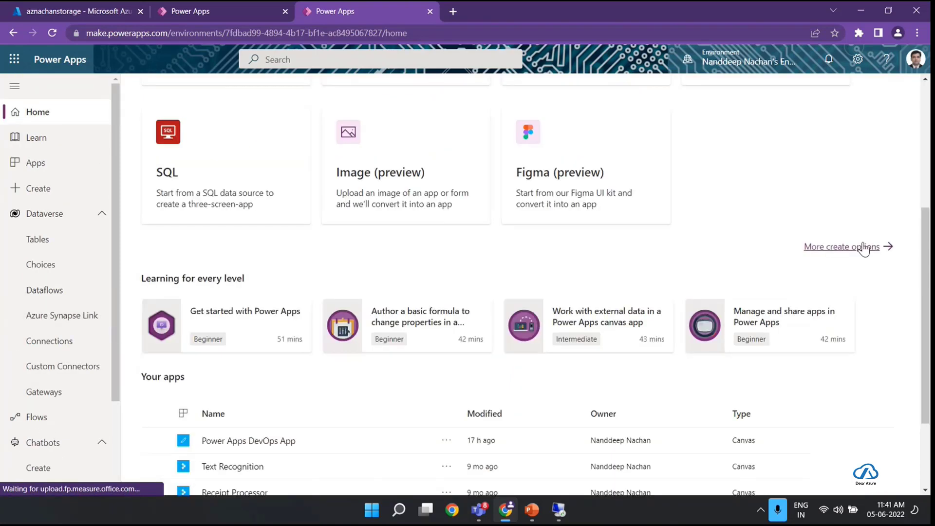
Open More create options, then More data sources, then list all connectors for a new connection.
{"action": "left_click", "coordinate": [863, 247]}
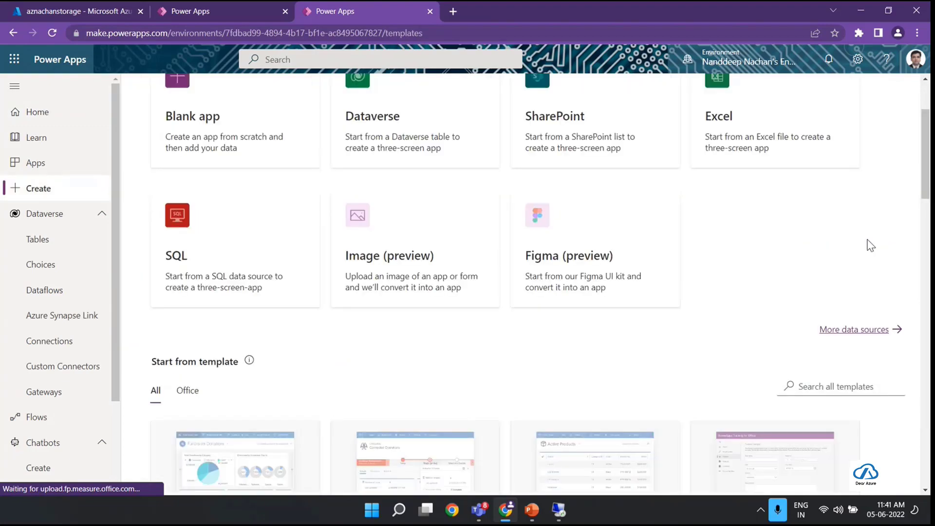
{"action": "scroll", "coordinate": [866, 244], "scroll_direction": "down", "scroll_amount": 5}
{"action": "scroll", "coordinate": [877, 273], "scroll_direction": "down", "scroll_amount": 10}
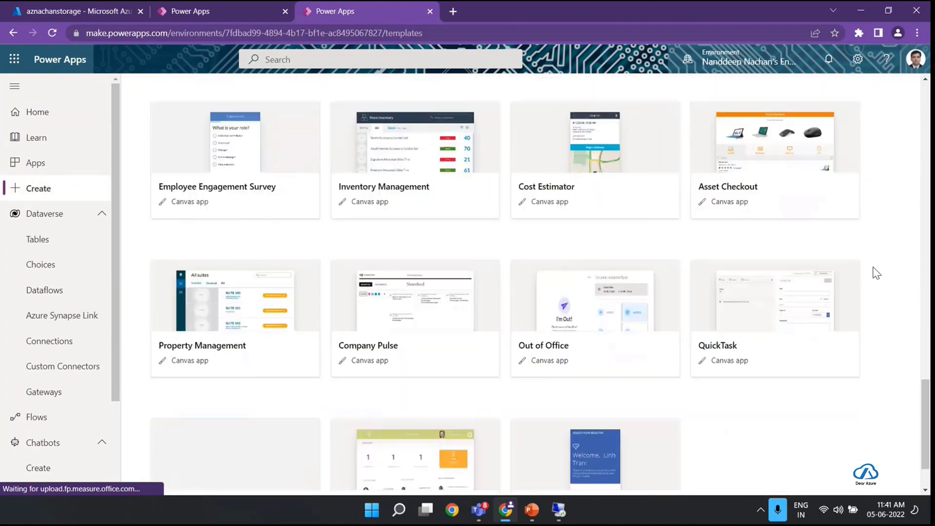
{"action": "scroll", "coordinate": [873, 272], "scroll_direction": "up", "scroll_amount": 15}
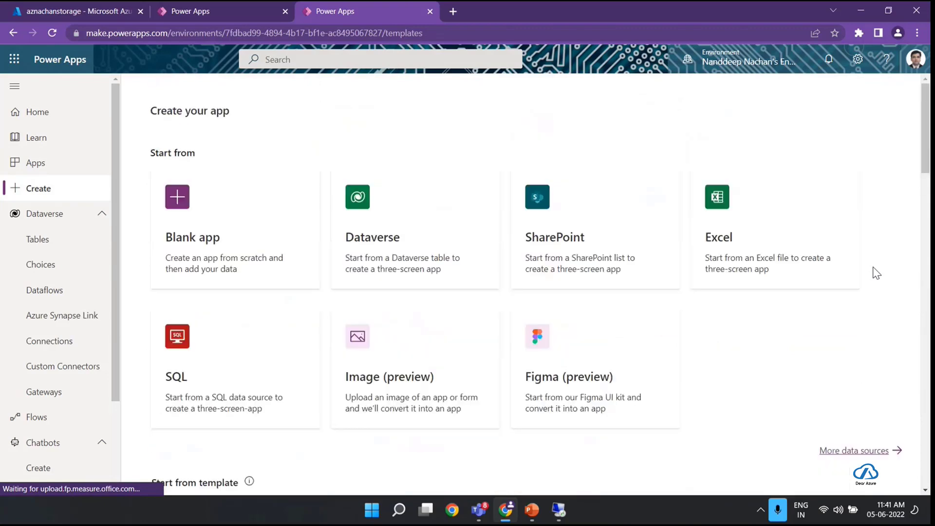
{"action": "scroll", "coordinate": [872, 302], "scroll_direction": "down", "scroll_amount": 2}
{"action": "left_click", "coordinate": [847, 333]}
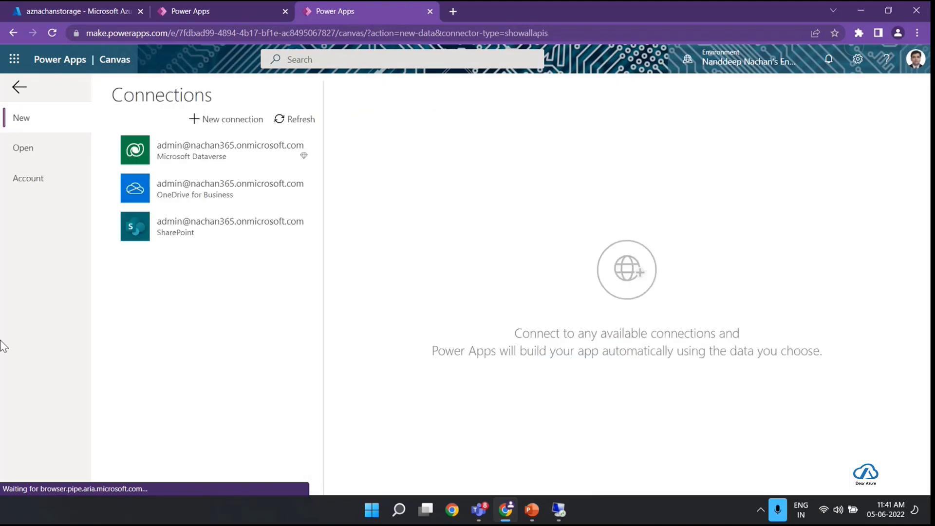
{"action": "left_click", "coordinate": [222, 119]}
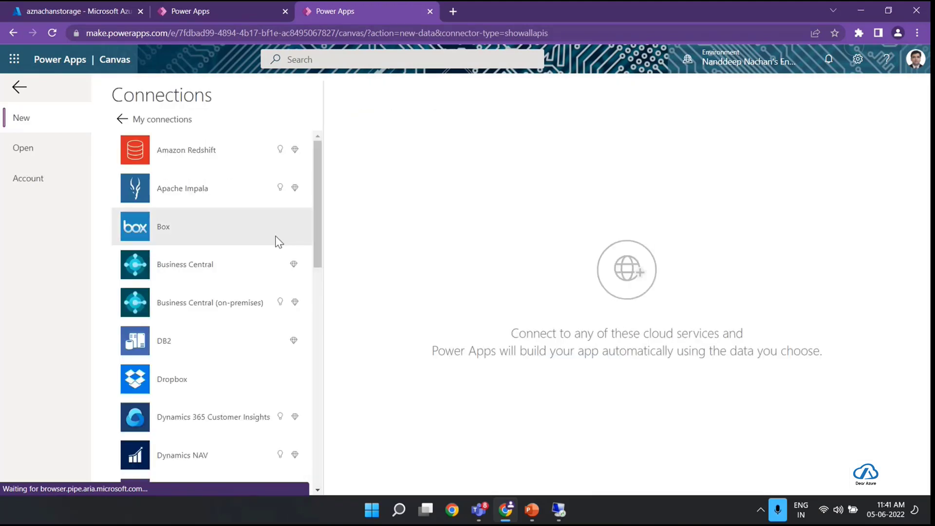
Return to the Create your app page and open the Apps list.
{"action": "scroll", "coordinate": [277, 237], "scroll_direction": "down", "scroll_amount": 15}
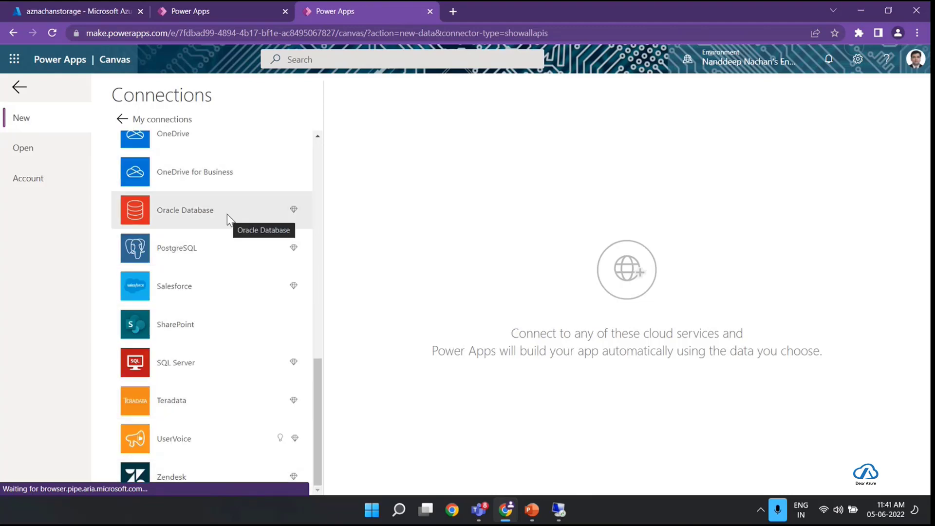
{"action": "scroll", "coordinate": [227, 215], "scroll_direction": "up", "scroll_amount": 15}
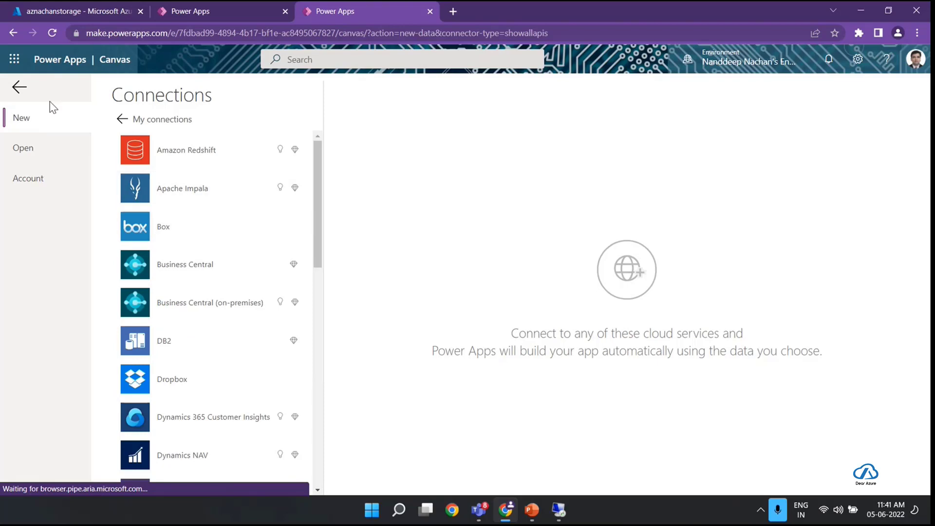
{"action": "left_click", "coordinate": [29, 97]}
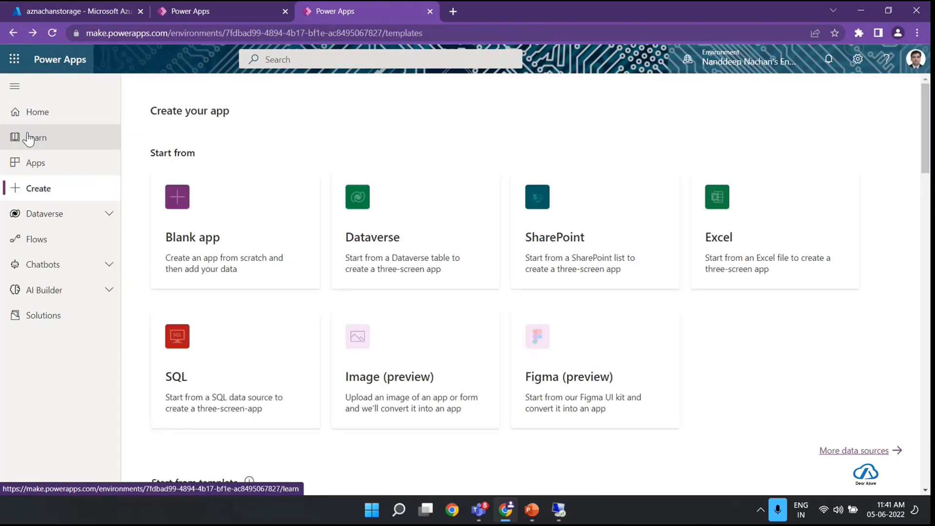
{"action": "left_click", "coordinate": [50, 161]}
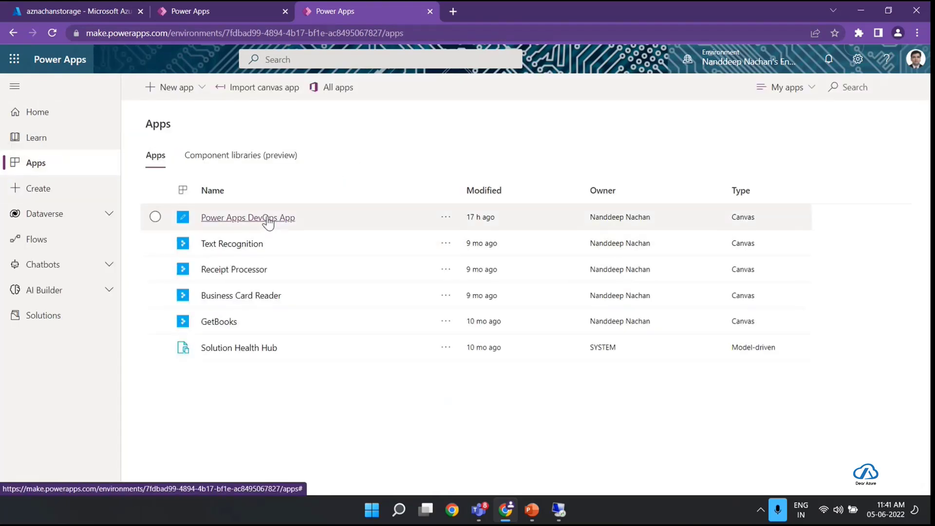
Switch back to the default environment, review its Apps and Create pages, and open a new tab.
{"action": "left_click", "coordinate": [759, 73]}
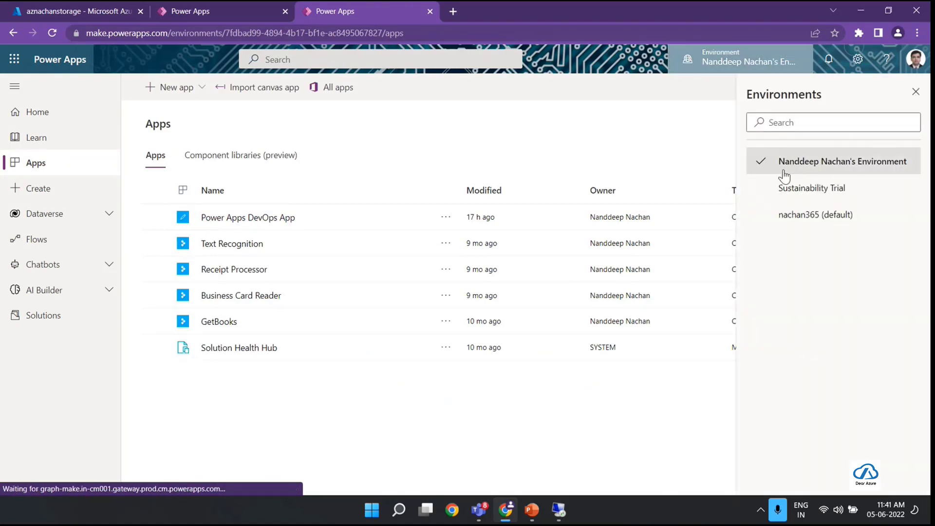
{"action": "left_click", "coordinate": [799, 214]}
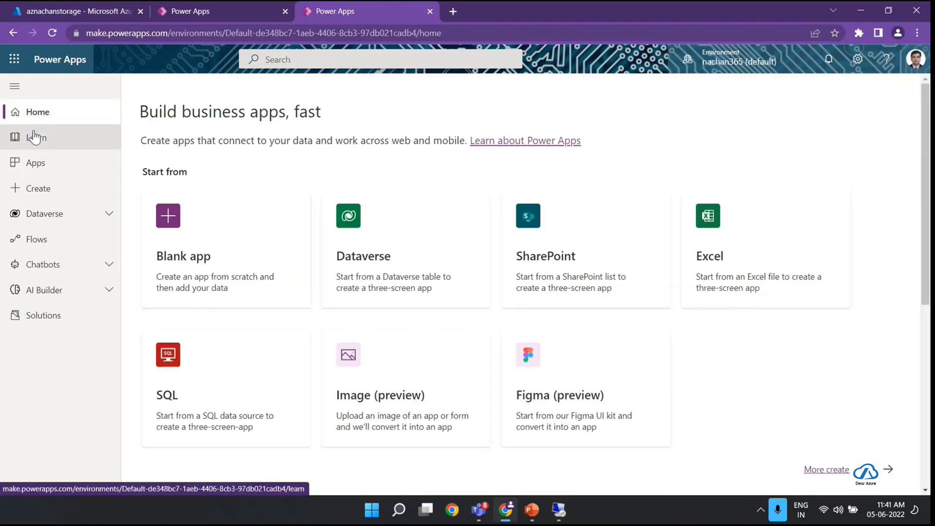
{"action": "left_click", "coordinate": [41, 165]}
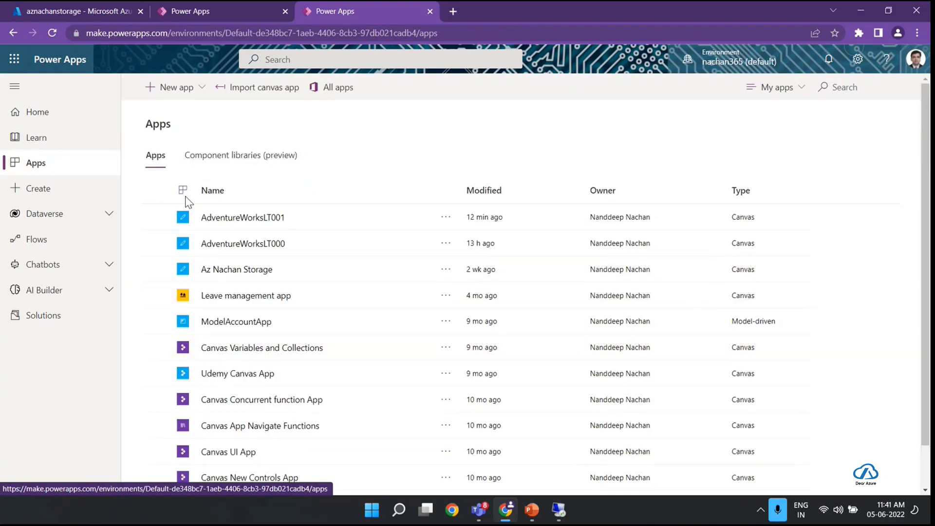
{"action": "left_click", "coordinate": [84, 193]}
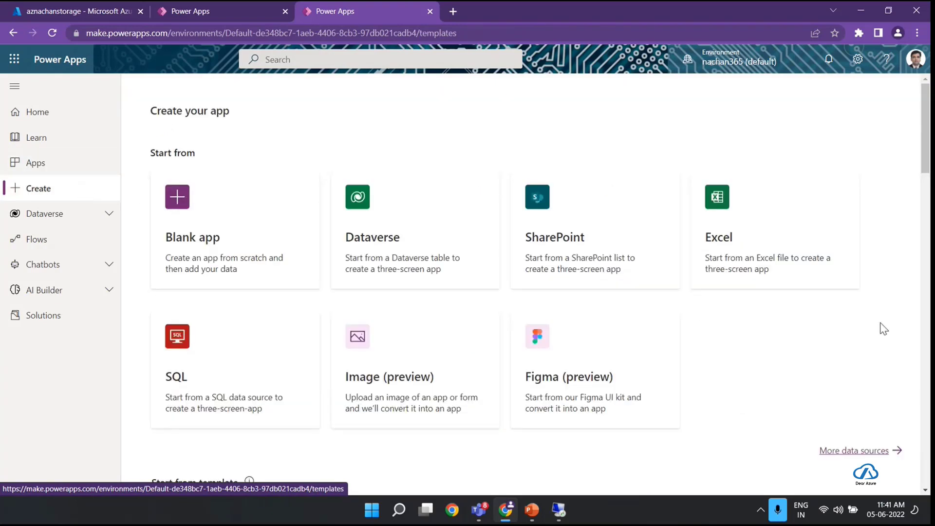
{"action": "scroll", "coordinate": [883, 328], "scroll_direction": "down", "scroll_amount": 5}
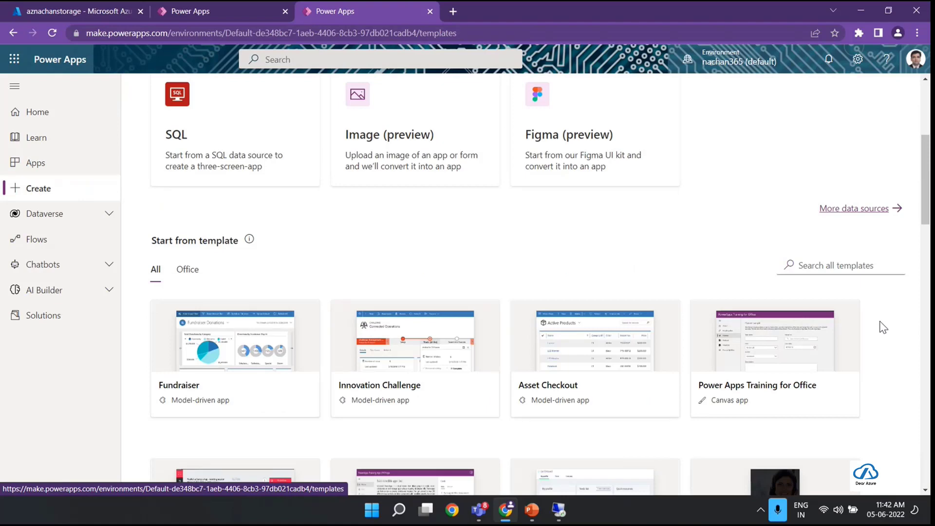
{"action": "scroll", "coordinate": [883, 328], "scroll_direction": "up", "scroll_amount": 5}
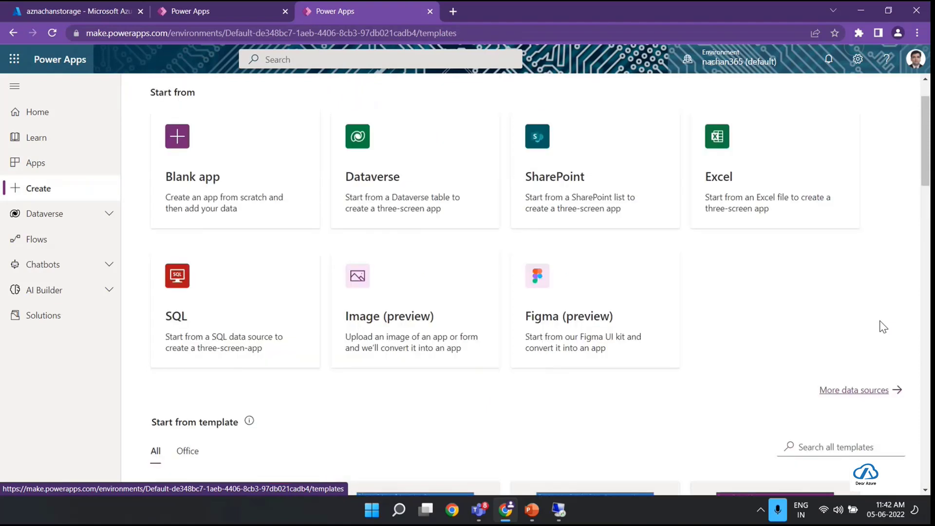
{"action": "left_click", "coordinate": [453, 11]}
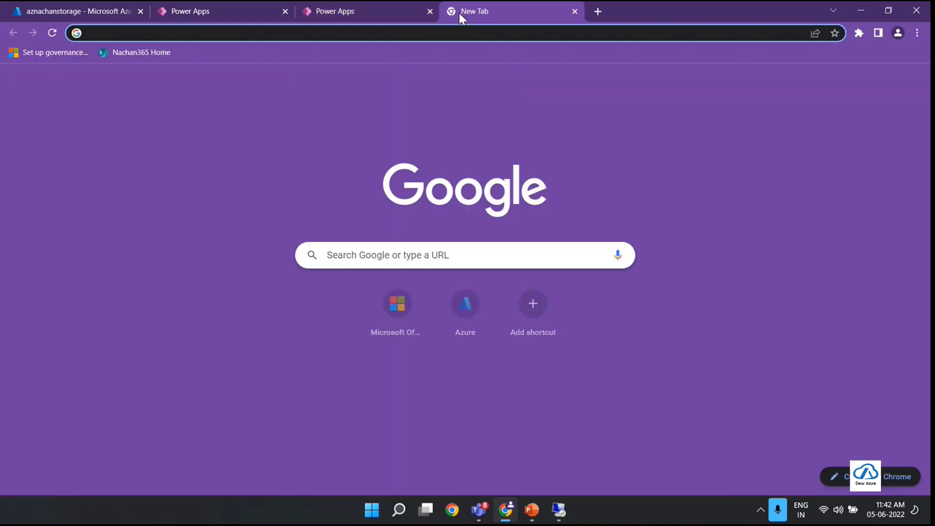
Load make.powerautomate.com in the new tab, correcting typos in the address.
{"action": "type", "text": "make0"}
{"action": "key", "text": "BackSpace"}
{"action": "key", "text": "BackSpace"}
{"action": "key", "text": "BackSpace"}
{"action": "key", "text": "BackSpace"}
{"action": "key", "text": "BackSpace"}
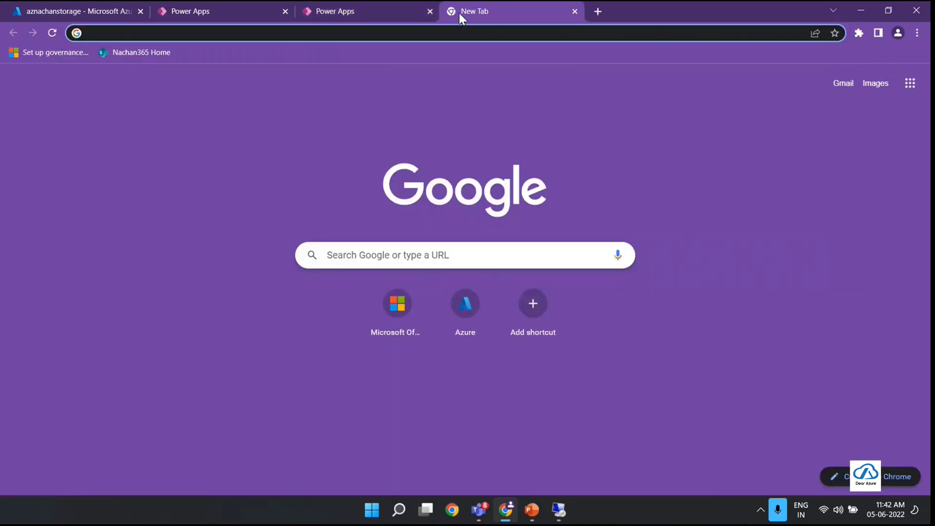
{"action": "type", "text": "make.powerapps.com"}
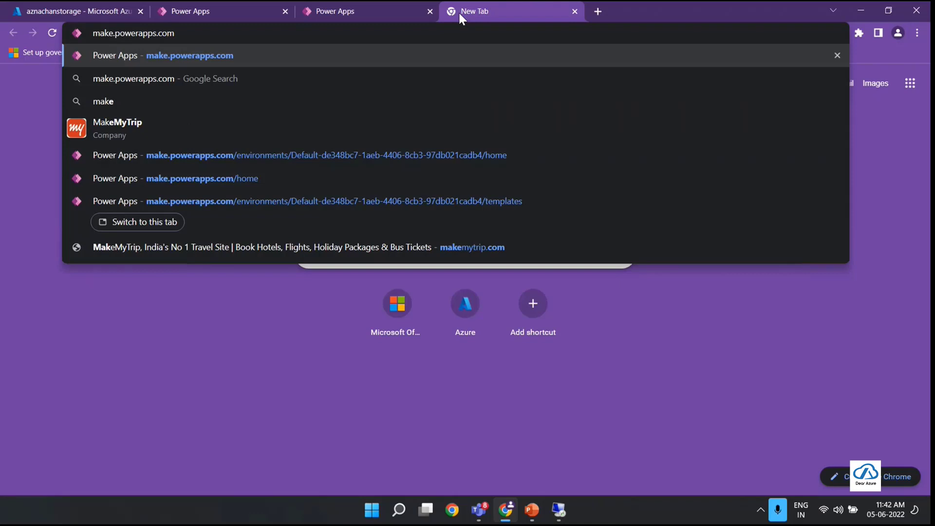
{"action": "key", "text": "shift+Left"}
{"action": "key", "text": "shift+Left"}
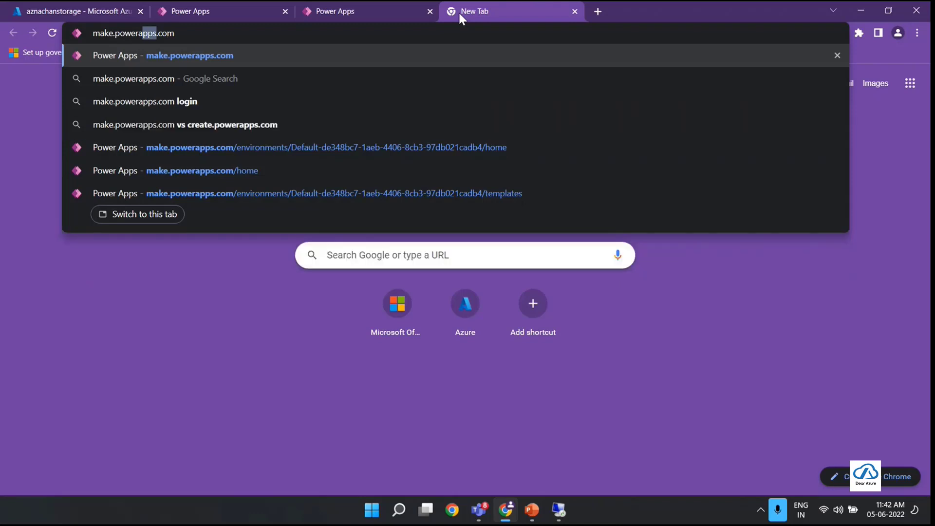
{"action": "key", "text": "BackSpace"}
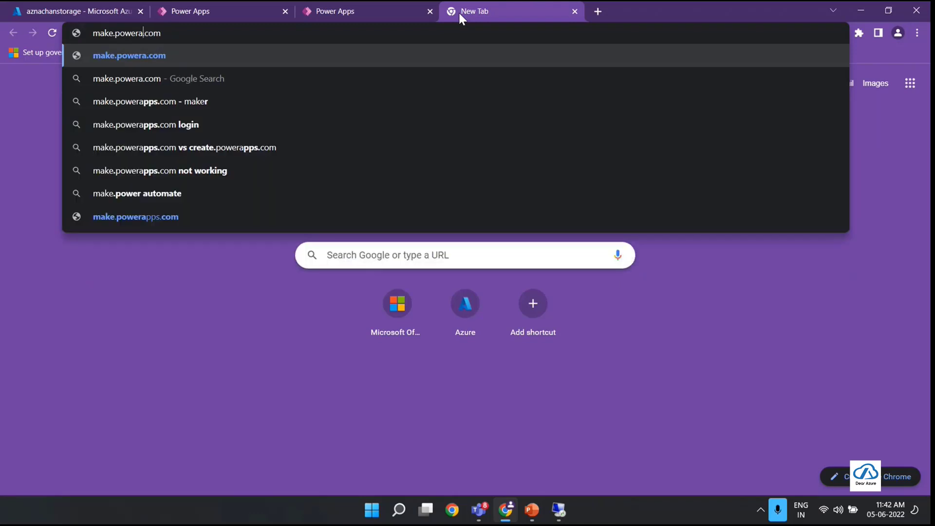
{"action": "type", "text": "utomate"}
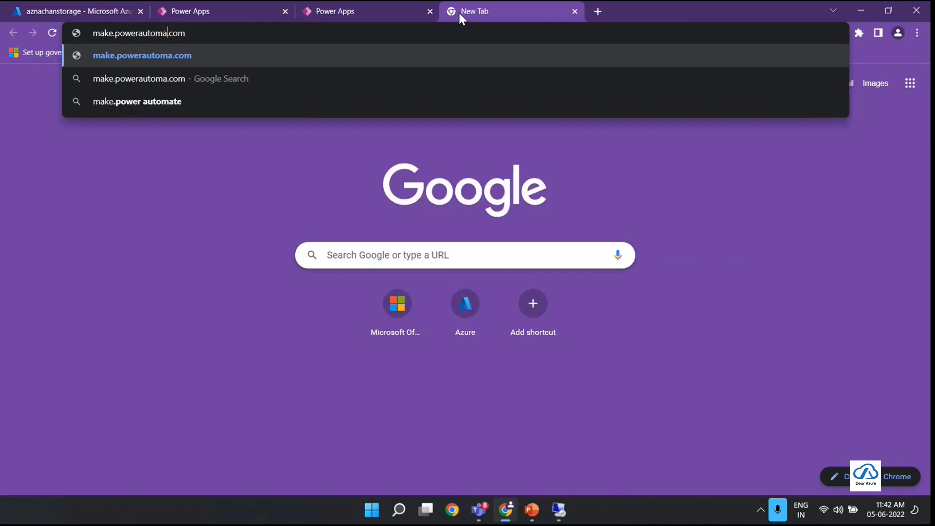
{"action": "key", "text": "Return"}
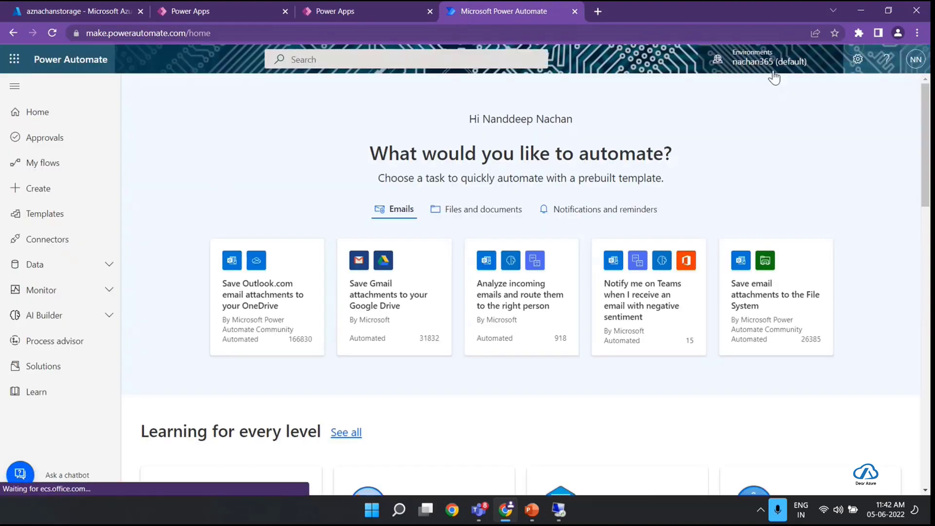
Expand Data in the left navigation and open Connections.
{"action": "left_click", "coordinate": [54, 269]}
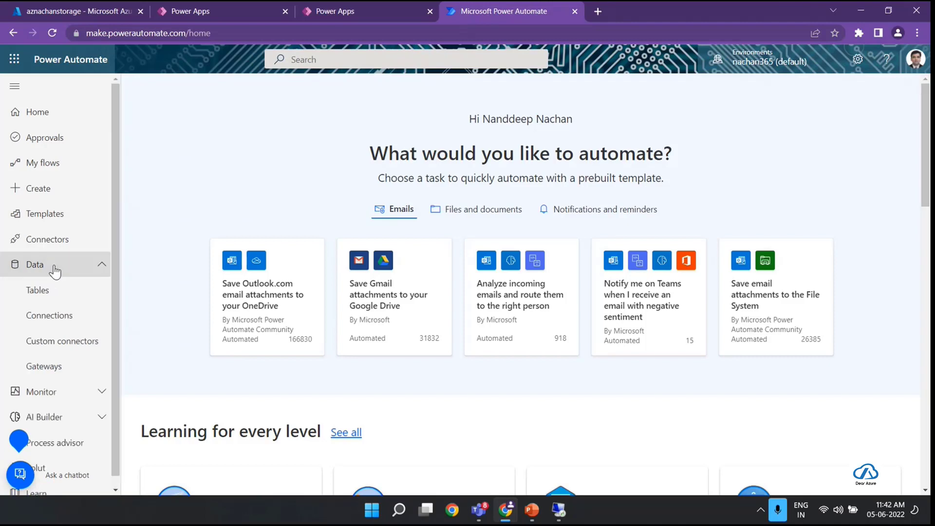
{"action": "left_click", "coordinate": [55, 318]}
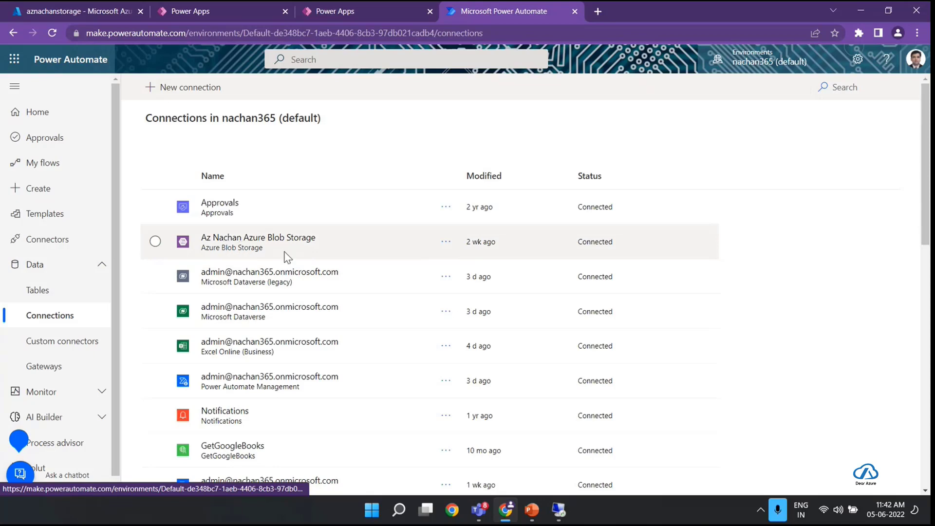
In the AzureBlob editor, search 'azure' under Add data and add the existing Azure Blob Storage connection.
{"action": "left_click", "coordinate": [205, 12]}
{"action": "left_click", "coordinate": [83, 443]}
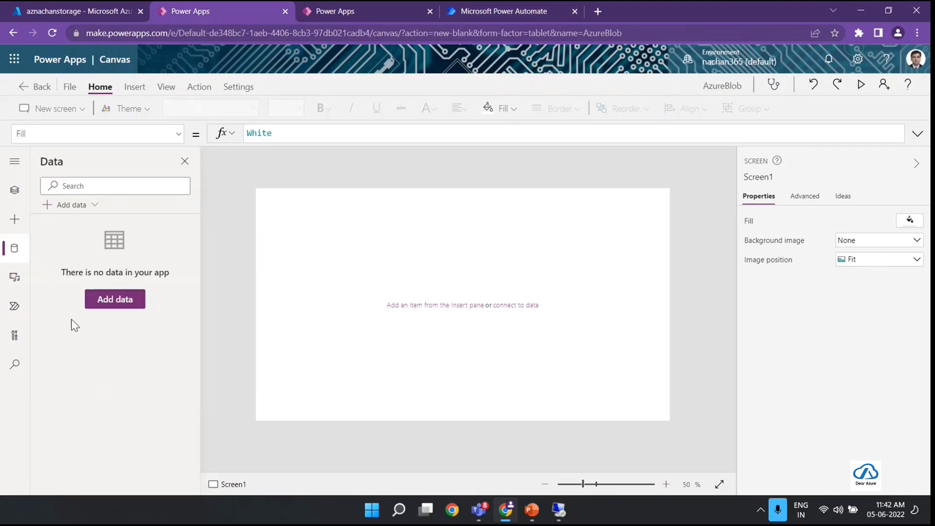
{"action": "left_click", "coordinate": [77, 205]}
{"action": "scroll", "coordinate": [160, 390], "scroll_direction": "down", "scroll_amount": 1}
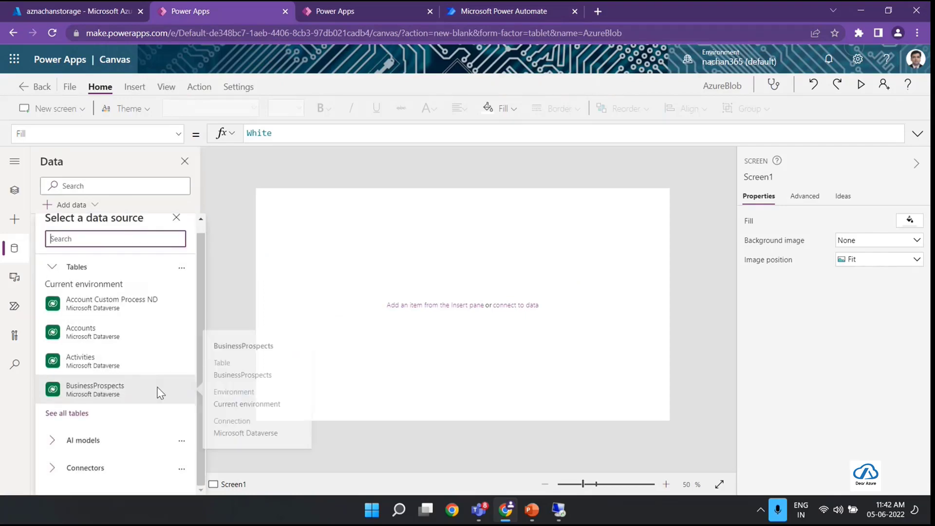
{"action": "type", "text": "a"}
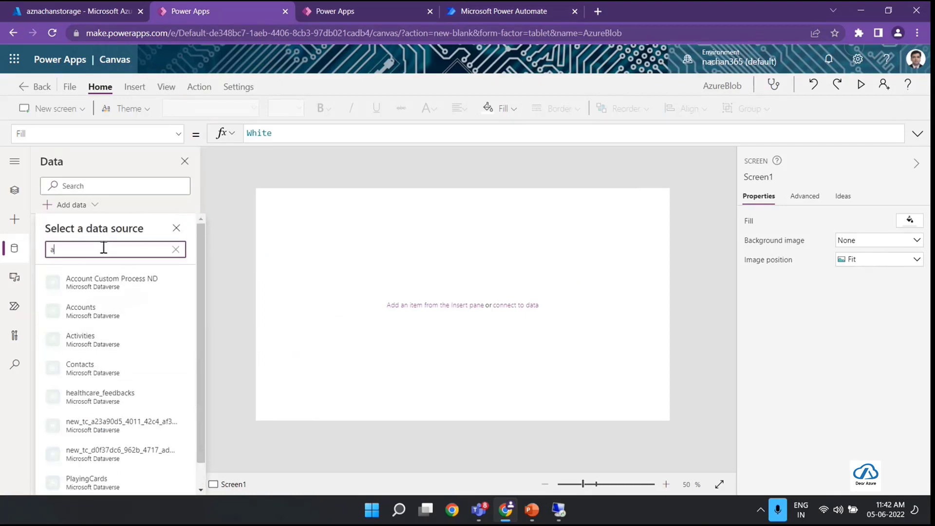
{"action": "type", "text": "zure"}
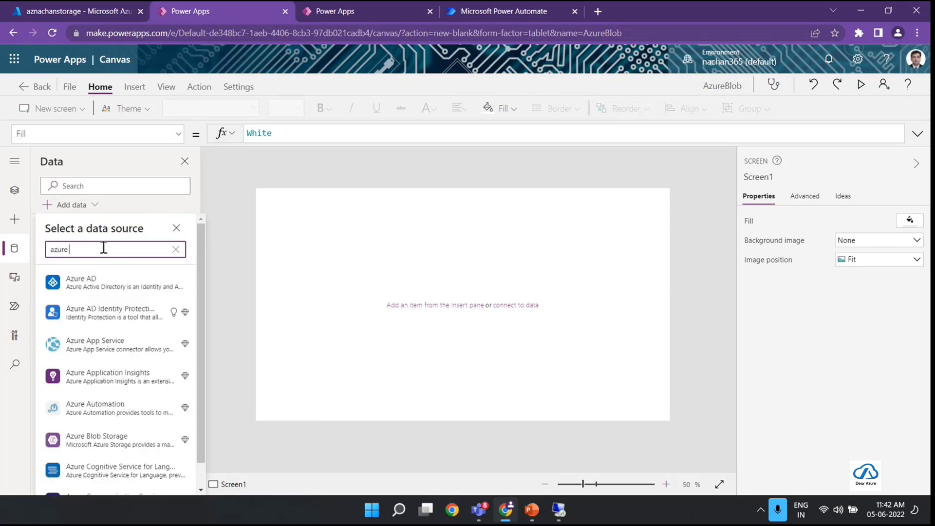
{"action": "left_click", "coordinate": [109, 443]}
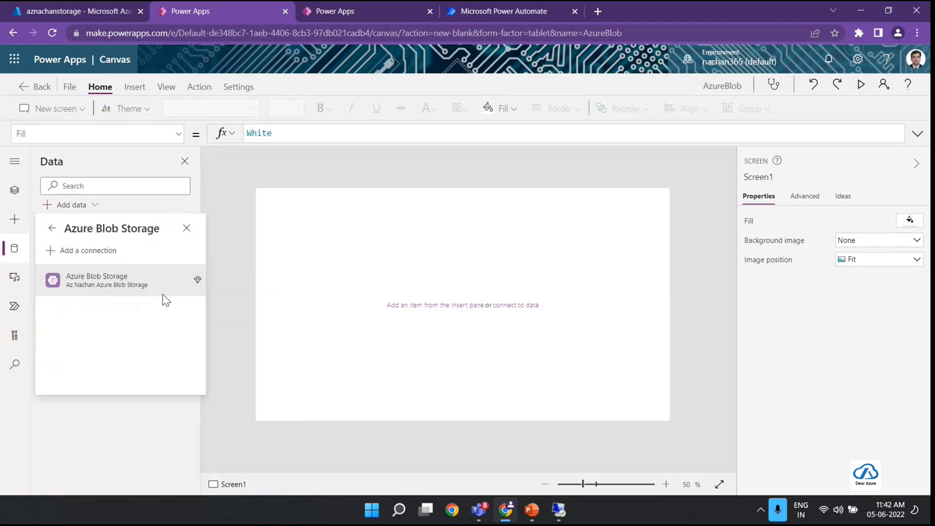
{"action": "left_click", "coordinate": [103, 292]}
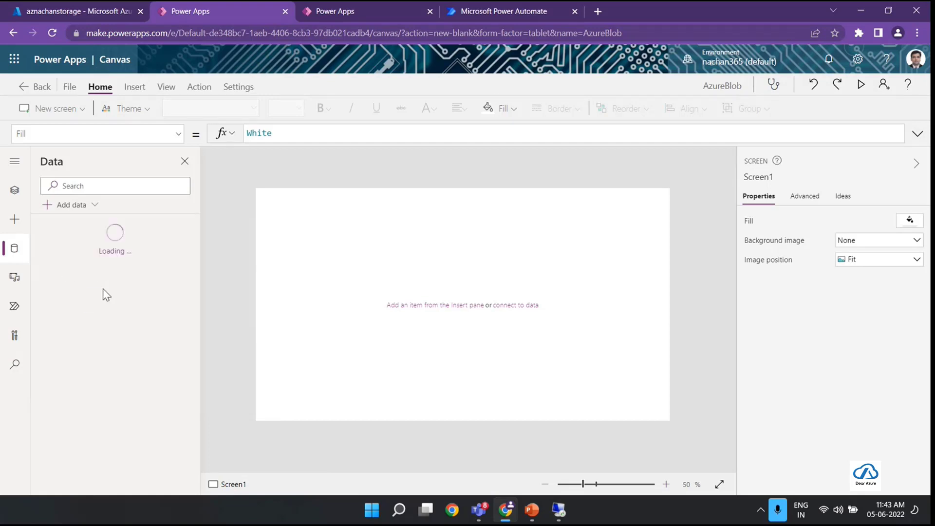
Reorder the Power Automate tab and open the Azure Blob Storage connection's edit form.
{"action": "left_click", "coordinate": [378, 11]}
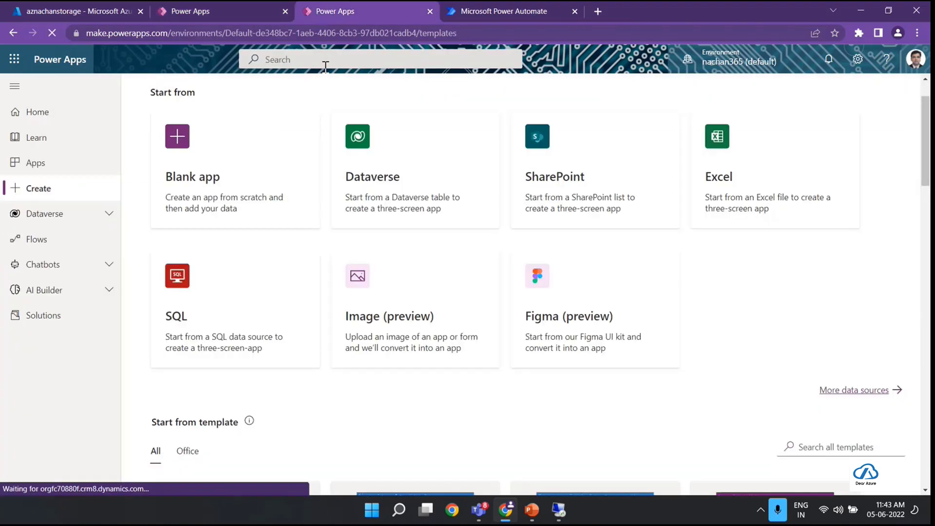
{"action": "left_click_drag", "start_coordinate": [492, 19], "coordinate": [384, 9]}
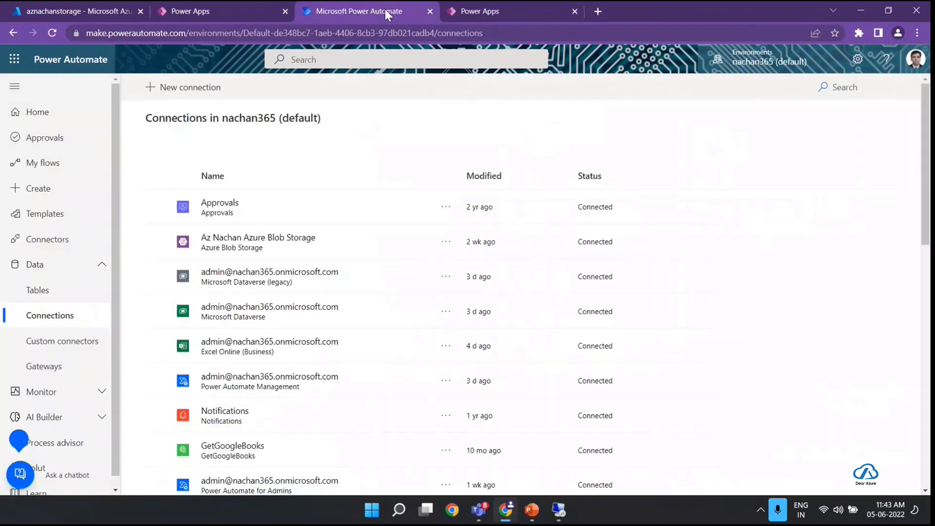
{"action": "left_click", "coordinate": [263, 238]}
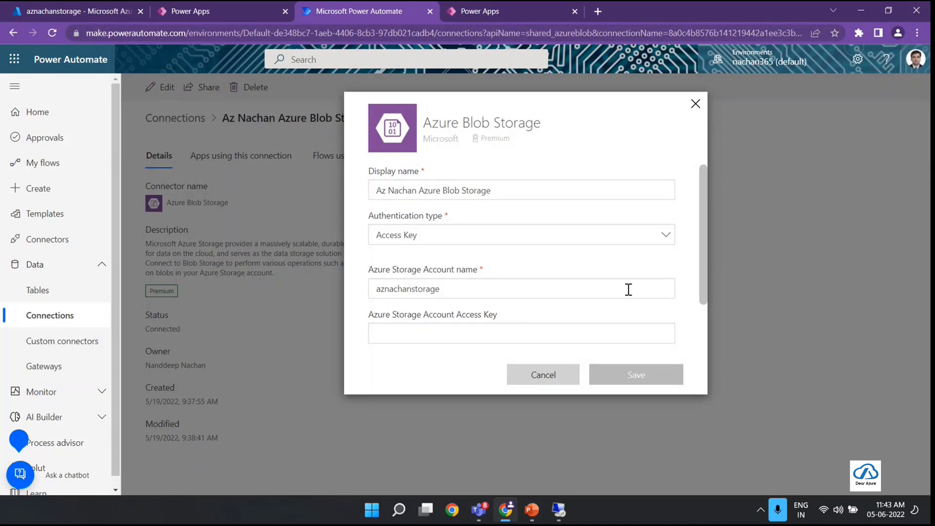
{"action": "left_click", "coordinate": [239, 22]}
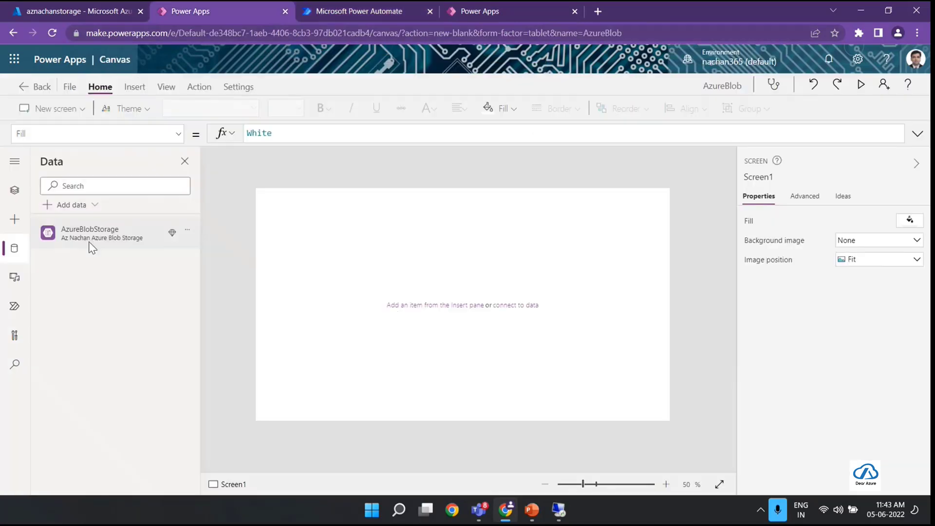
{"action": "left_click", "coordinate": [353, 16]}
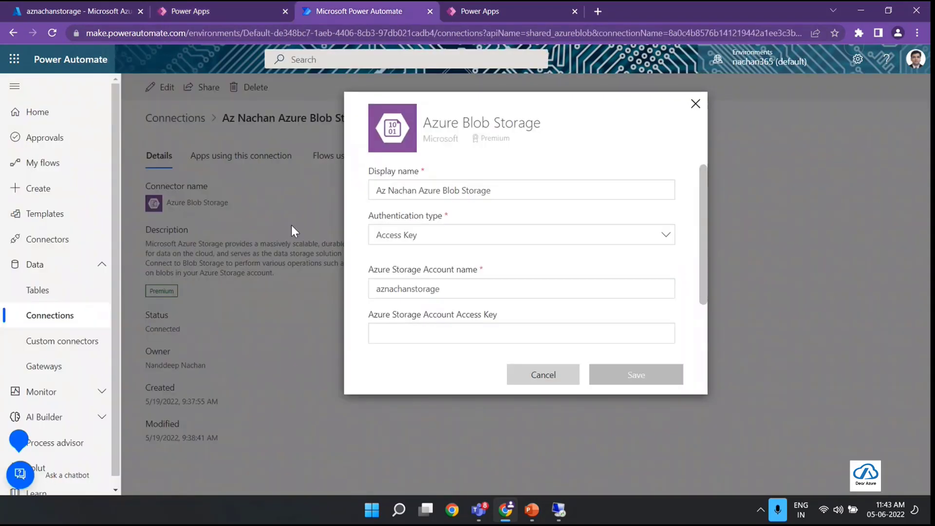
{"action": "left_click", "coordinate": [409, 189]}
{"action": "left_click", "coordinate": [45, 12]}
Open the storage account overview, then focus the connection's access key field in Power Automate.
{"action": "left_click", "coordinate": [74, 160]}
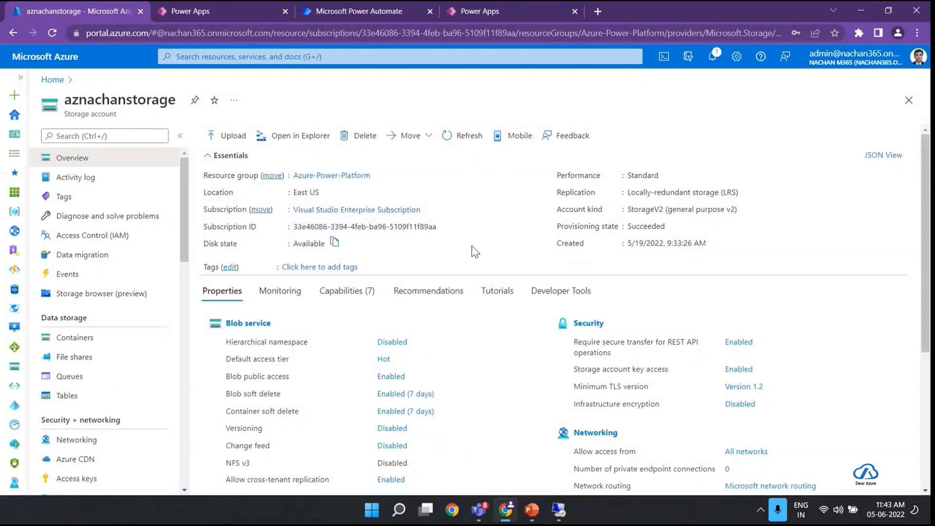
{"action": "left_click", "coordinate": [509, 16]}
{"action": "left_click", "coordinate": [385, 13]}
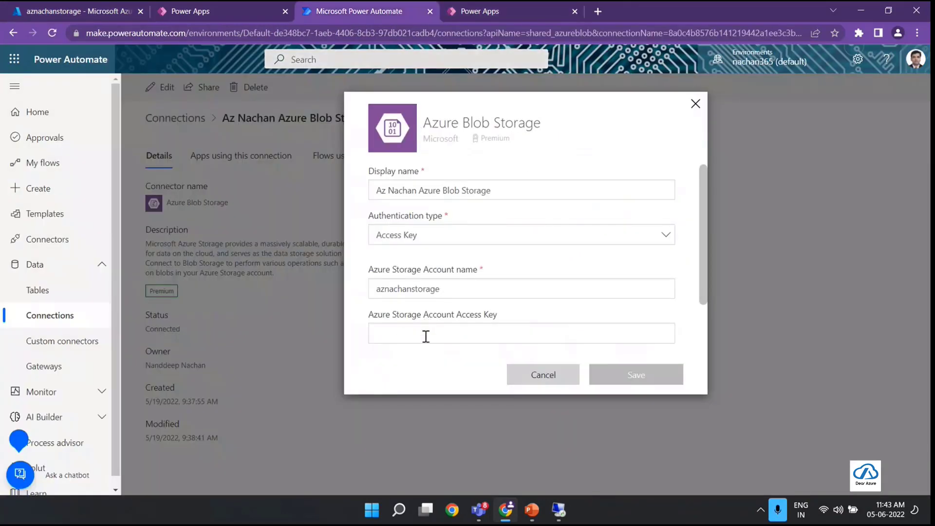
{"action": "left_click", "coordinate": [426, 336]}
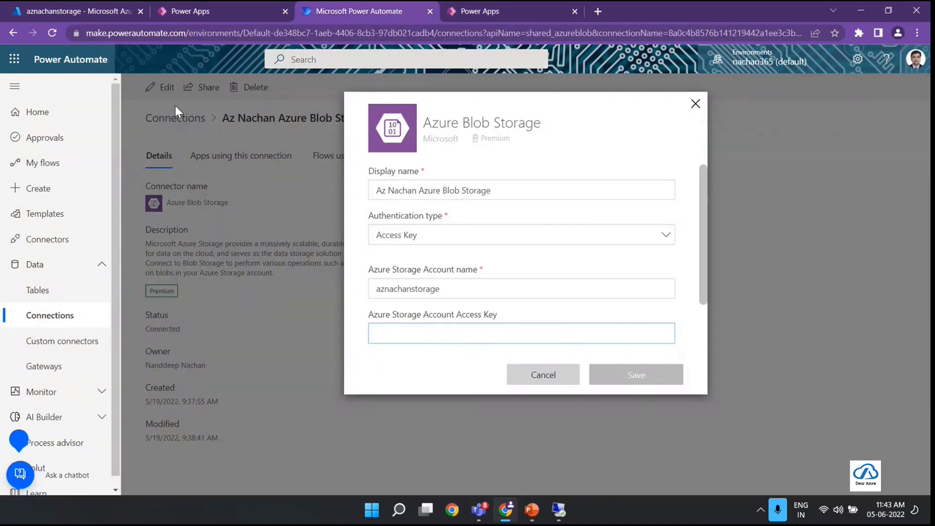
Reveal the storage account's access keys, then return to the AzureBlob canvas app.
{"action": "left_click", "coordinate": [98, 13]}
{"action": "scroll", "coordinate": [136, 292], "scroll_direction": "down", "scroll_amount": 4}
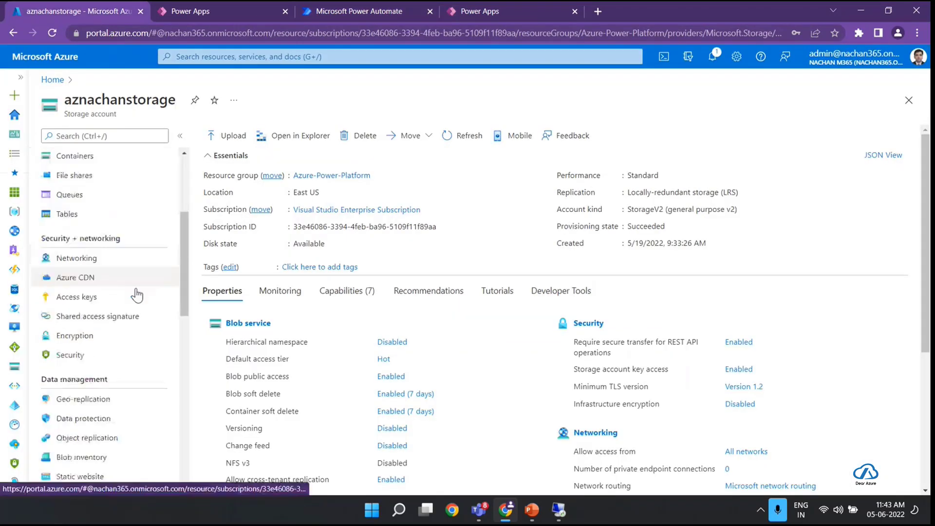
{"action": "left_click", "coordinate": [83, 303]}
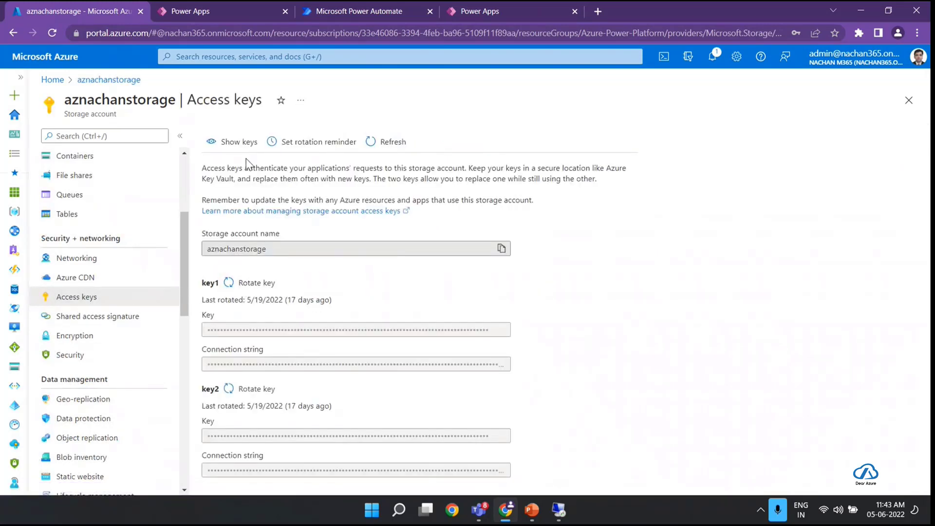
{"action": "left_click", "coordinate": [241, 145]}
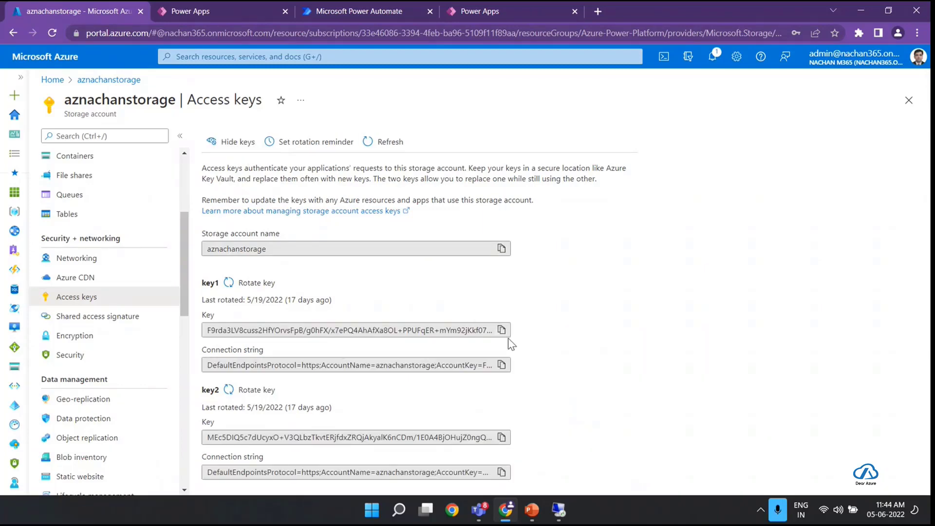
{"action": "left_click", "coordinate": [408, 15]}
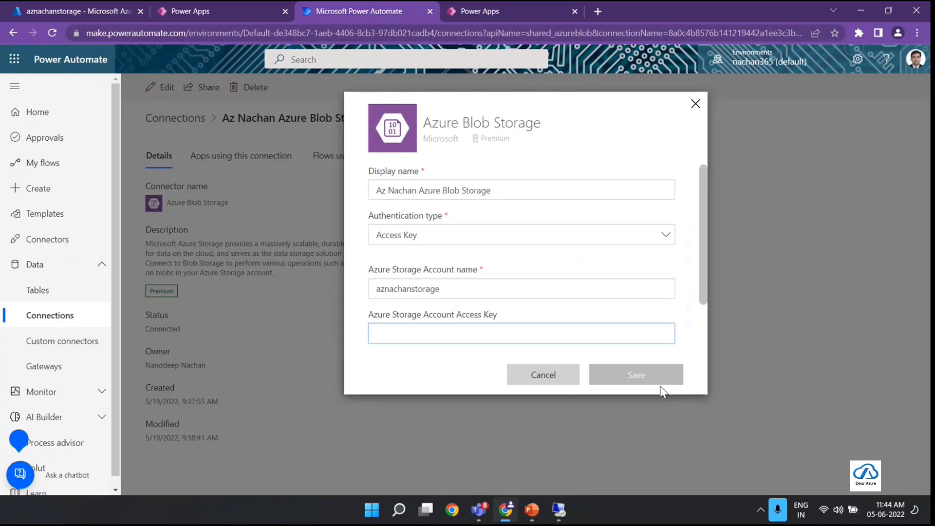
{"action": "left_click", "coordinate": [233, 2]}
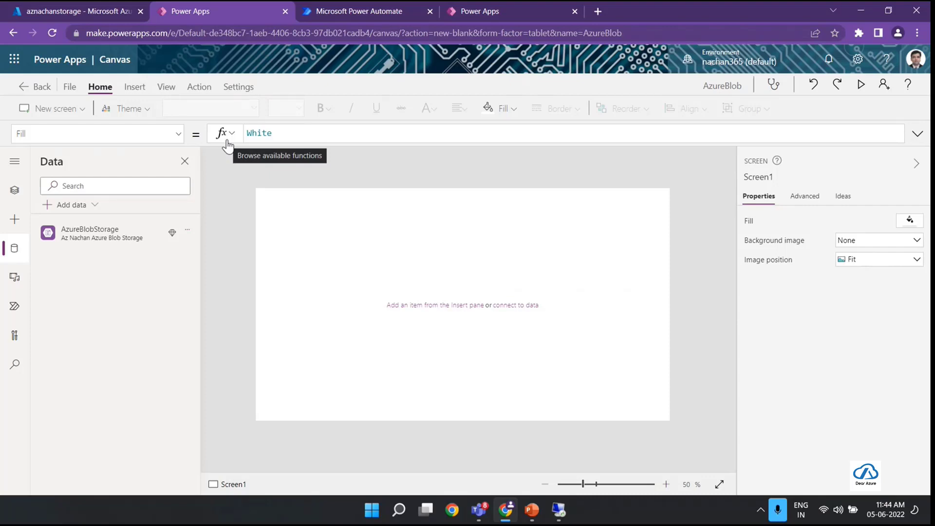
Show the Insert controls, close the Power Automate Blob Storage connection dialog, and return to Power Apps.
{"action": "mouse_move", "coordinate": [95, 240]}
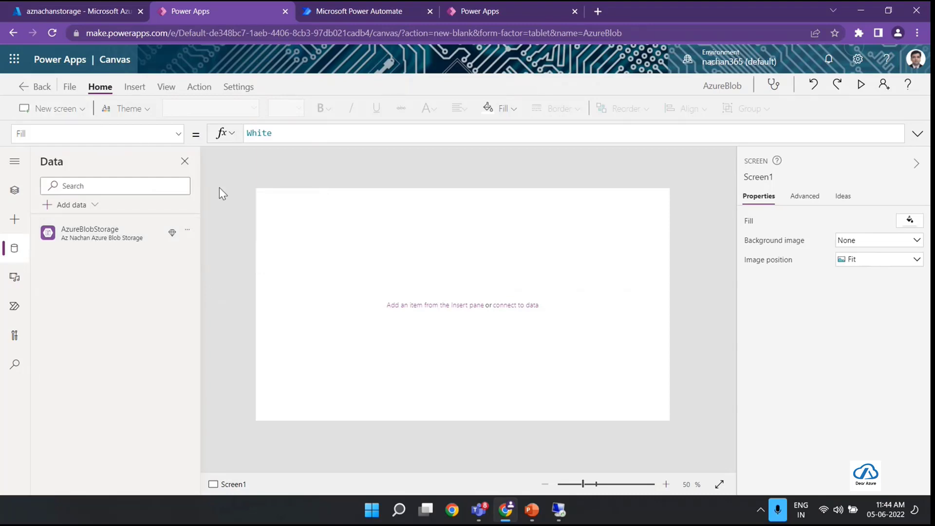
{"action": "left_click", "coordinate": [134, 88]}
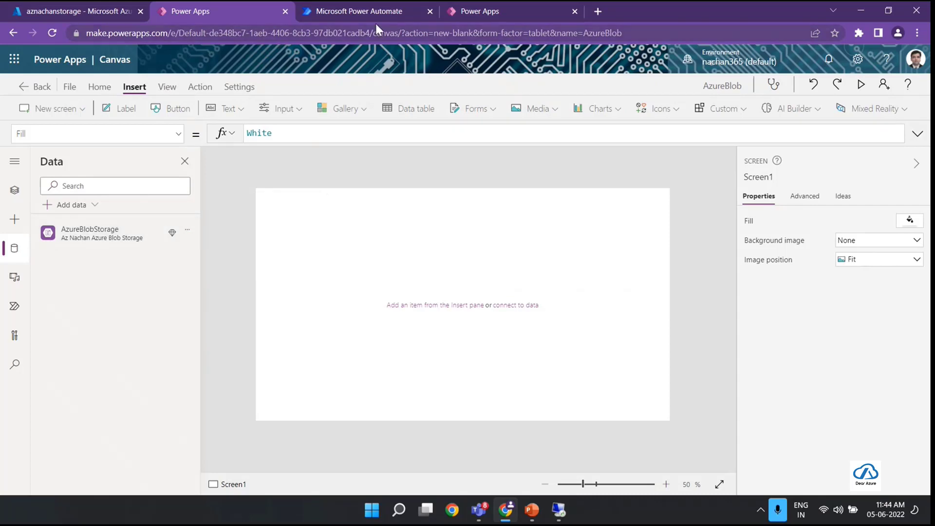
{"action": "left_click", "coordinate": [359, 14]}
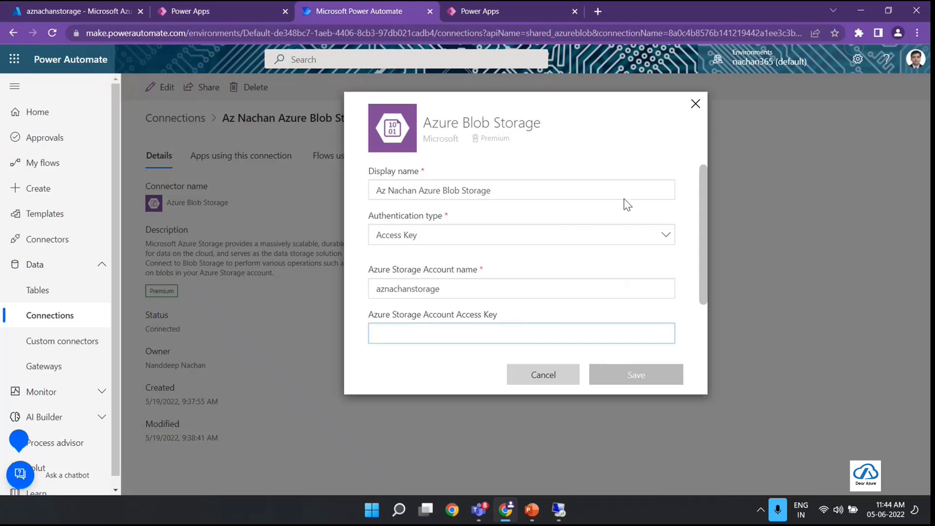
{"action": "left_click", "coordinate": [696, 104]}
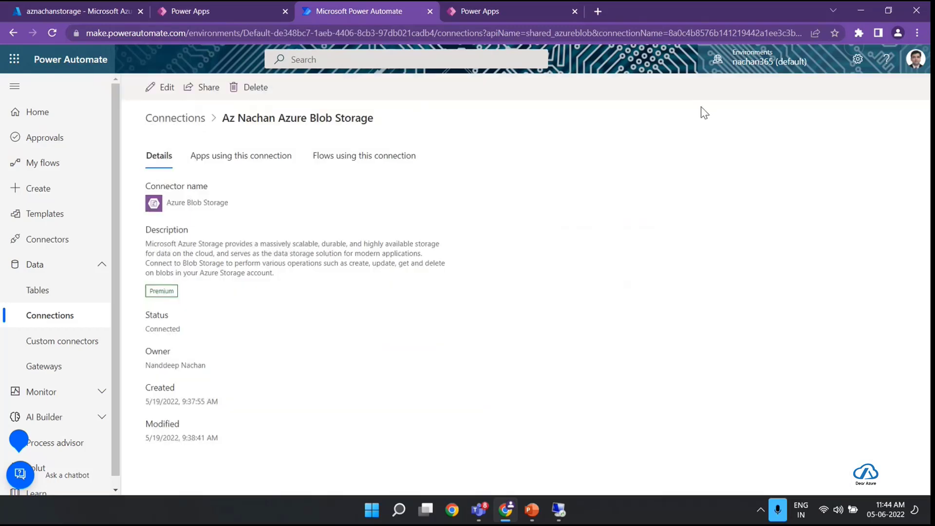
{"action": "left_click", "coordinate": [259, 12]}
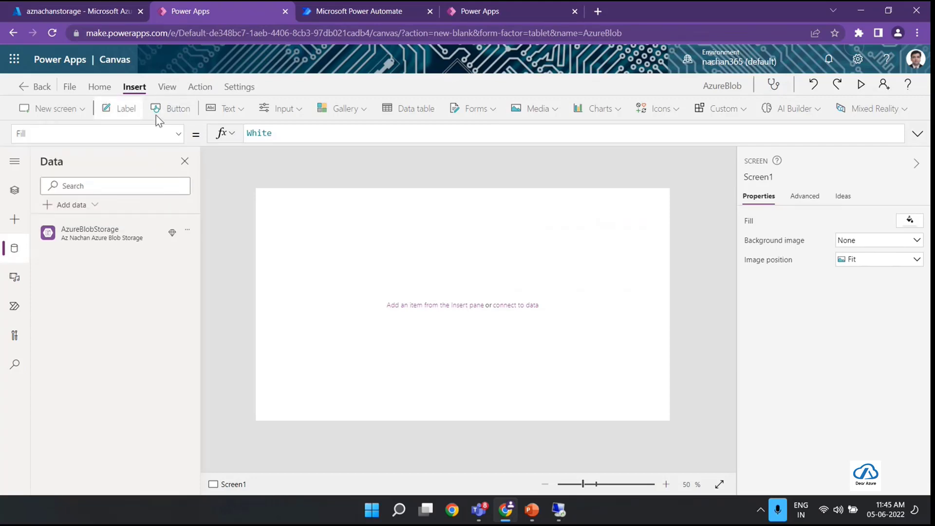
Insert a blank vertical gallery with the Title layout and delete its NextArrow icon.
{"action": "left_click", "coordinate": [355, 114]}
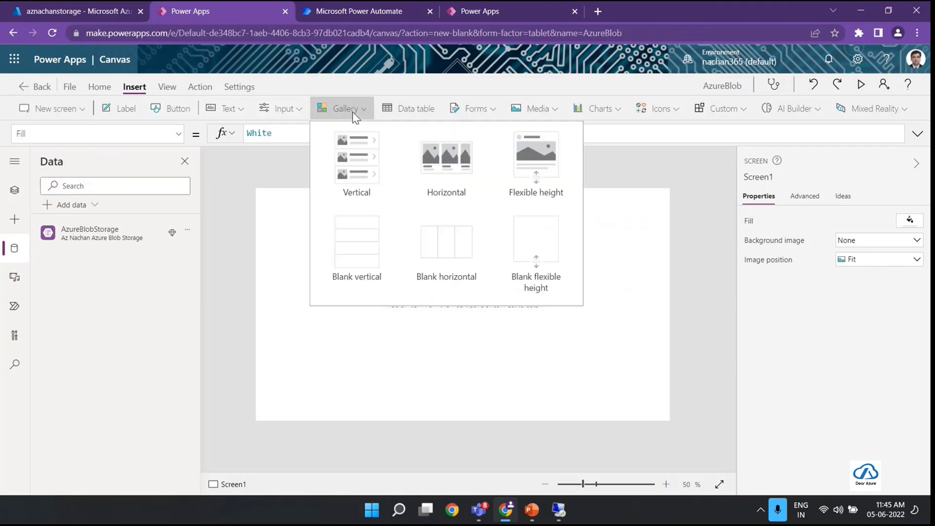
{"action": "left_click", "coordinate": [361, 234]}
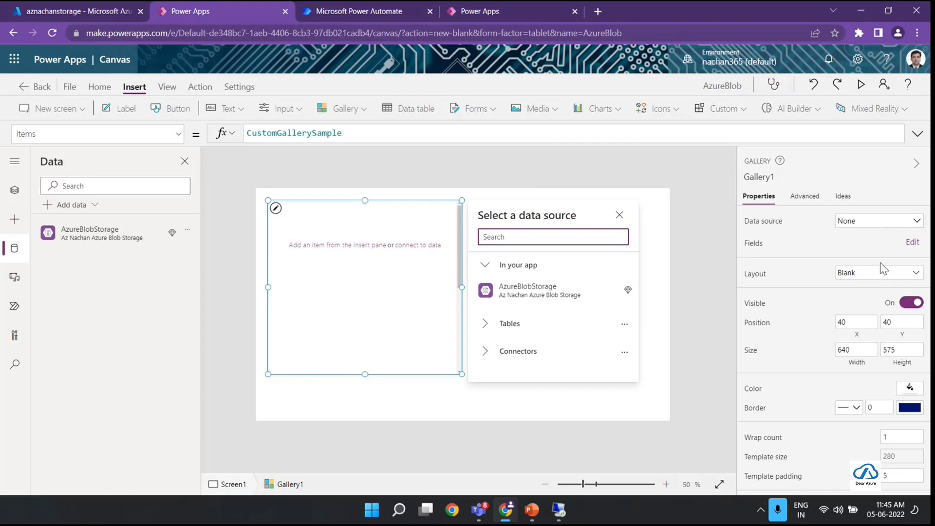
{"action": "left_click", "coordinate": [858, 272]}
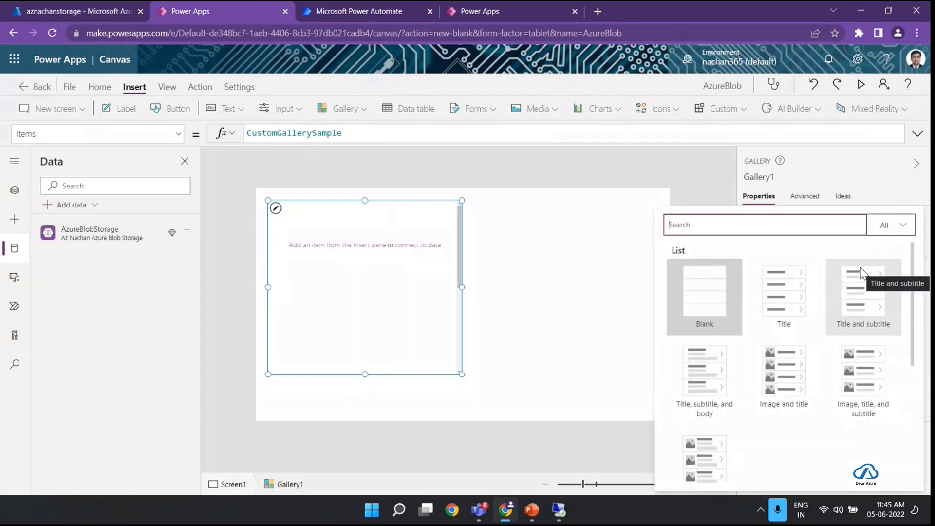
{"action": "left_click", "coordinate": [749, 286]}
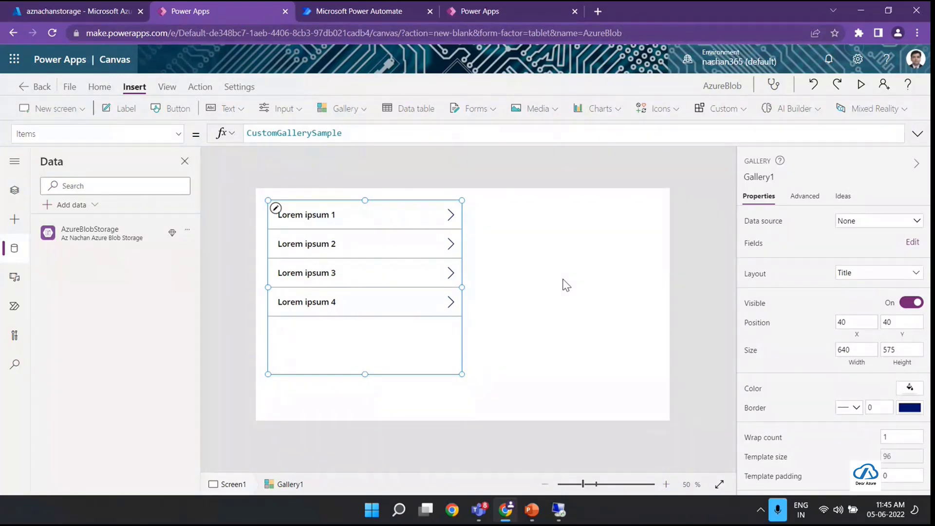
{"action": "left_click", "coordinate": [450, 215]}
{"action": "key", "text": "Delete"}
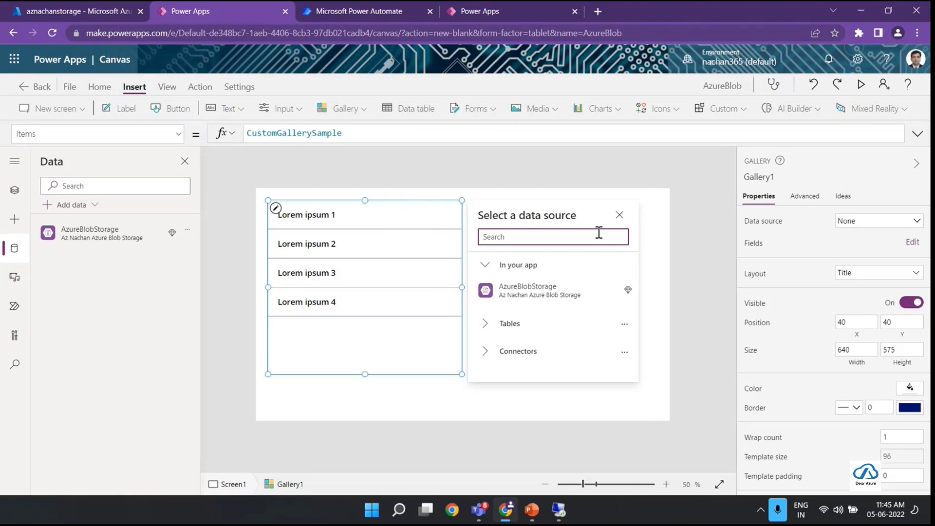
Set the gallery's data source to AzureBlobStorage.
{"action": "left_click", "coordinate": [852, 220]}
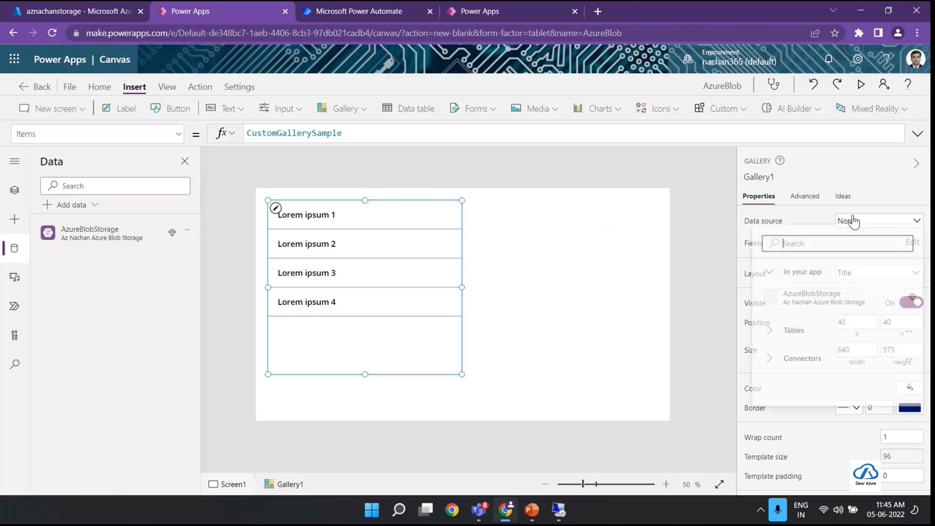
{"action": "mouse_move", "coordinate": [810, 300]}
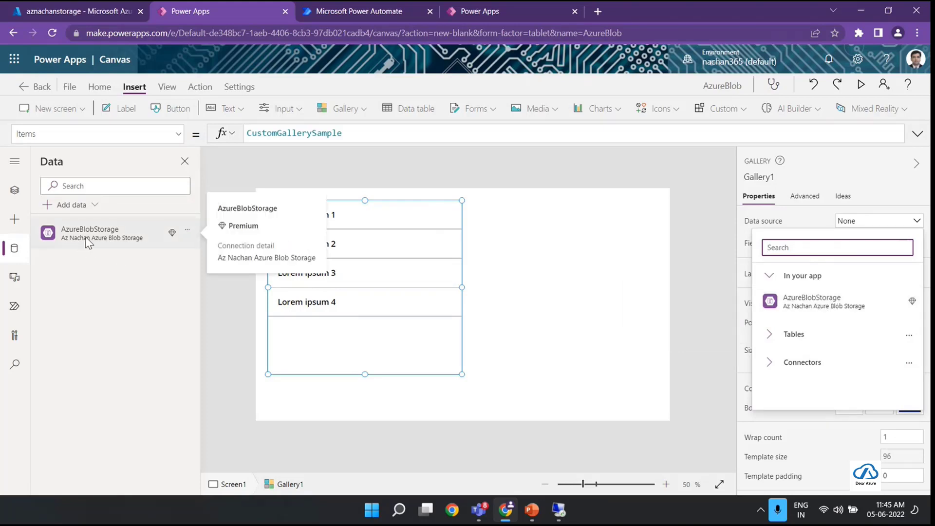
{"action": "left_click", "coordinate": [804, 305]}
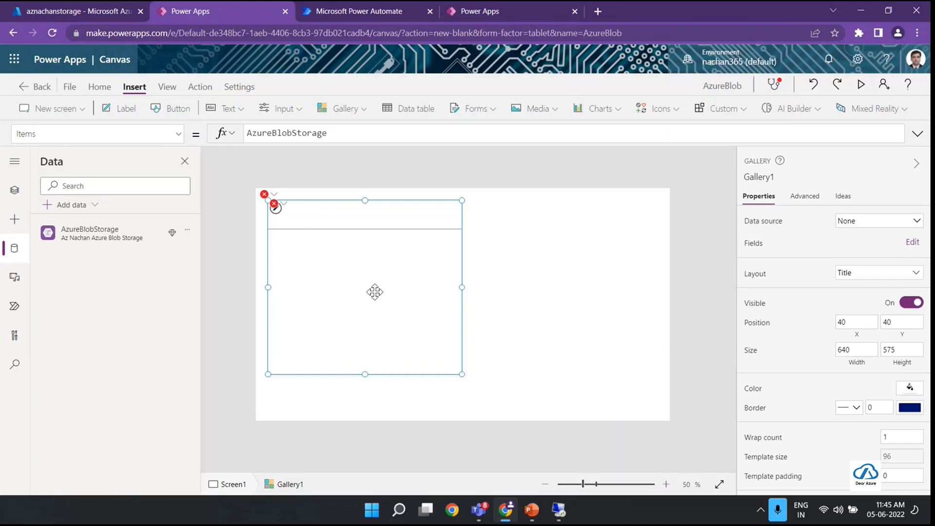
Set Gallery1's Items to AzureBlobStorage.ListRootFolderV2().value so it lists contoso and fabrikam.
{"action": "left_click", "coordinate": [364, 131]}
{"action": "type", "text": "."}
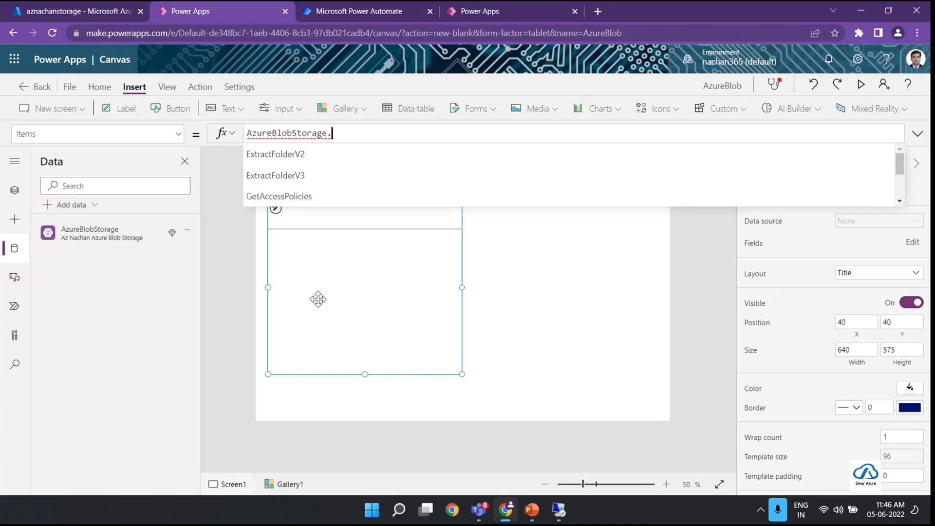
{"action": "type", "text": "List"}
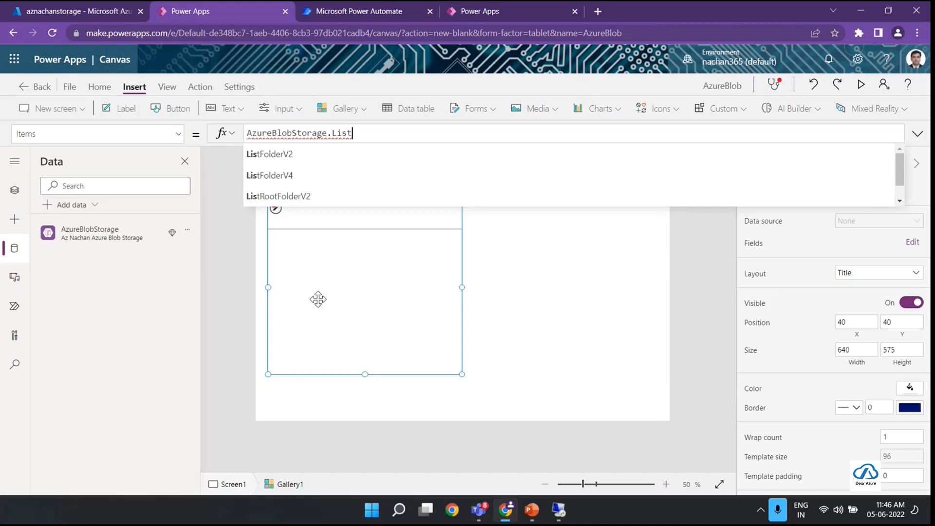
{"action": "key", "text": "Down"}
{"action": "key", "text": "Down"}
{"action": "key", "text": "Down"}
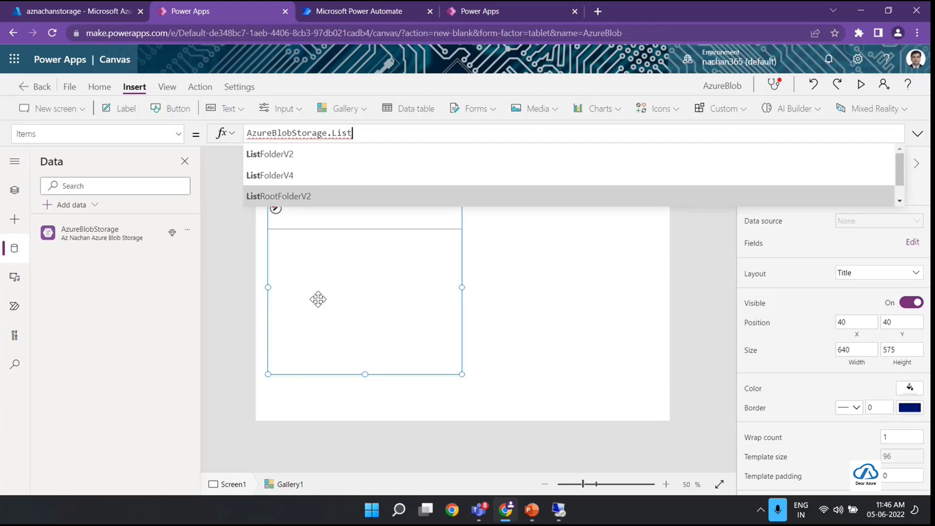
{"action": "key", "text": "Tab"}
{"action": "type", "text": "("}
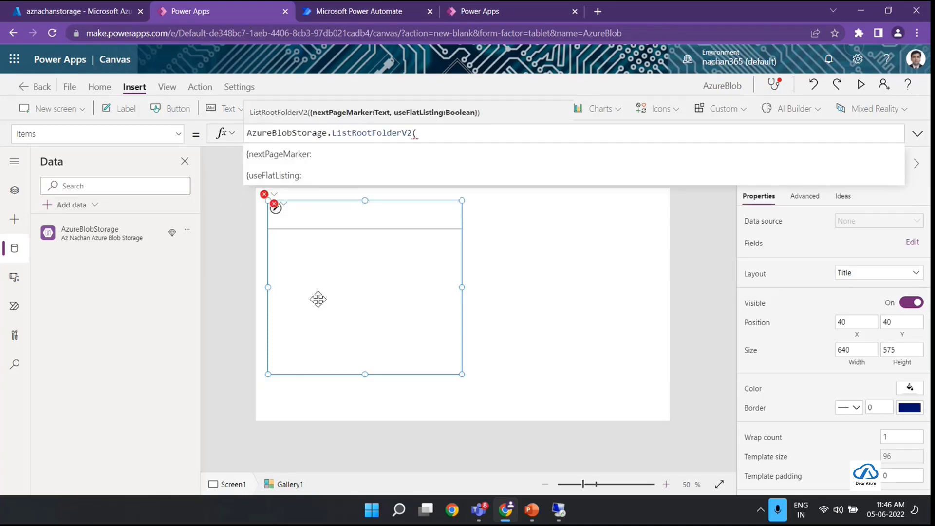
{"action": "type", "text": ").v"}
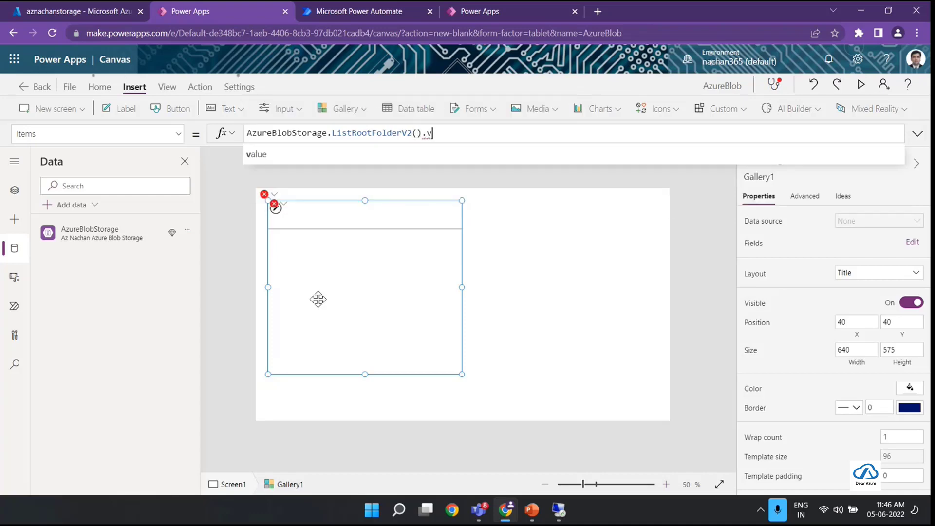
{"action": "key", "text": "Tab"}
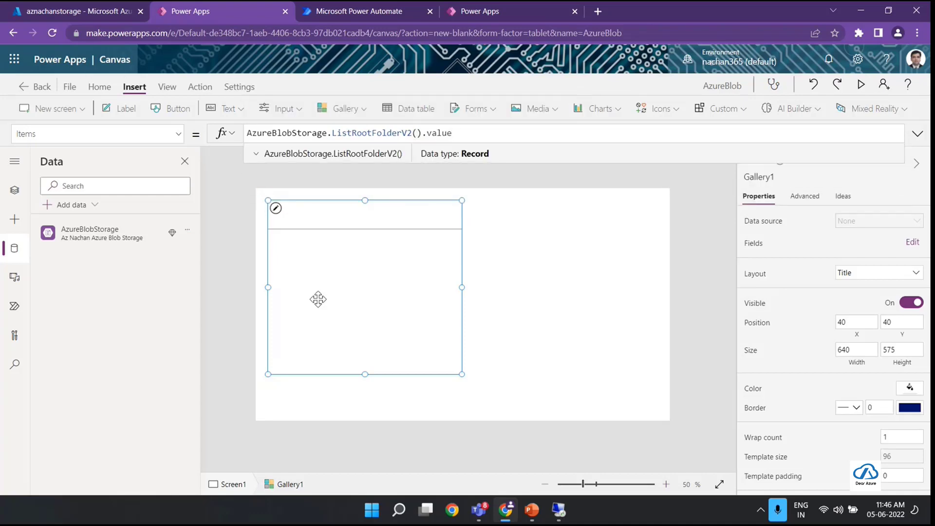
{"action": "left_click", "coordinate": [532, 307]}
{"action": "left_click", "coordinate": [371, 281]}
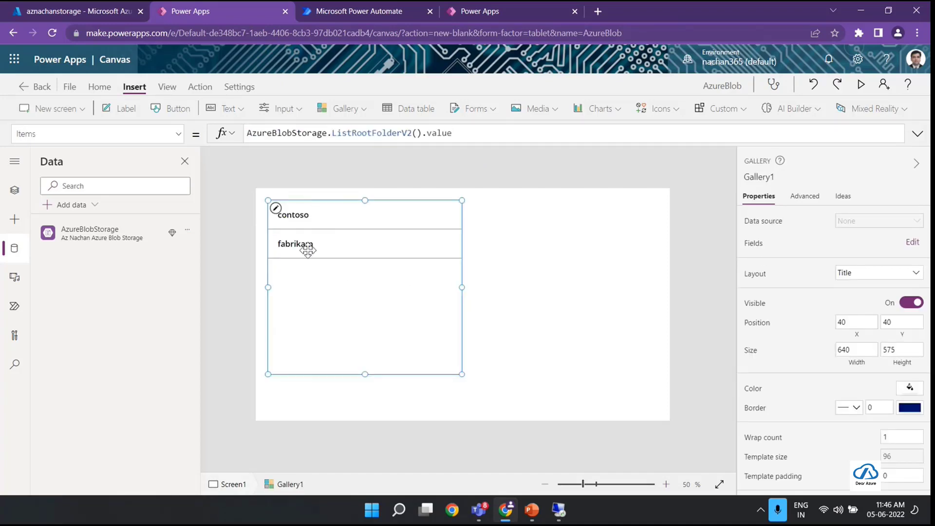
{"action": "left_click", "coordinate": [56, 18]}
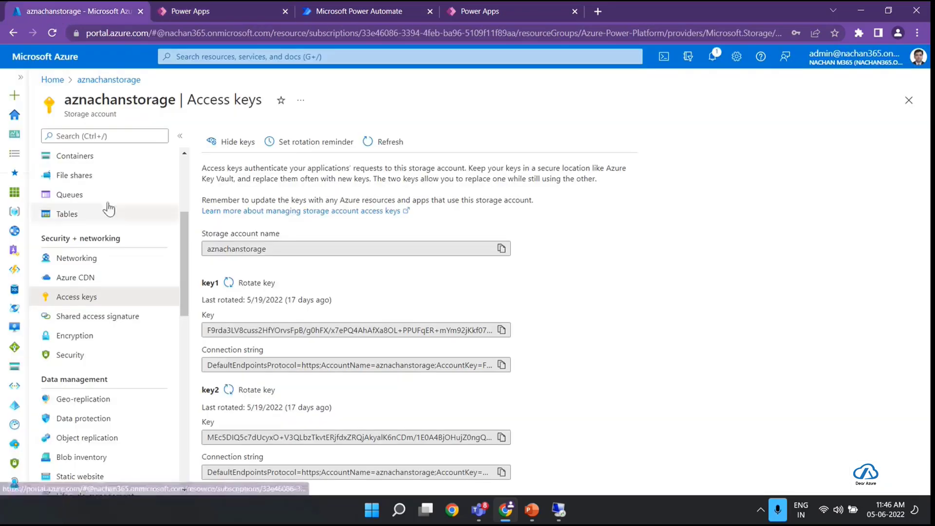
Open the aznachanstorage Containers list, tick contoso and fabrikam, then return to Power Apps.
{"action": "left_click", "coordinate": [129, 157]}
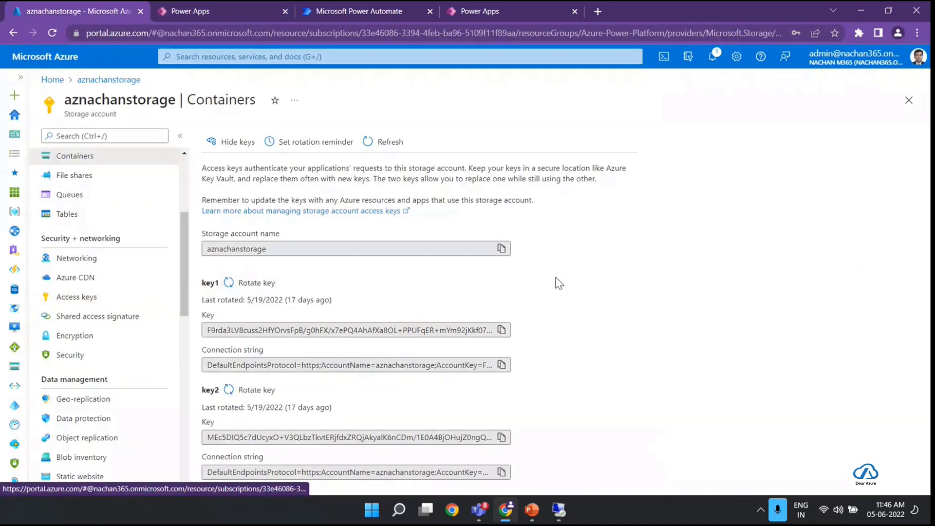
{"action": "left_click", "coordinate": [106, 156]}
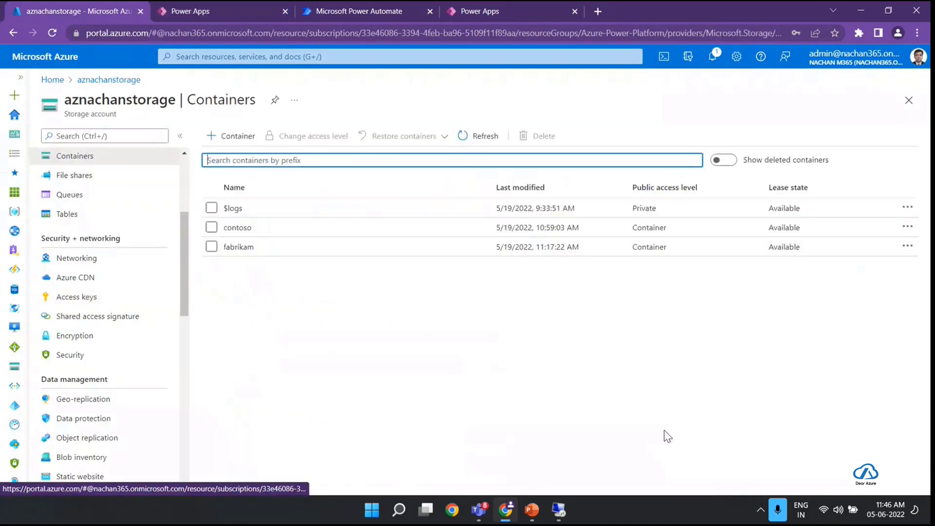
{"action": "left_click", "coordinate": [211, 227]}
{"action": "left_click", "coordinate": [211, 247]}
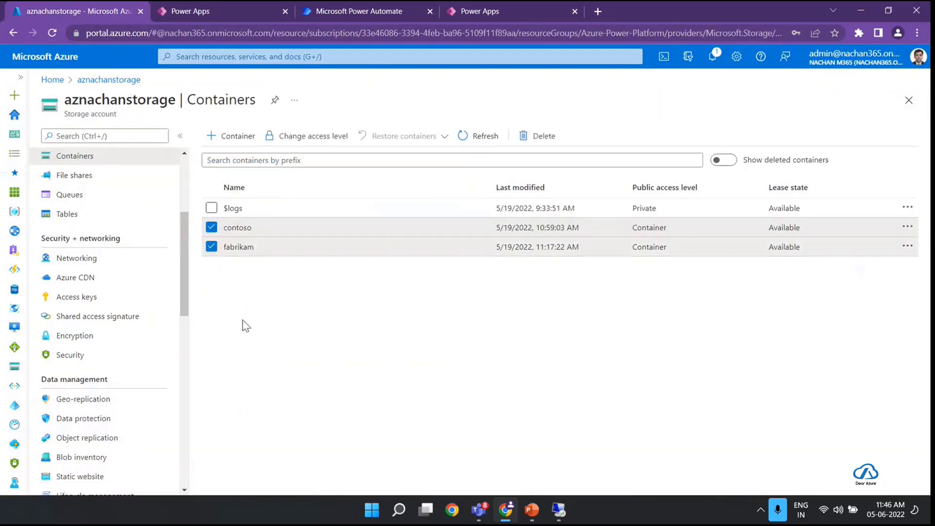
{"action": "left_click", "coordinate": [228, 10]}
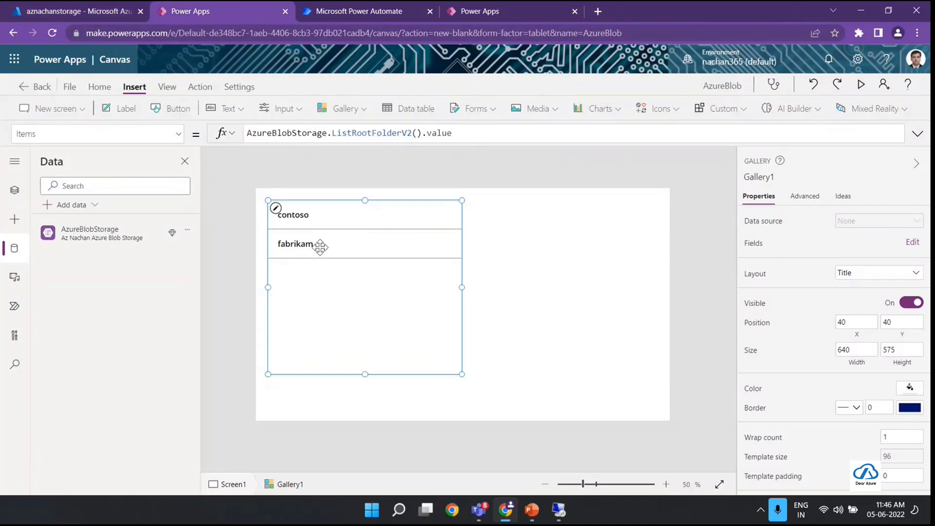
{"action": "left_click", "coordinate": [359, 19]}
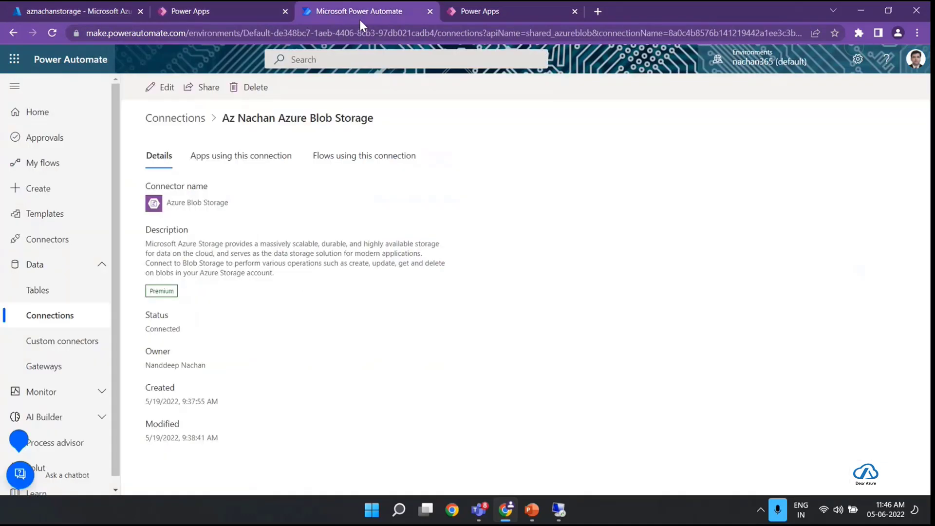
{"action": "left_click", "coordinate": [192, 14]}
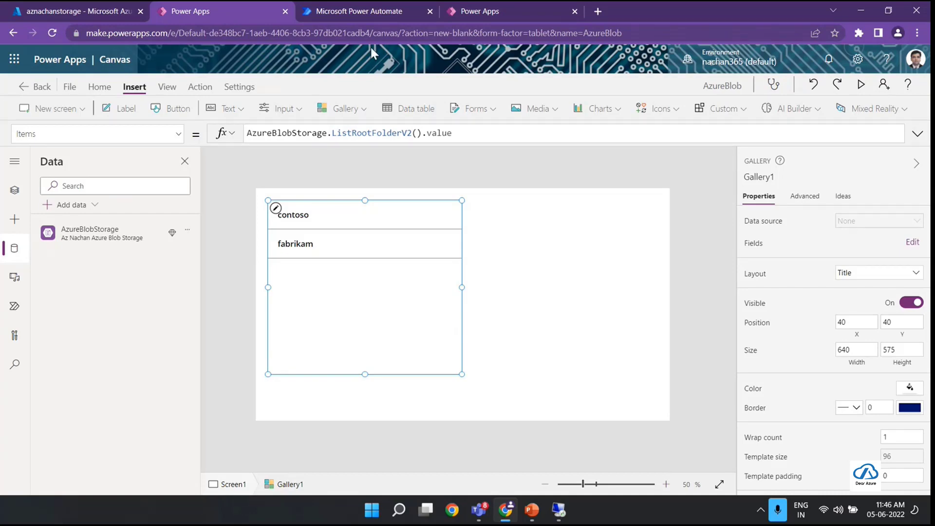
{"action": "left_click", "coordinate": [366, 15]}
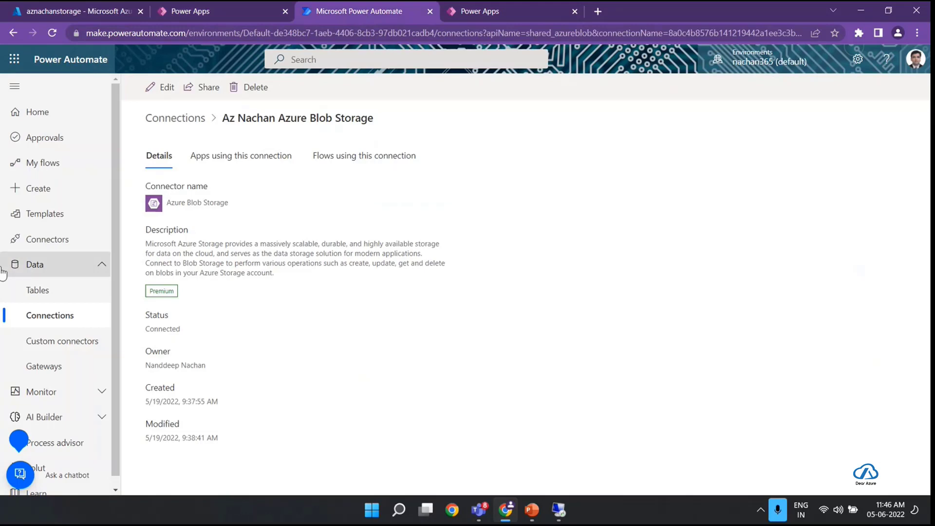
{"action": "left_click", "coordinate": [200, 16]}
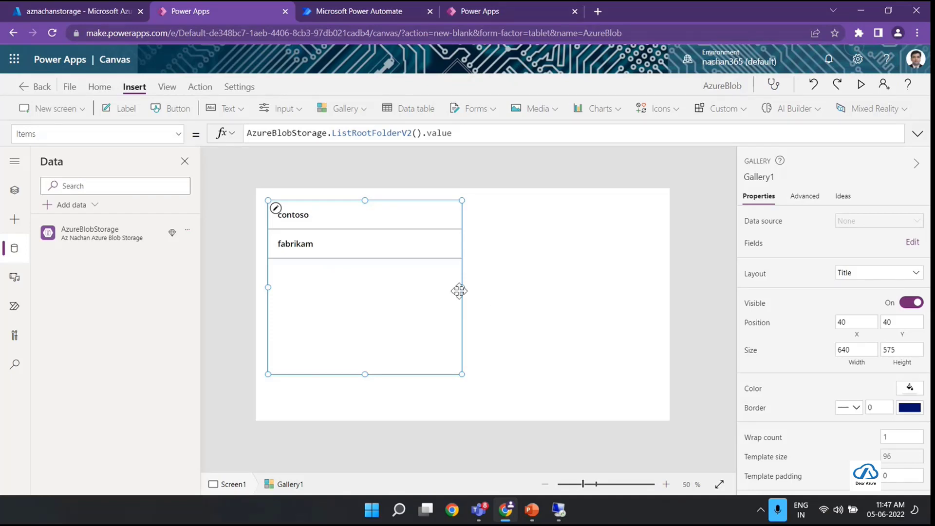
Narrow the container gallery, Gallery1, to a smaller width.
{"action": "left_click_drag", "start_coordinate": [462, 287], "coordinate": [416, 288]}
{"action": "left_click", "coordinate": [517, 296]}
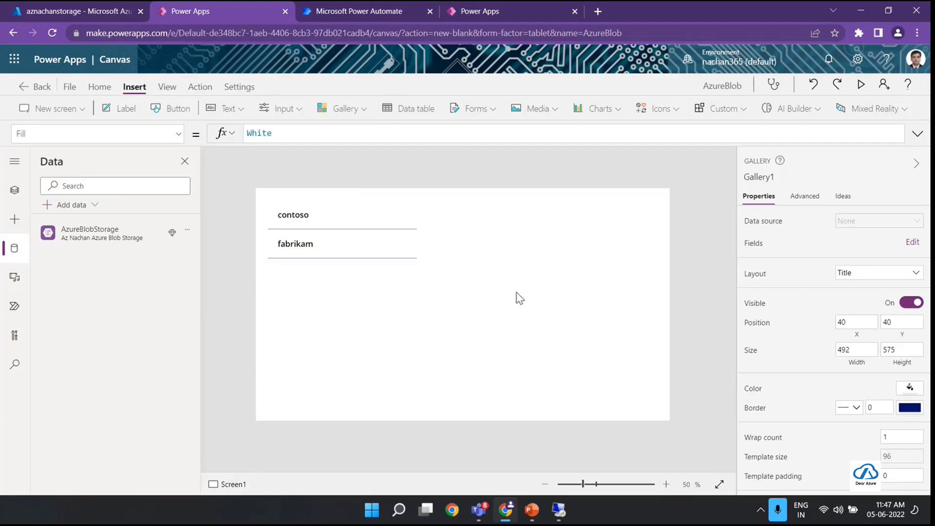
{"action": "left_click", "coordinate": [318, 302]}
{"action": "left_click", "coordinate": [601, 305]}
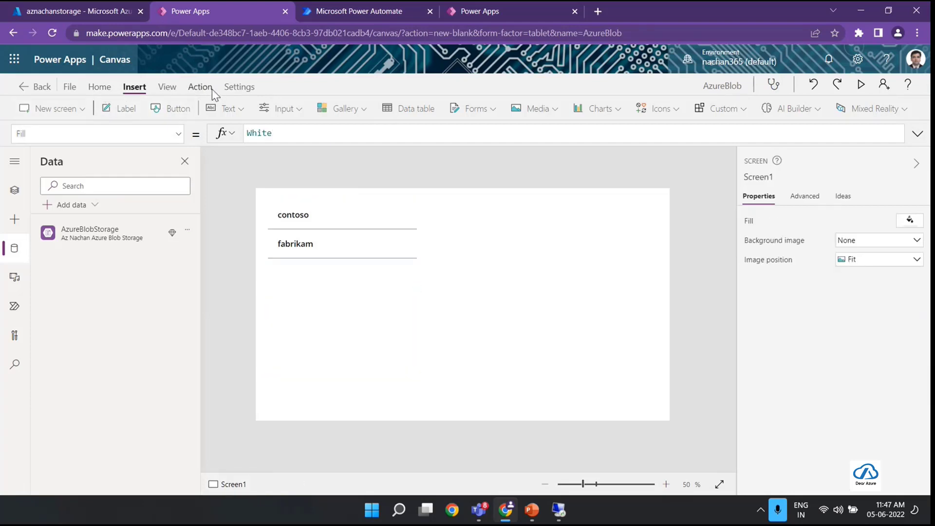
Add a blank vertical gallery right of Gallery1 with the Title, subtitle, and body layout.
{"action": "left_click", "coordinate": [345, 110]}
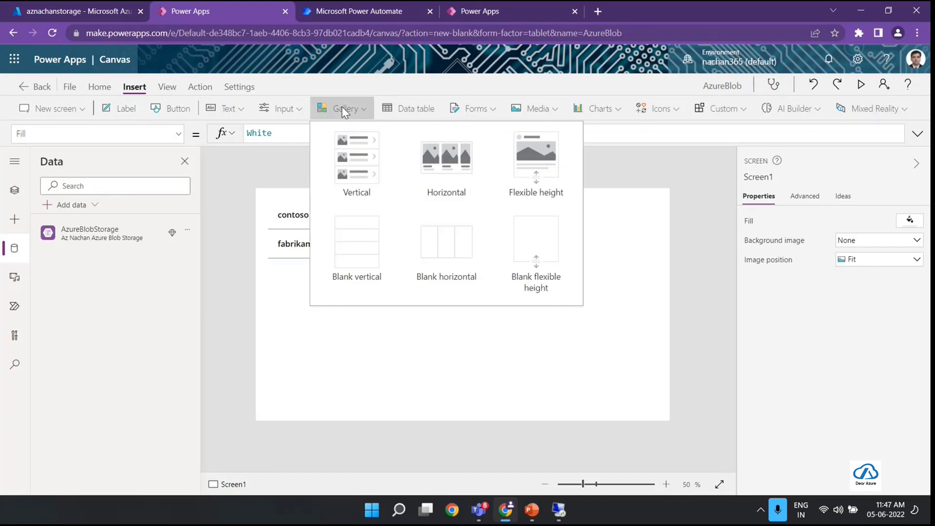
{"action": "left_click", "coordinate": [341, 229]}
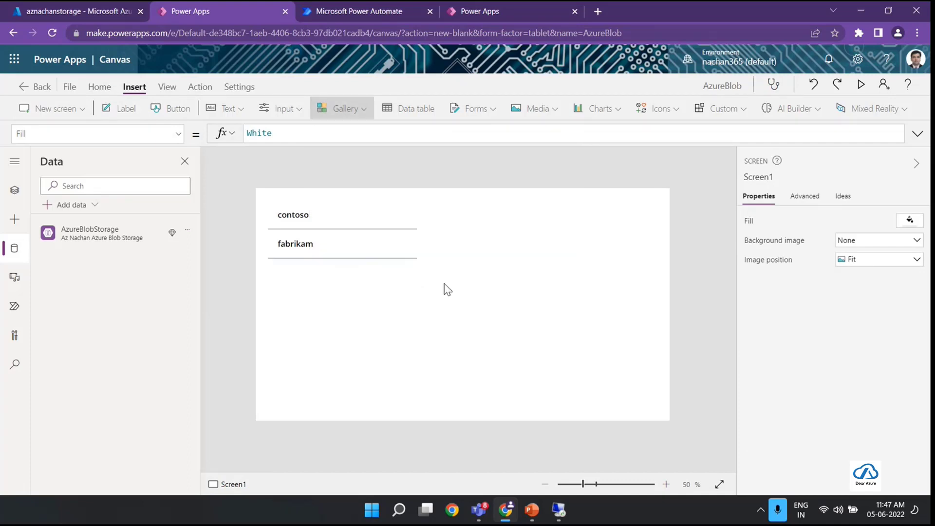
{"action": "left_click_drag", "start_coordinate": [338, 298], "coordinate": [518, 295]}
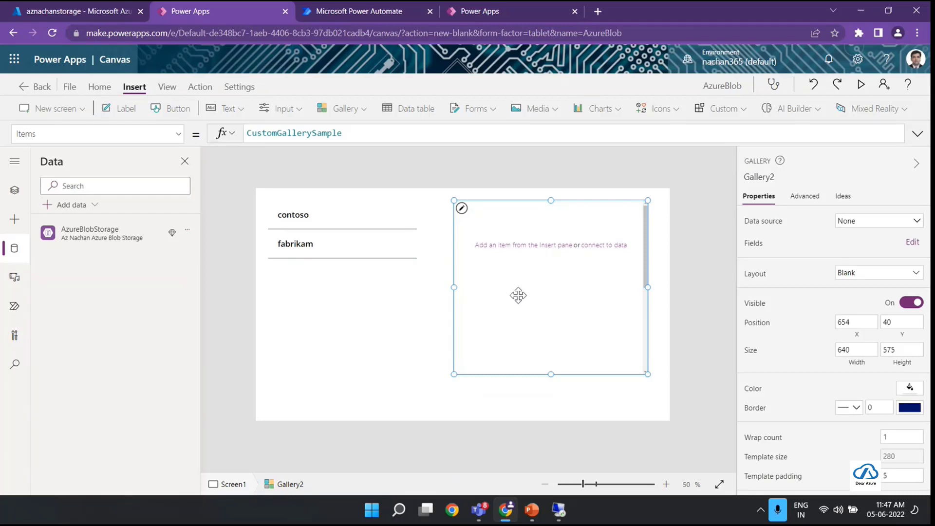
{"action": "left_click", "coordinate": [864, 280]}
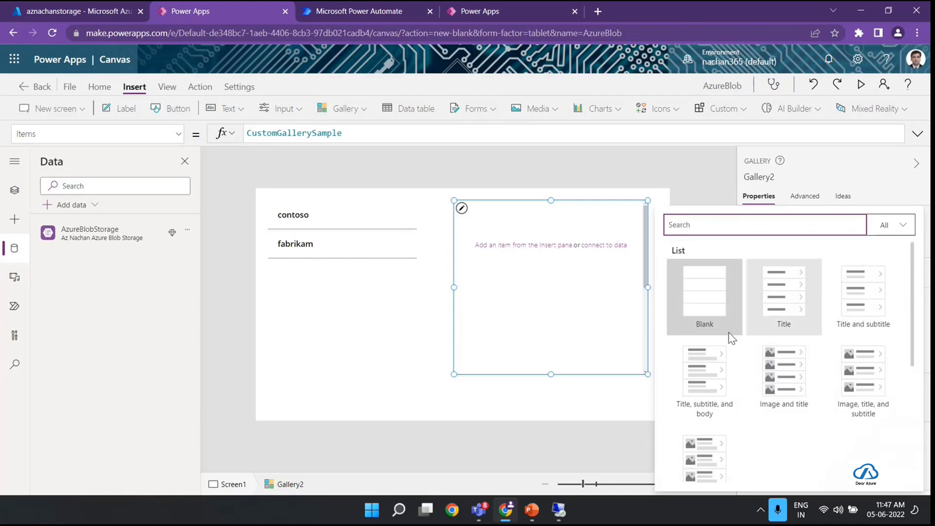
{"action": "left_click", "coordinate": [685, 327]}
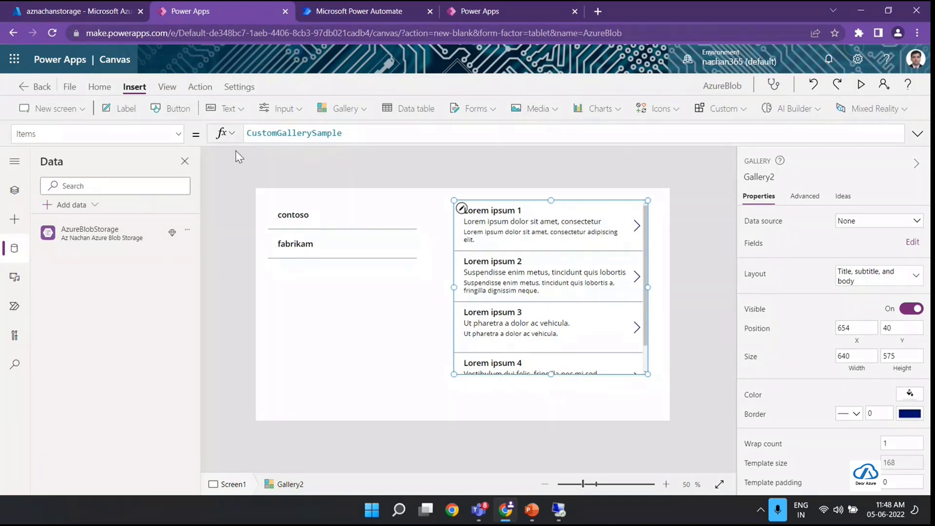
Replace Gallery2's sample Items with AzureBlobStorage.ListFolderV2.
{"action": "left_click_drag", "start_coordinate": [378, 131], "coordinate": [197, 137]}
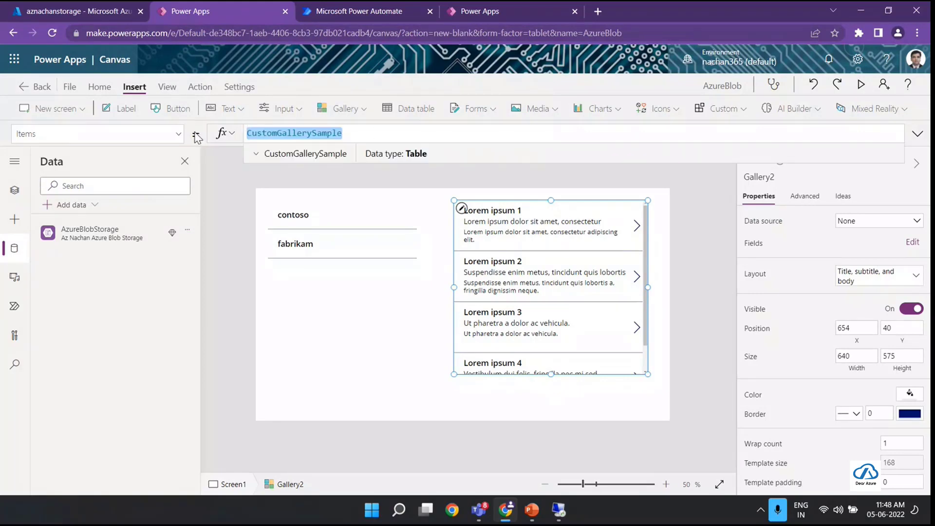
{"action": "key", "text": "BackSpace"}
{"action": "type", "text": "AzureB"}
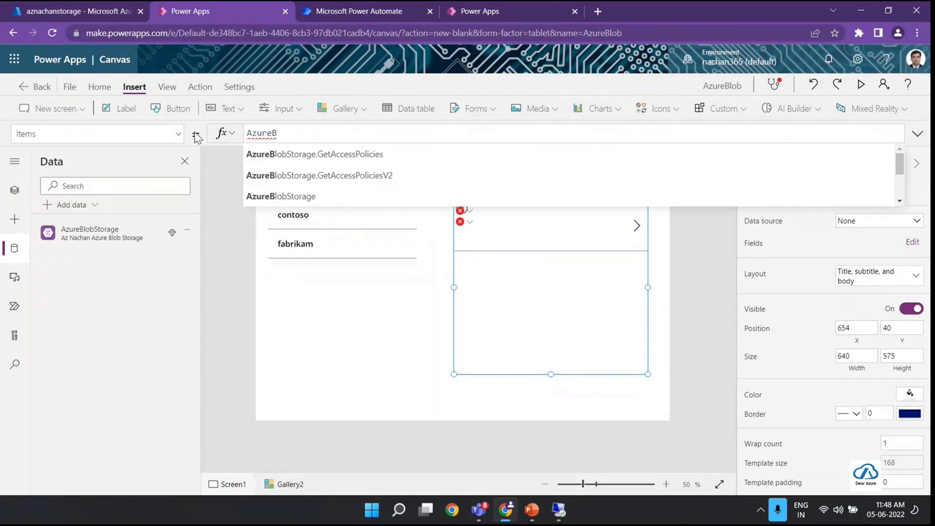
{"action": "key", "text": "Down"}
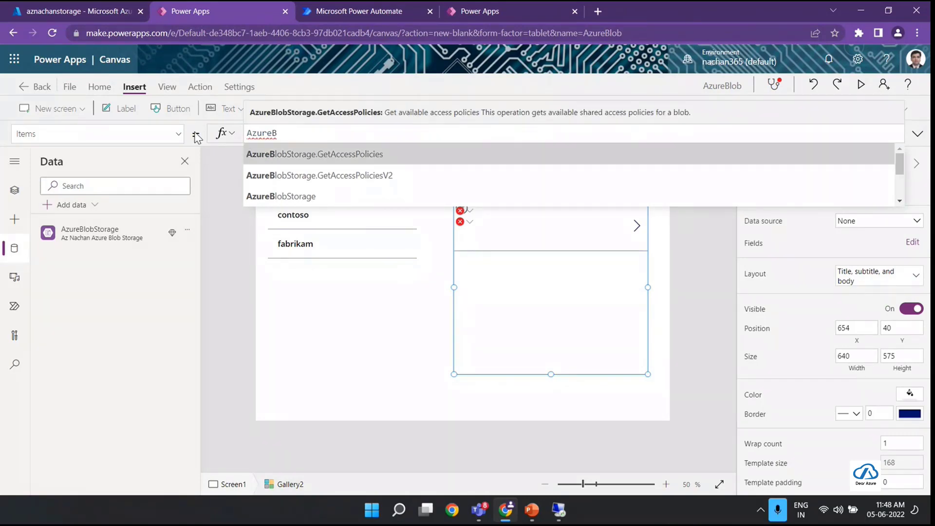
{"action": "type", "text": "lob"}
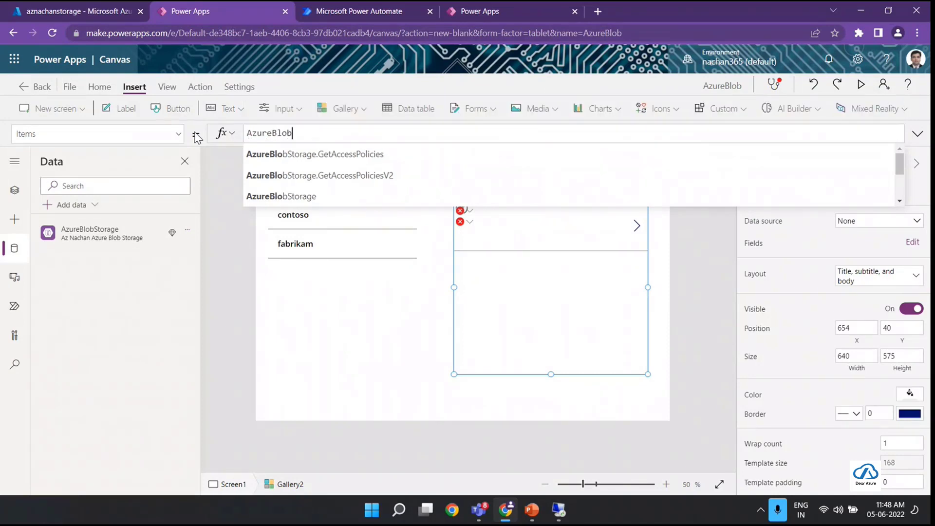
{"action": "type", "text": "Storage"}
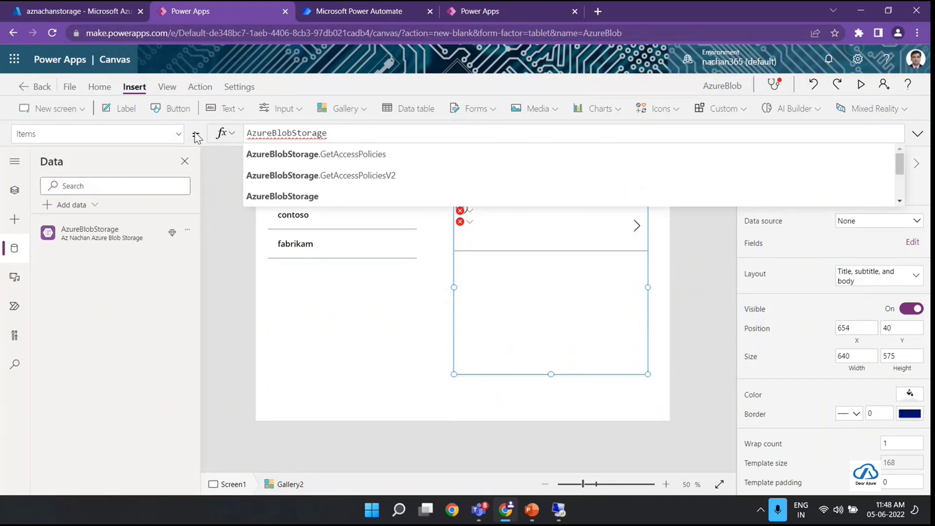
{"action": "scroll", "coordinate": [901, 176], "scroll_direction": "down", "scroll_amount": 2}
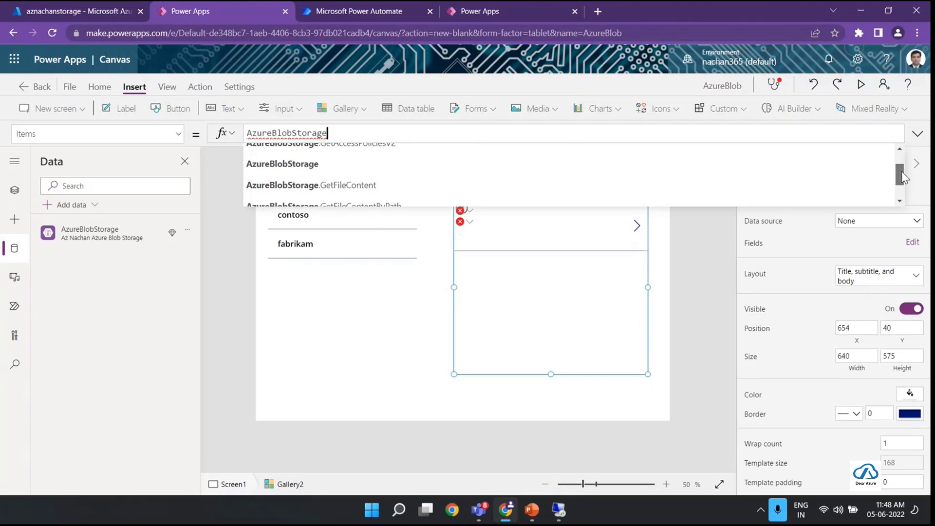
{"action": "left_click_drag", "start_coordinate": [901, 172], "coordinate": [905, 157]}
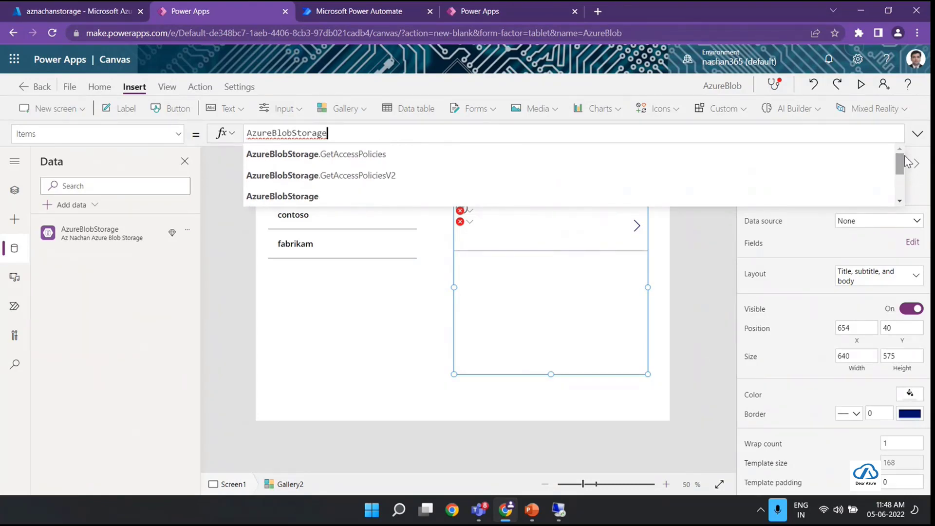
{"action": "type", "text": ".Li"}
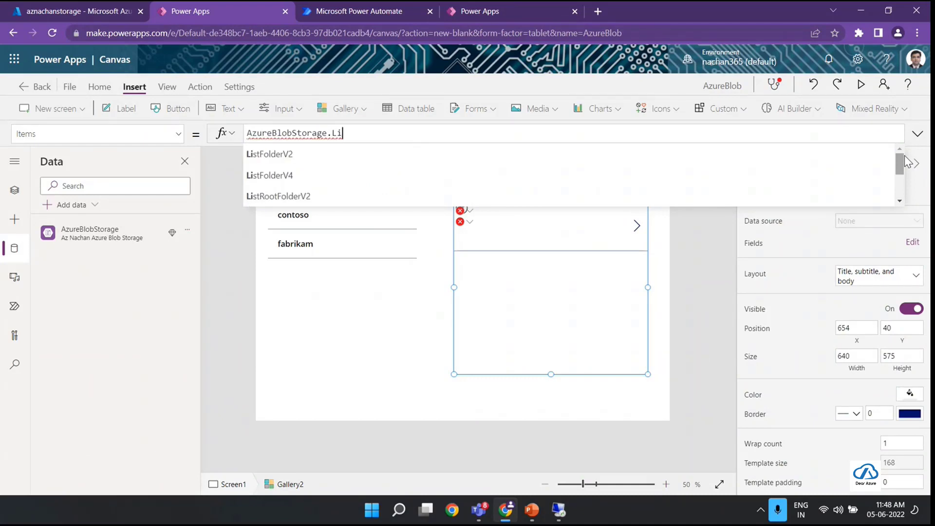
{"action": "type", "text": "s"}
{"action": "key", "text": "BackSpace"}
{"action": "key", "text": "BackSpace"}
{"action": "key", "text": "BackSpace"}
{"action": "key", "text": "BackSpace"}
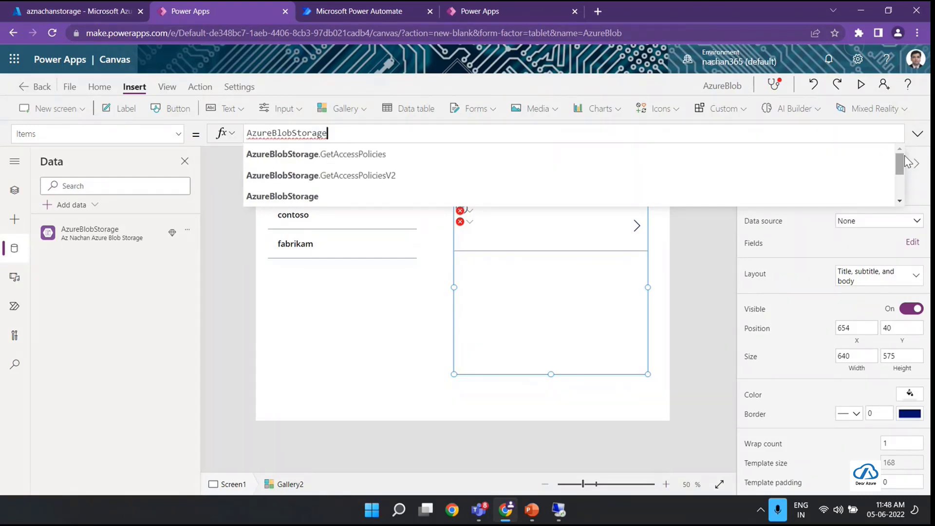
{"action": "type", "text": ".List"}
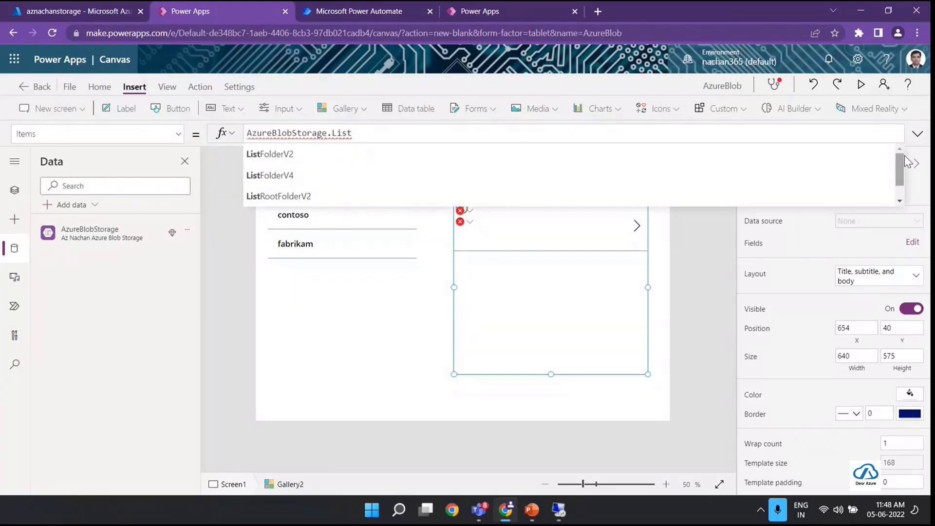
{"action": "key", "text": "Down"}
{"action": "key", "text": "Tab"}
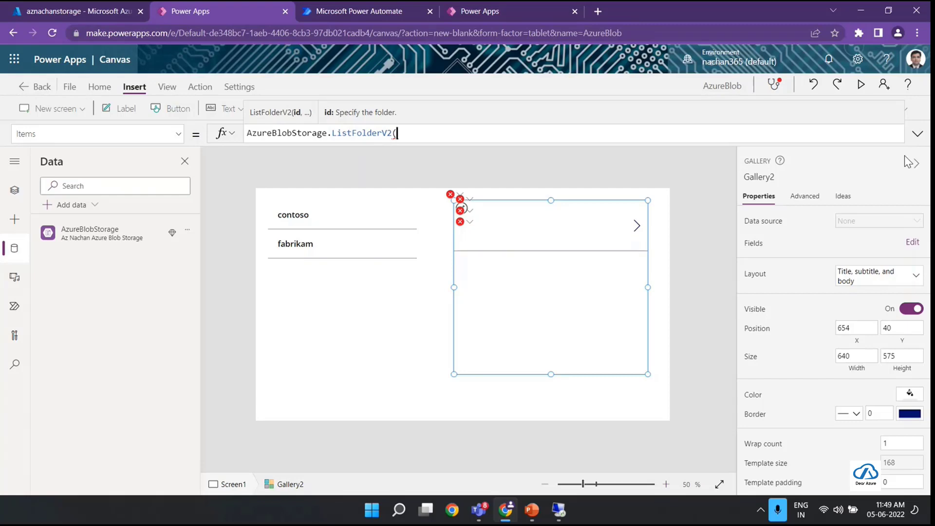
Check the storage account overview and the Blob Storage connection, then return to the canvas app.
{"action": "left_click", "coordinate": [78, 17]}
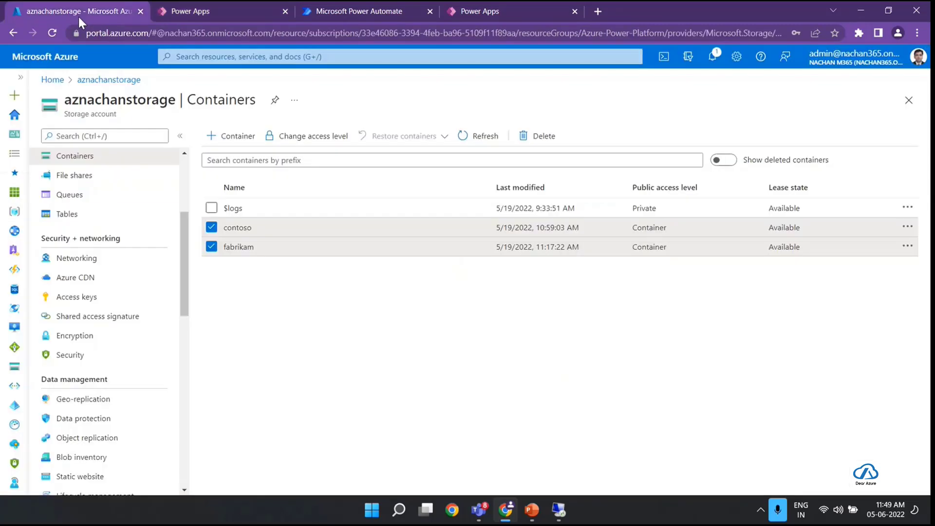
{"action": "scroll", "coordinate": [78, 205], "scroll_direction": "up", "scroll_amount": 3}
{"action": "left_click", "coordinate": [70, 161]}
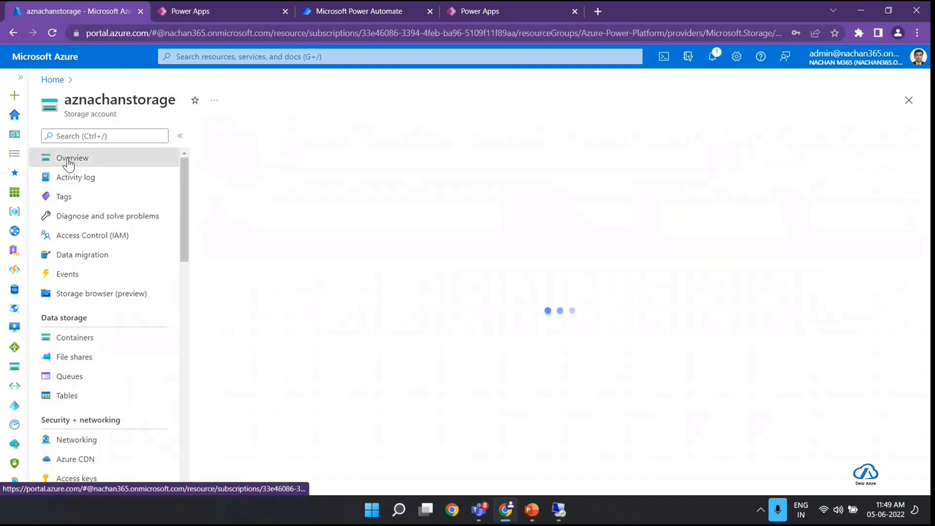
{"action": "left_click", "coordinate": [352, 14]}
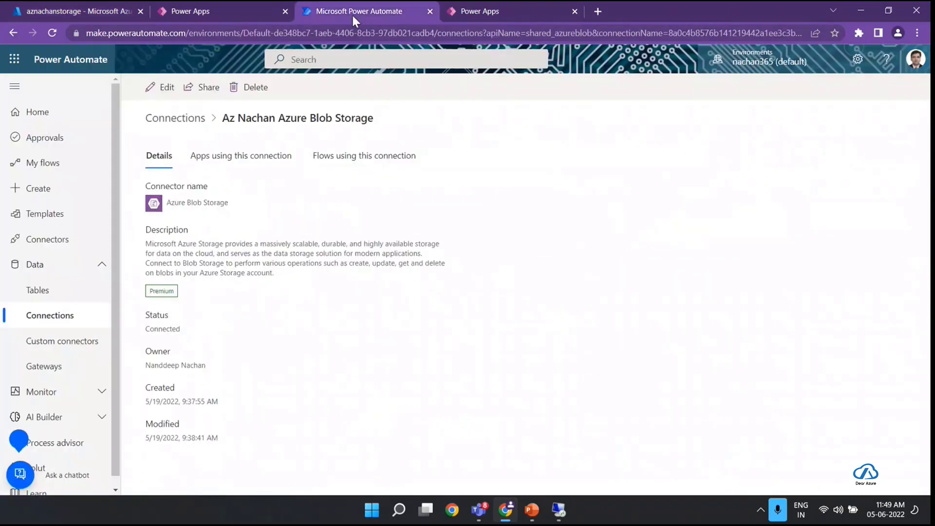
{"action": "left_click", "coordinate": [492, 14]}
{"action": "left_click", "coordinate": [262, 15]}
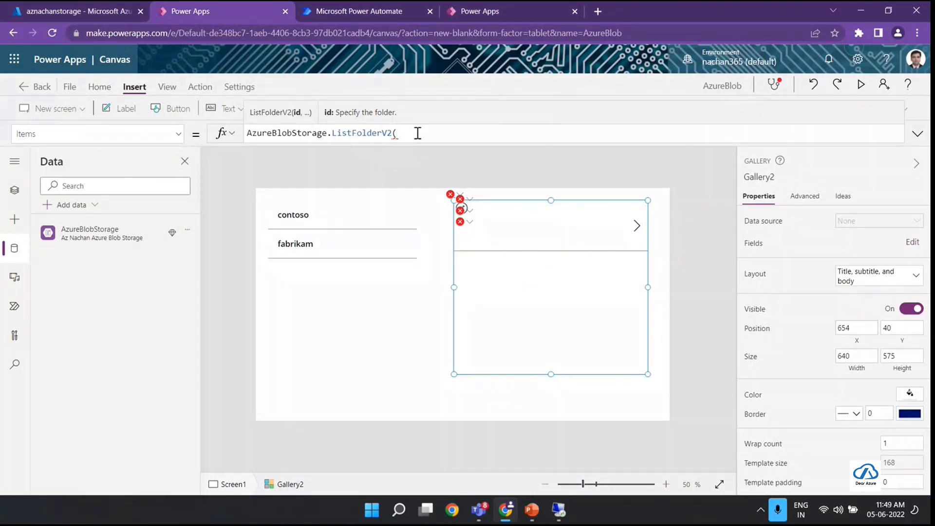
Inspect the first gallery's container name and the second gallery's labels and formula error.
{"action": "left_click", "coordinate": [362, 215]}
{"action": "left_click", "coordinate": [388, 251]}
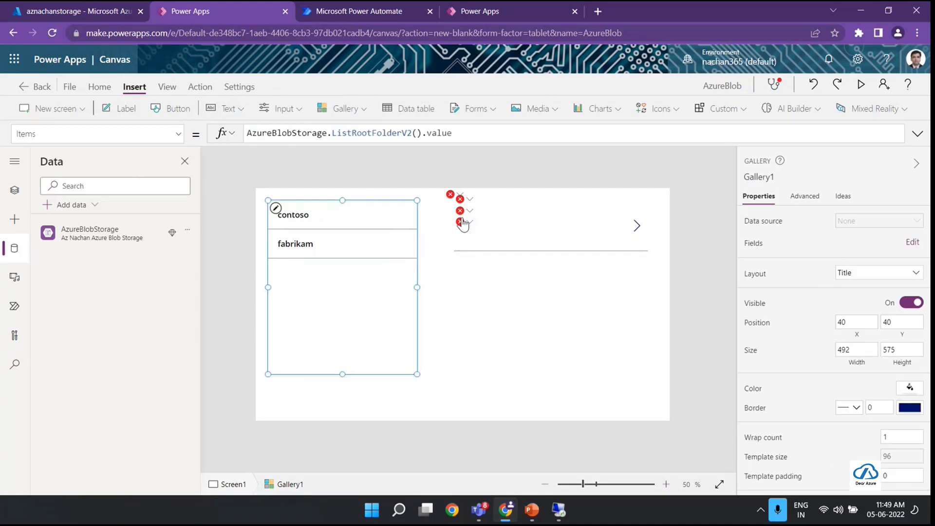
{"action": "left_click", "coordinate": [519, 209]}
{"action": "left_click", "coordinate": [522, 241]}
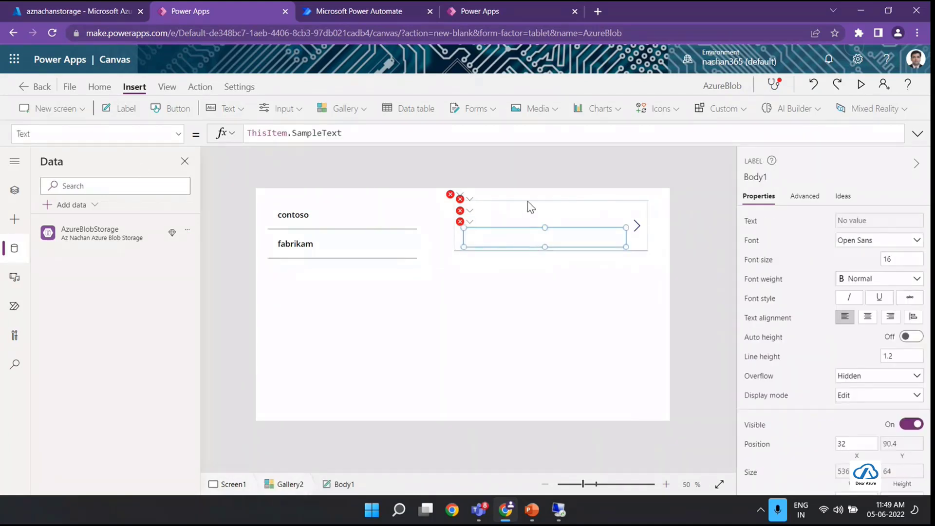
{"action": "left_click", "coordinate": [168, 134]}
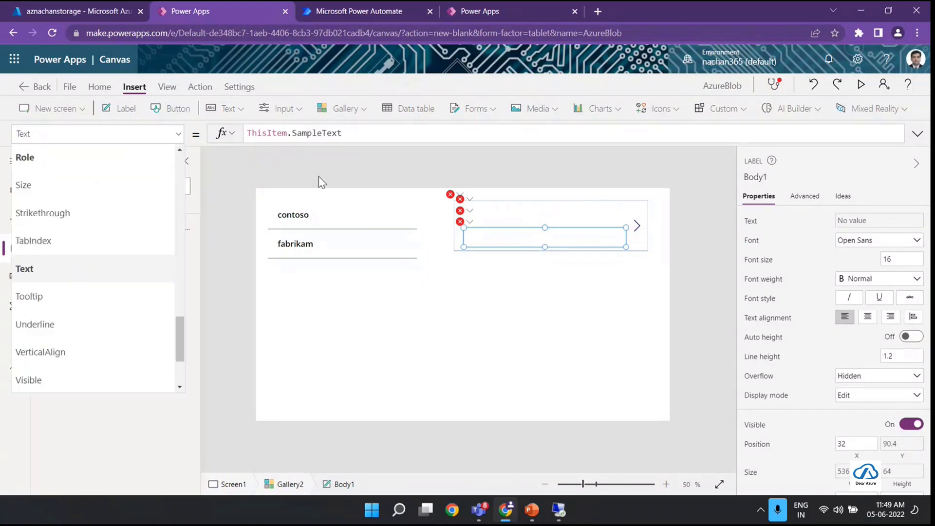
{"action": "left_click", "coordinate": [518, 197]}
{"action": "left_click", "coordinate": [460, 199]}
{"action": "left_click", "coordinate": [479, 210]}
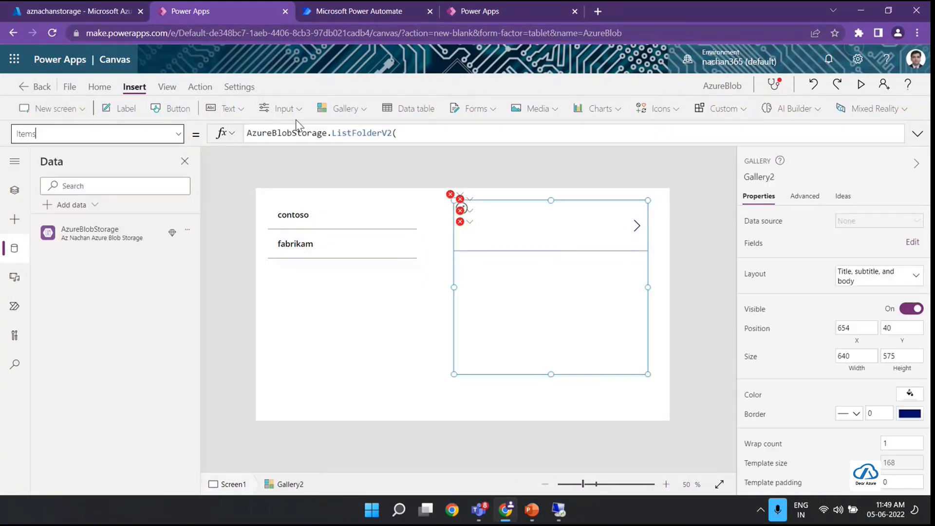
Complete the formula as AzureBlobStorage.ListFolderV2(Gallery1.Selected.Id).value.
{"action": "left_click", "coordinate": [401, 131]}
{"action": "type", "text": "Gal"}
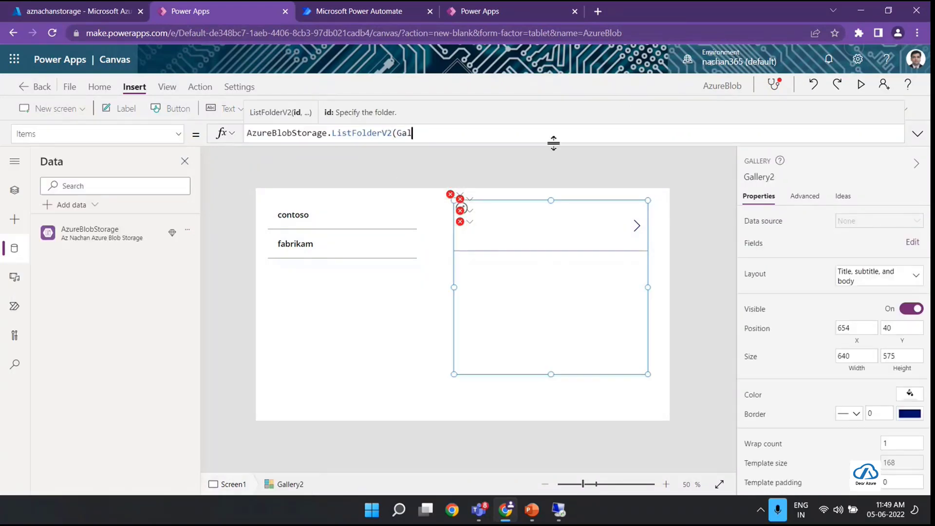
{"action": "type", "text": "le"}
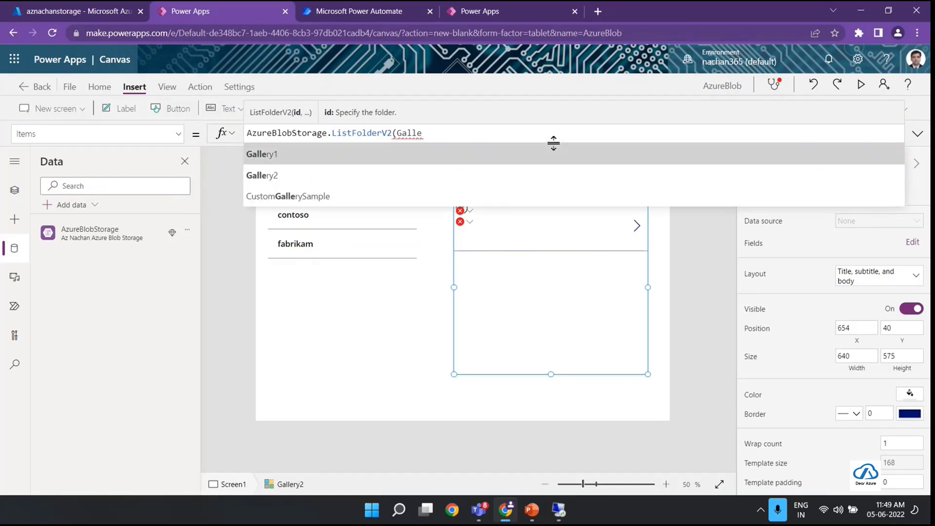
{"action": "key", "text": "Tab"}
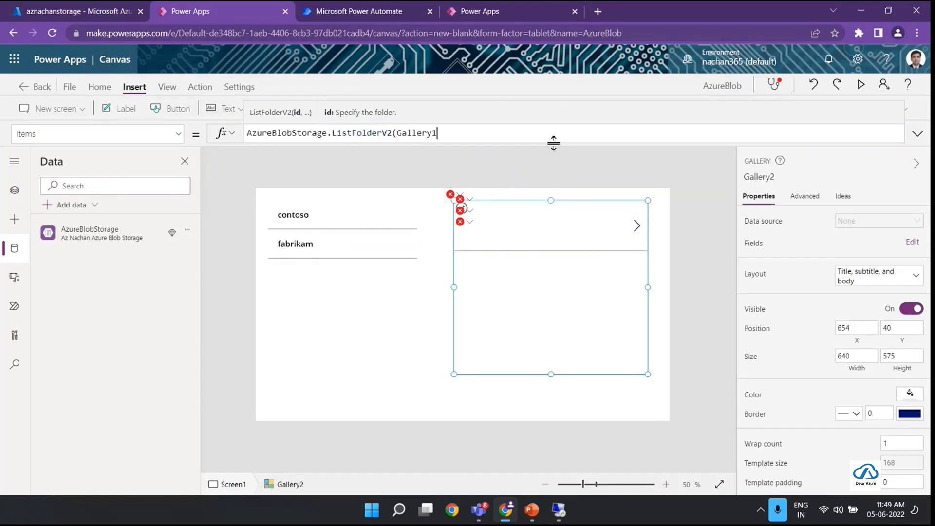
{"action": "type", "text": ".S"}
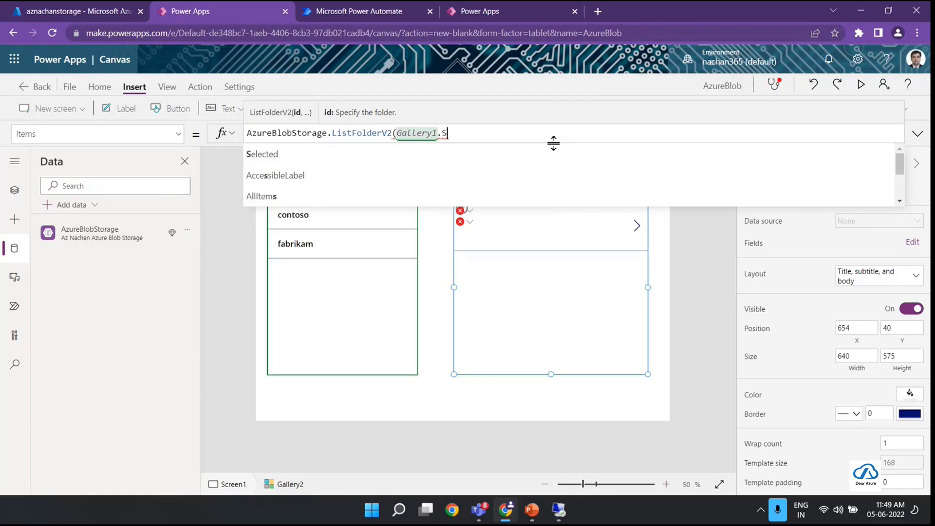
{"action": "key", "text": "Tab"}
{"action": "type", "text": "."}
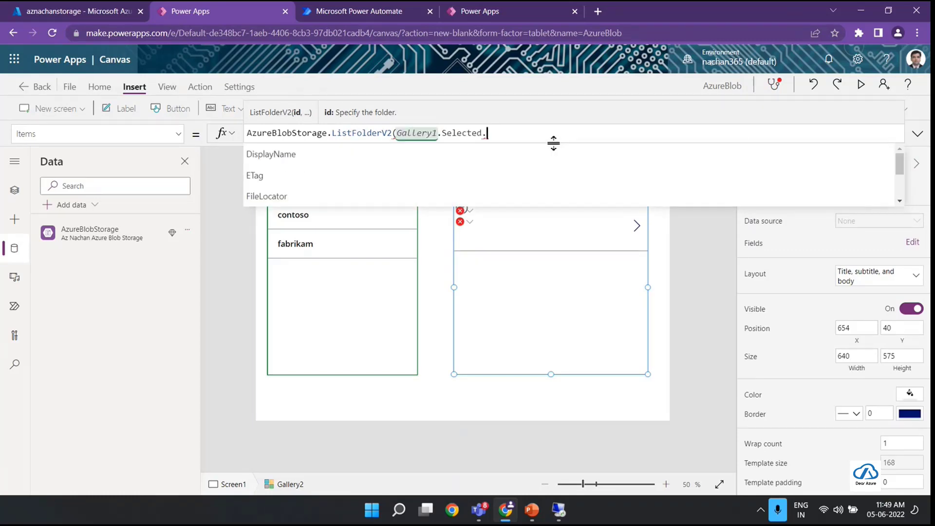
{"action": "type", "text": "Id"}
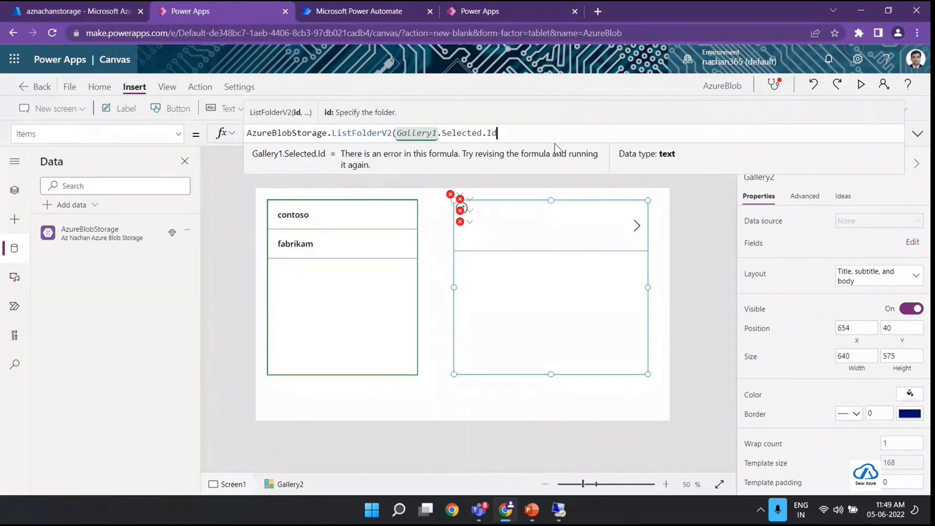
{"action": "type", "text": ")"}
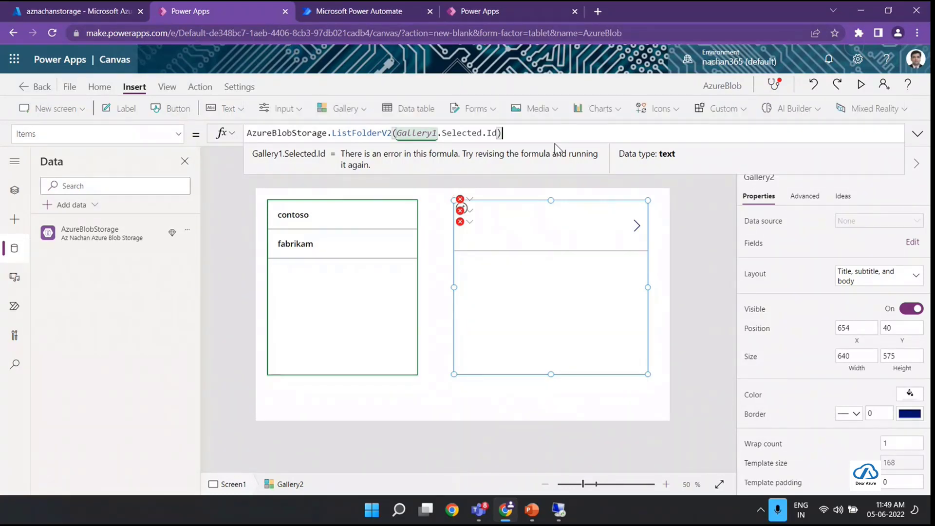
{"action": "type", "text": ".value"}
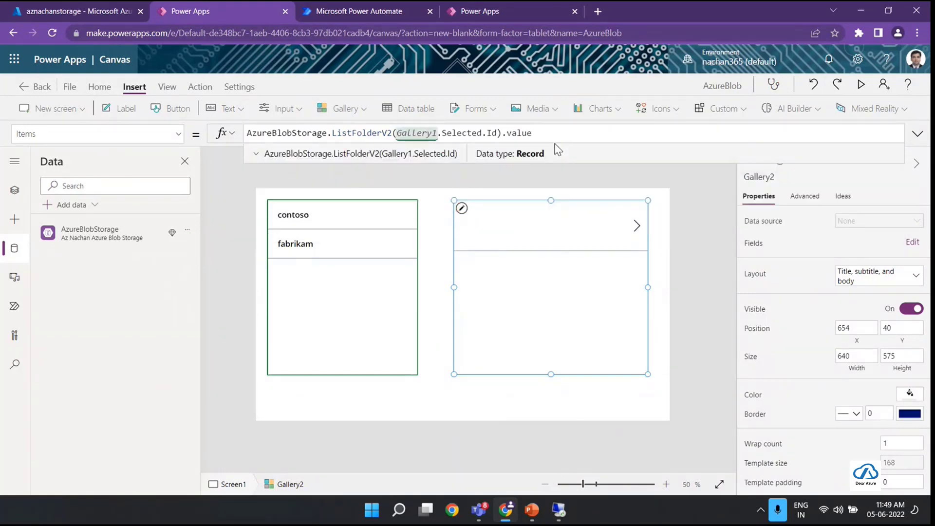
Commit the formula, preview the app, and select fabrikam to list Spidy.jpg.
{"action": "left_click", "coordinate": [508, 466]}
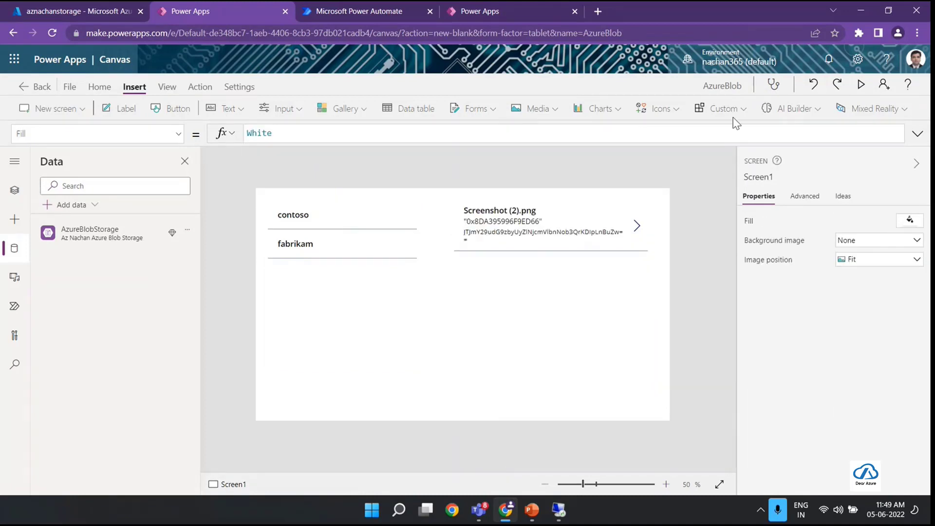
{"action": "left_click", "coordinate": [861, 85]}
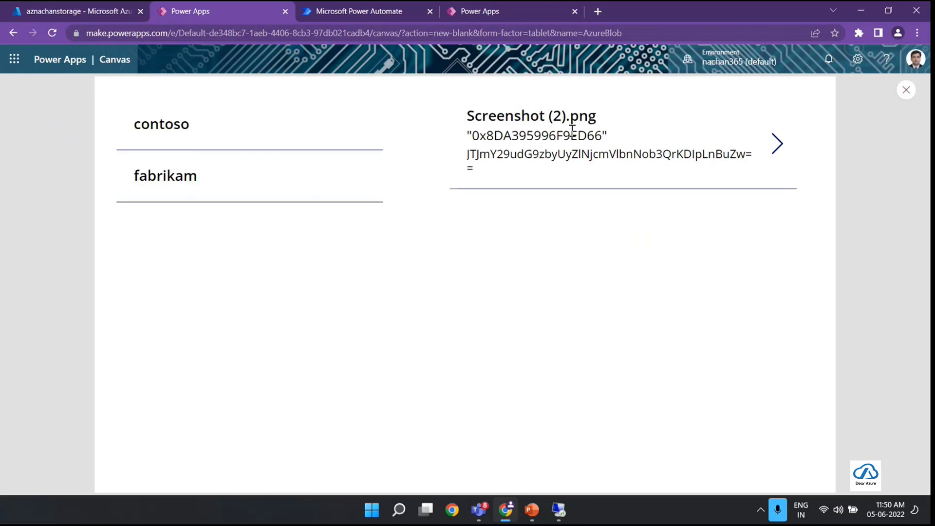
{"action": "left_click", "coordinate": [165, 175]}
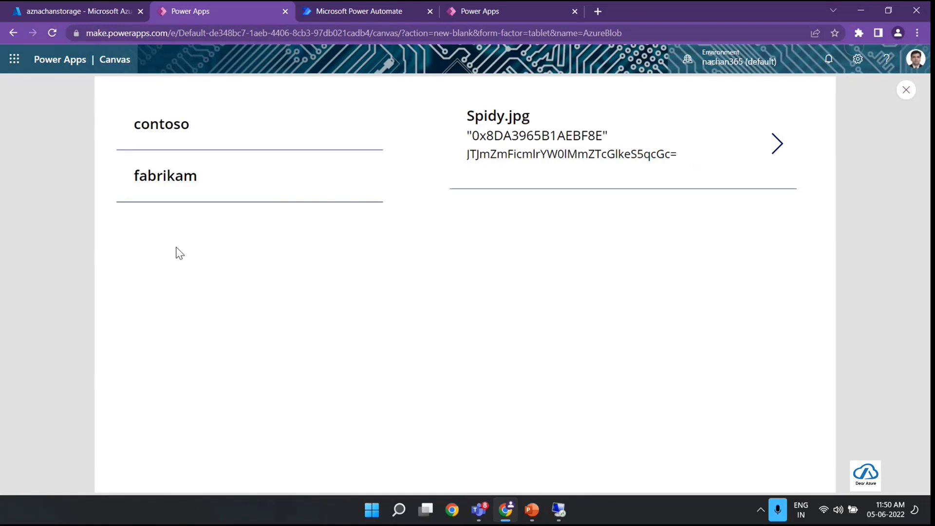
Open the fabrikam container in aznachanstorage to confirm Spidy.jpg, then return to the app.
{"action": "left_click", "coordinate": [77, 12]}
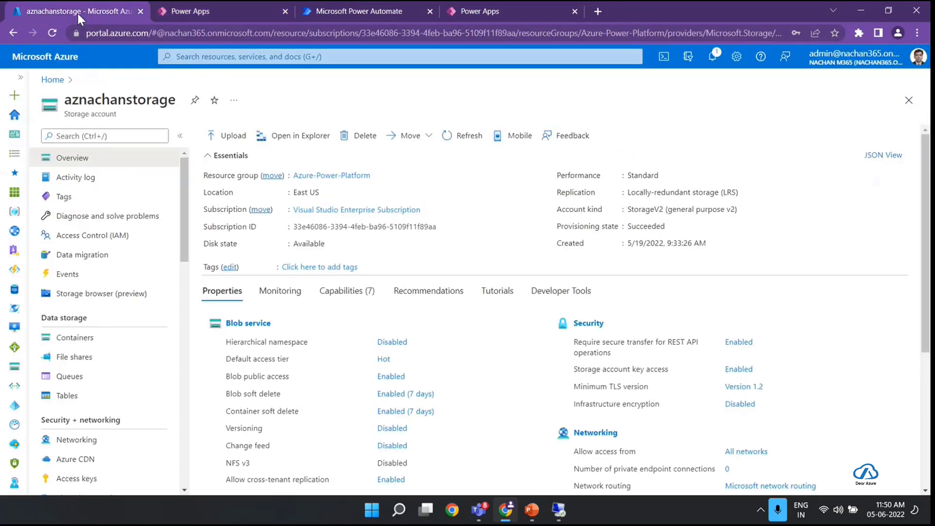
{"action": "left_click", "coordinate": [73, 338]}
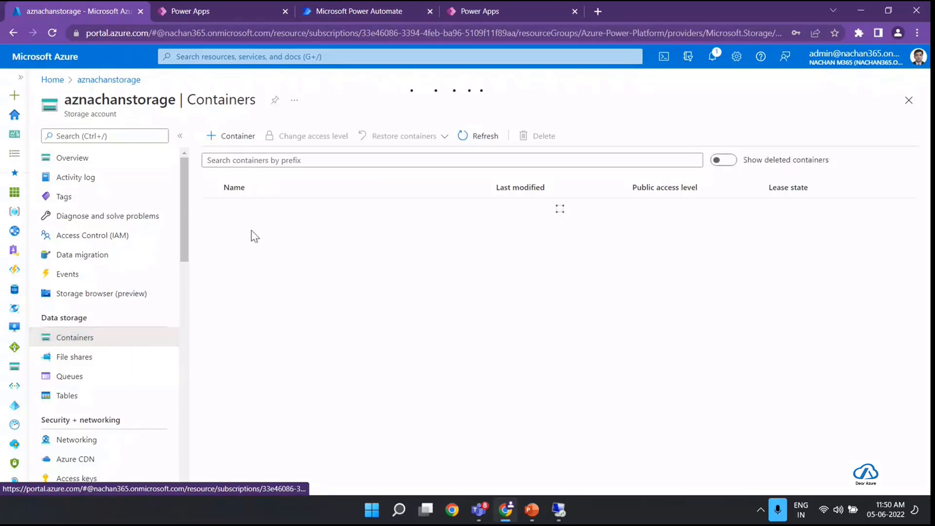
{"action": "left_click", "coordinate": [239, 247]}
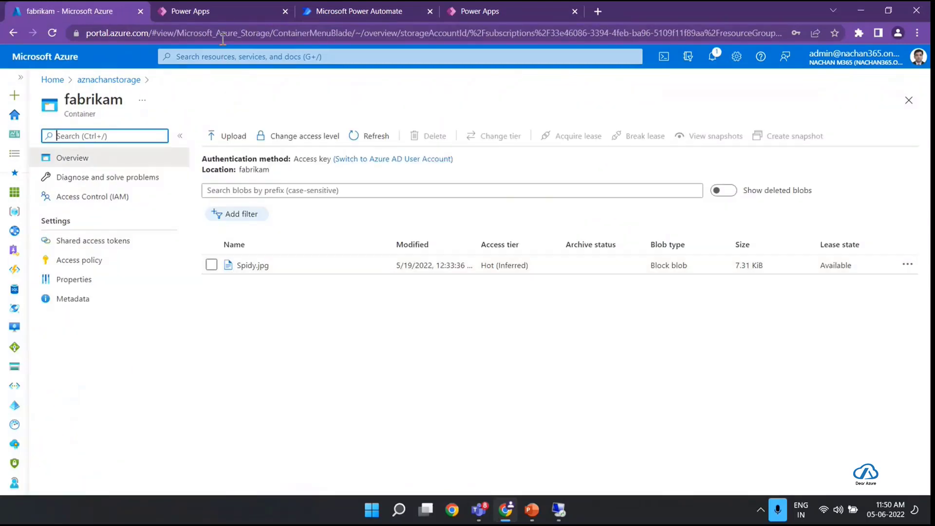
{"action": "left_click", "coordinate": [226, 10]}
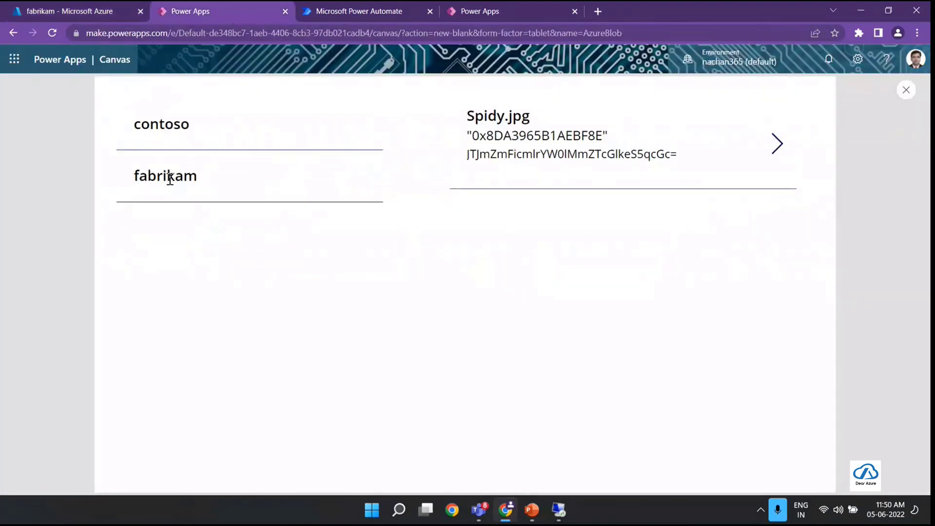
Select contoso to list Screenshot (2).png, then close the preview.
{"action": "left_click", "coordinate": [179, 142]}
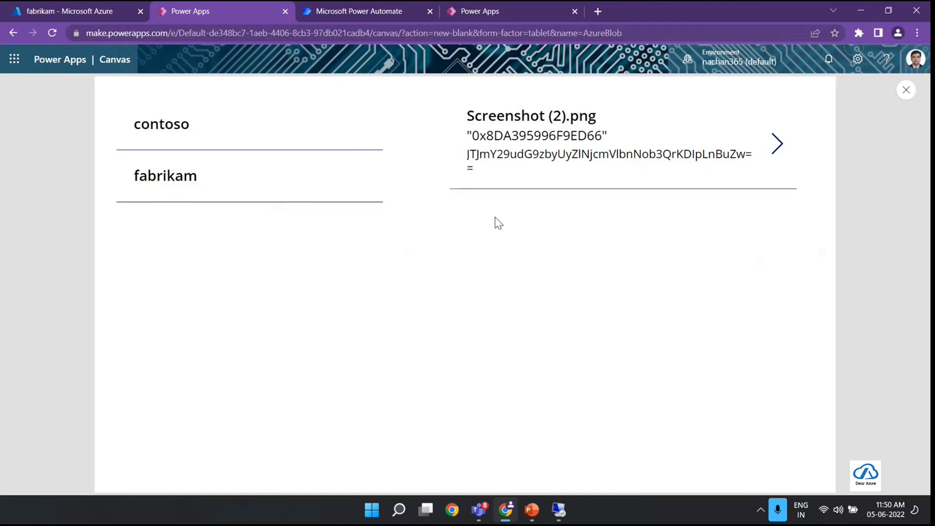
{"action": "left_click", "coordinate": [906, 91]}
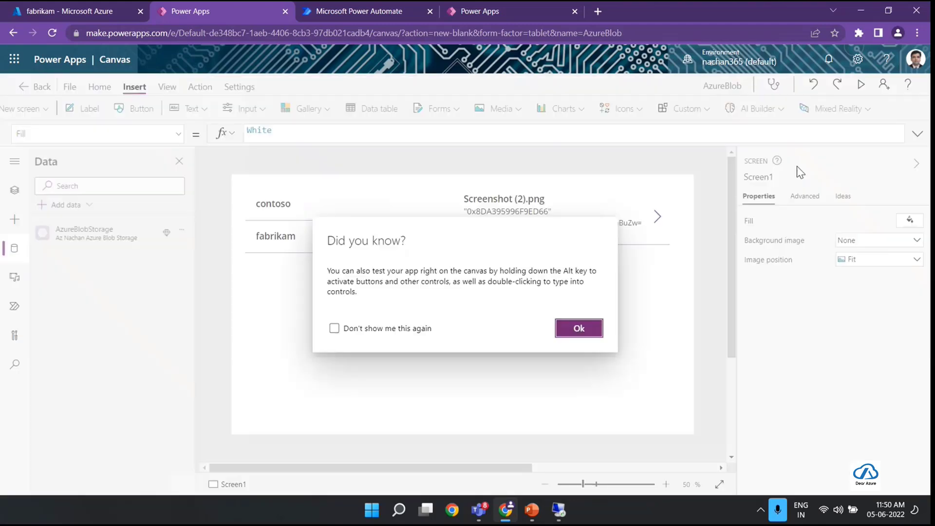
Dismiss the Did you know tip and inspect the file gallery's labels and Items formula.
{"action": "left_click", "coordinate": [581, 331]}
{"action": "left_click", "coordinate": [568, 234]}
{"action": "left_click", "coordinate": [593, 209]}
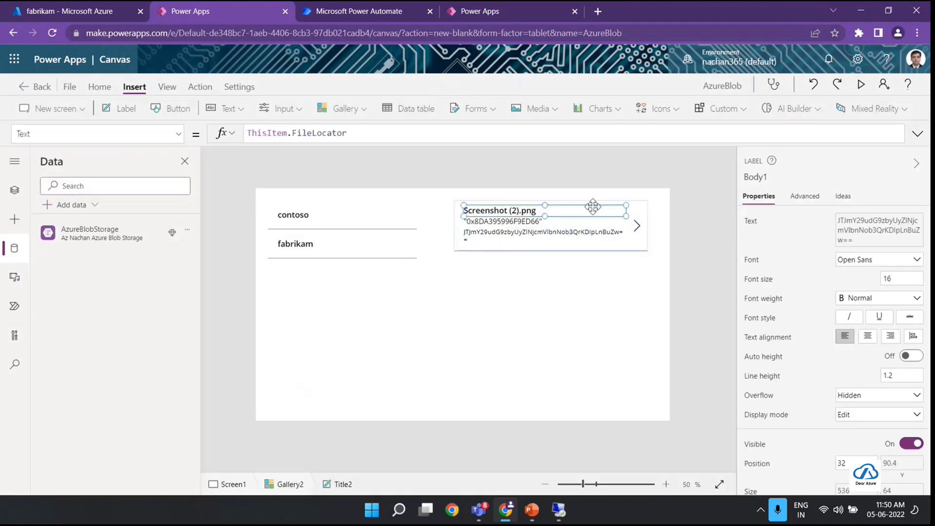
{"action": "left_click", "coordinate": [642, 210]}
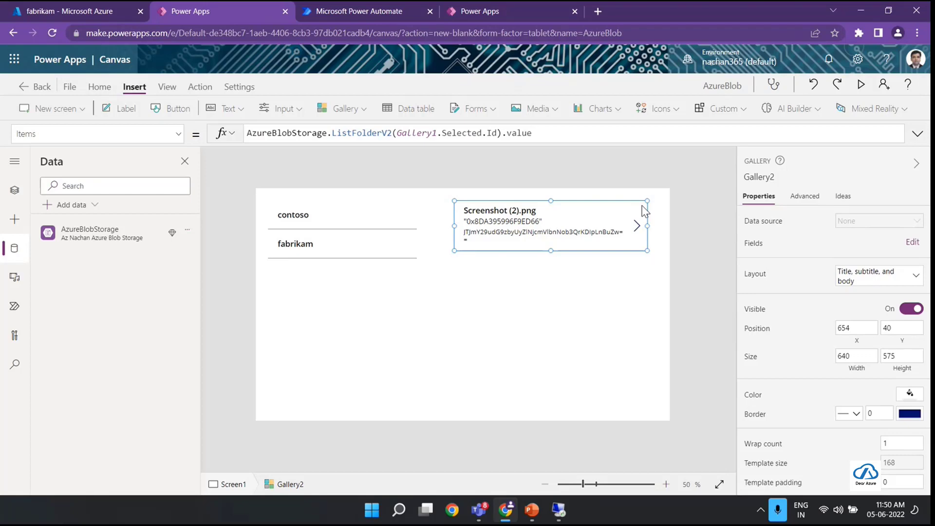
{"action": "left_click", "coordinate": [479, 352]}
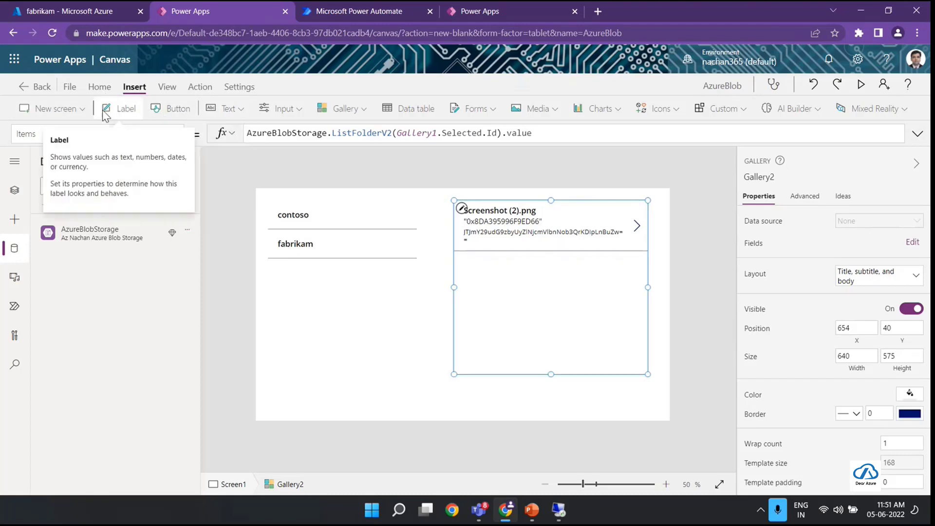
Insert an Add picture control, move it to Y 498 below the lists, and widen it to 582.
{"action": "left_click", "coordinate": [556, 111]}
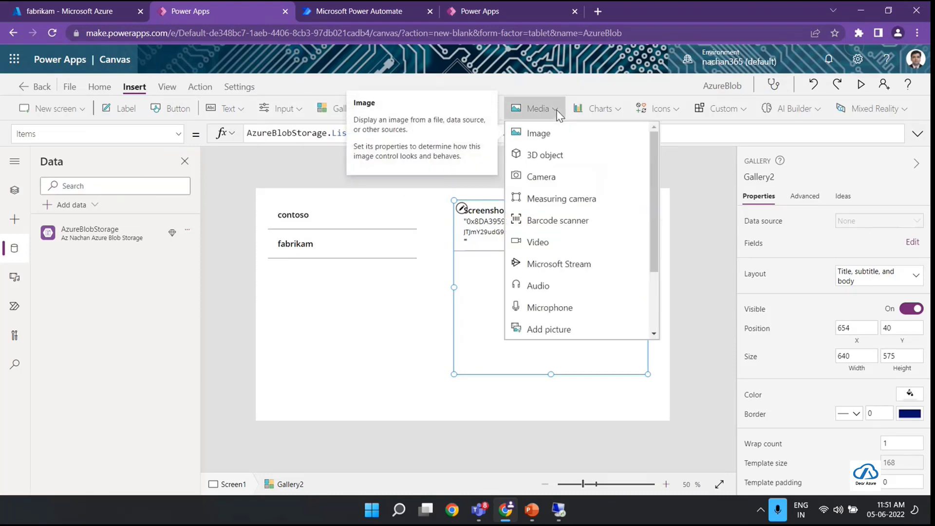
{"action": "left_click", "coordinate": [515, 356]}
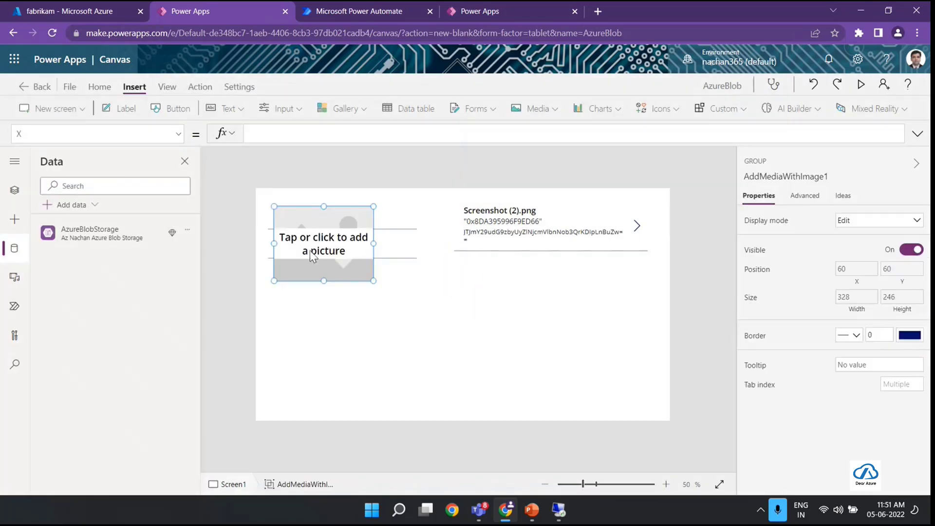
{"action": "left_click_drag", "start_coordinate": [307, 272], "coordinate": [304, 405]}
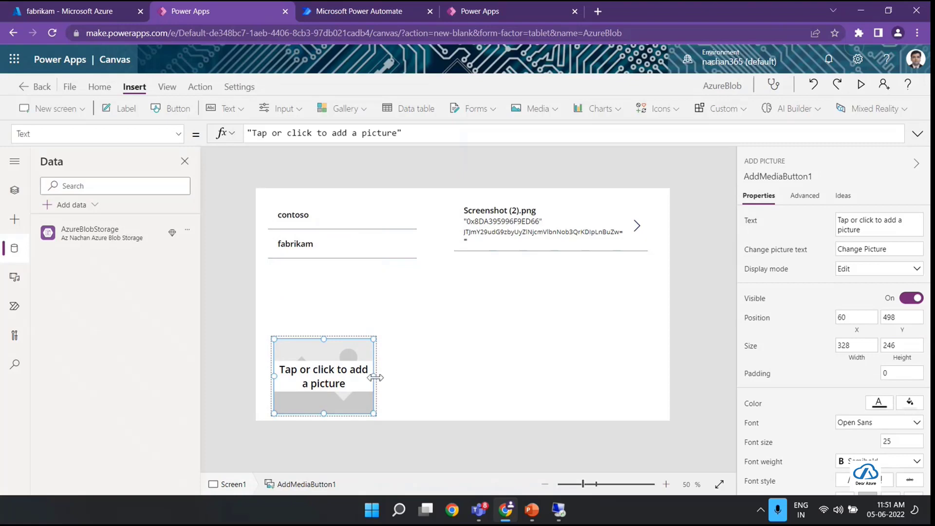
{"action": "left_click_drag", "start_coordinate": [375, 377], "coordinate": [450, 371]}
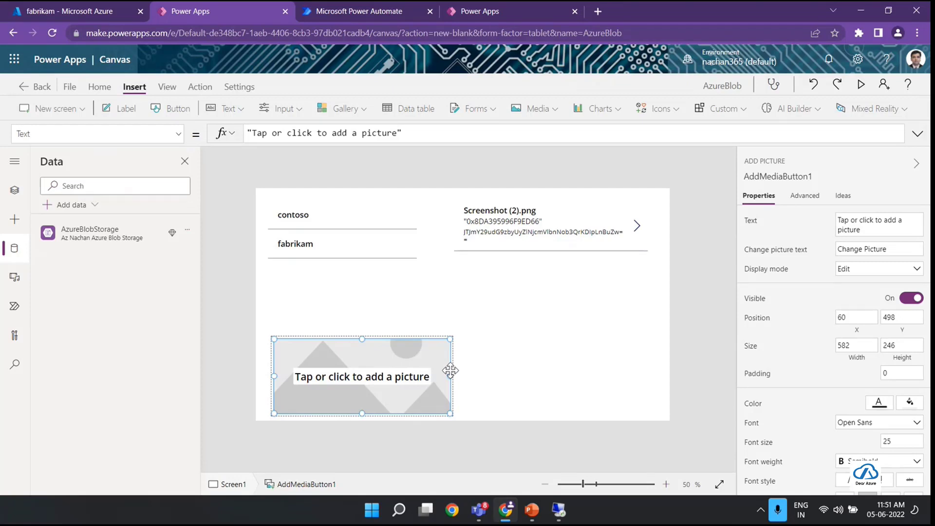
{"action": "left_click", "coordinate": [489, 382]}
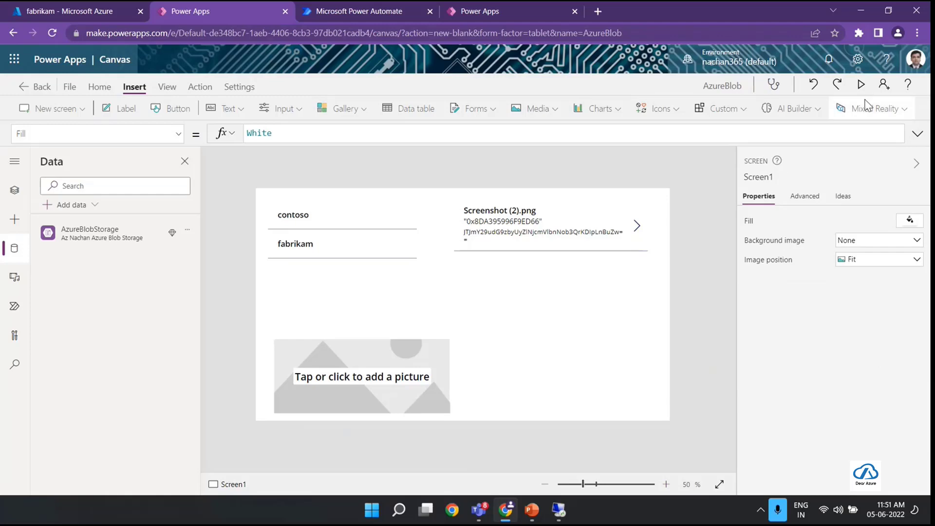
{"action": "left_click", "coordinate": [860, 84]}
{"action": "left_click", "coordinate": [392, 396]}
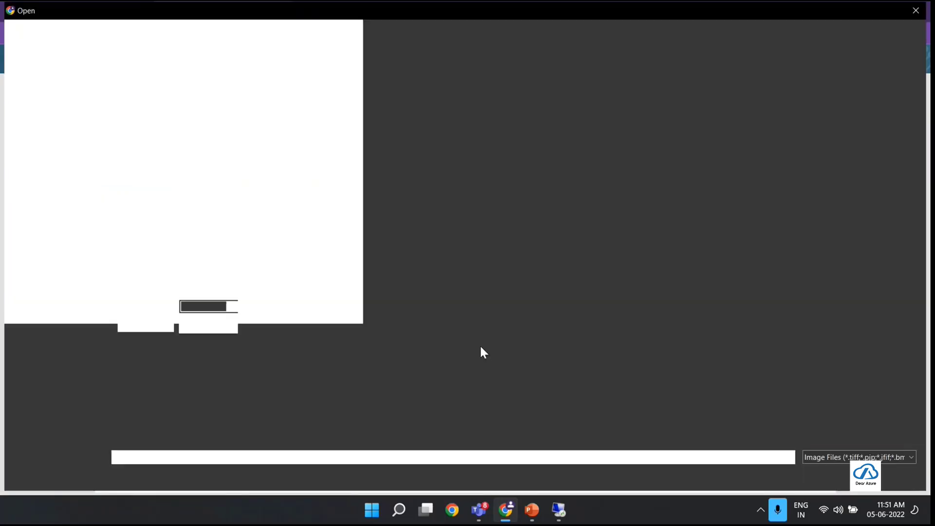
{"action": "key", "text": "Escape"}
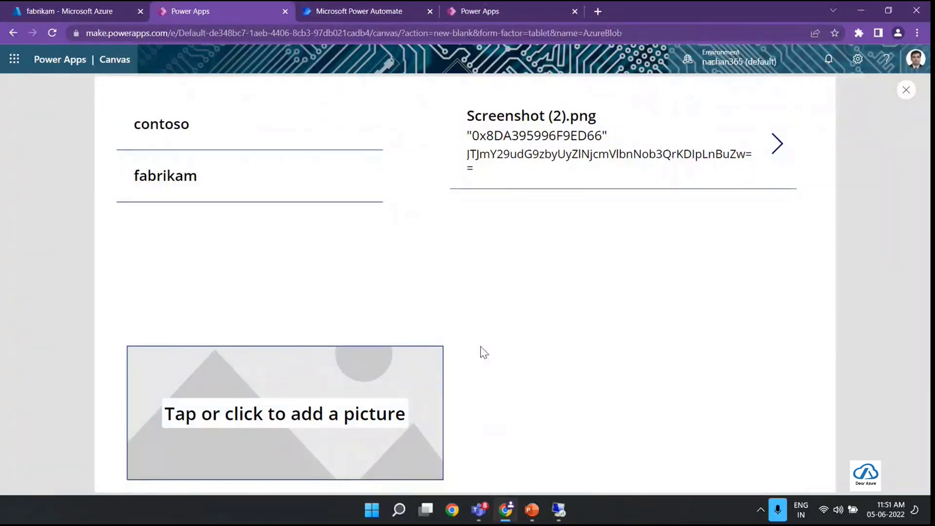
{"action": "left_click", "coordinate": [905, 91]}
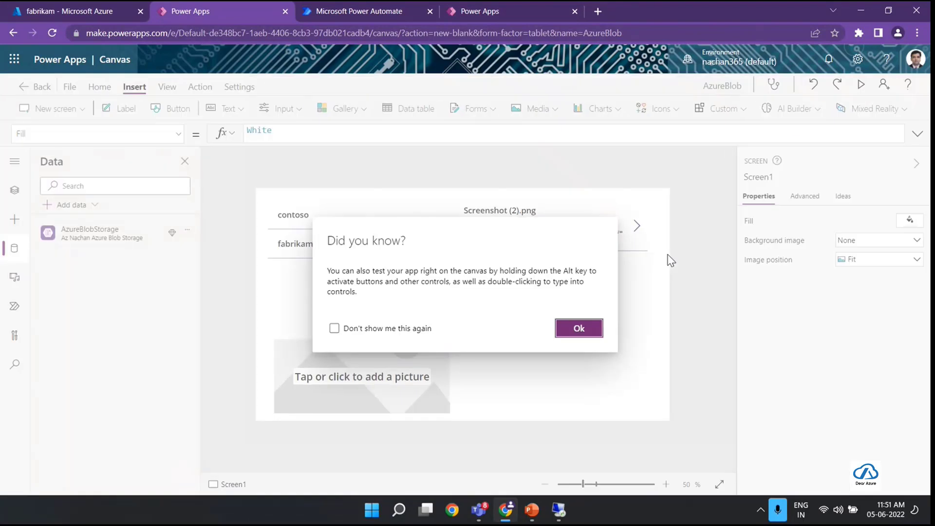
{"action": "left_click", "coordinate": [579, 327]}
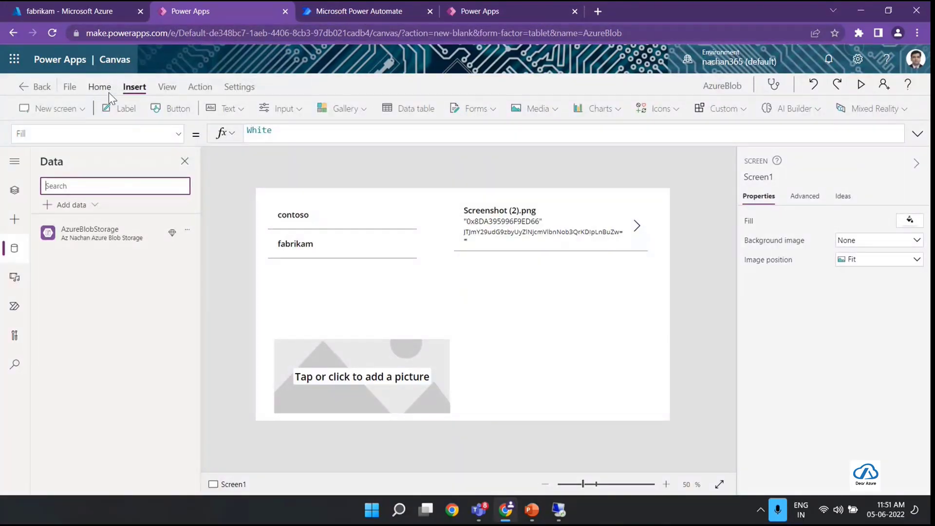
Insert Button1 beside the picture control and caption it 'Upload'.
{"action": "left_click", "coordinate": [174, 108]}
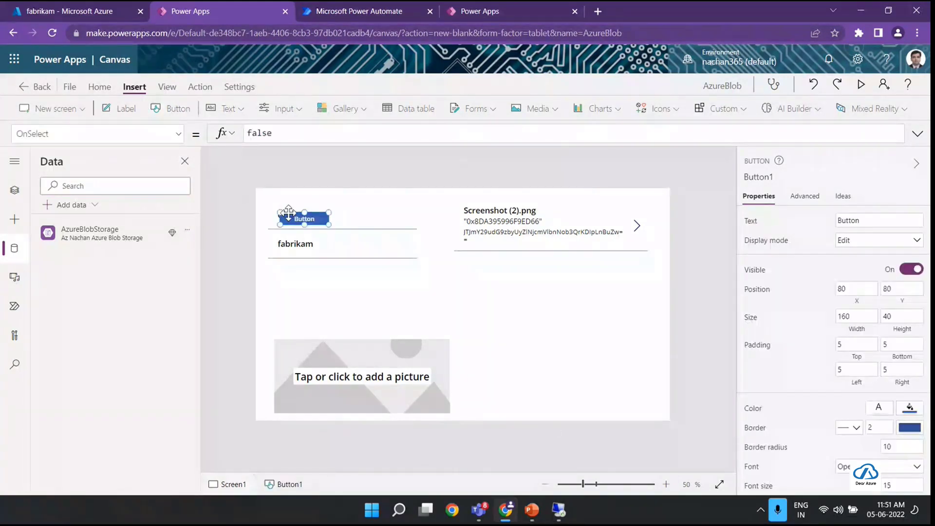
{"action": "left_click_drag", "start_coordinate": [287, 213], "coordinate": [504, 373]}
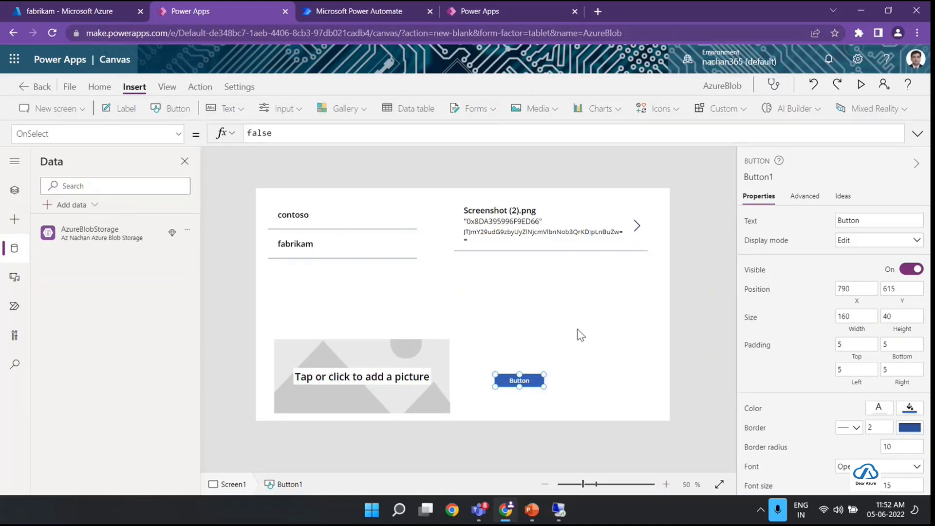
{"action": "left_click", "coordinate": [875, 221]}
{"action": "key", "text": "ctrl+a"}
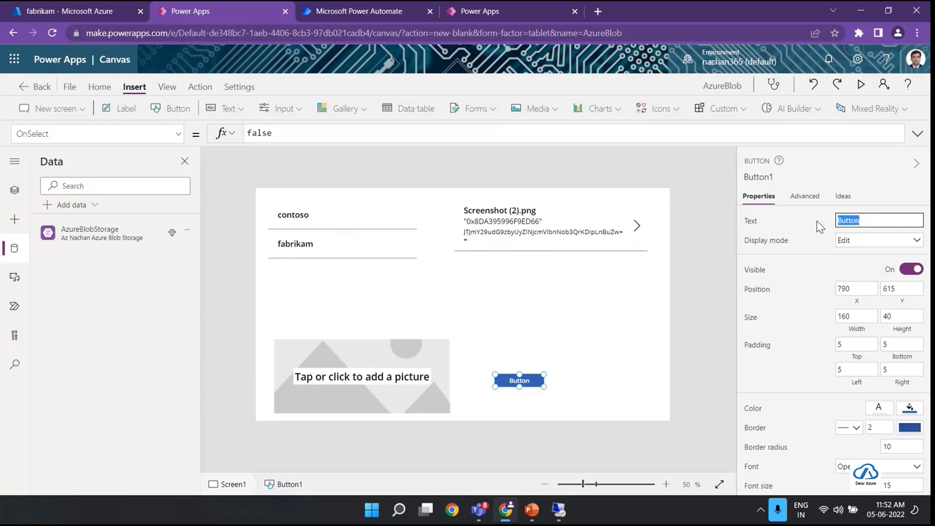
{"action": "type", "text": "Upload"}
Replace the Upload button's default OnSelect 'false' with AzureBlobStorage.CreateFile.
{"action": "left_click", "coordinate": [334, 136]}
{"action": "key", "text": "BackSpace"}
{"action": "key", "text": "BackSpace"}
{"action": "key", "text": "BackSpace"}
{"action": "key", "text": "BackSpace"}
{"action": "key", "text": "BackSpace"}
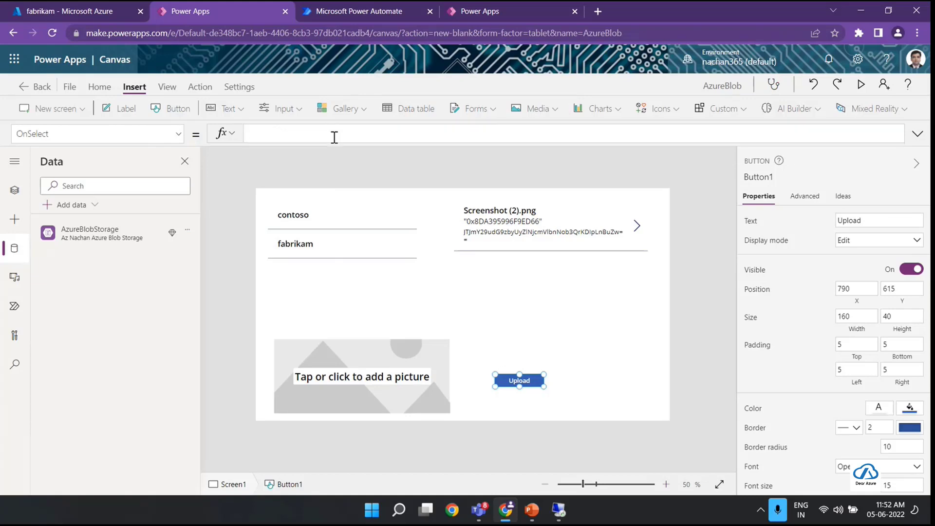
{"action": "type", "text": "Azure"}
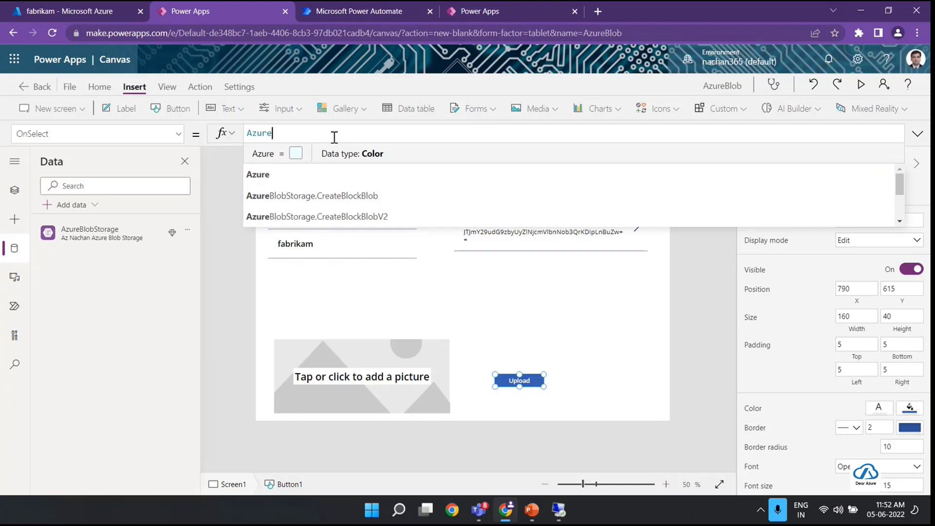
{"action": "key", "text": "Down"}
{"action": "key", "text": "Down"}
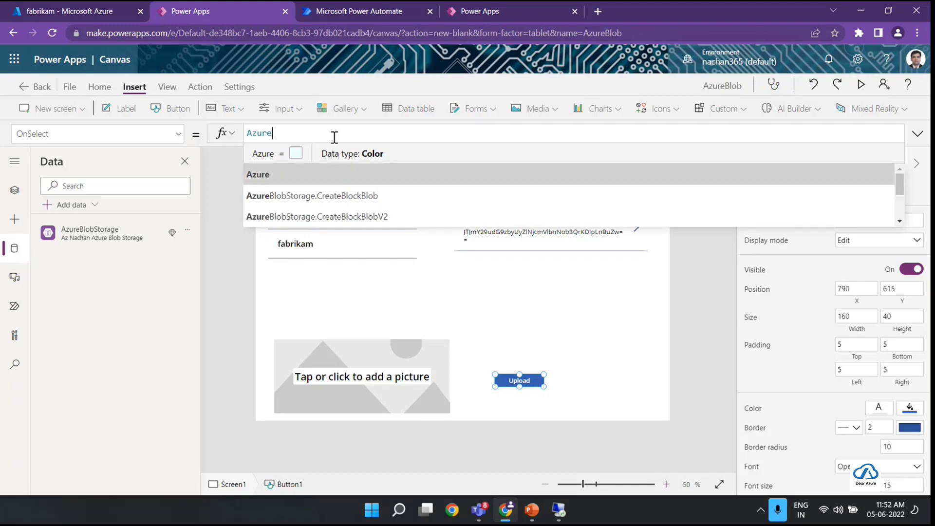
{"action": "type", "text": "Blobl"}
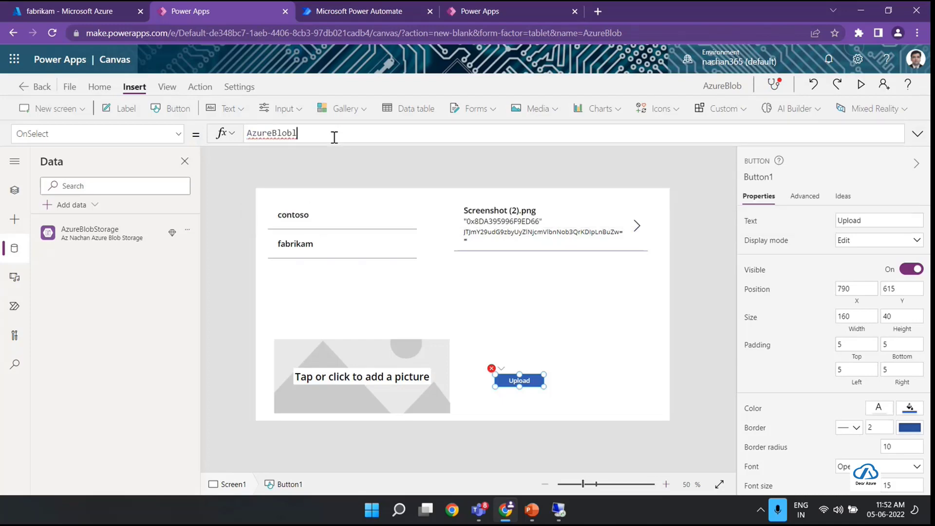
{"action": "key", "text": "BackSpace"}
{"action": "type", "text": "Storage"}
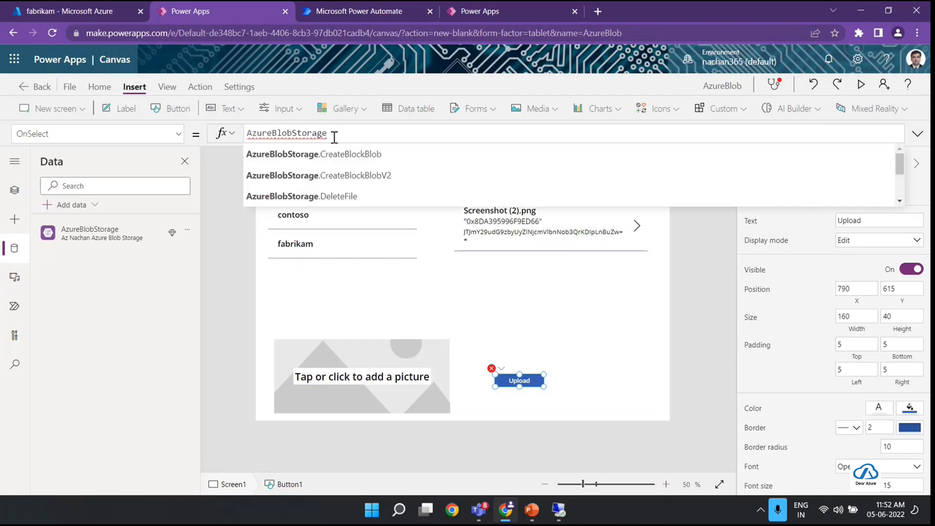
{"action": "type", "text": "."}
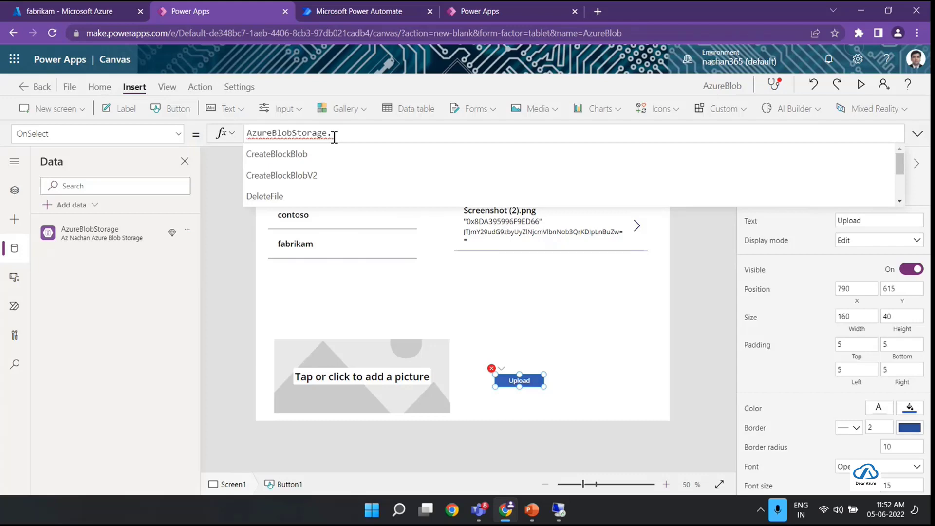
{"action": "type", "text": "create"}
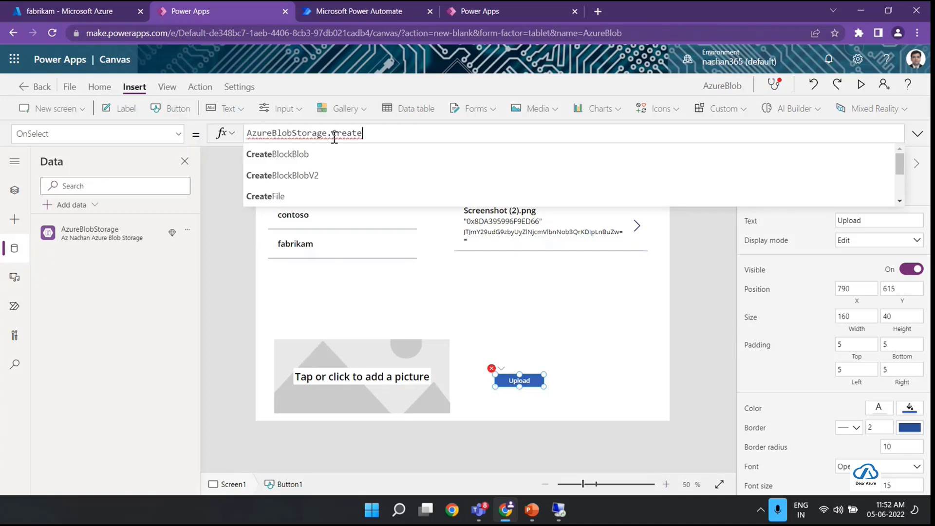
{"action": "key", "text": "Down"}
{"action": "key", "text": "Down"}
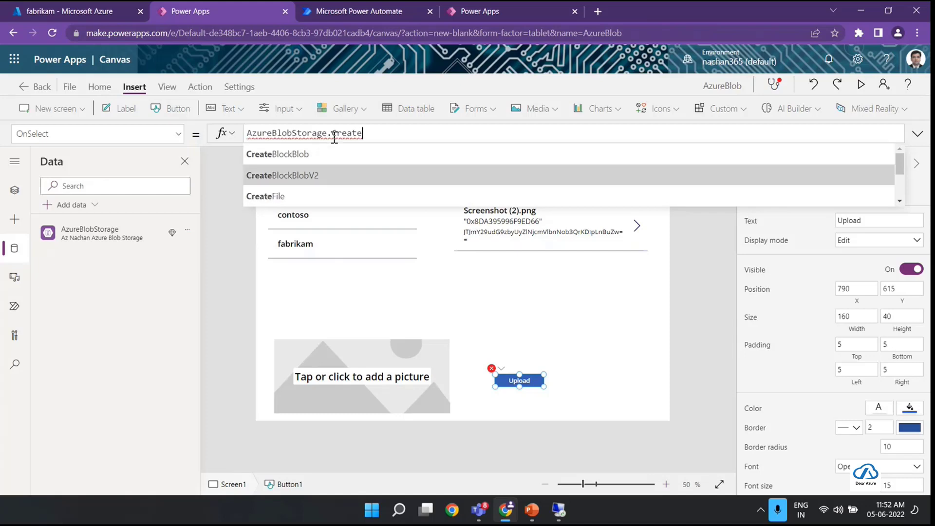
{"action": "key", "text": "Tab"}
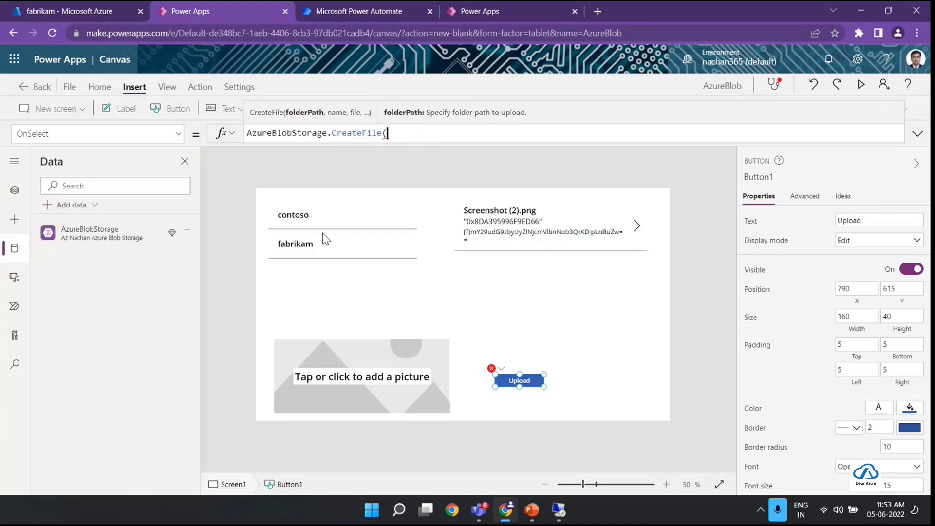
Give CreateFile the arguments Gallery1.Selected.Name and UploadedImage1.Image, then check the formula's error badge.
{"action": "type", "text": "Gallery1"}
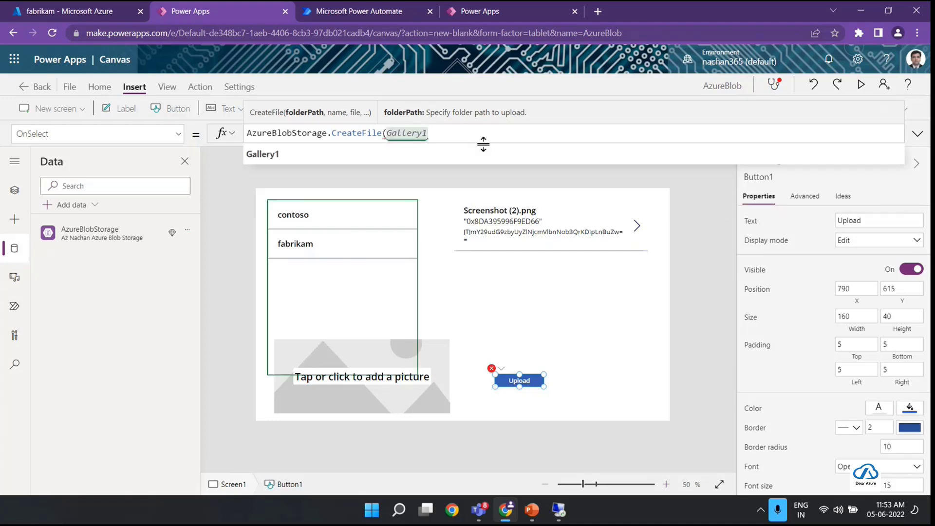
{"action": "type", "text": ".Sel"}
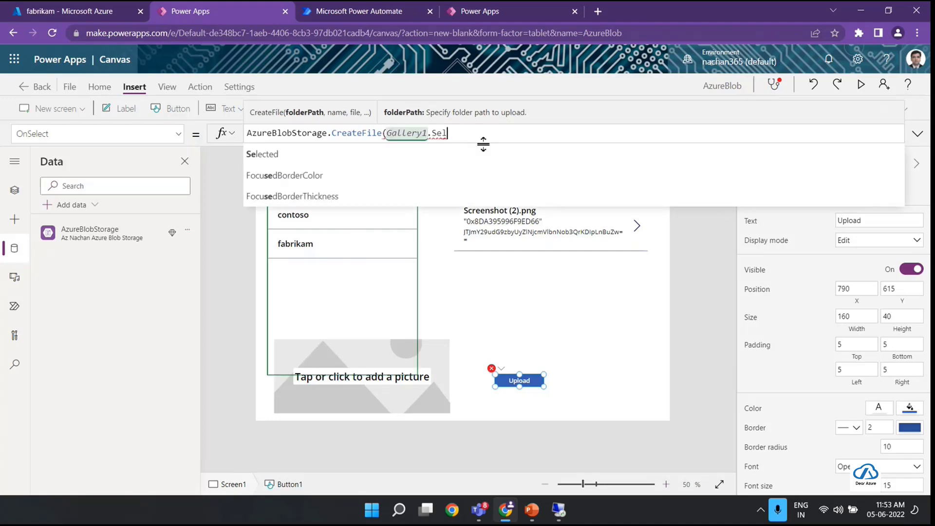
{"action": "type", "text": "ected"}
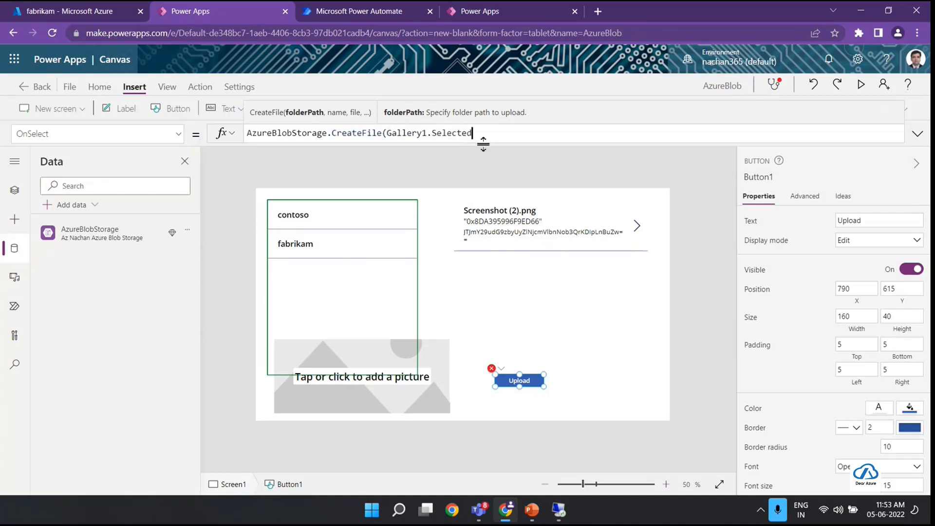
{"action": "type", "text": ".N"}
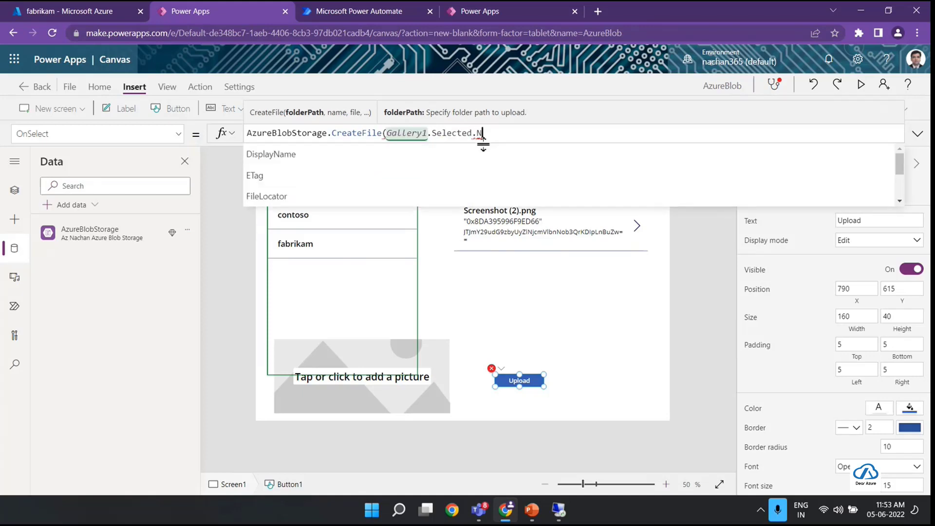
{"action": "type", "text": "ame"}
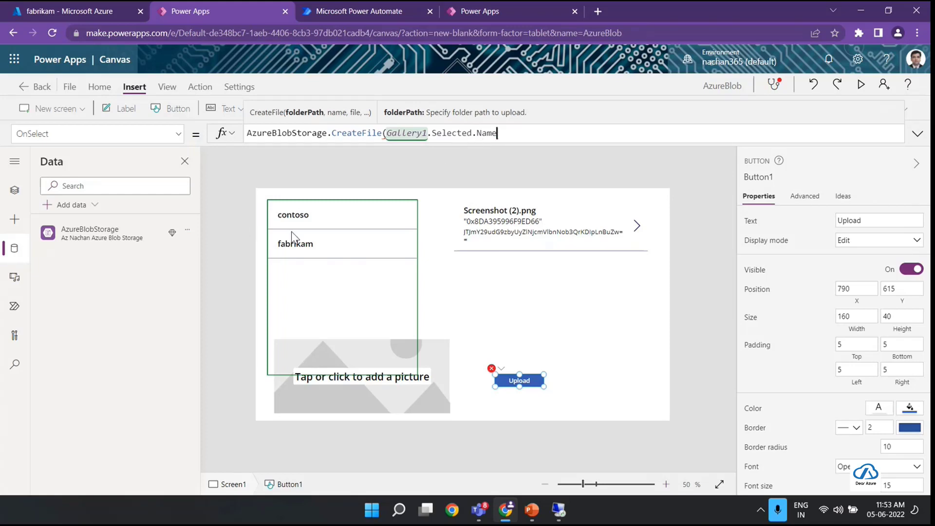
{"action": "type", "text": ","}
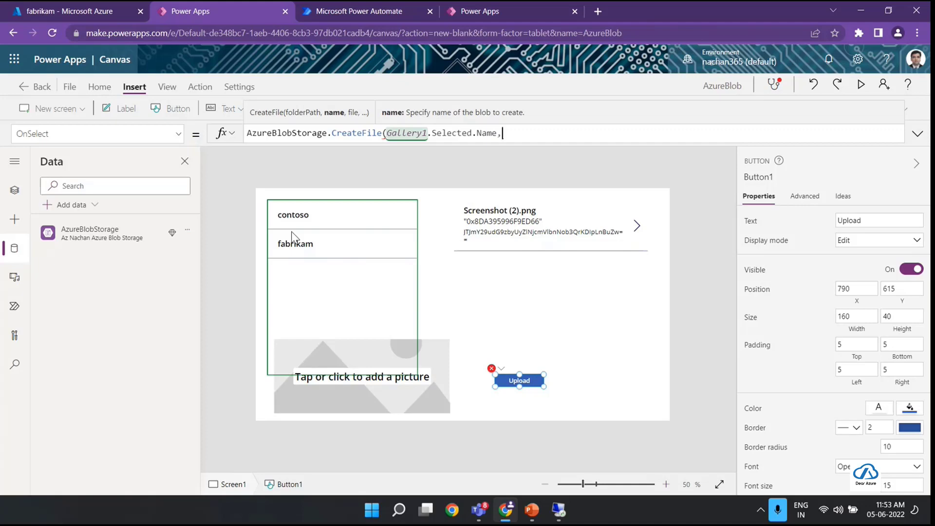
{"action": "type", "text": "Upl"}
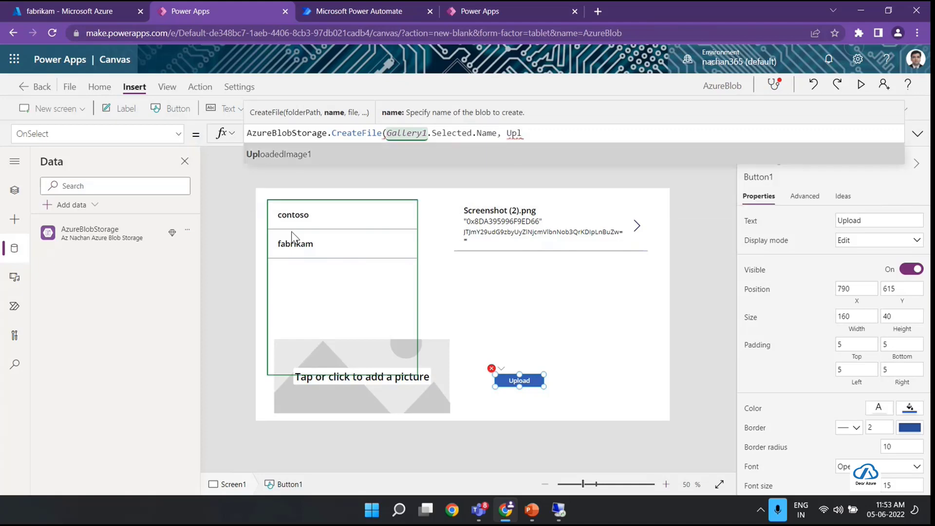
{"action": "key", "text": "Tab"}
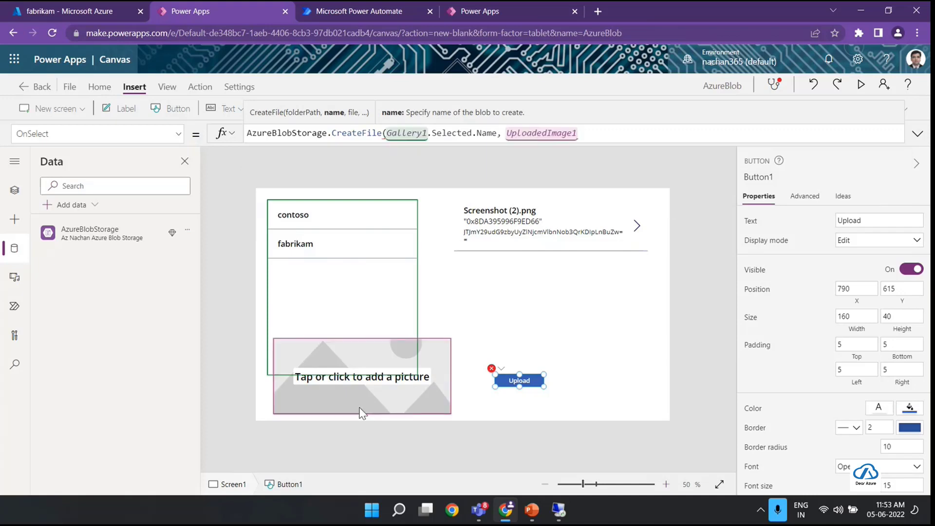
{"action": "type", "text": ".Im"}
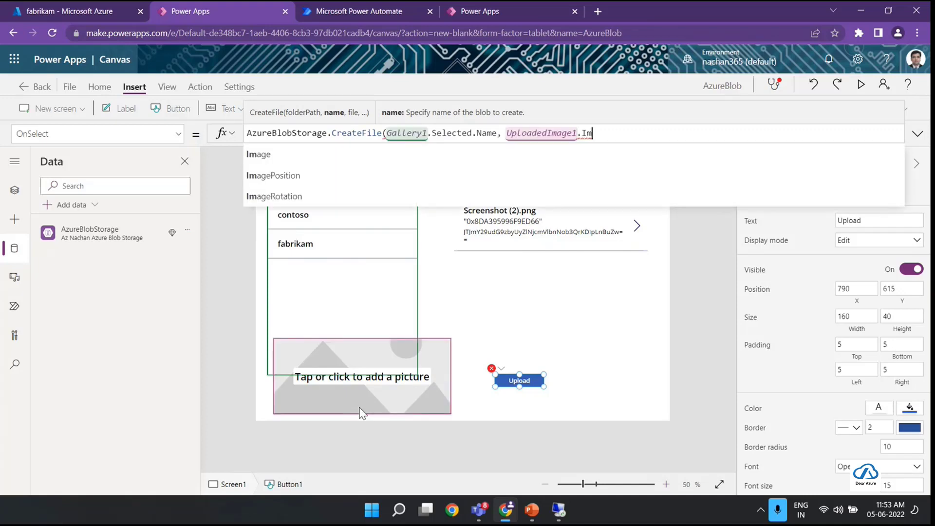
{"action": "key", "text": "Tab"}
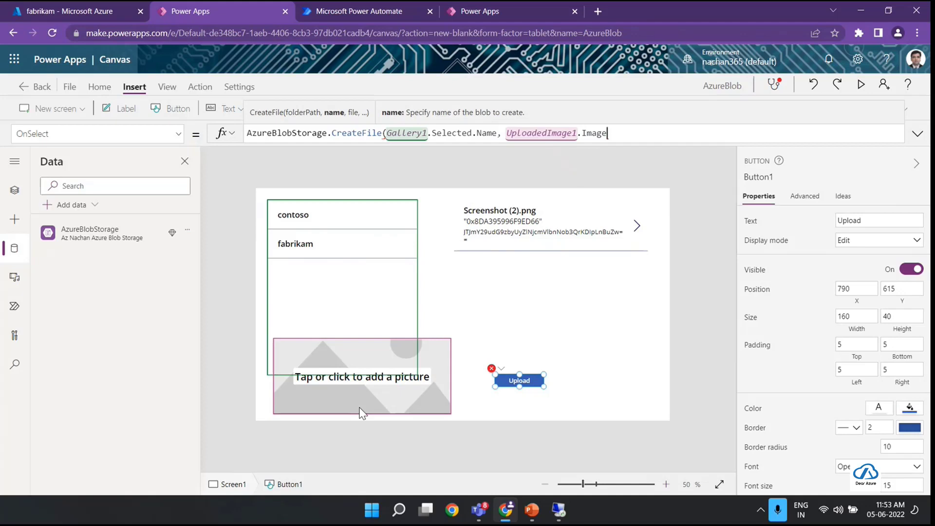
{"action": "type", "text": ")"}
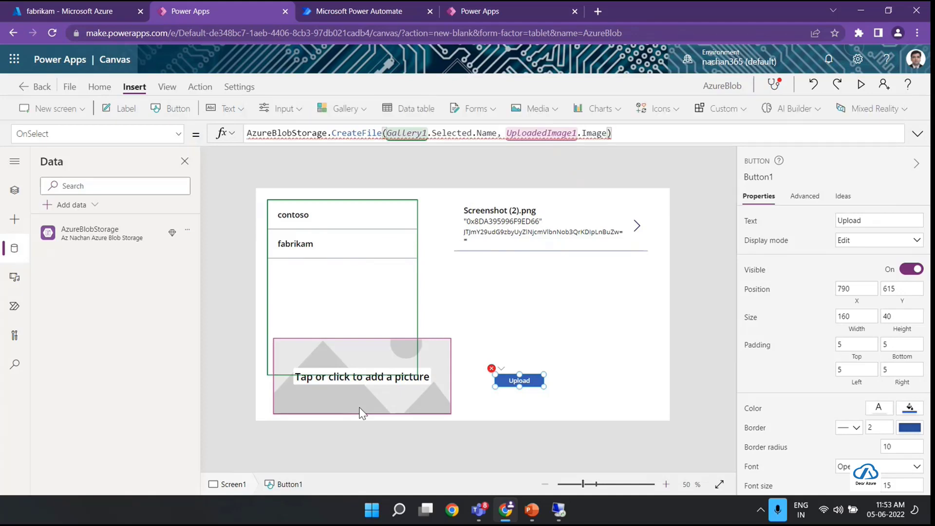
{"action": "key", "text": "BackSpace"}
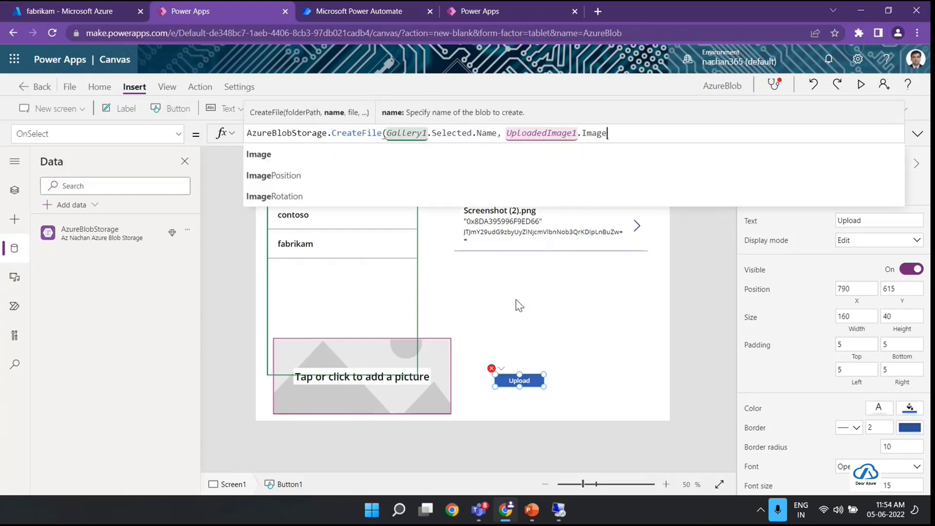
{"action": "type", "text": ","}
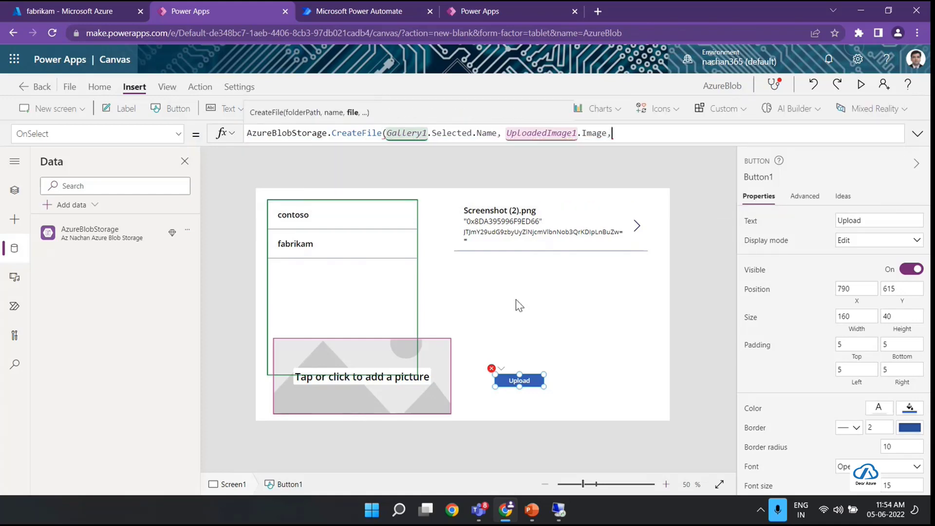
{"action": "left_click", "coordinate": [366, 117]}
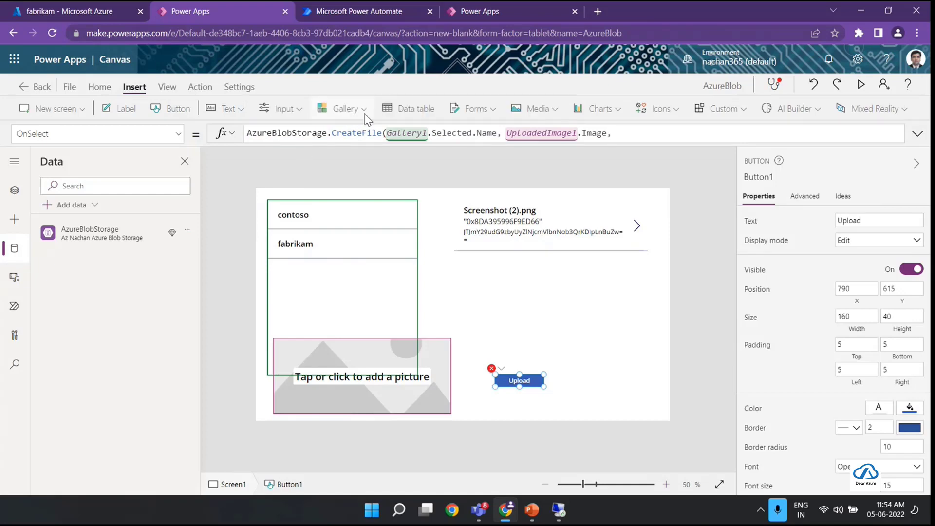
{"action": "left_click", "coordinate": [636, 137]}
{"action": "key", "text": "BackSpace"}
{"action": "type", "text": ")"}
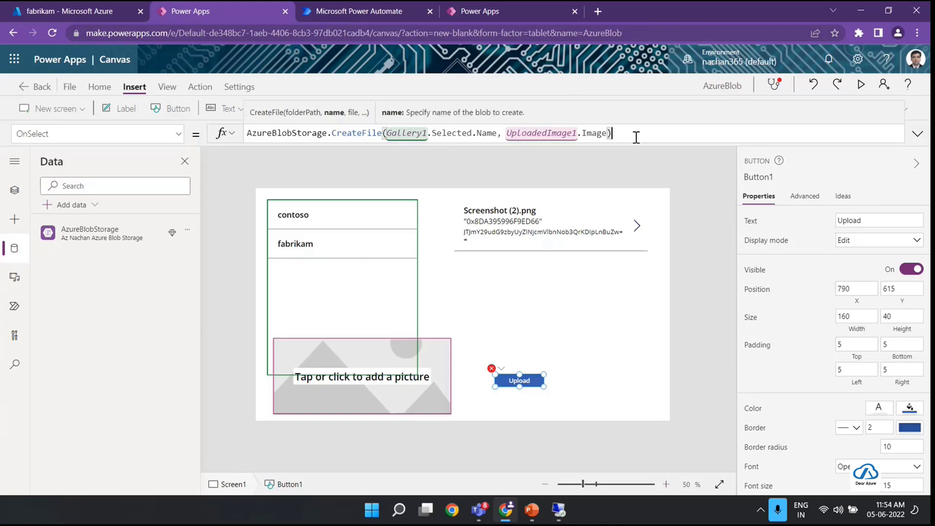
{"action": "left_click", "coordinate": [630, 287]}
{"action": "left_click", "coordinate": [518, 388]}
{"action": "left_click", "coordinate": [502, 370]}
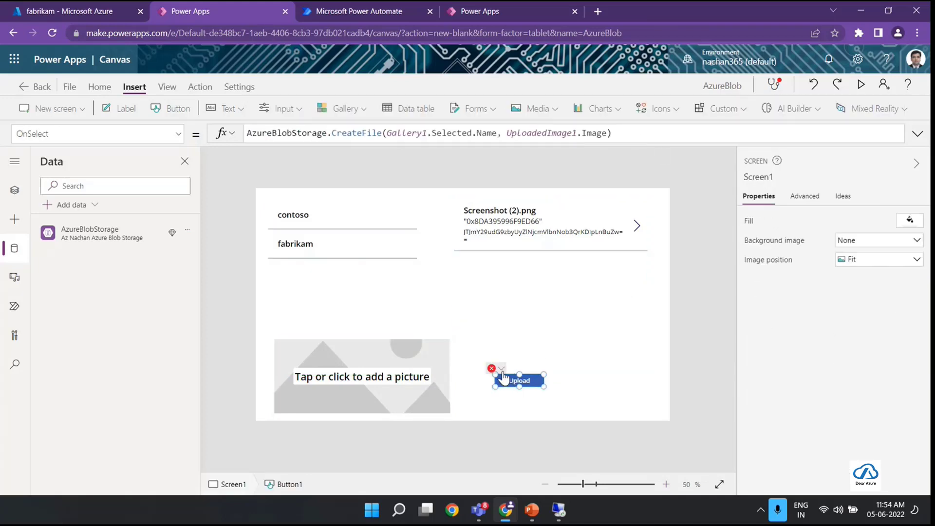
{"action": "left_click", "coordinate": [519, 386]}
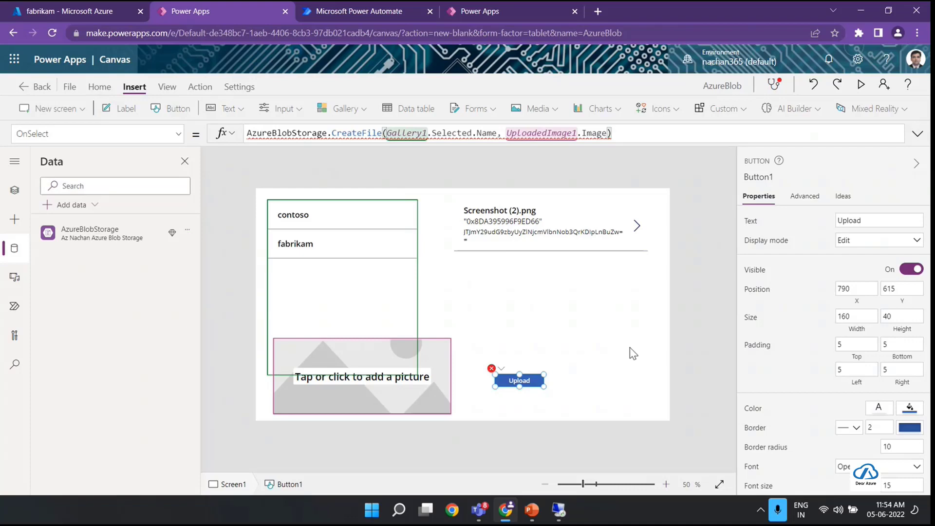
{"action": "left_click", "coordinate": [388, 132]}
{"action": "left_click", "coordinate": [508, 132]}
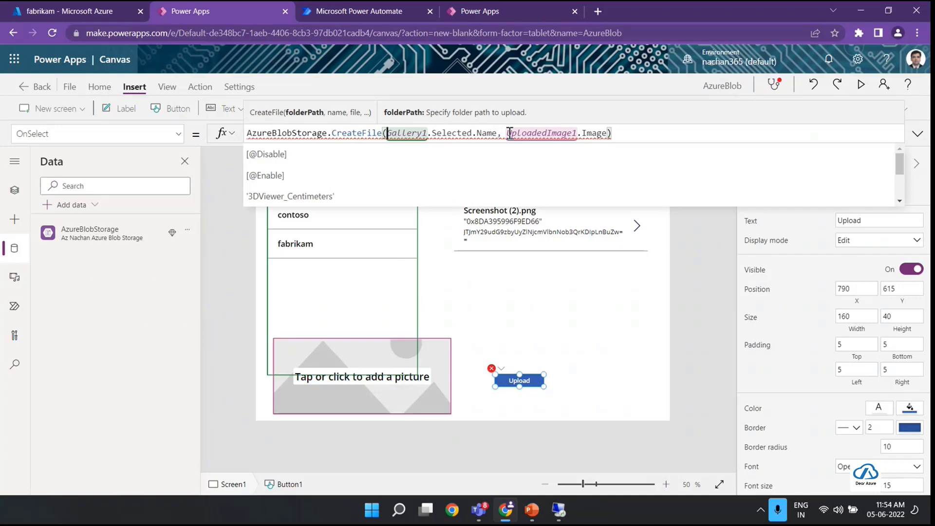
{"action": "key", "text": "ctrl+Right"}
{"action": "key", "text": "ctrl+Right"}
{"action": "key", "text": "ctrl+Right"}
{"action": "key", "text": "ctrl+Right"}
{"action": "key", "text": "ctrl+Right"}
{"action": "key", "text": "ctrl+Right"}
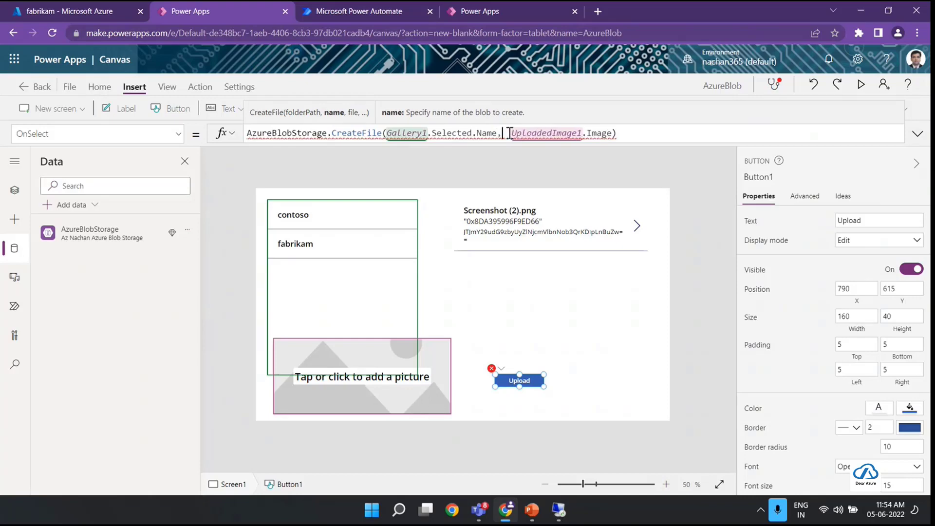
{"action": "left_click", "coordinate": [507, 353]}
Add a text input box and insert TextInput1.Text as the blob name in CreateFile.
{"action": "left_click", "coordinate": [224, 108]}
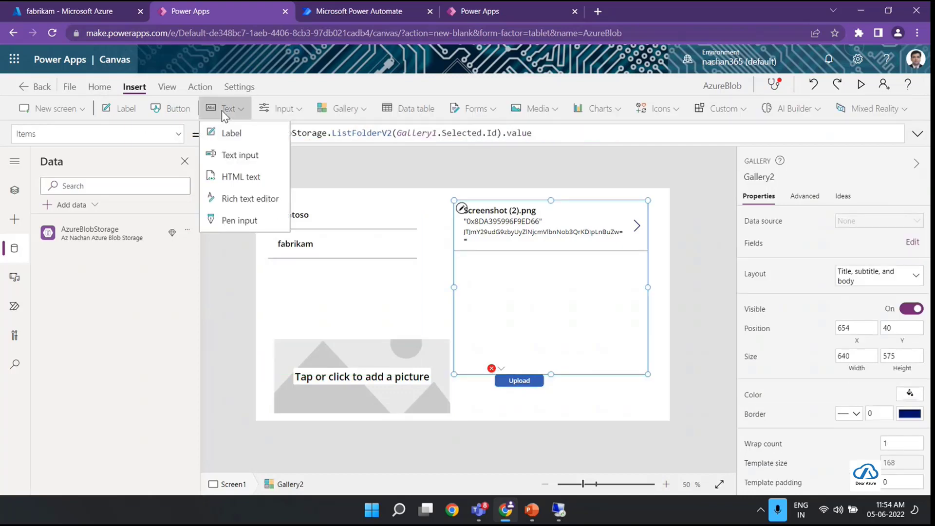
{"action": "left_click", "coordinate": [240, 155]}
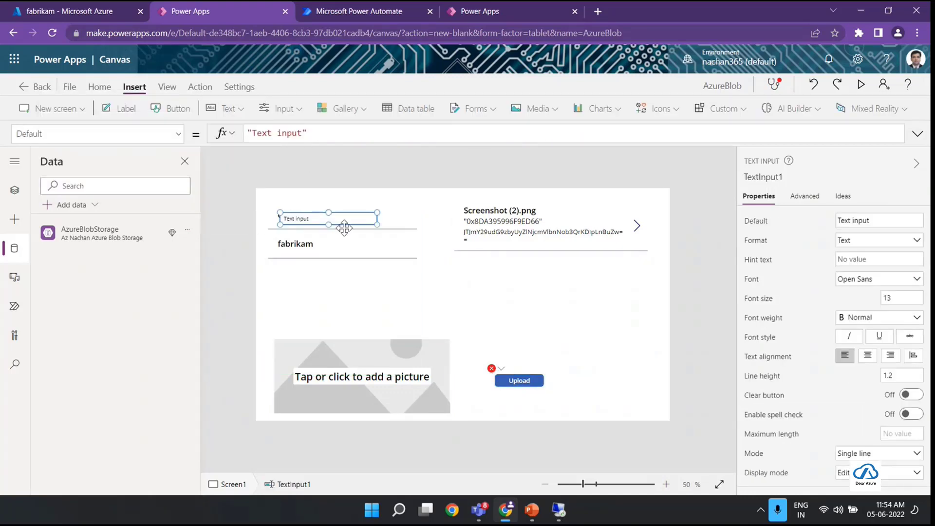
{"action": "left_click_drag", "start_coordinate": [337, 214], "coordinate": [541, 346]}
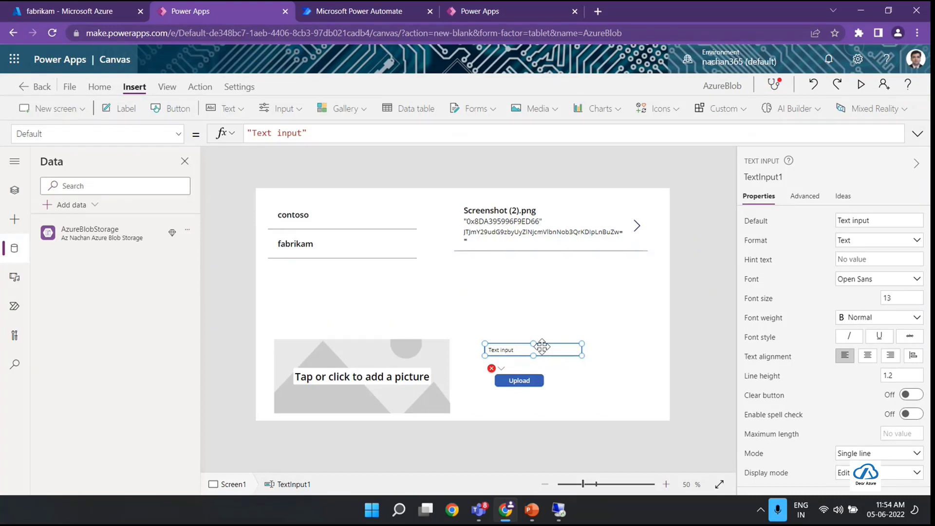
{"action": "left_click", "coordinate": [519, 380]}
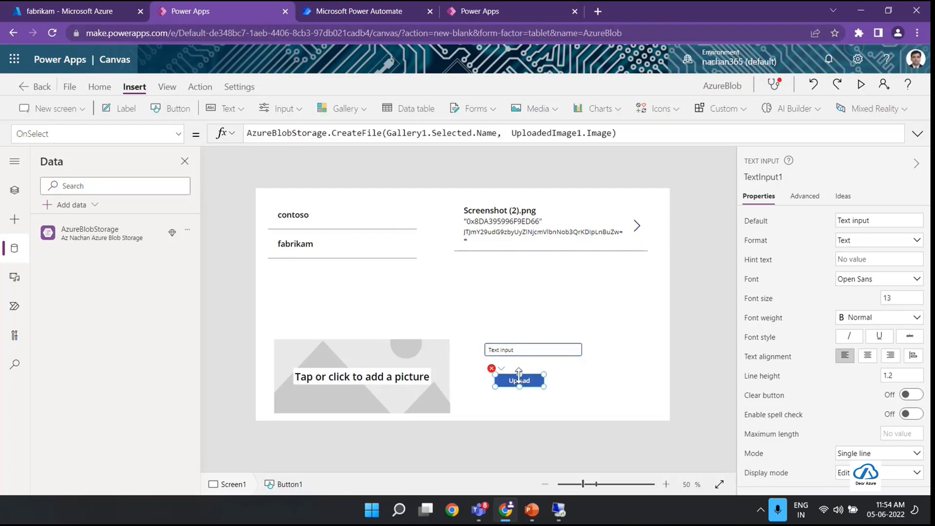
{"action": "left_click", "coordinate": [505, 132]}
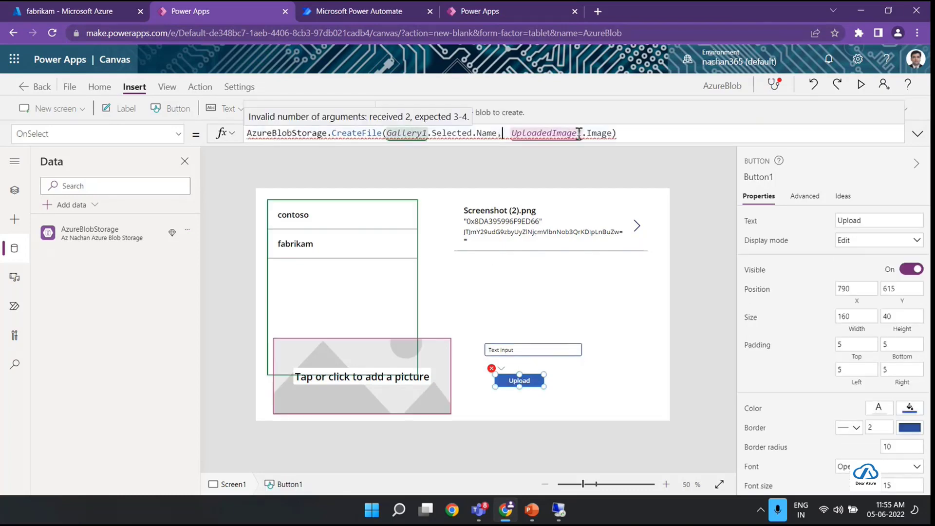
{"action": "type", "text": "Text "}
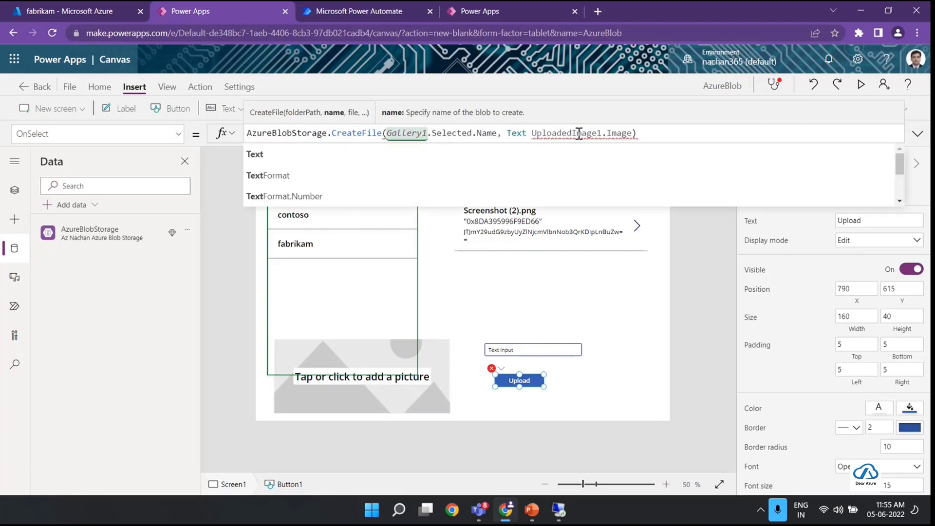
{"action": "type", "text": "Inpu"}
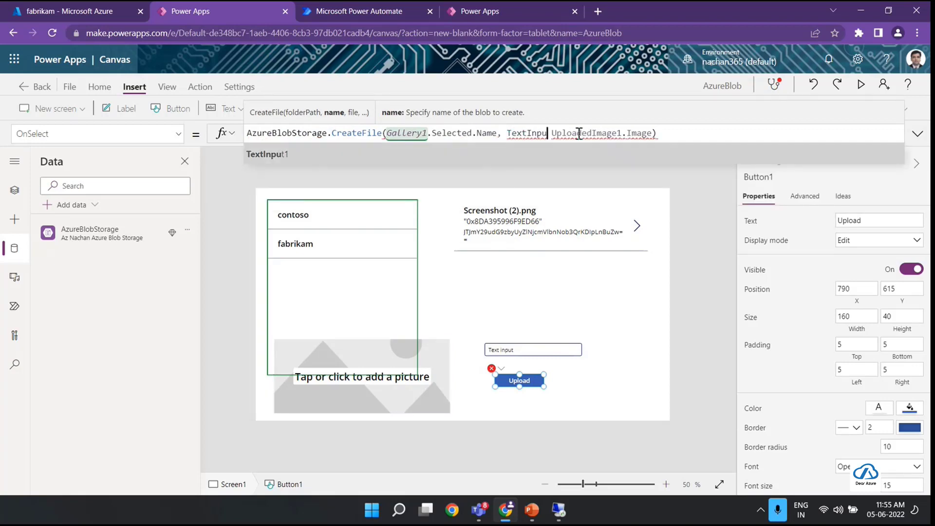
{"action": "type", "text": "t1"}
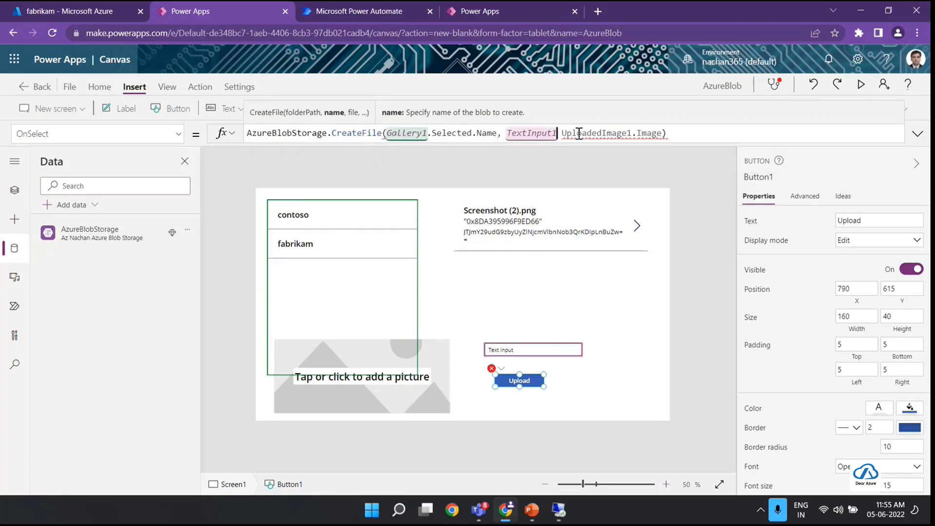
{"action": "type", "text": ".Text"}
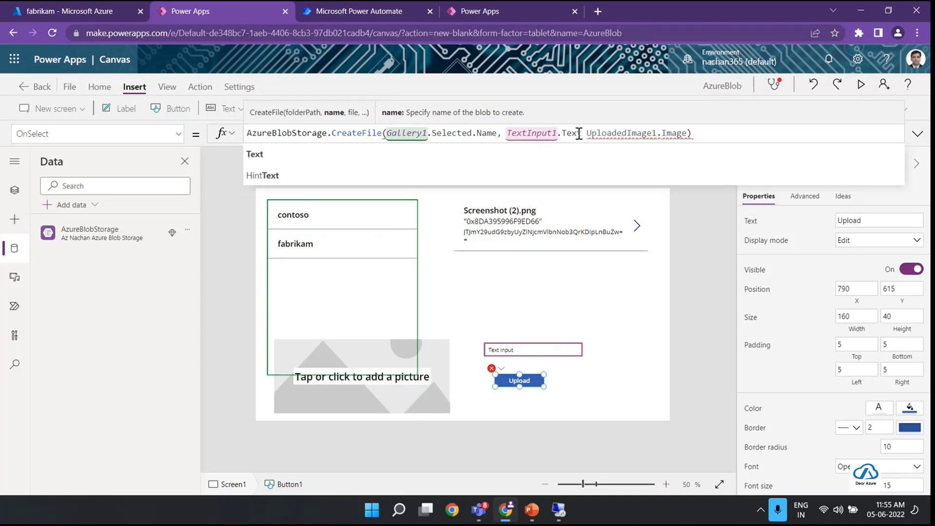
{"action": "type", "text": ","}
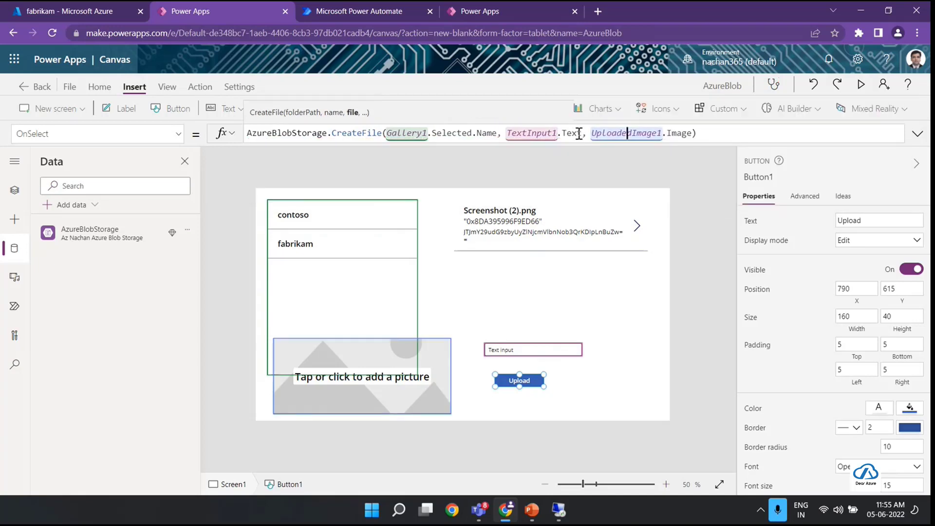
Rearrange the Upload button and text input so the box sits just above Upload.
{"action": "left_click", "coordinate": [617, 286]}
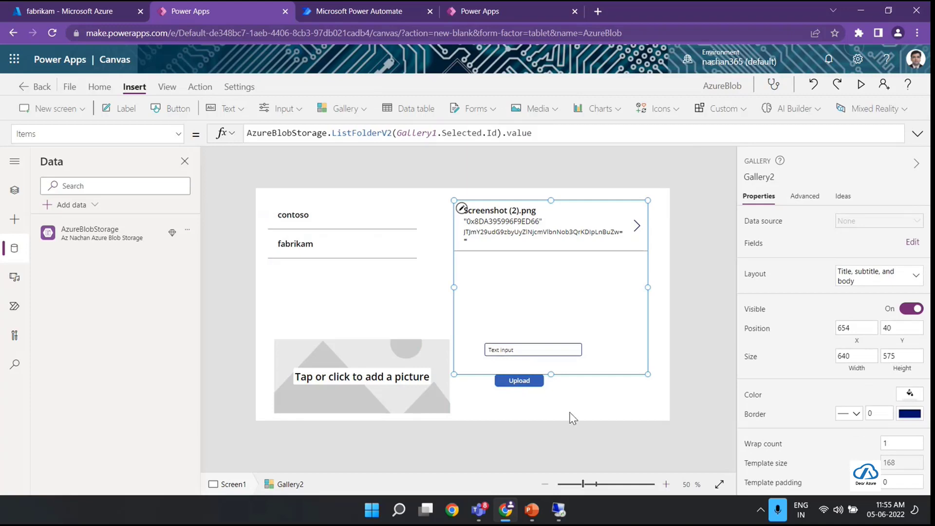
{"action": "left_click", "coordinate": [526, 390]}
{"action": "left_click_drag", "start_coordinate": [513, 380], "coordinate": [479, 401]}
{"action": "left_click", "coordinate": [544, 347]}
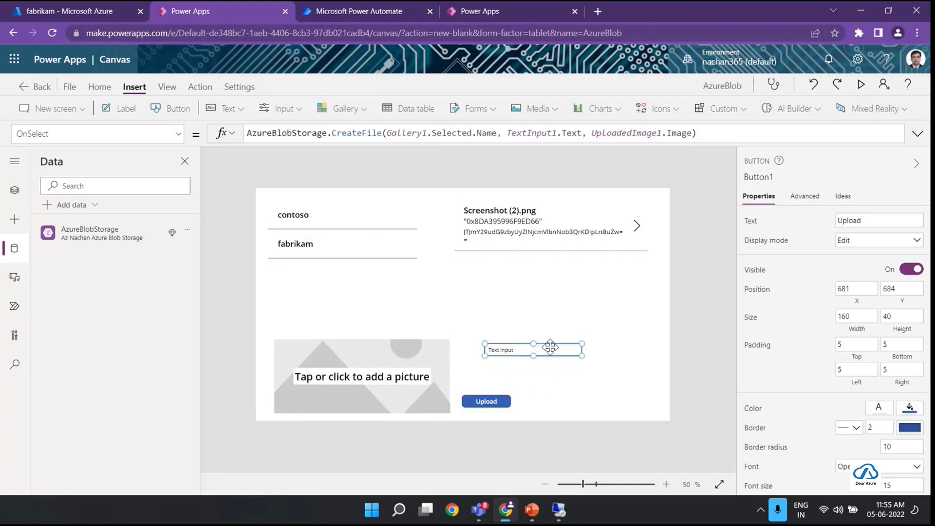
{"action": "left_click_drag", "start_coordinate": [559, 348], "coordinate": [536, 383]}
{"action": "left_click", "coordinate": [640, 398]}
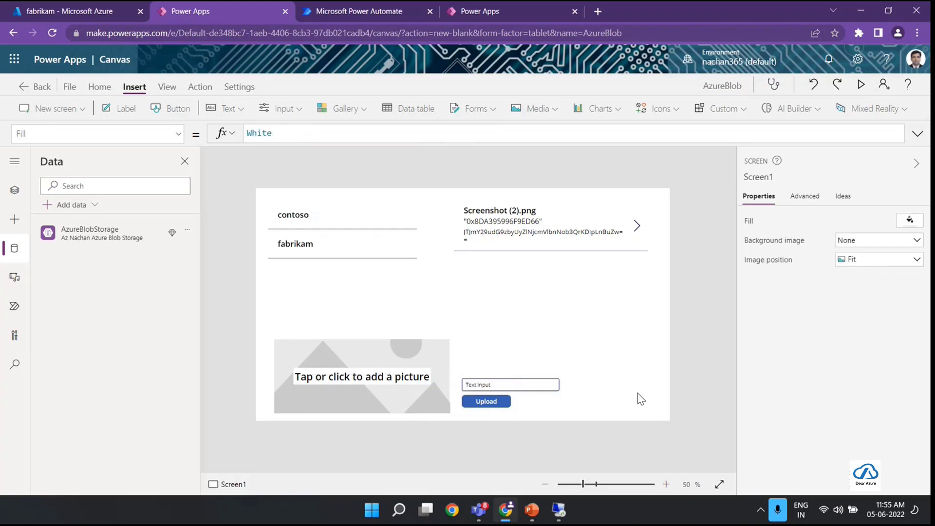
Preview the app, select the fabrikam container, and load target.png into the picture control.
{"action": "left_click", "coordinate": [860, 84]}
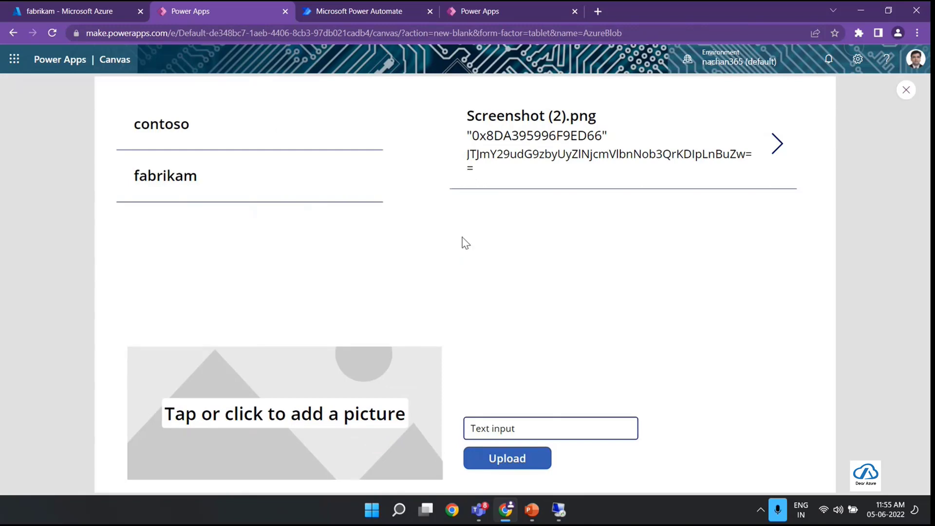
{"action": "left_click", "coordinate": [182, 175]}
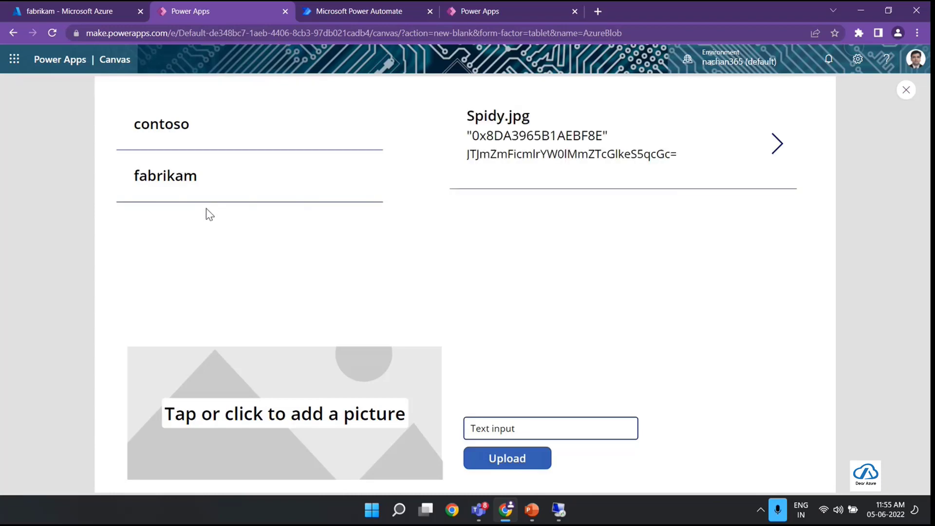
{"action": "left_click", "coordinate": [257, 416]}
{"action": "left_click", "coordinate": [316, 139]}
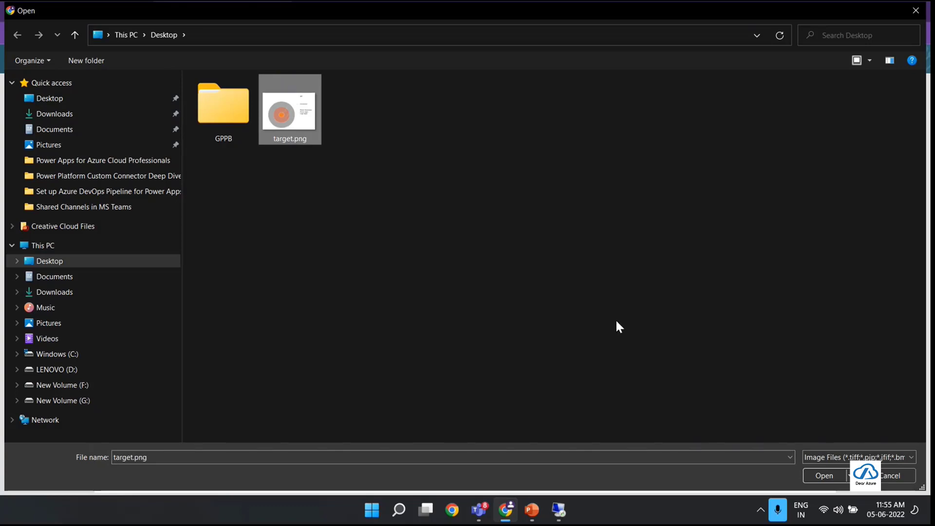
{"action": "left_click", "coordinate": [817, 476]}
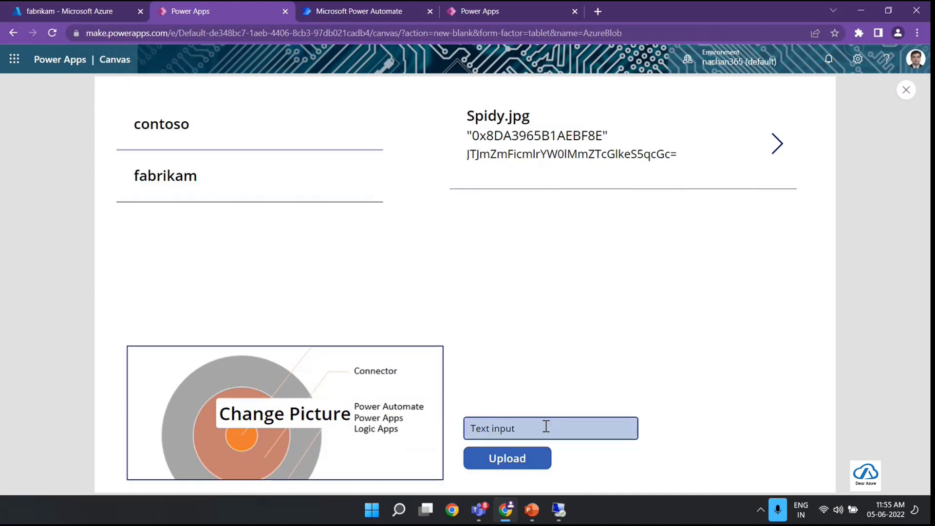
Name the blob 'Target', upload it, and reload the fabrikam blob list.
{"action": "left_click", "coordinate": [517, 428]}
{"action": "key", "text": "ctrl+a"}
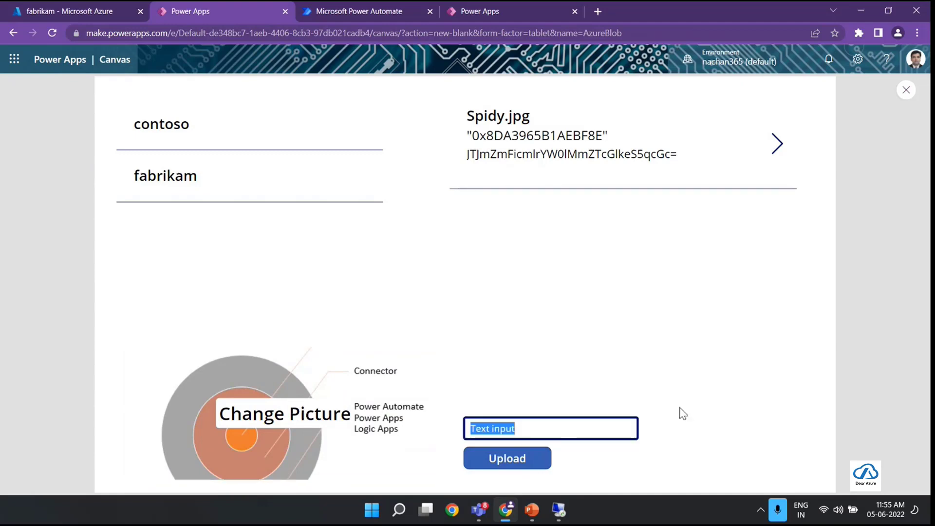
{"action": "type", "text": "Target"}
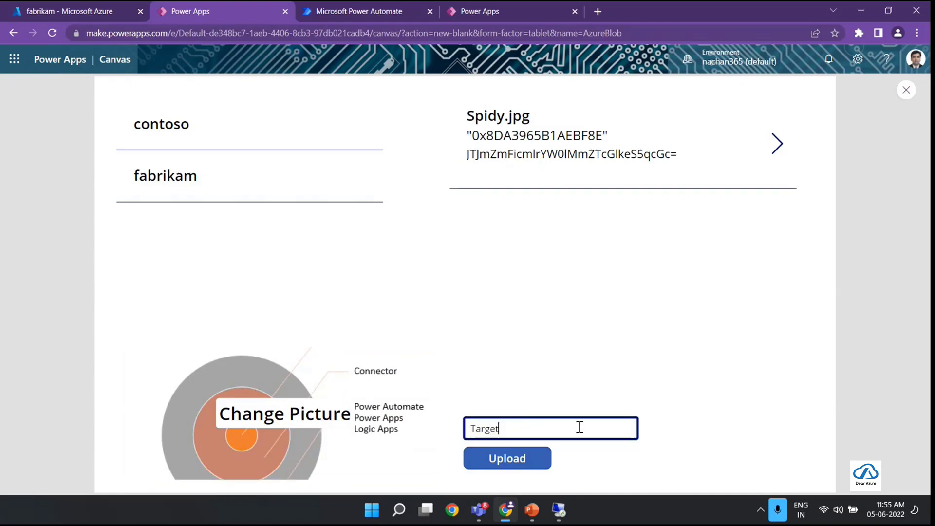
{"action": "left_click", "coordinate": [513, 460]}
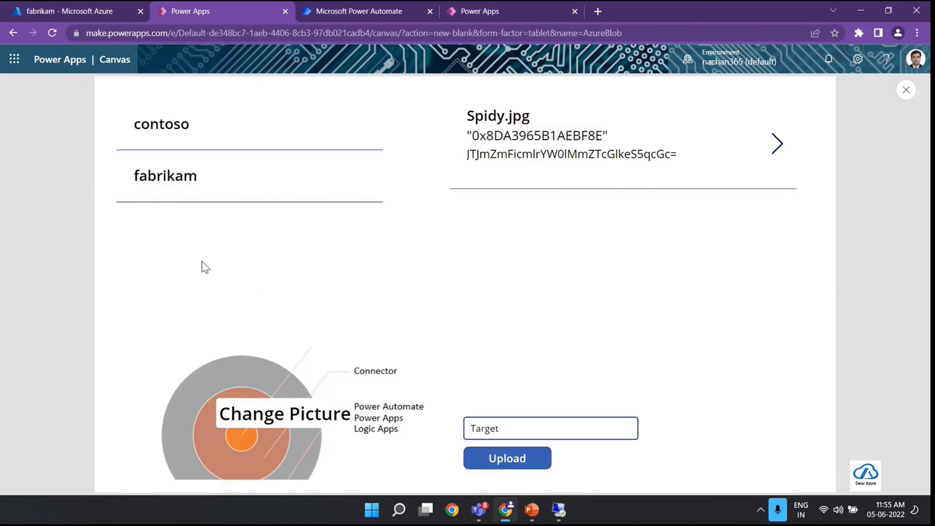
{"action": "left_click", "coordinate": [152, 121]}
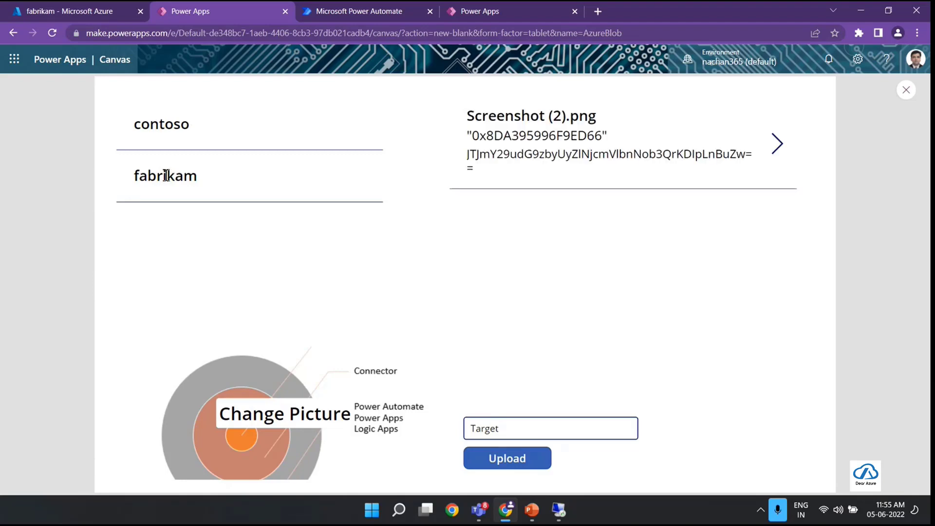
{"action": "left_click", "coordinate": [171, 174]}
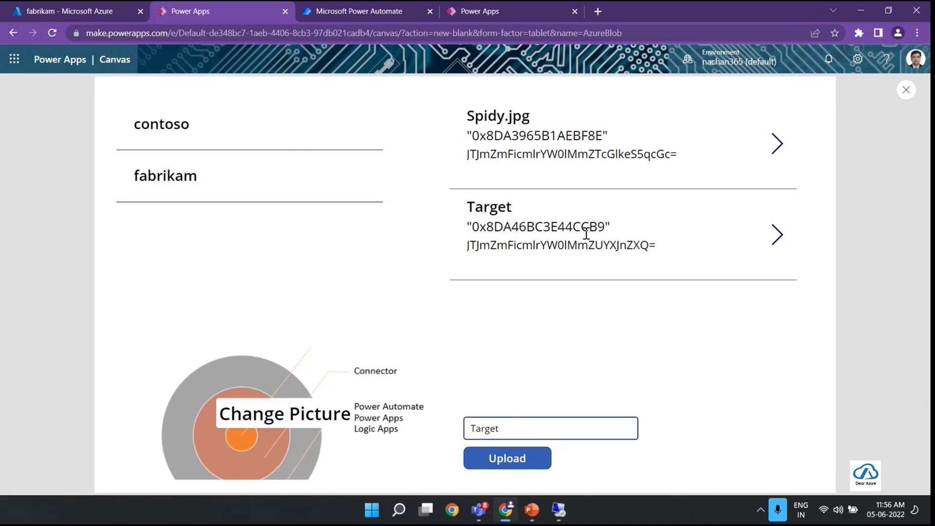
{"action": "left_click", "coordinate": [94, 4]}
Refresh fabrikam's blob list and mark the new Target blob (19.44 KiB) beside Spidy.jpg.
{"action": "left_click", "coordinate": [354, 141]}
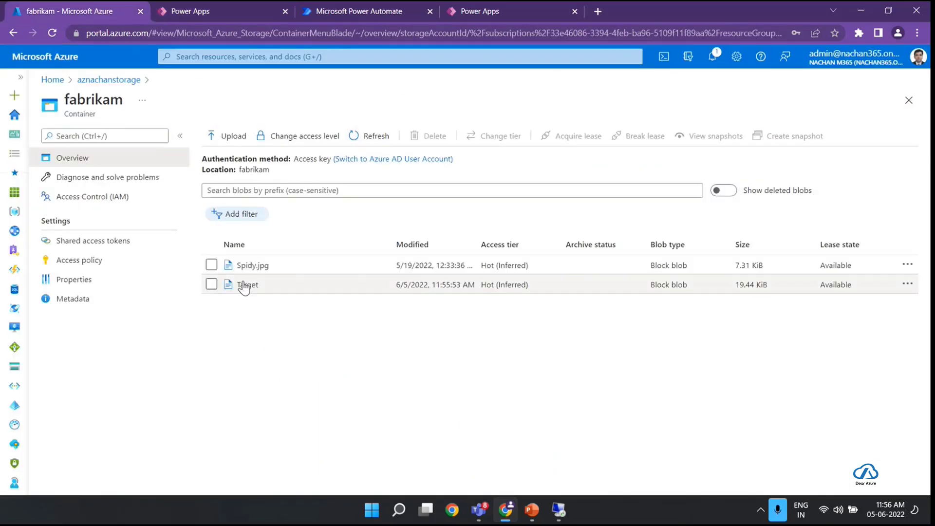
{"action": "left_click", "coordinate": [211, 285]}
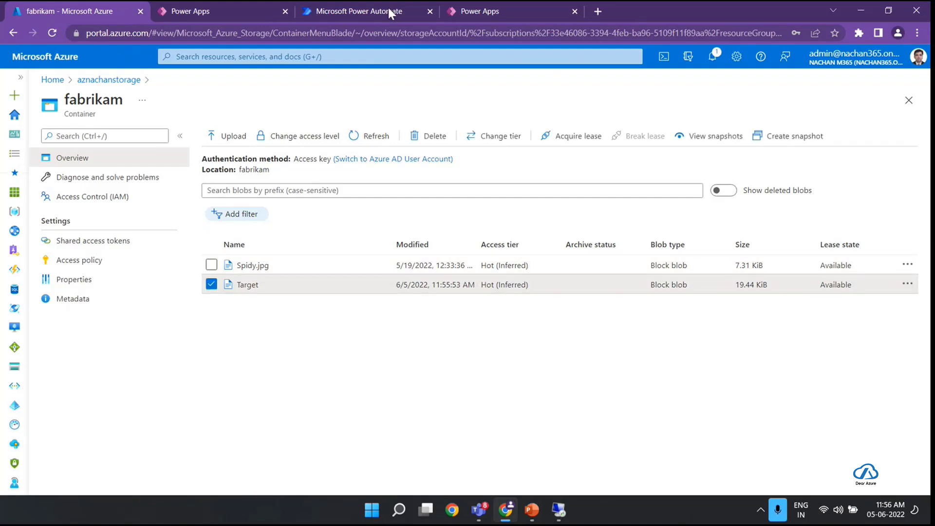
Close the app preview, dismiss the 'Did you know?' tip, and select the gallery row's NextArrow2 icon.
{"action": "left_click", "coordinate": [457, 12]}
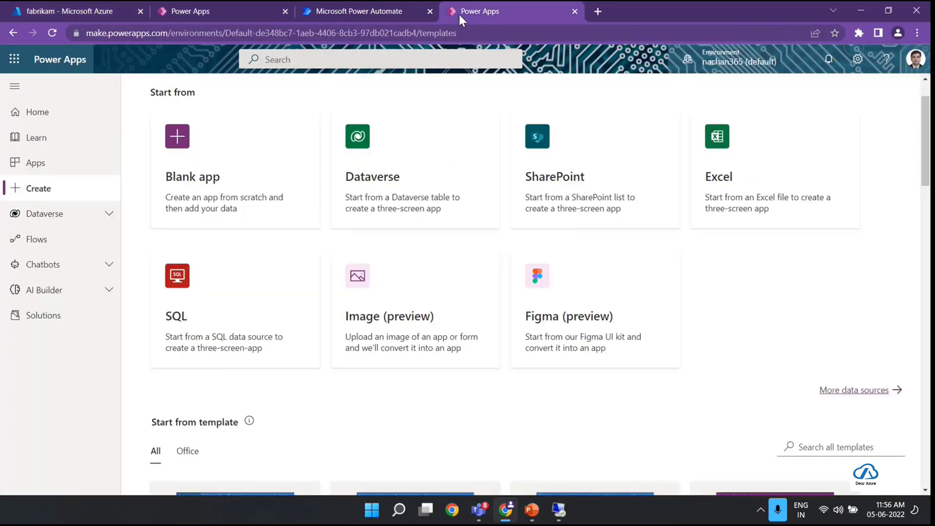
{"action": "left_click", "coordinate": [243, 6]}
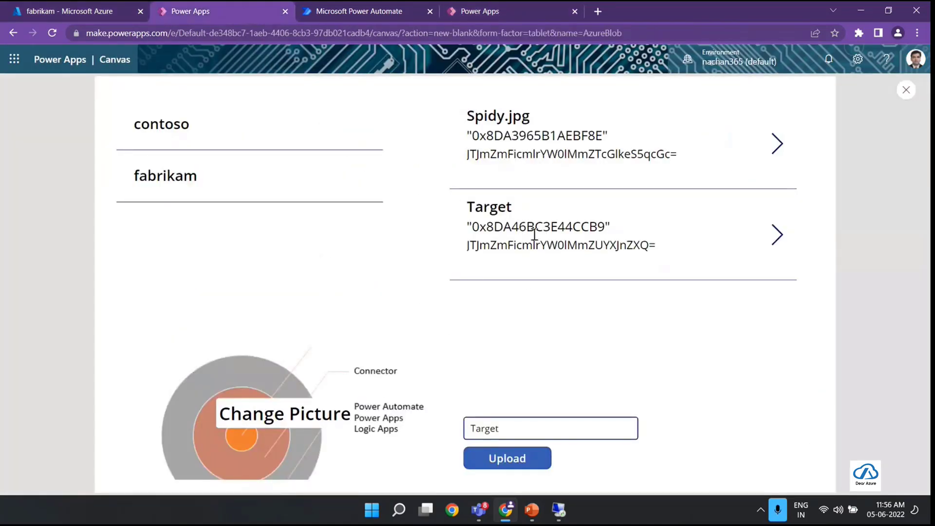
{"action": "left_click", "coordinate": [907, 90]}
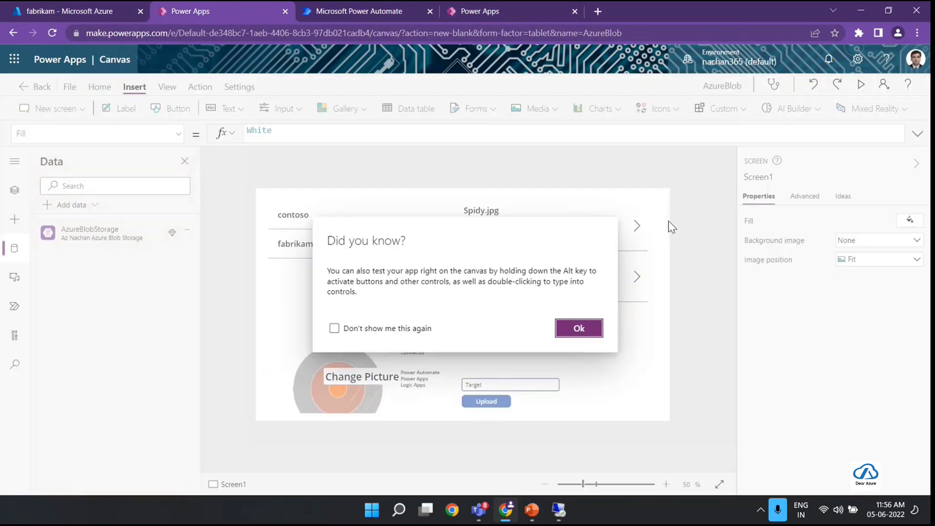
{"action": "left_click", "coordinate": [579, 328]}
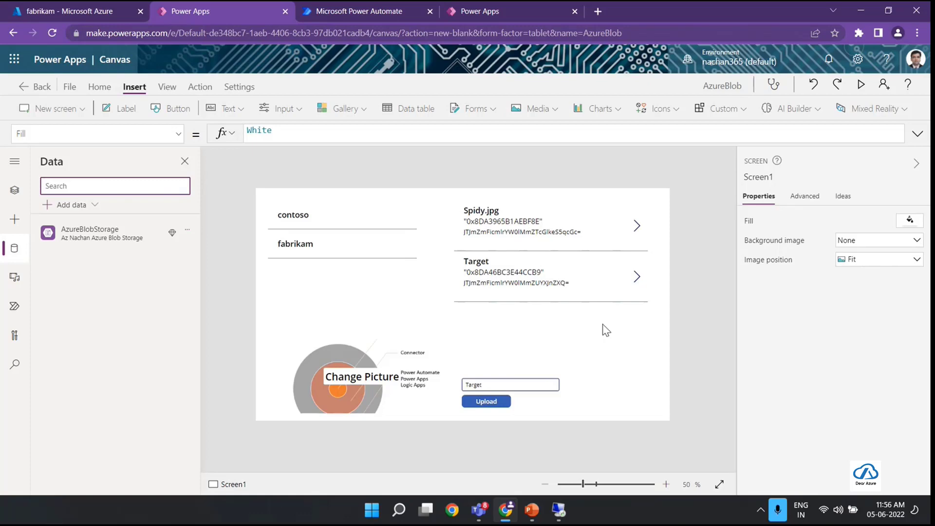
{"action": "left_click", "coordinate": [639, 227]}
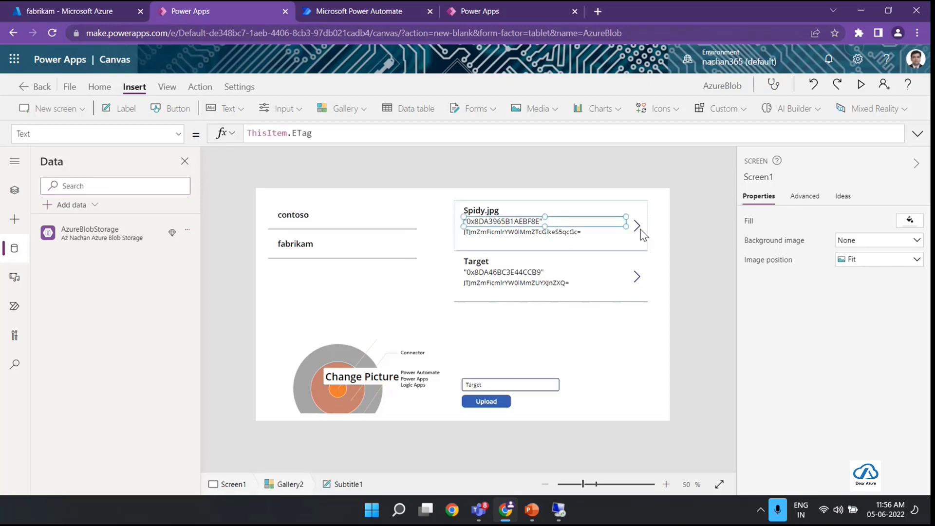
{"action": "left_click", "coordinate": [637, 227]}
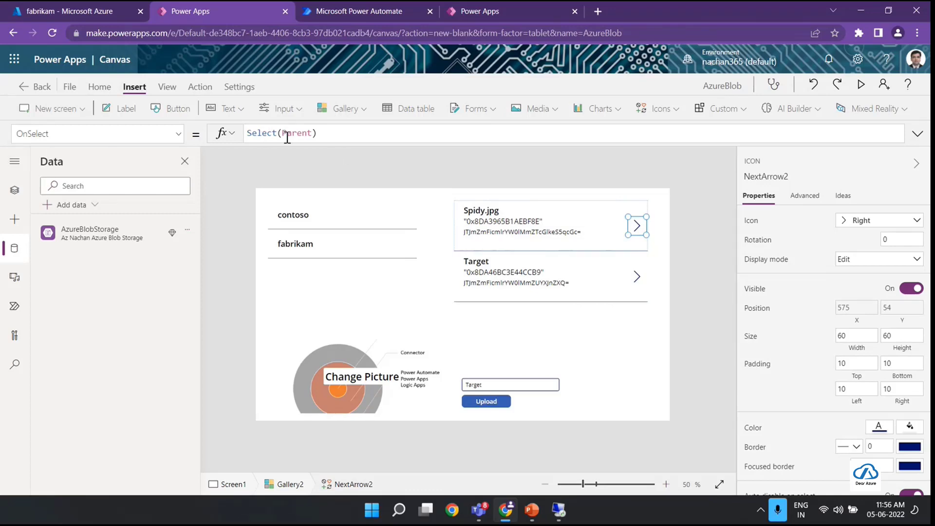
Replace the arrow's OnSelect with Launch(AzureBlobStorage.CreateShareLinkByPath(ThisItem.Path).WebUrl).
{"action": "left_click_drag", "start_coordinate": [316, 133], "coordinate": [208, 134]}
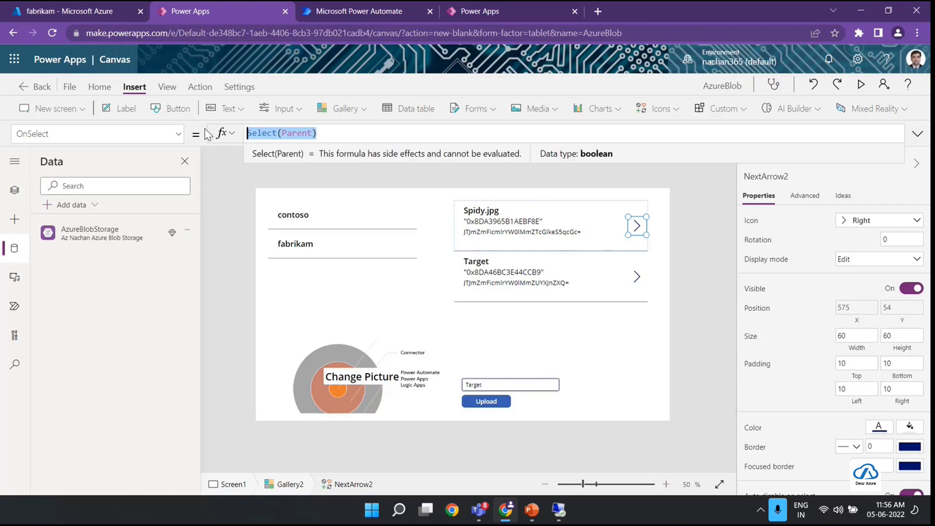
{"action": "key", "text": "BackSpace"}
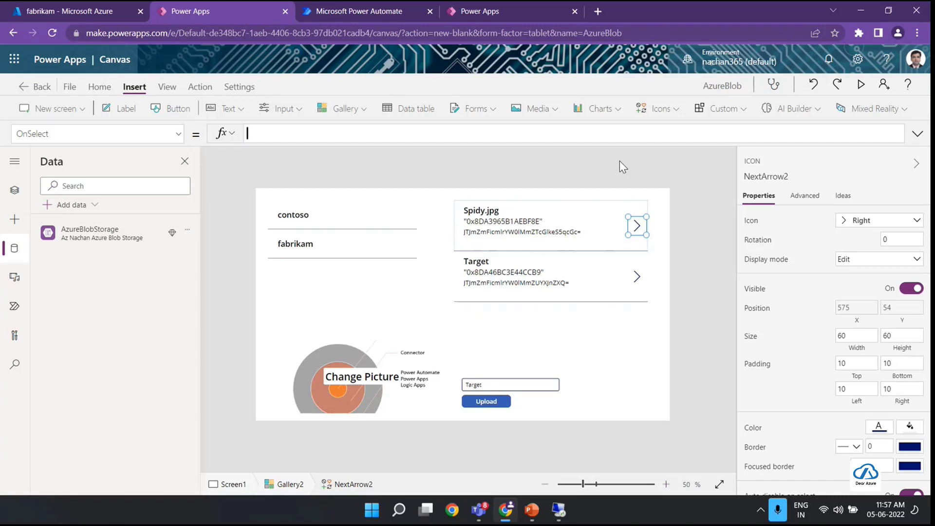
{"action": "type", "text": "Azure"}
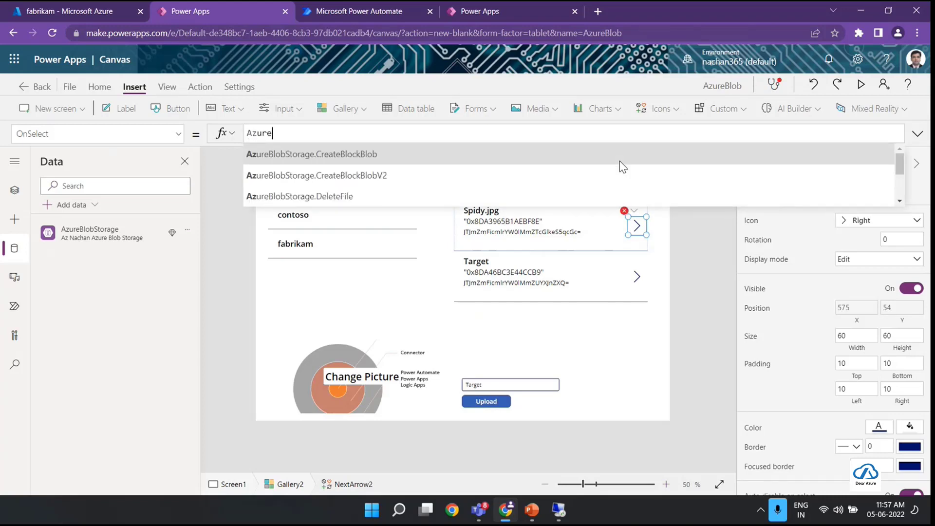
{"action": "type", "text": "Blob"}
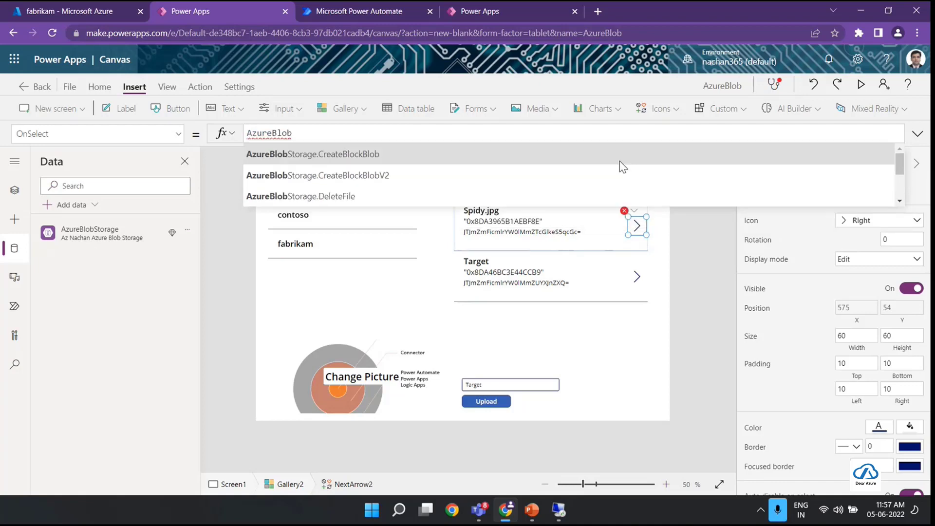
{"action": "type", "text": "Storage"}
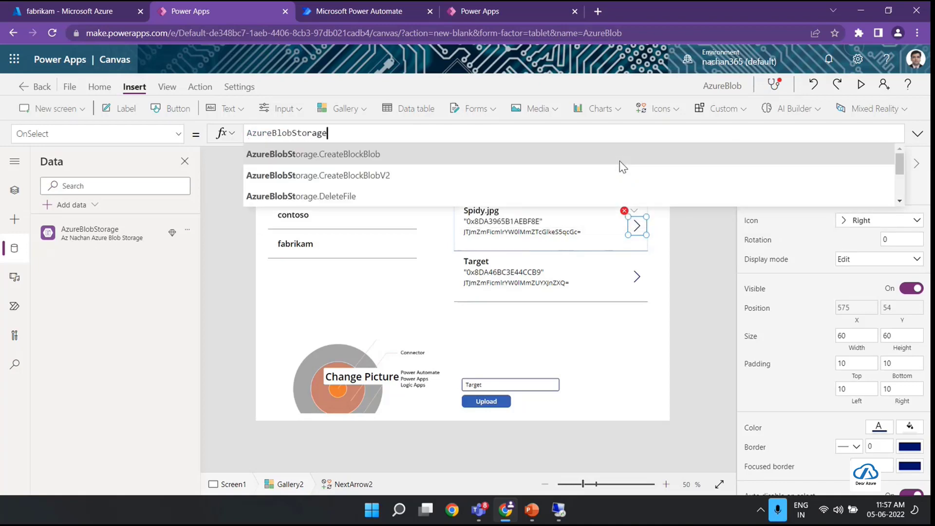
{"action": "type", "text": ".Creat"}
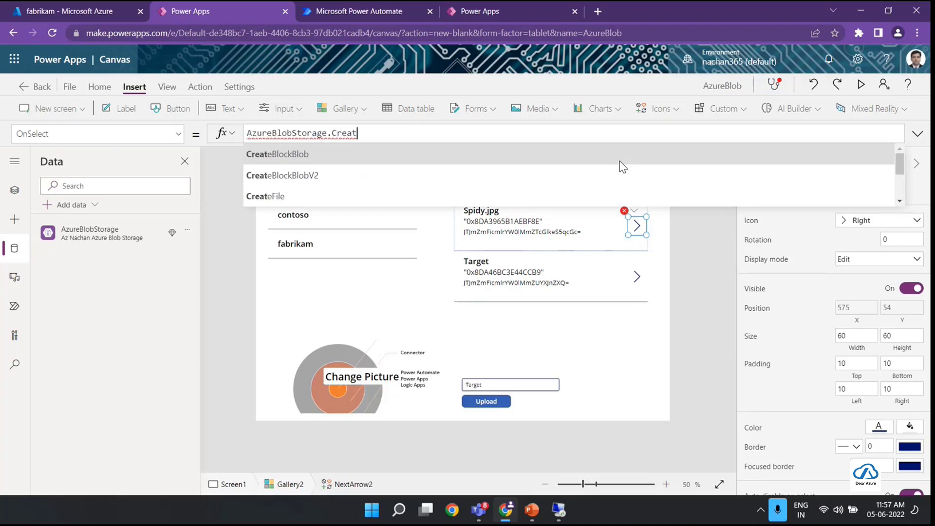
{"action": "type", "text": "eShareL"}
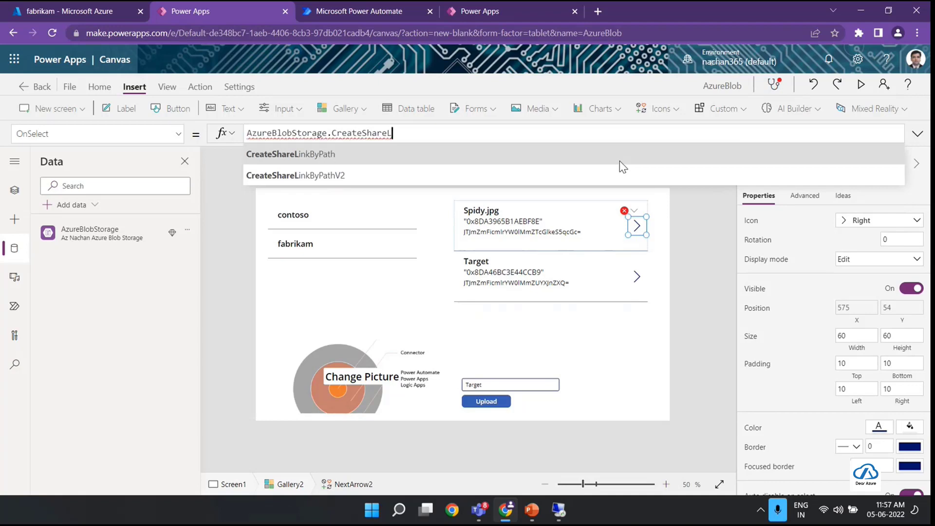
{"action": "left_click", "coordinate": [619, 161]}
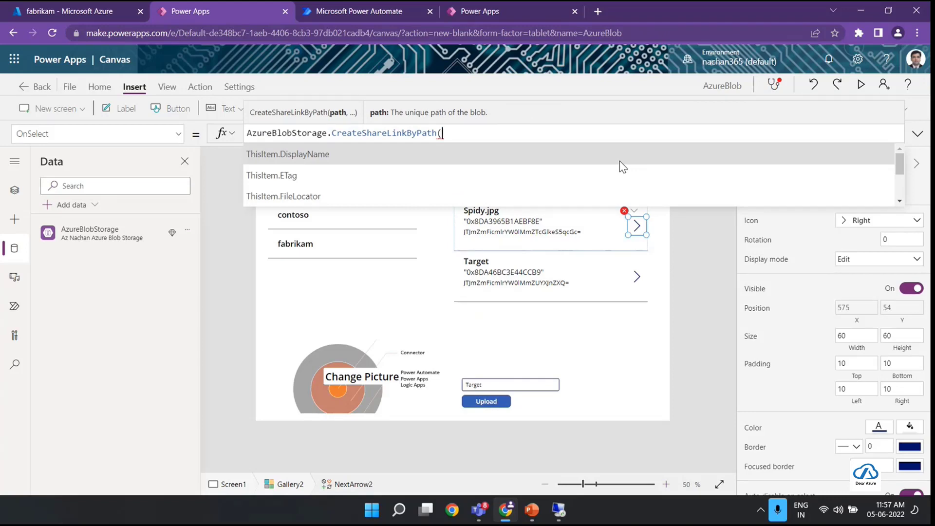
{"action": "type", "text": "Thi"}
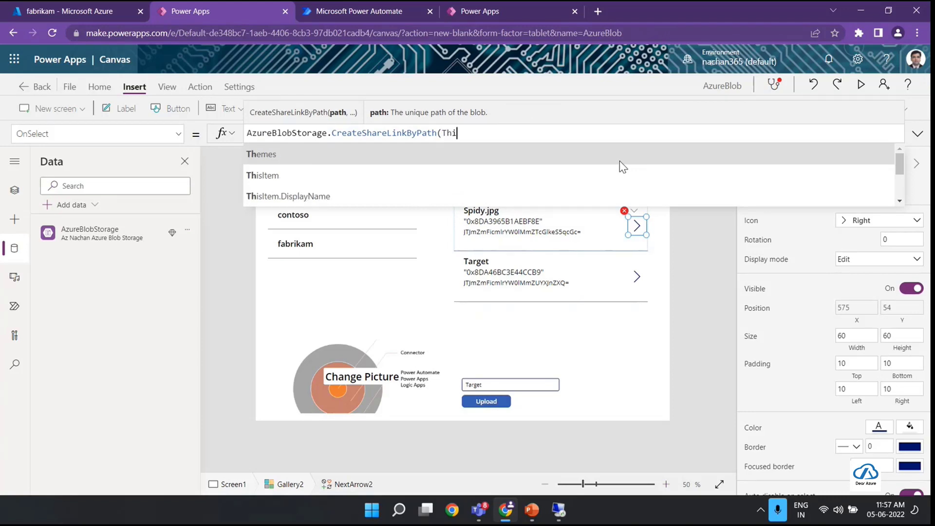
{"action": "type", "text": "sIte"}
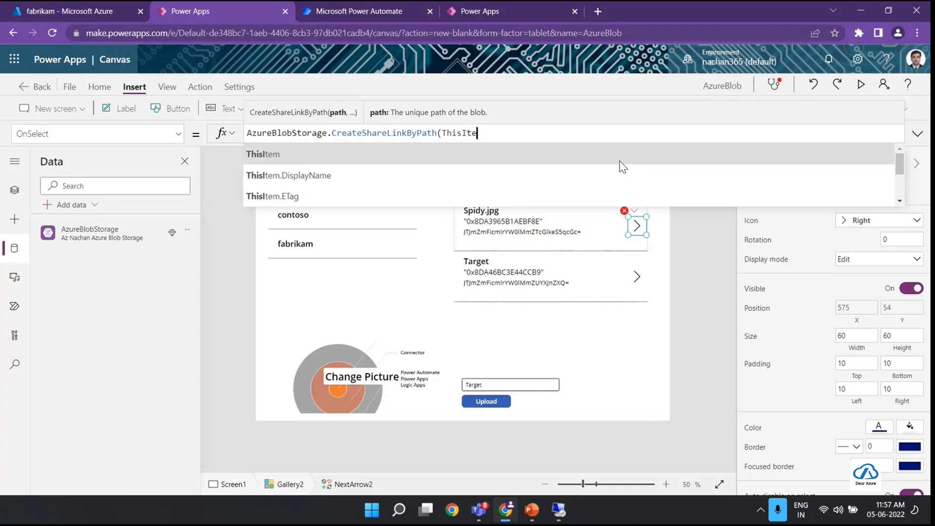
{"action": "type", "text": "m."}
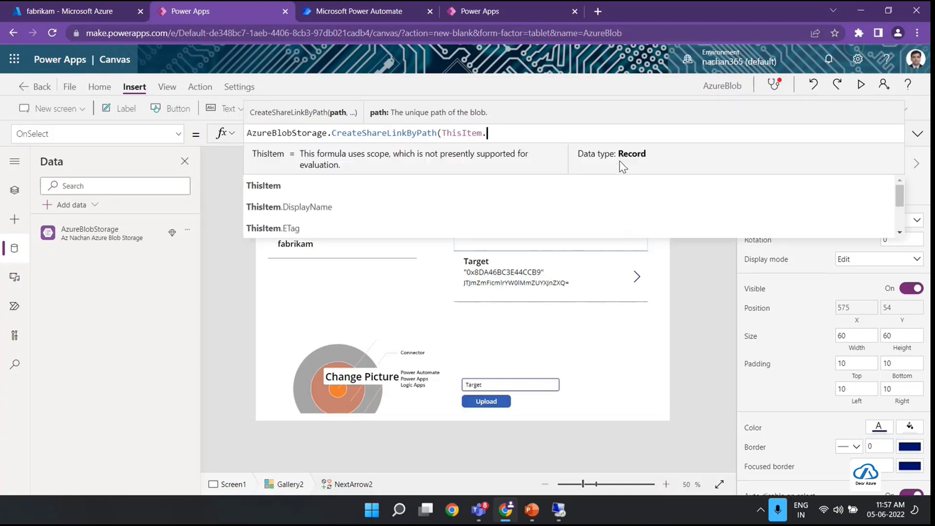
{"action": "type", "text": "Path)"}
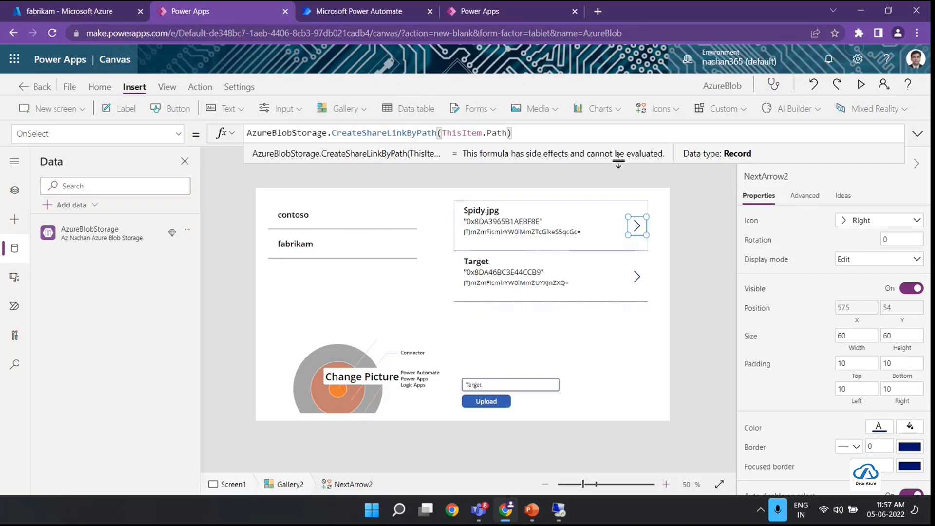
{"action": "left_click", "coordinate": [248, 134]}
{"action": "type", "text": "Laun"}
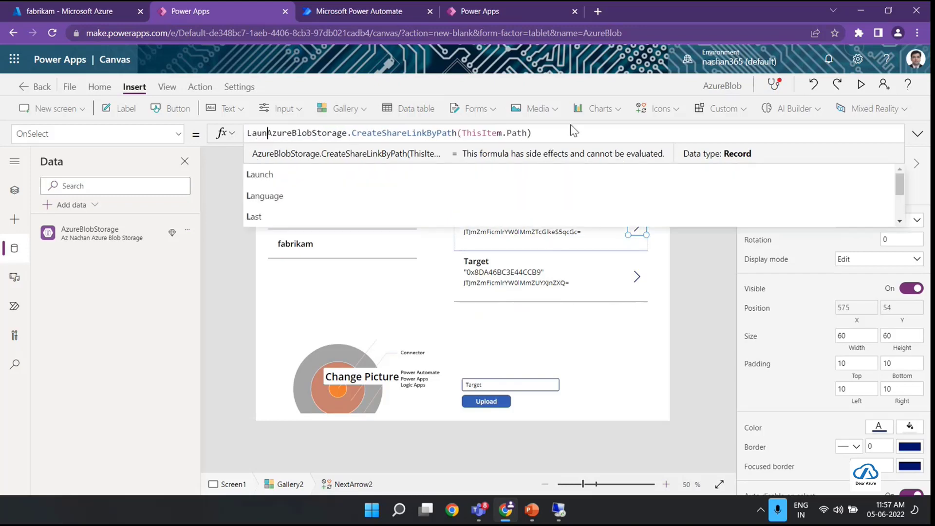
{"action": "type", "text": "ch("}
{"action": "key", "text": "End"}
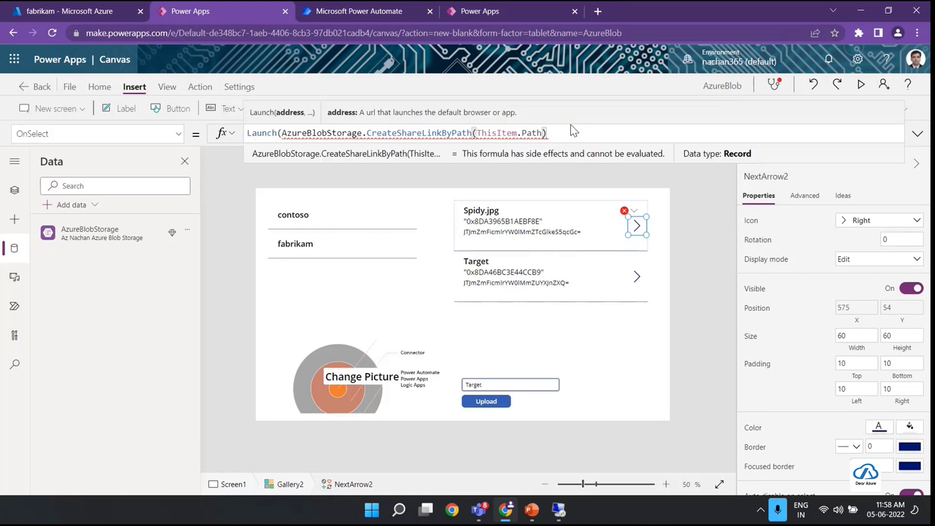
{"action": "type", "text": ".W"}
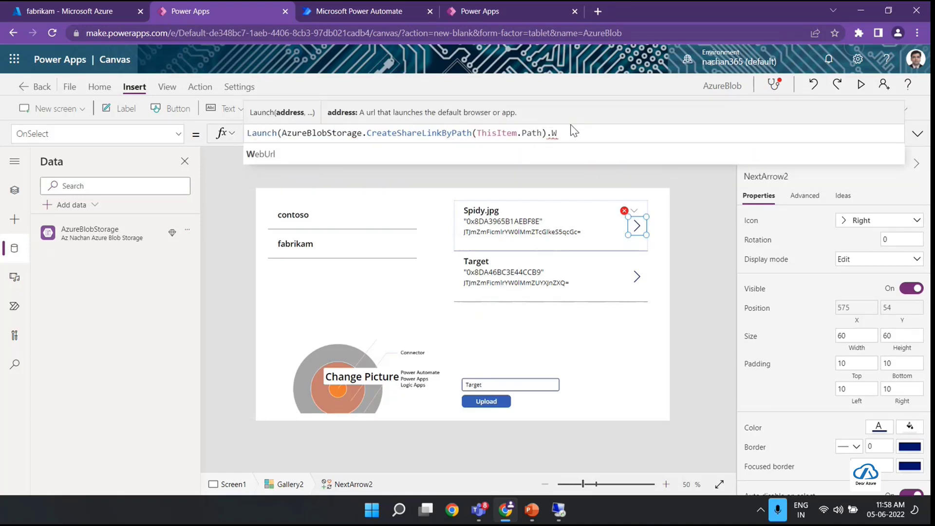
{"action": "key", "text": "Tab"}
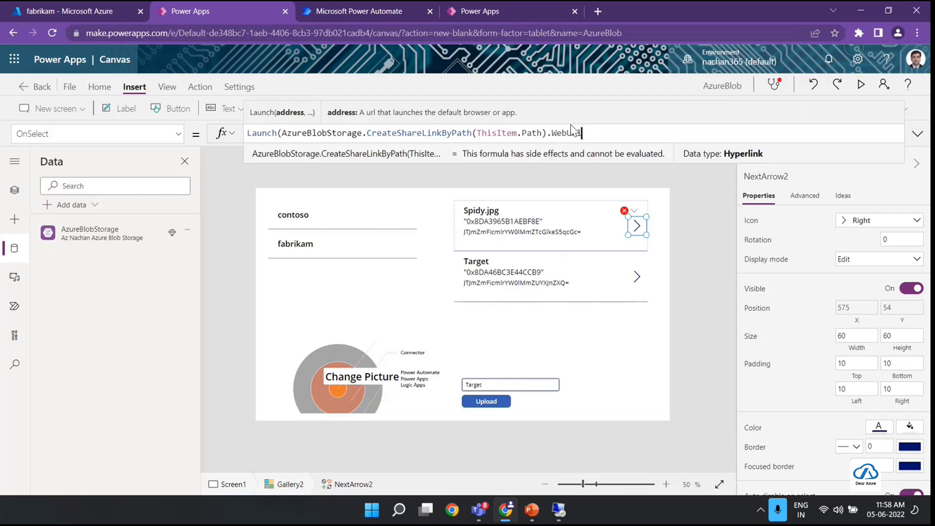
{"action": "type", "text": ")"}
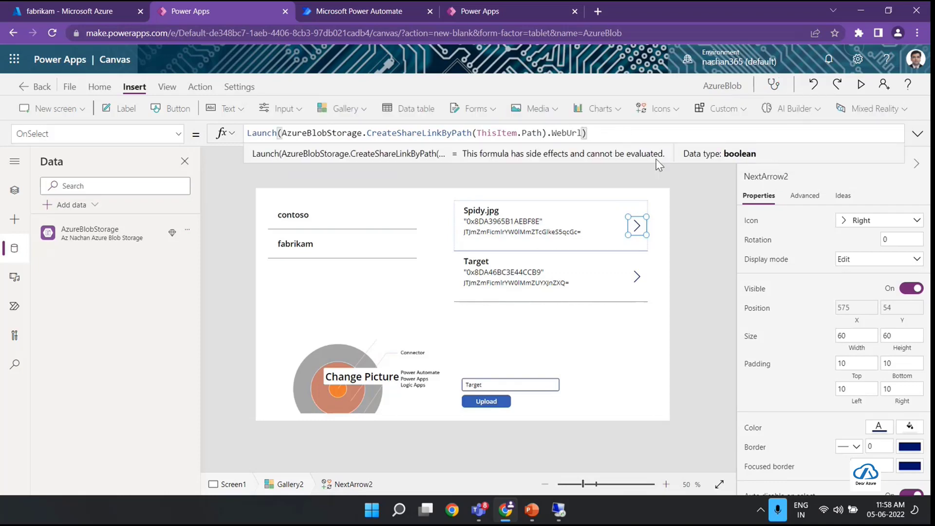
{"action": "left_click", "coordinate": [708, 277]}
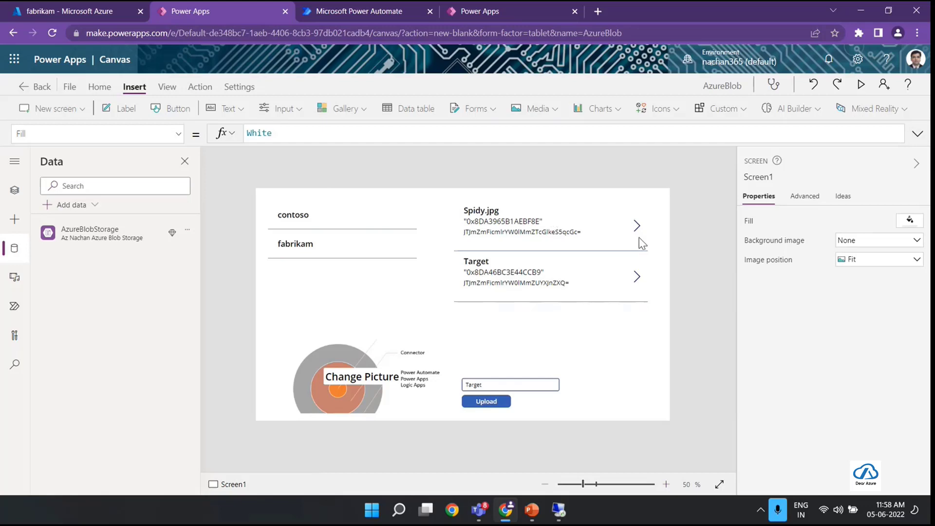
Preview the app, open Spidy.jpg's share link from its row arrow, and inspect the URL.
{"action": "left_click", "coordinate": [861, 86]}
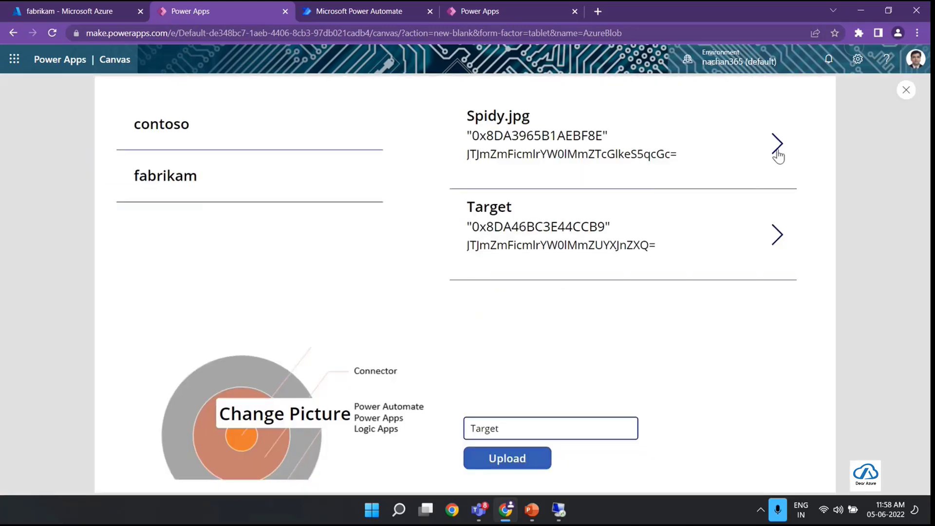
{"action": "left_click", "coordinate": [778, 145]}
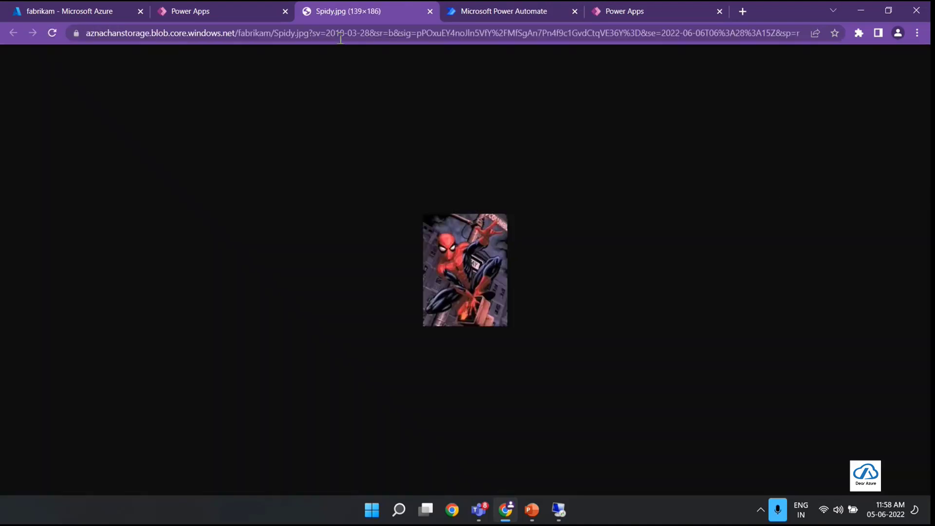
{"action": "left_click", "coordinate": [308, 37]}
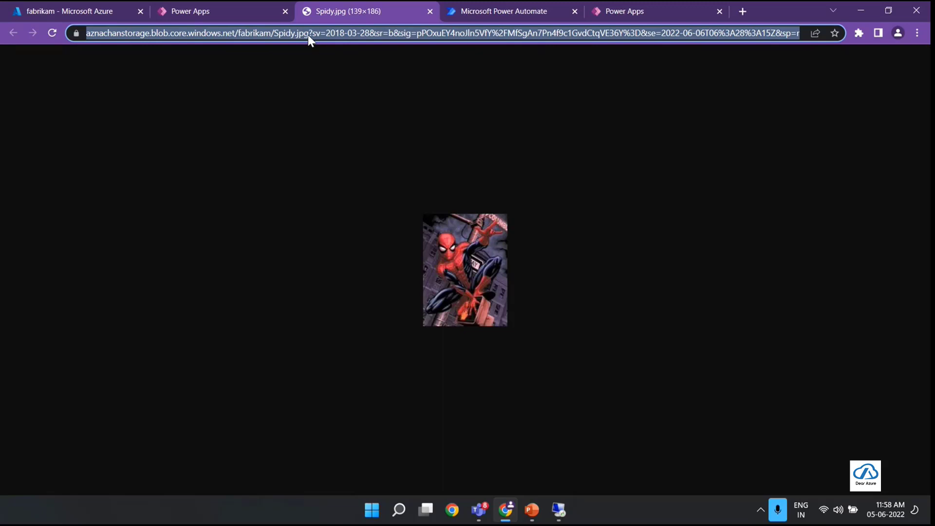
{"action": "left_click", "coordinate": [495, 53]}
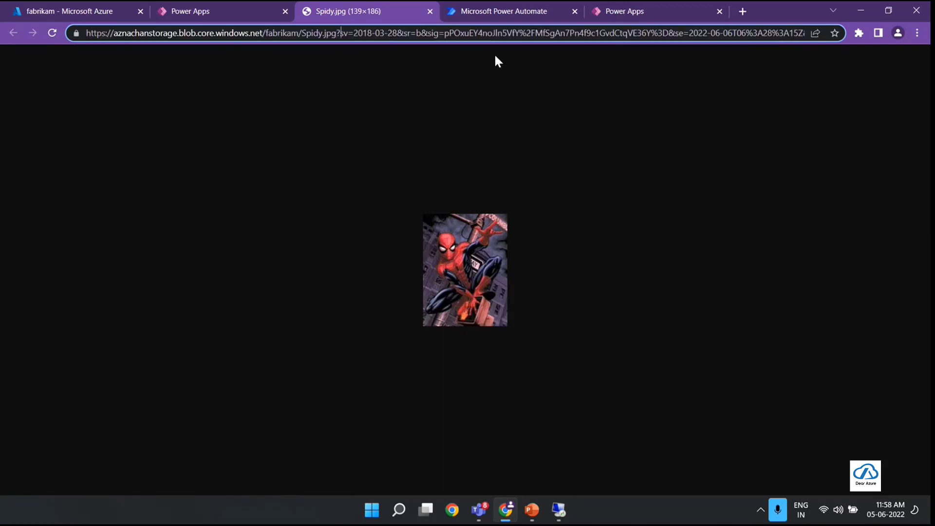
View the Target blob's properties and URL in the Azure portal, then go back to Power Apps.
{"action": "left_click", "coordinate": [53, 16]}
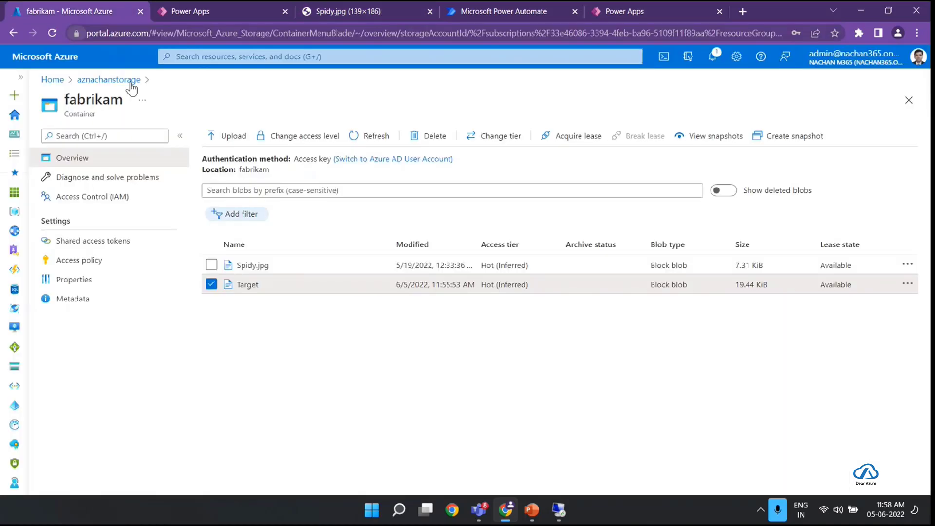
{"action": "left_click", "coordinate": [250, 285]}
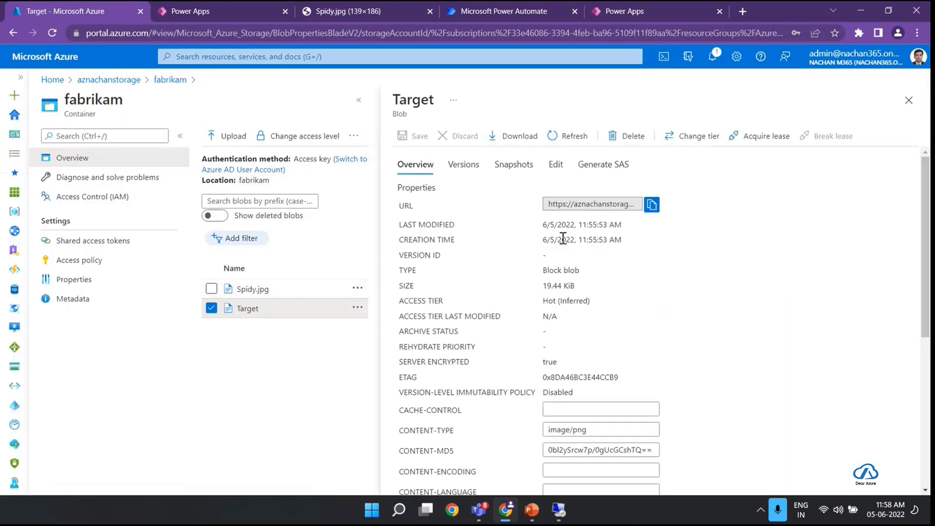
{"action": "left_click", "coordinate": [556, 206]}
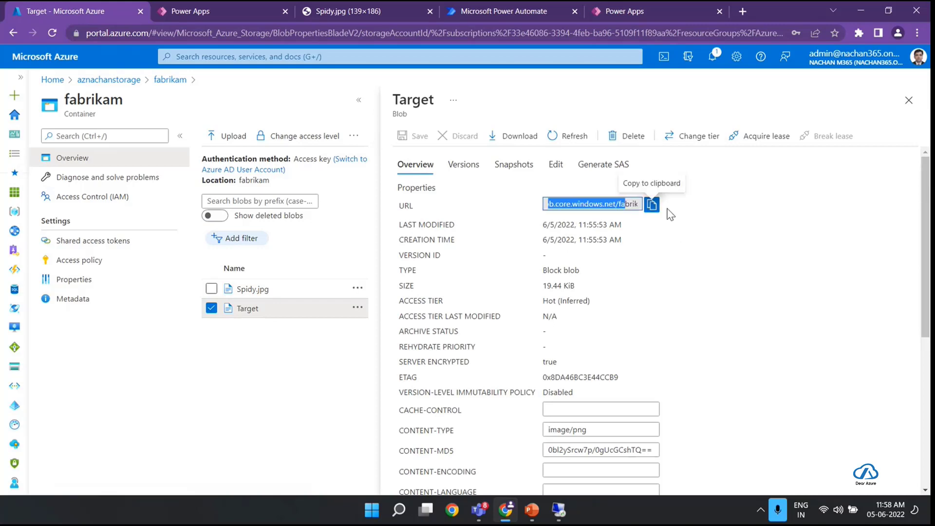
{"action": "left_click", "coordinate": [331, 16]}
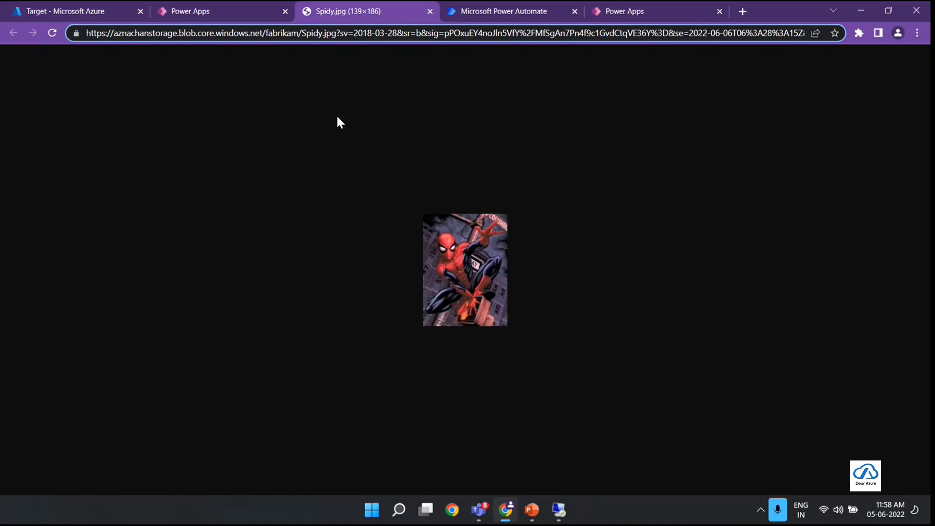
{"action": "left_click", "coordinate": [220, 14]}
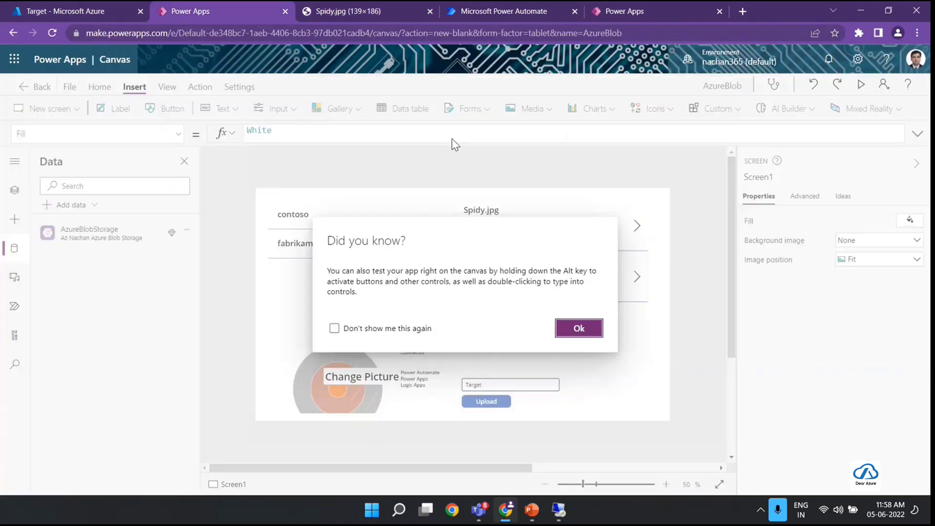
Dismiss the tip dialog, check the Spidy.jpg arrow's launch formula, and view the opened Spidy.jpg image.
{"action": "left_click", "coordinate": [579, 328]}
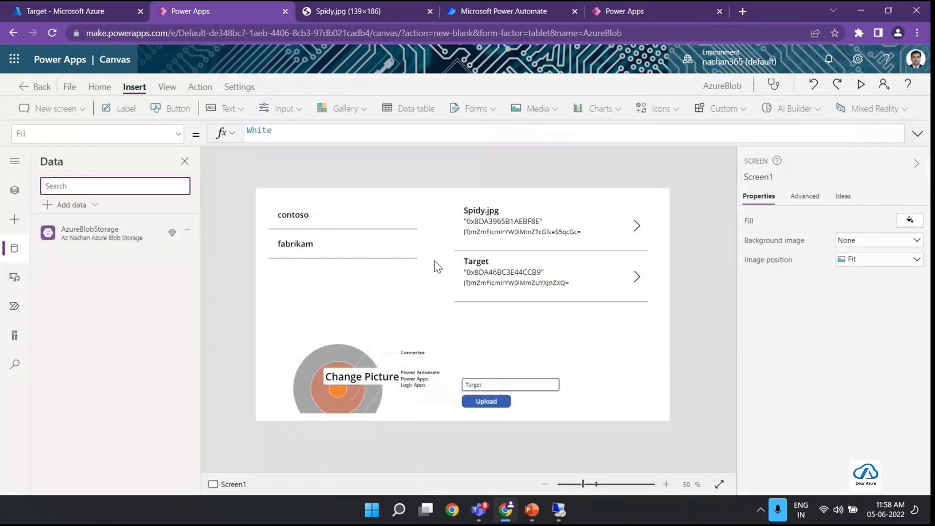
{"action": "left_click", "coordinate": [639, 226]}
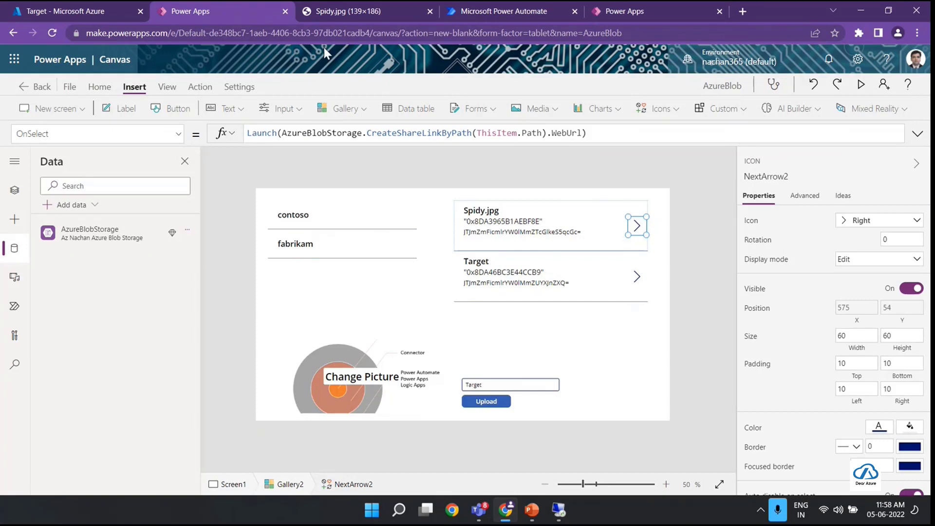
{"action": "left_click", "coordinate": [340, 16]}
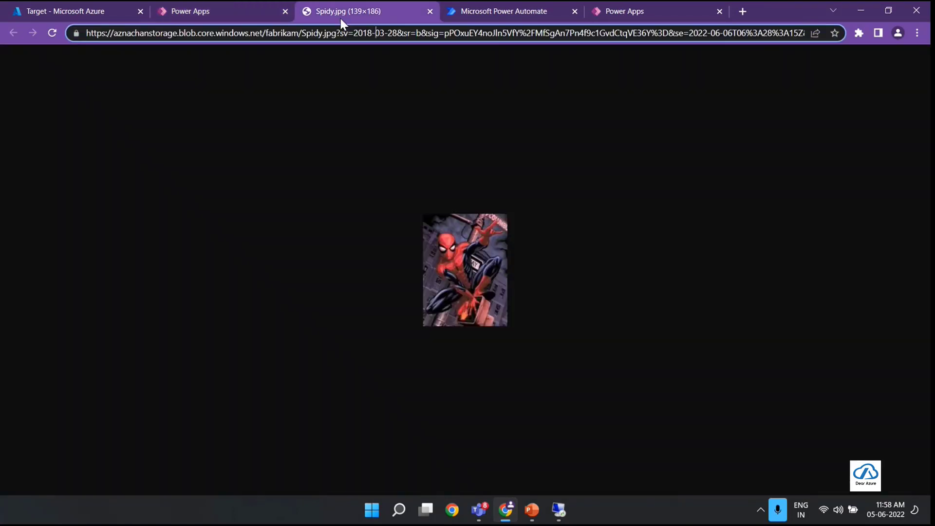
{"action": "right_click", "coordinate": [443, 263]}
{"action": "left_click", "coordinate": [684, 252]}
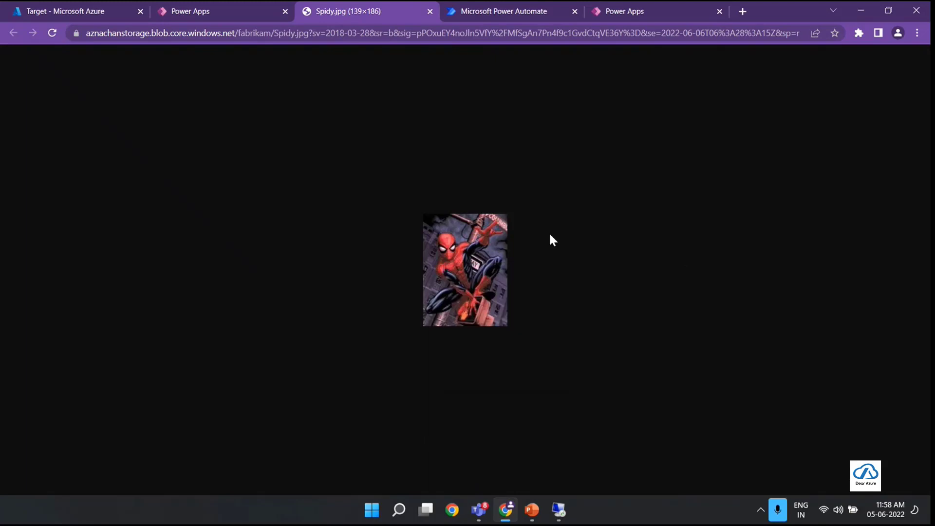
Close the Spidy.jpg image tab and return to the Power Apps editor.
{"action": "left_click", "coordinate": [431, 12]}
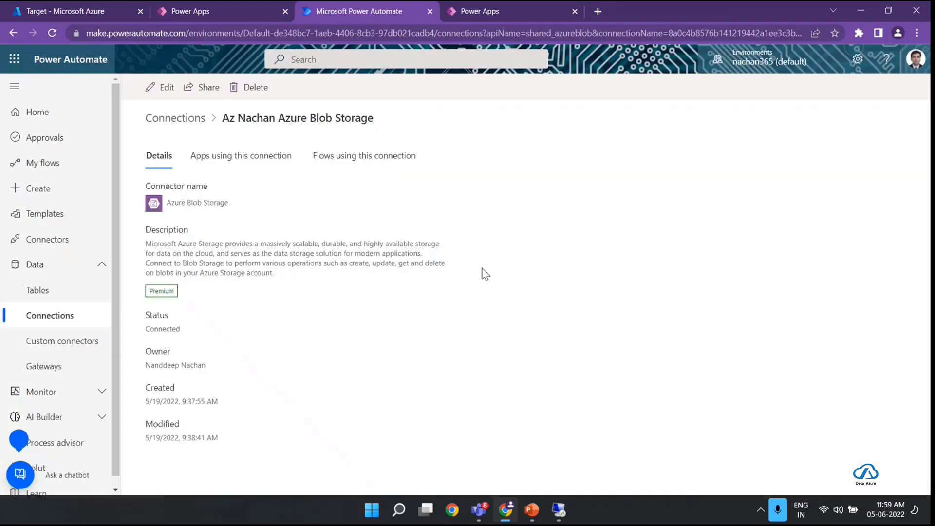
{"action": "left_click", "coordinate": [206, 15]}
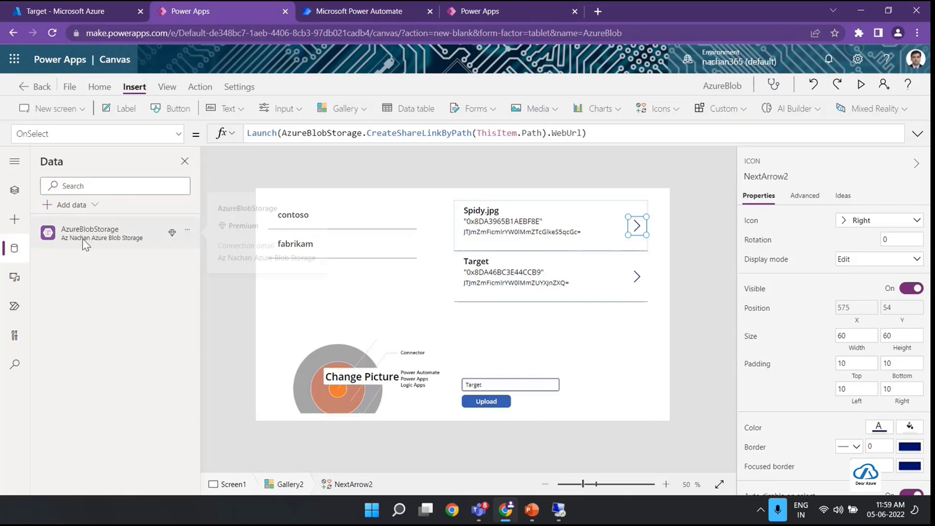
Review the AzureBlobStorage data source card, then show the Azure Blob Storage connection page in Power Automate.
{"action": "mouse_move", "coordinate": [82, 239]}
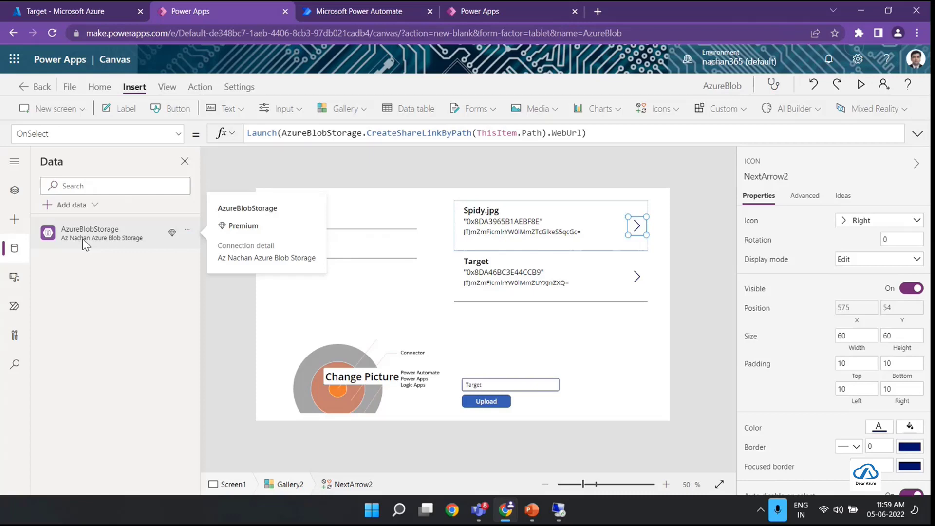
{"action": "left_click", "coordinate": [376, 11]}
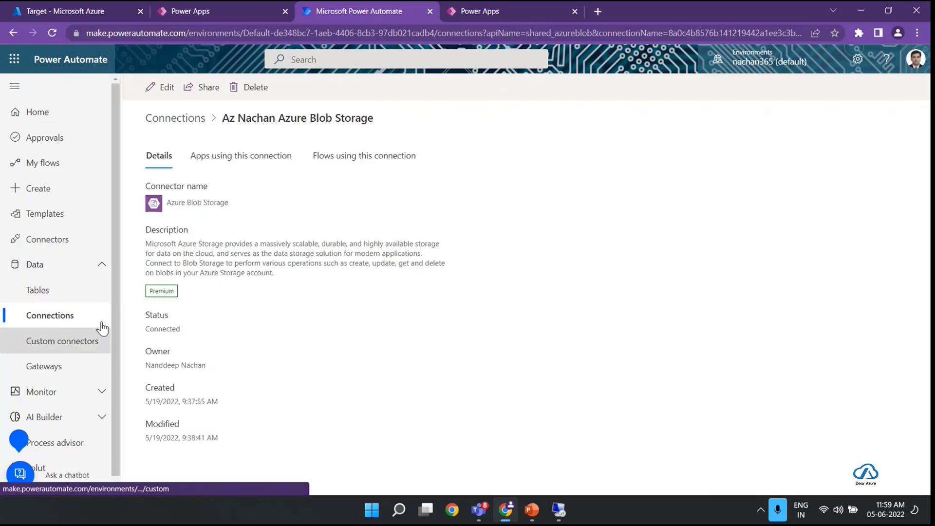
Review the Blob Storage connection's account name and access key without saving, then show the Demo slide.
{"action": "left_click", "coordinate": [150, 87]}
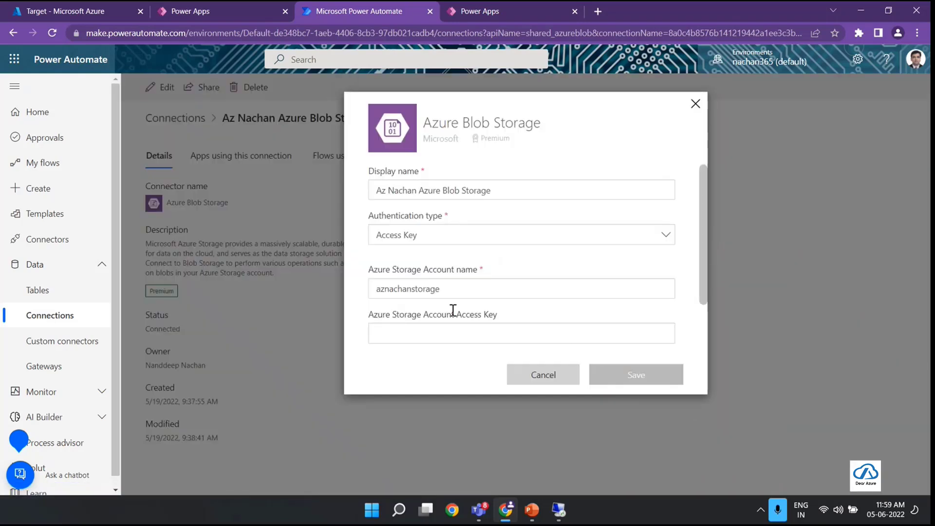
{"action": "left_click", "coordinate": [463, 289]}
{"action": "key", "text": "ctrl+a"}
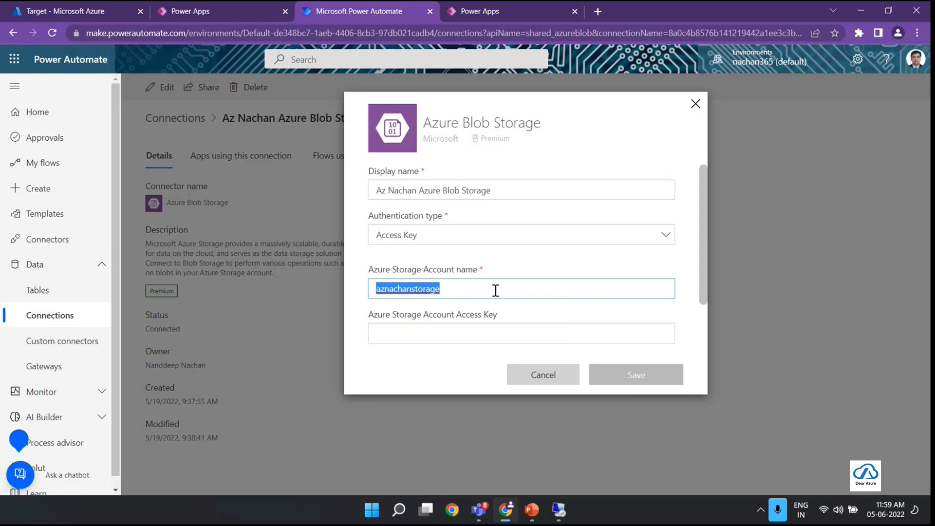
{"action": "left_click", "coordinate": [460, 325]}
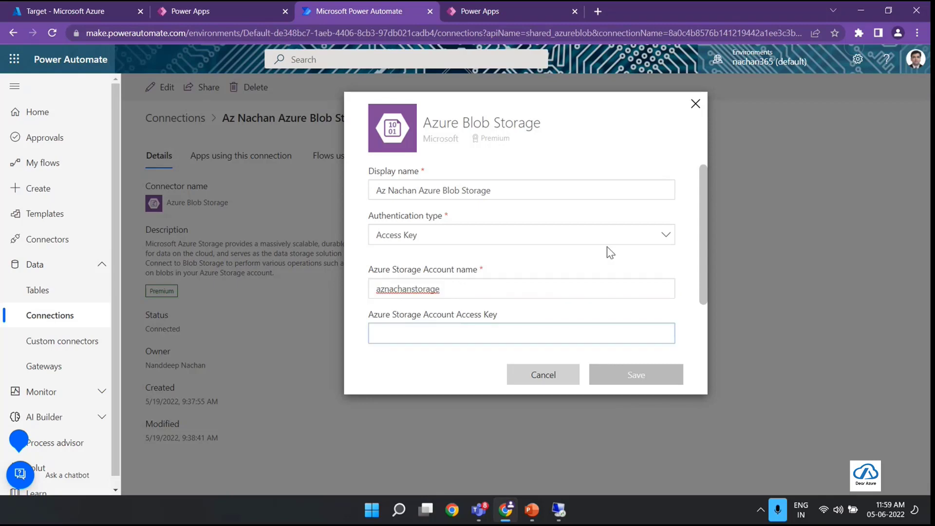
{"action": "scroll", "coordinate": [610, 252], "scroll_direction": "down", "scroll_amount": 1}
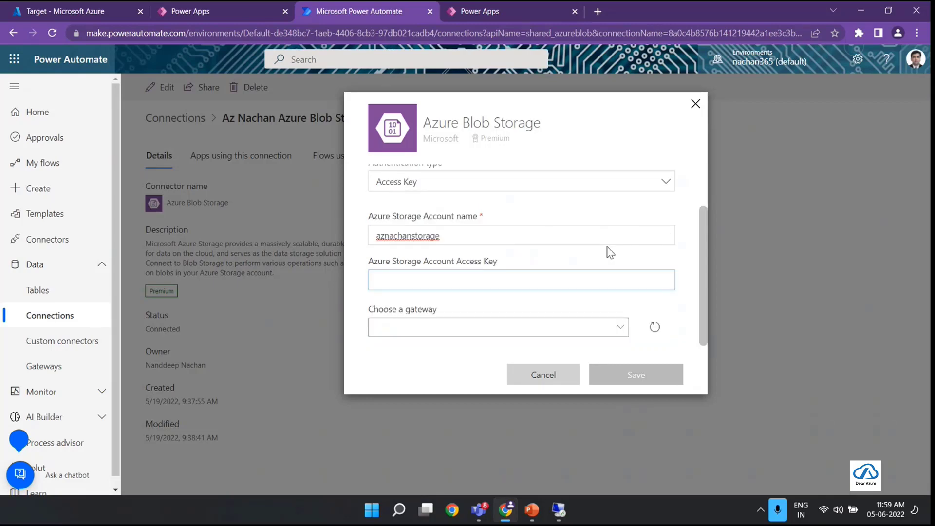
{"action": "scroll", "coordinate": [610, 252], "scroll_direction": "up", "scroll_amount": 1}
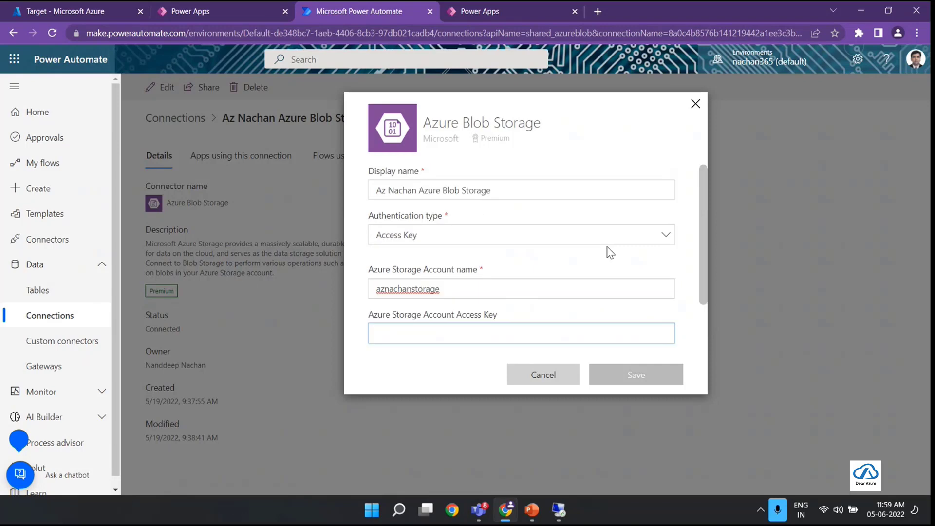
{"action": "left_click", "coordinate": [694, 103]}
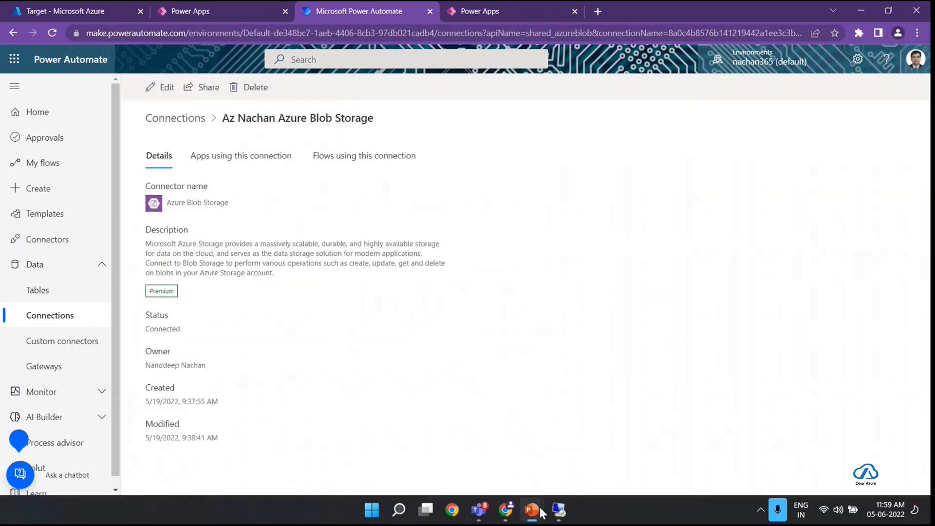
{"action": "mouse_move", "coordinate": [531, 510]}
{"action": "left_click", "coordinate": [577, 431]}
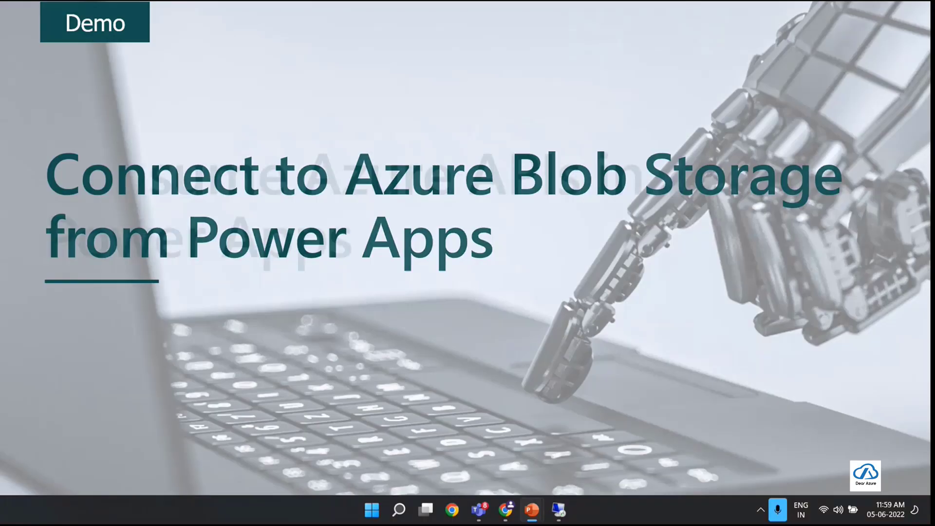
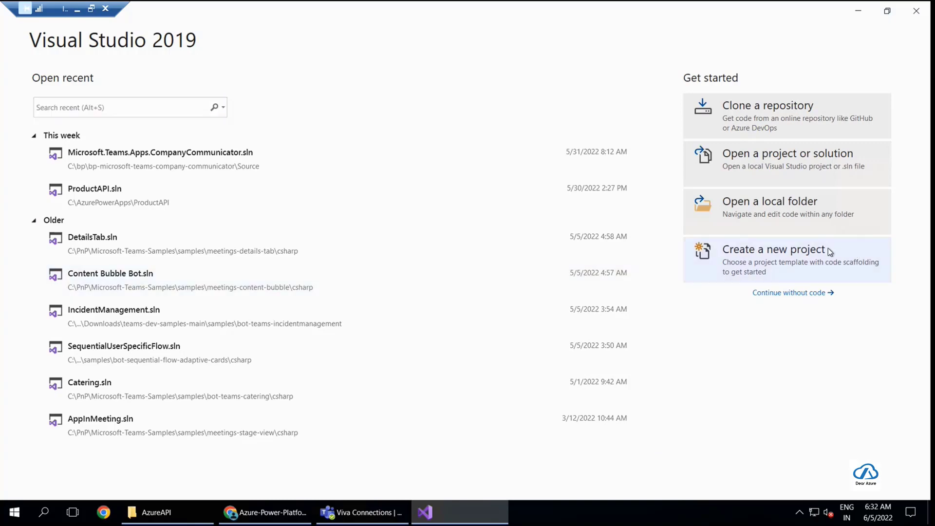
Search the new-project templates for 'API' to find ASP.NET Core Web API, then close Visual Studio.
{"action": "left_click", "coordinate": [824, 270]}
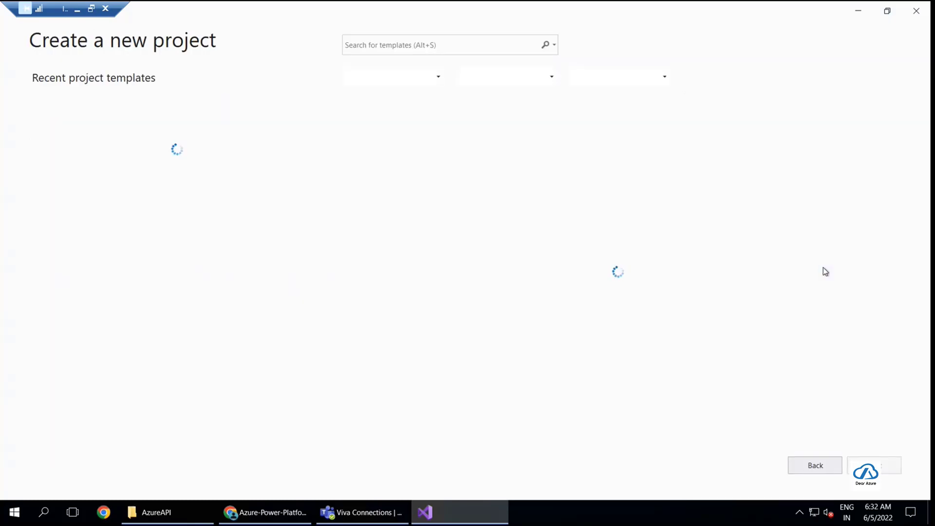
{"action": "left_click", "coordinate": [399, 47]}
{"action": "type", "text": "AP"}
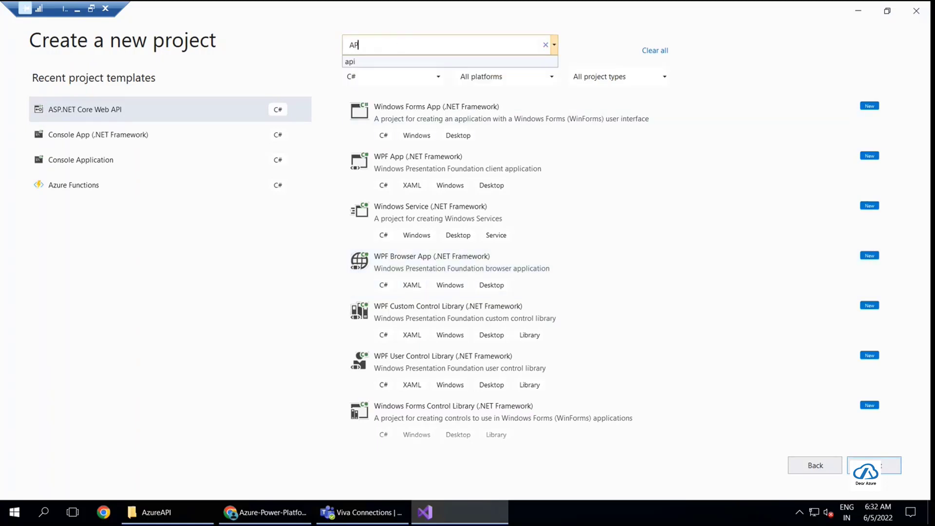
{"action": "type", "text": "I"}
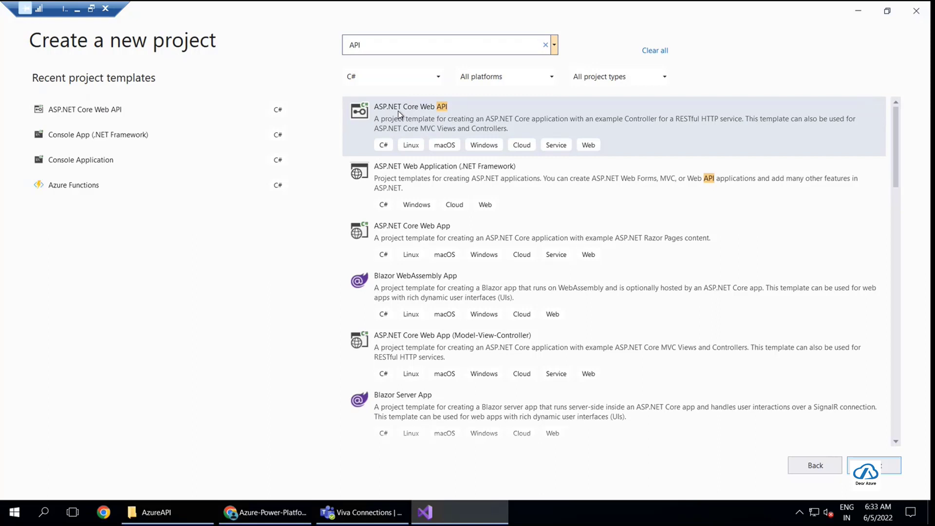
{"action": "left_click", "coordinate": [909, 12]}
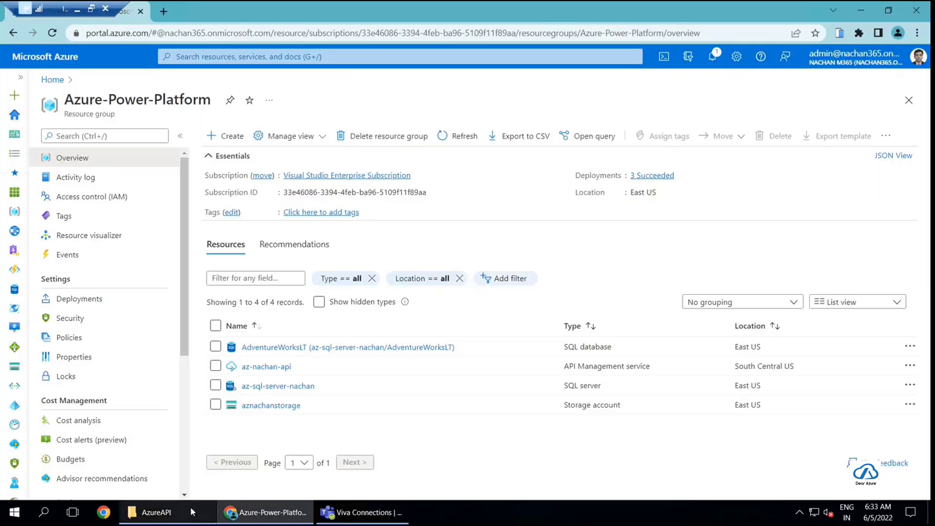
Open ProductAPI.sln from C:\AzurePowerApps\ProductAPI in File Explorer.
{"action": "left_click", "coordinate": [155, 512]}
{"action": "left_click", "coordinate": [150, 40]}
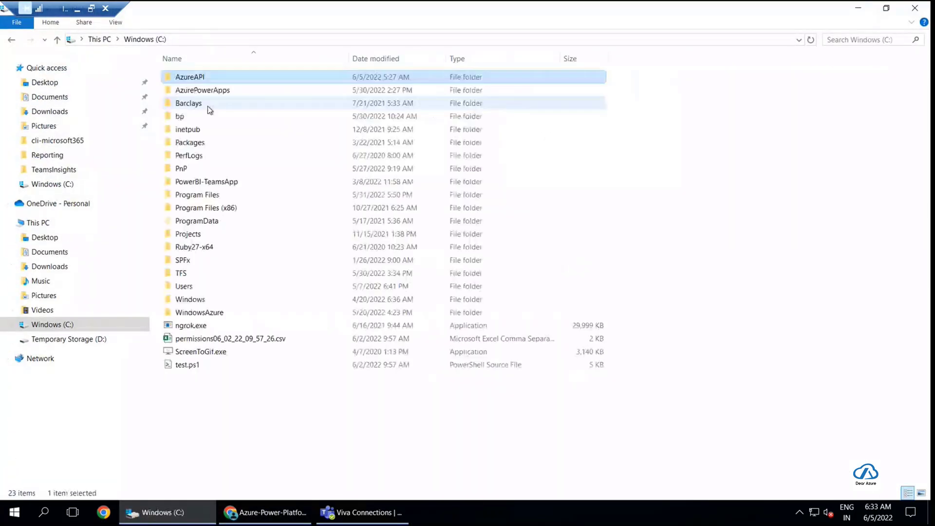
{"action": "double_click", "coordinate": [213, 91]}
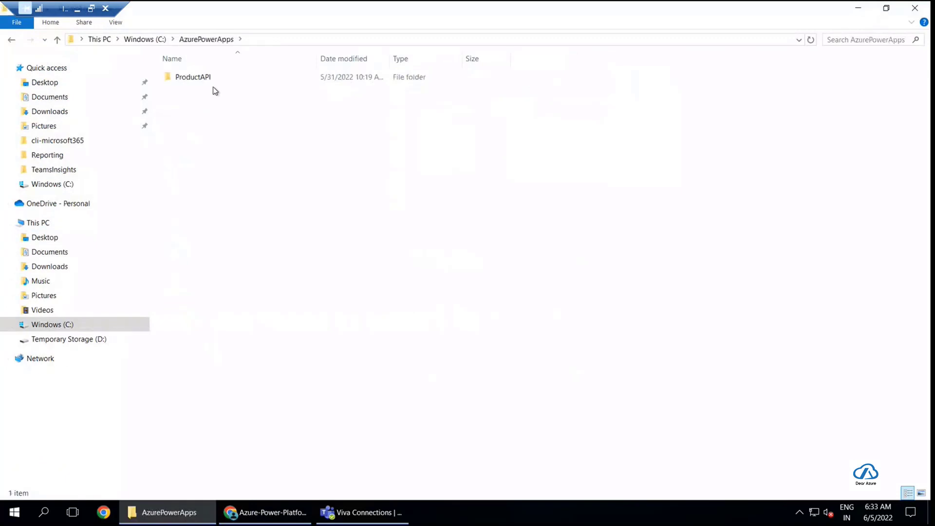
{"action": "double_click", "coordinate": [200, 79]}
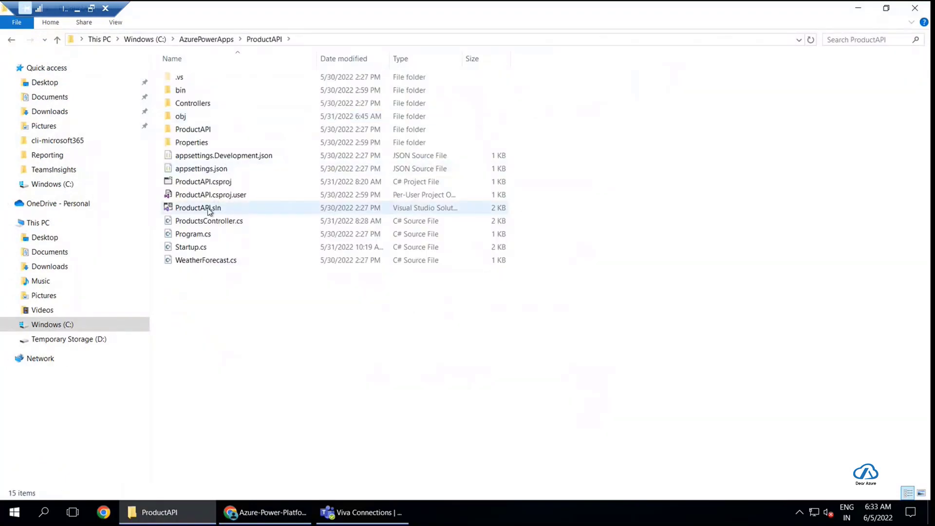
{"action": "double_click", "coordinate": [209, 208]}
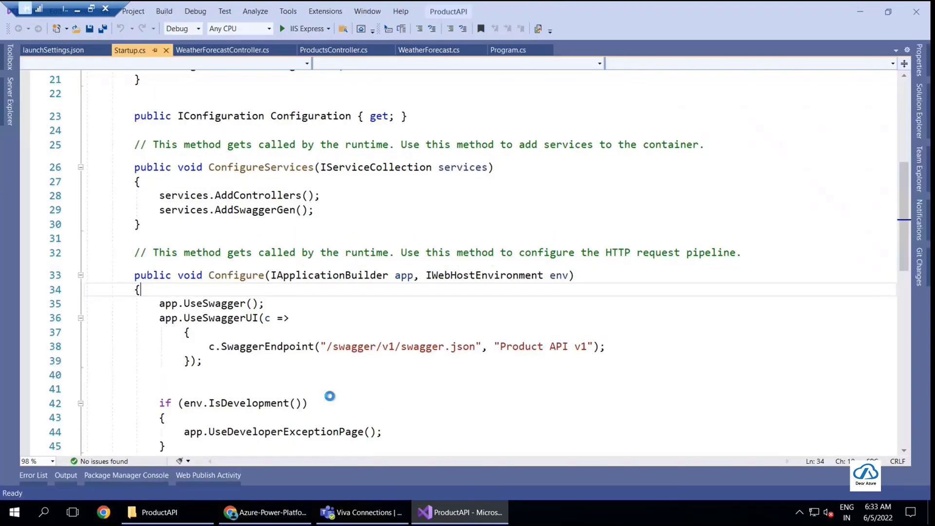
Browse WeatherForecast.cs and WeatherForecastController.cs in Solution Explorer, ending back on ProductsController.cs.
{"action": "left_click", "coordinate": [338, 53]}
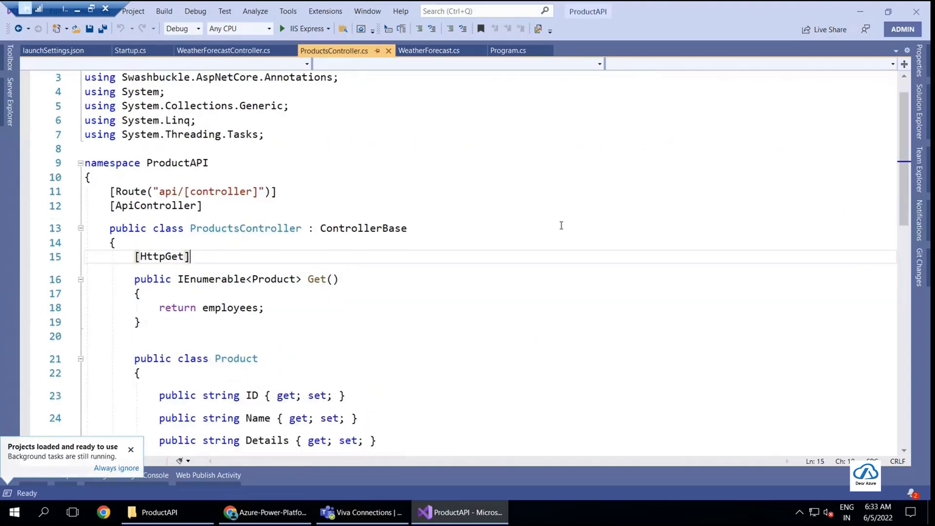
{"action": "left_click", "coordinate": [927, 119]}
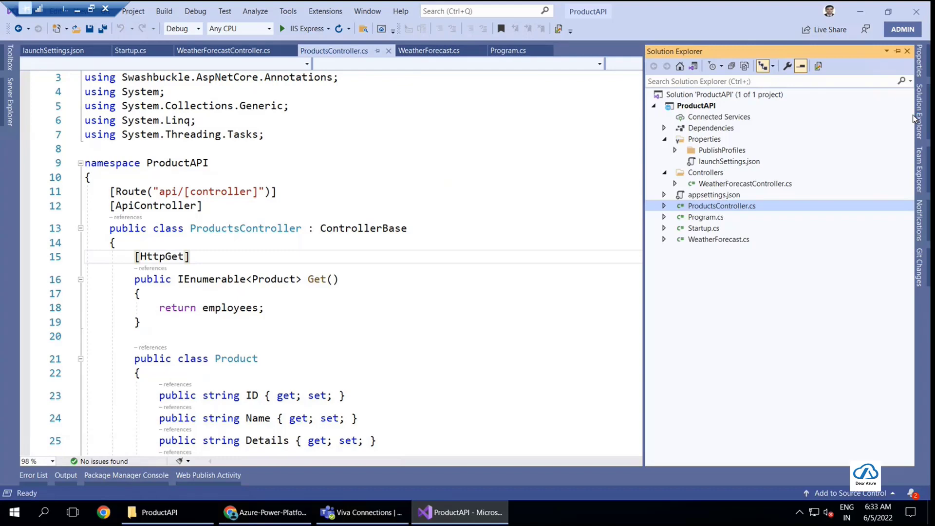
{"action": "left_click", "coordinate": [664, 140]}
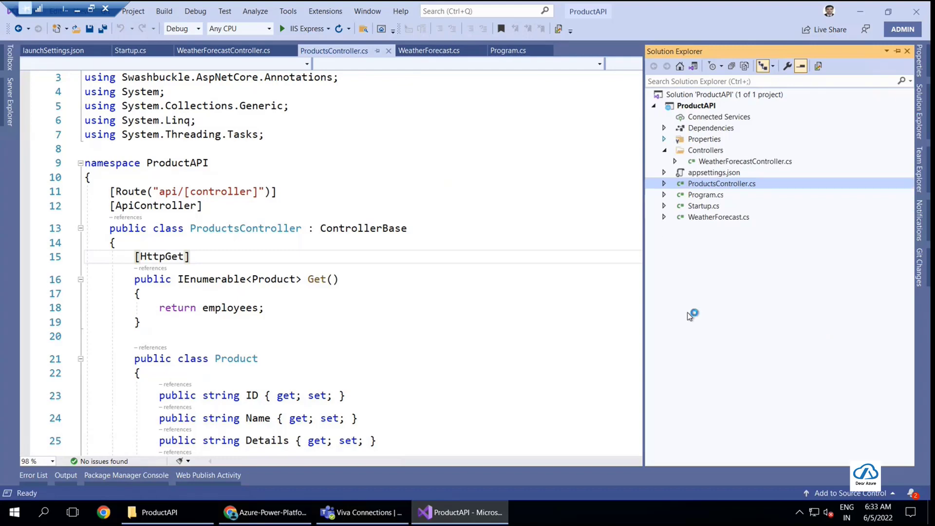
{"action": "left_click", "coordinate": [720, 219]}
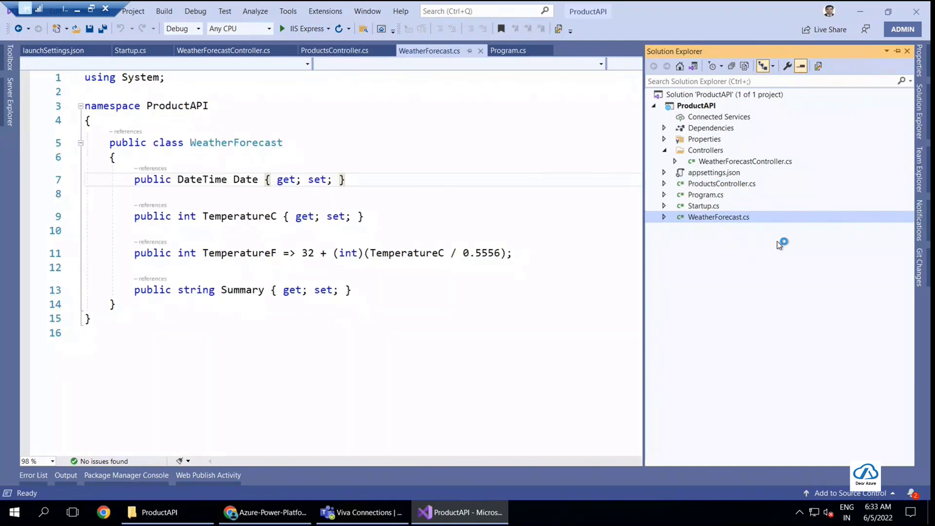
{"action": "left_click", "coordinate": [726, 165]}
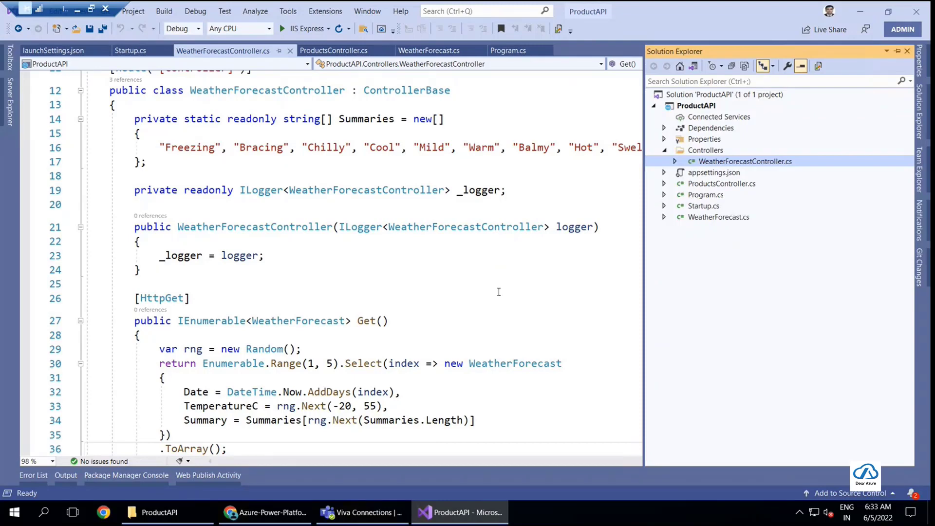
{"action": "double_click", "coordinate": [734, 185]}
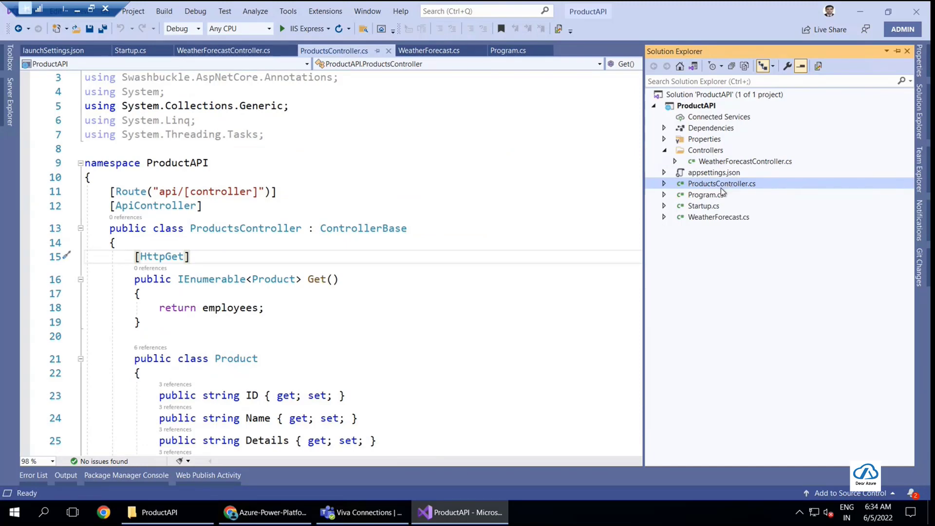
Walk through the Product class's ID property and the static list of three sample products.
{"action": "left_click", "coordinate": [511, 179]}
{"action": "scroll", "coordinate": [504, 185], "scroll_direction": "down", "scroll_amount": 1}
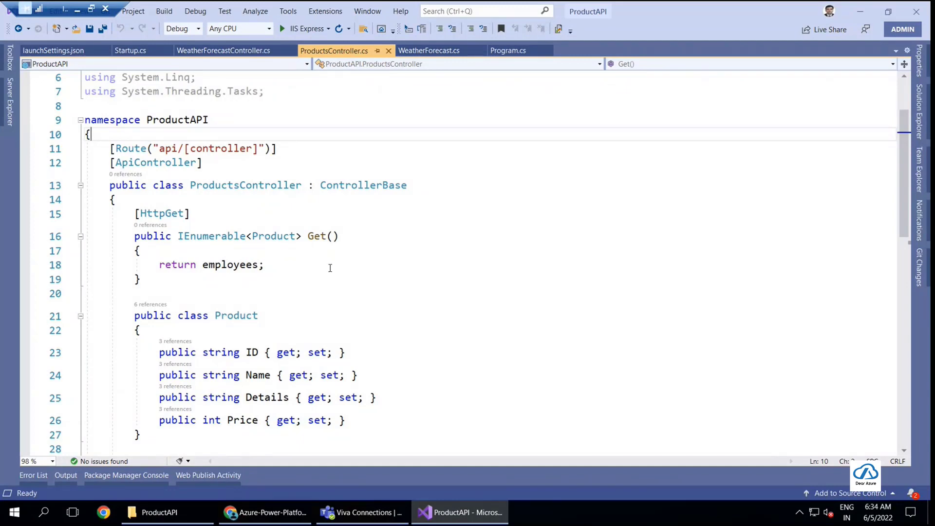
{"action": "scroll", "coordinate": [455, 283], "scroll_direction": "down", "scroll_amount": 1}
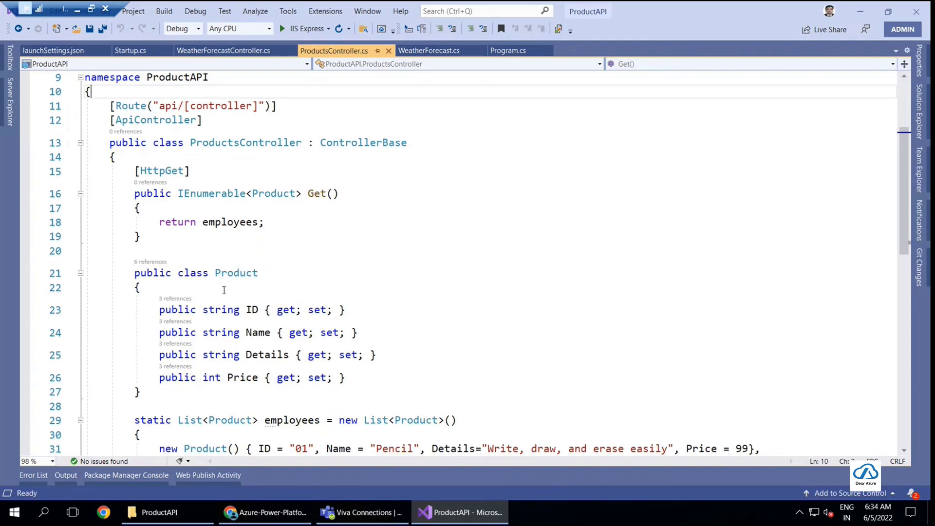
{"action": "left_click", "coordinate": [252, 308]}
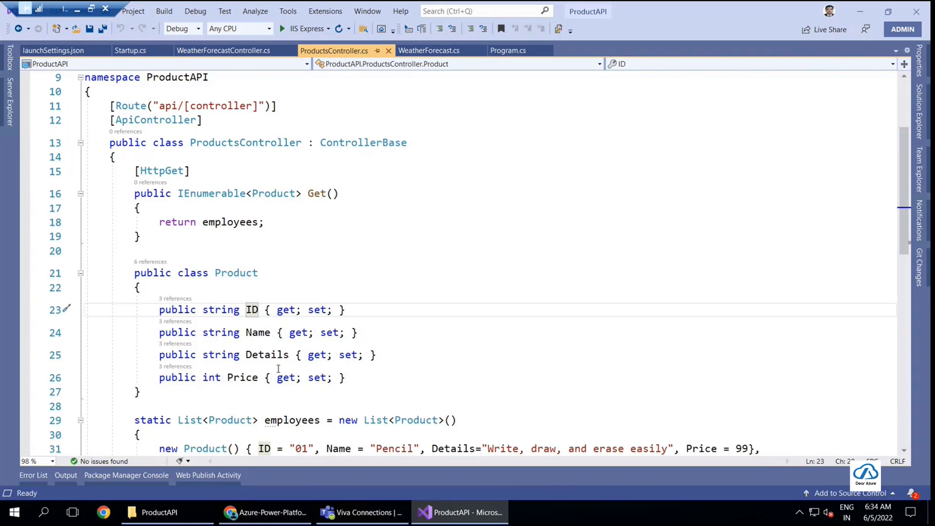
{"action": "scroll", "coordinate": [360, 340], "scroll_direction": "down", "scroll_amount": 3}
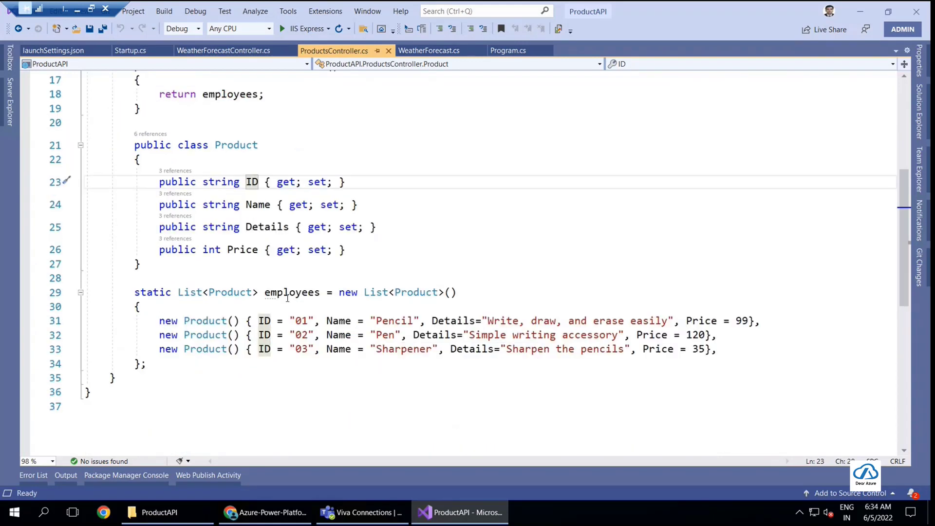
{"action": "left_click_drag", "start_coordinate": [135, 291], "coordinate": [148, 363]}
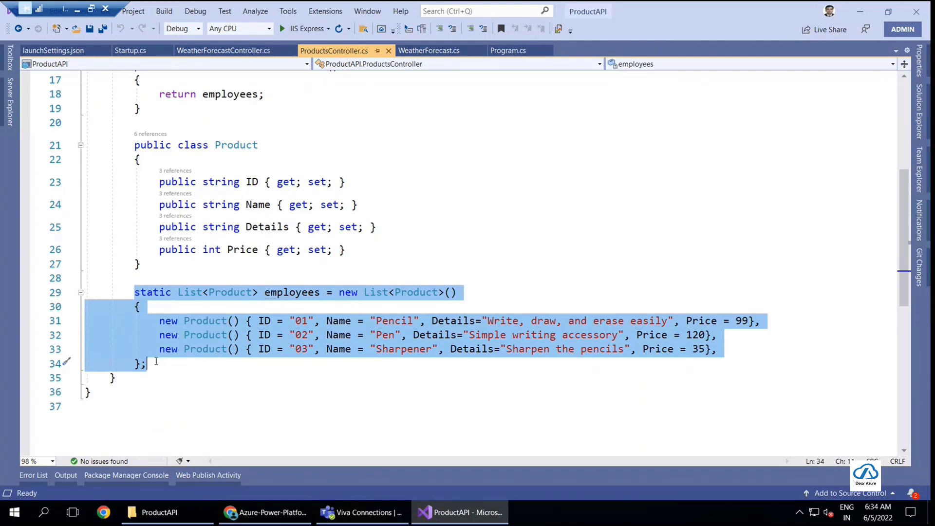
{"action": "left_click", "coordinate": [158, 368]}
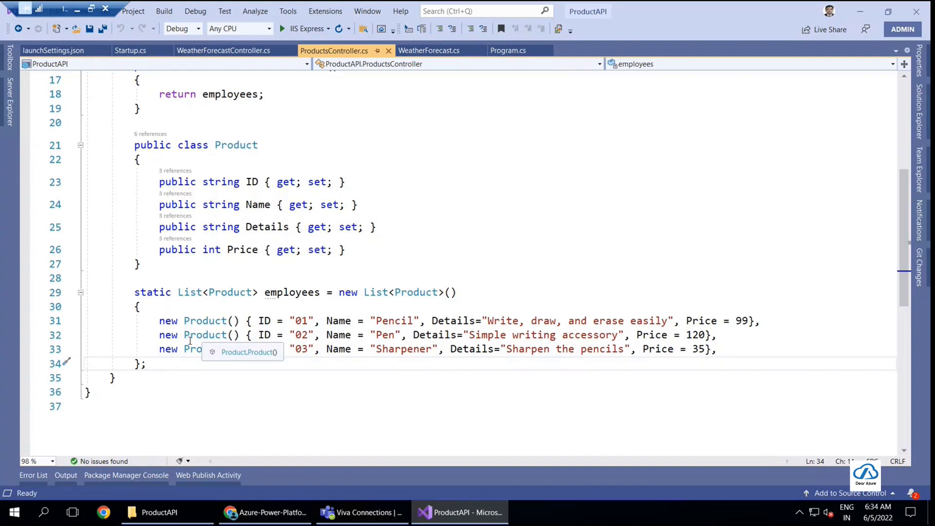
Point out the HttpGet Get() action returning the employees list, then run ProductAPI on IIS Express.
{"action": "scroll", "coordinate": [432, 241], "scroll_direction": "up", "scroll_amount": 2}
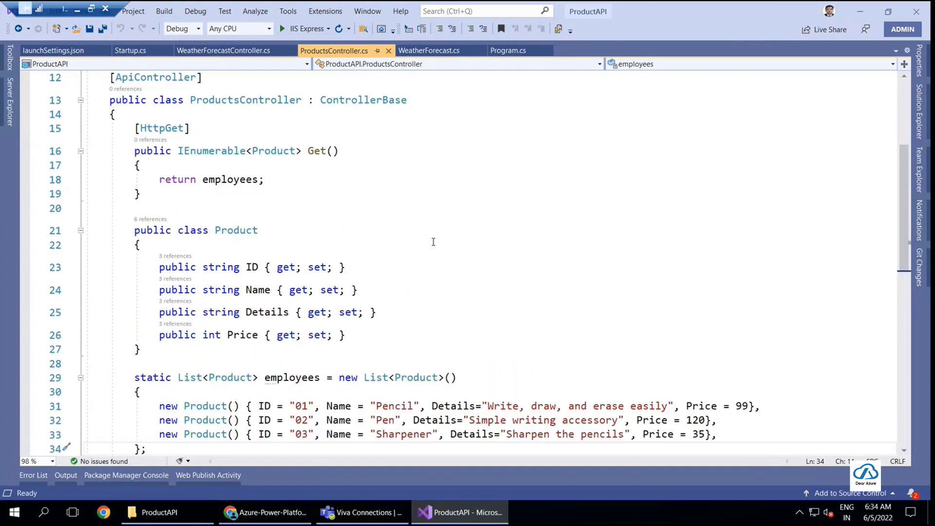
{"action": "scroll", "coordinate": [433, 241], "scroll_direction": "up", "scroll_amount": 3}
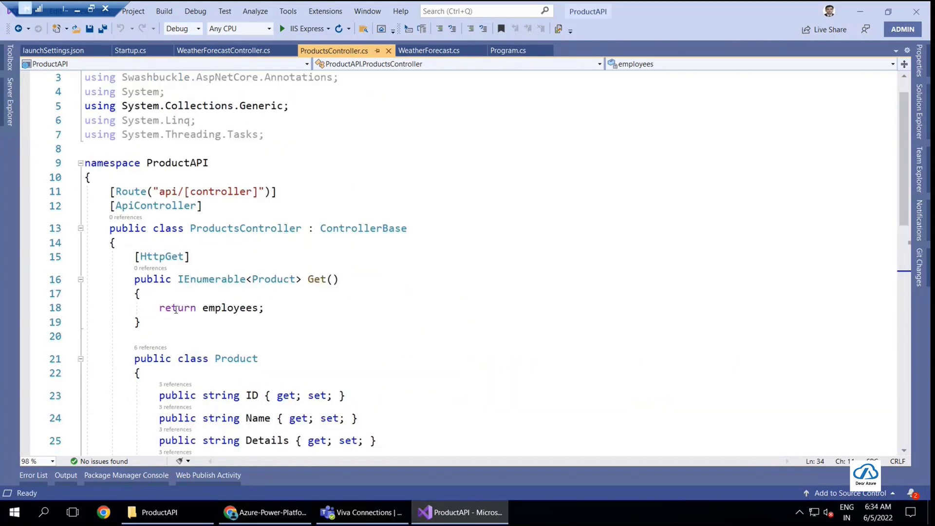
{"action": "left_click", "coordinate": [317, 278]}
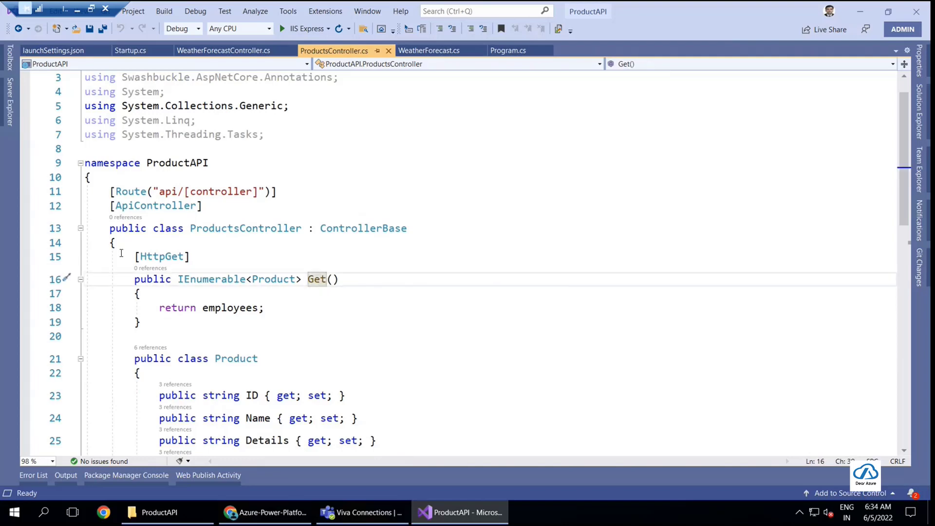
{"action": "left_click", "coordinate": [211, 254]}
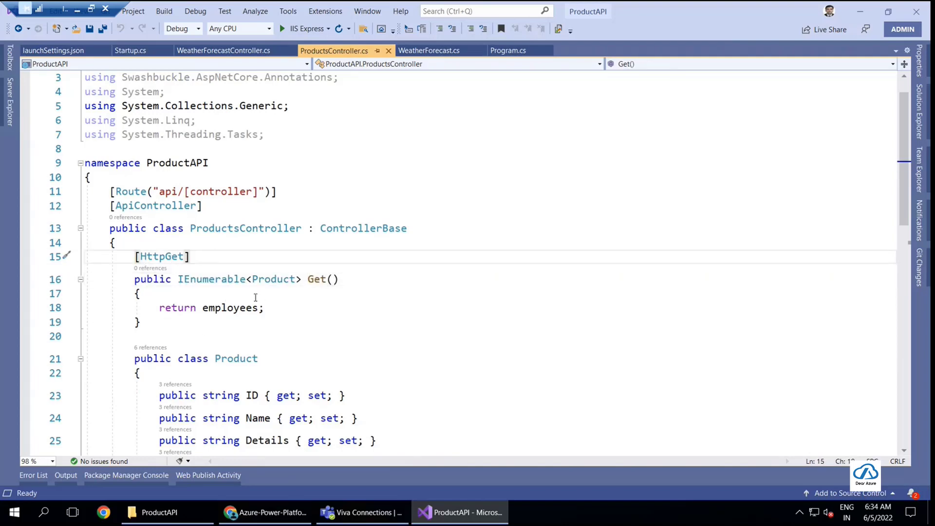
{"action": "double_click", "coordinate": [237, 308]}
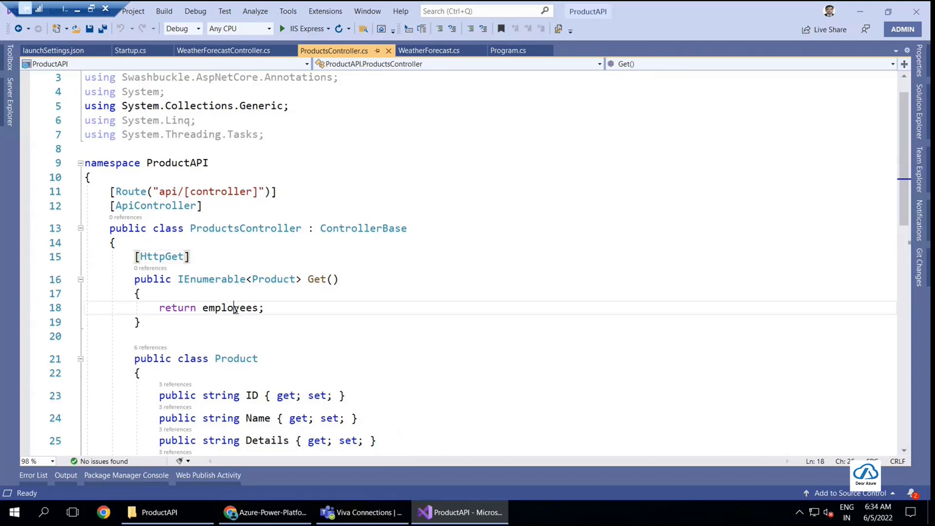
{"action": "left_click", "coordinate": [375, 307]}
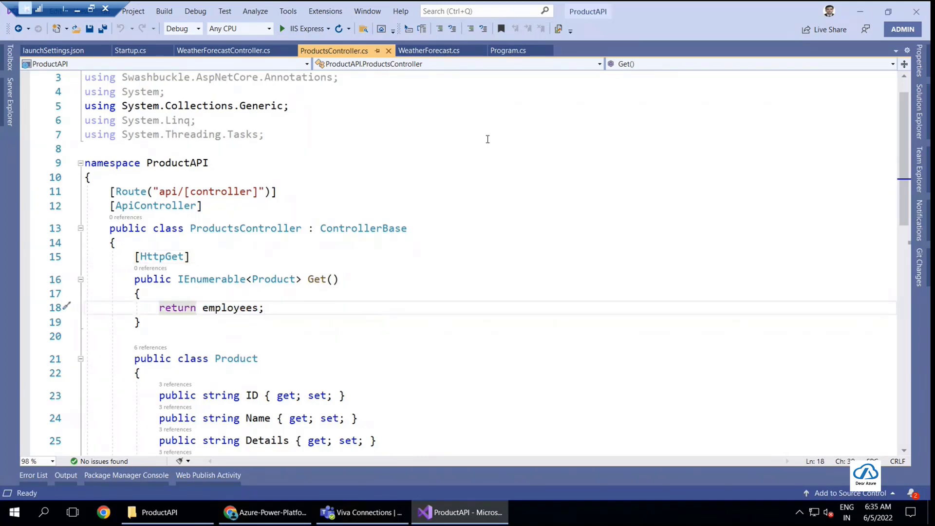
{"action": "left_click", "coordinate": [303, 32]}
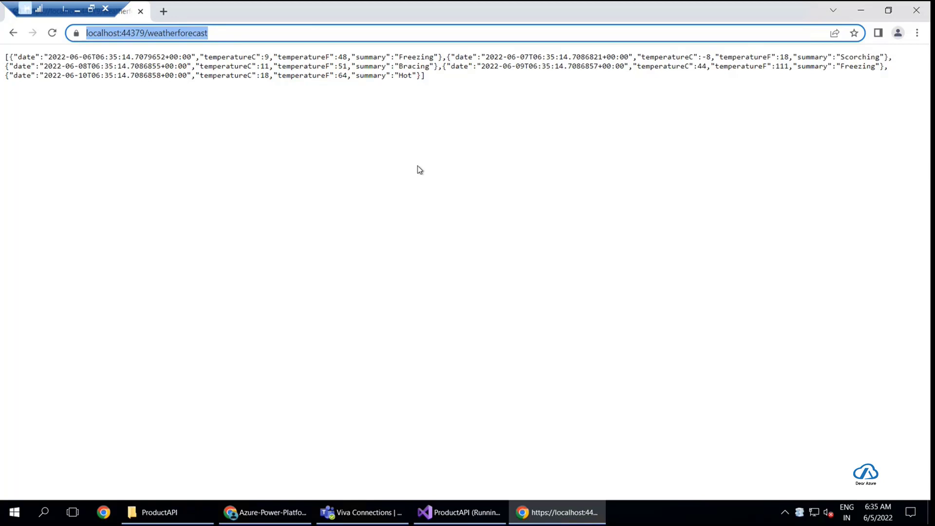
Change the URL to localhost:44379/api/products and select the returned Pencil, Pen and Sharpener JSON.
{"action": "left_click", "coordinate": [417, 166]}
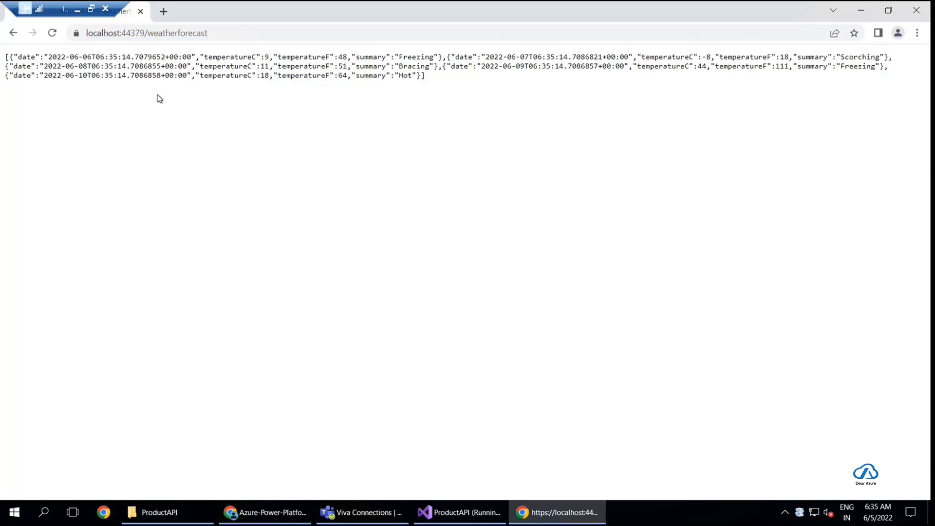
{"action": "double_click", "coordinate": [192, 33]}
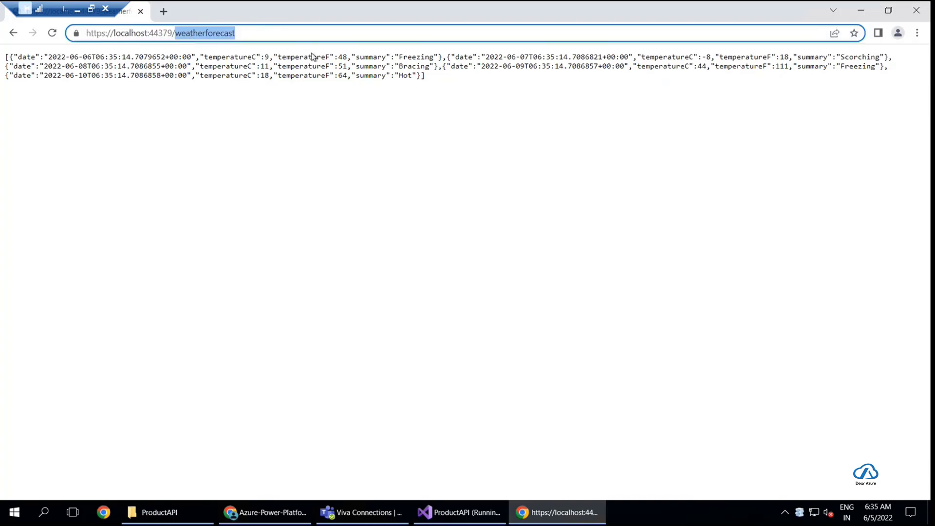
{"action": "type", "text": "api"}
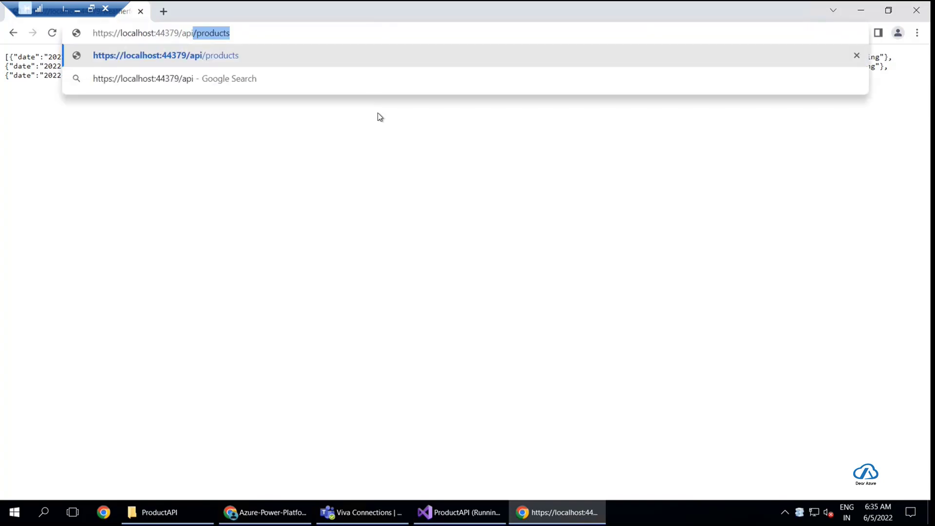
{"action": "key", "text": "Return"}
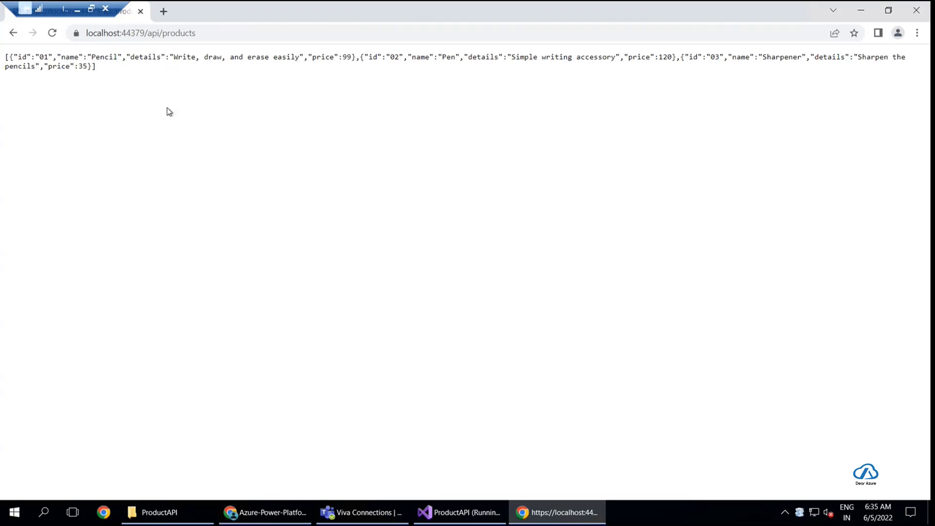
{"action": "key", "text": "ctrl+a"}
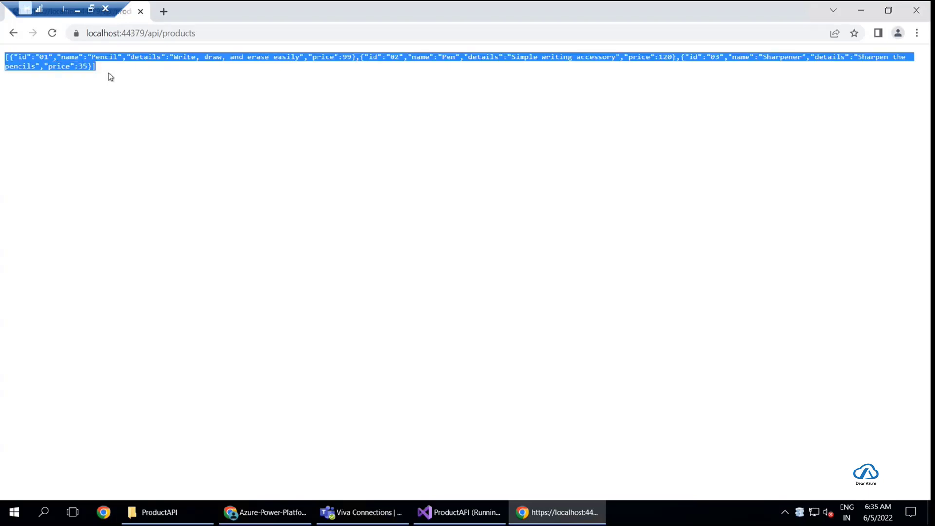
Compare the Pen entry in ProductsController's product list with the browser's products JSON.
{"action": "left_click", "coordinate": [428, 511]}
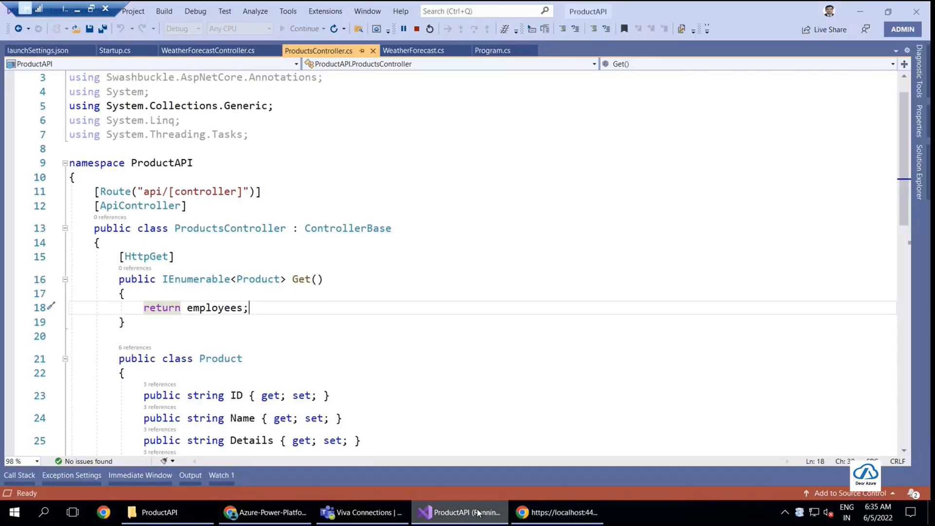
{"action": "scroll", "coordinate": [396, 321], "scroll_direction": "down", "scroll_amount": 9}
{"action": "scroll", "coordinate": [332, 287], "scroll_direction": "up", "scroll_amount": 2}
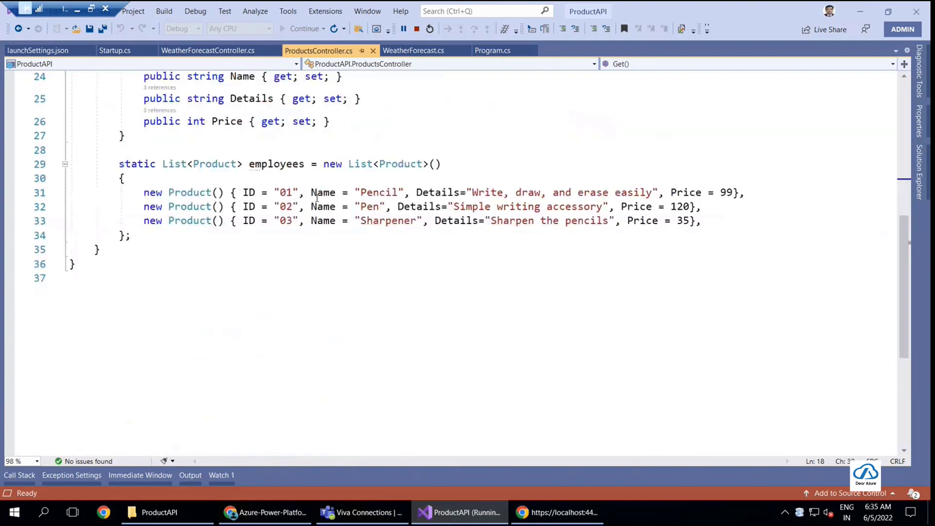
{"action": "left_click", "coordinate": [361, 207]}
{"action": "left_click", "coordinate": [445, 518]}
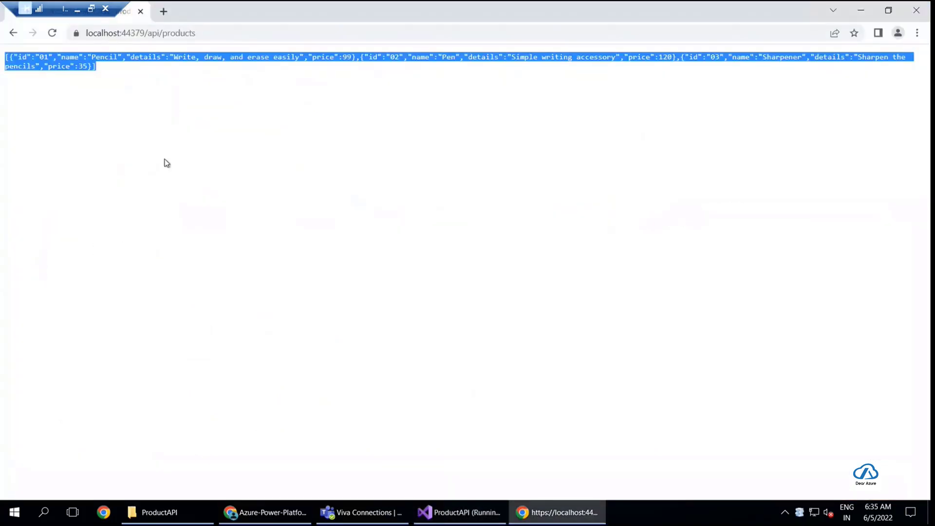
{"action": "left_click", "coordinate": [445, 516]}
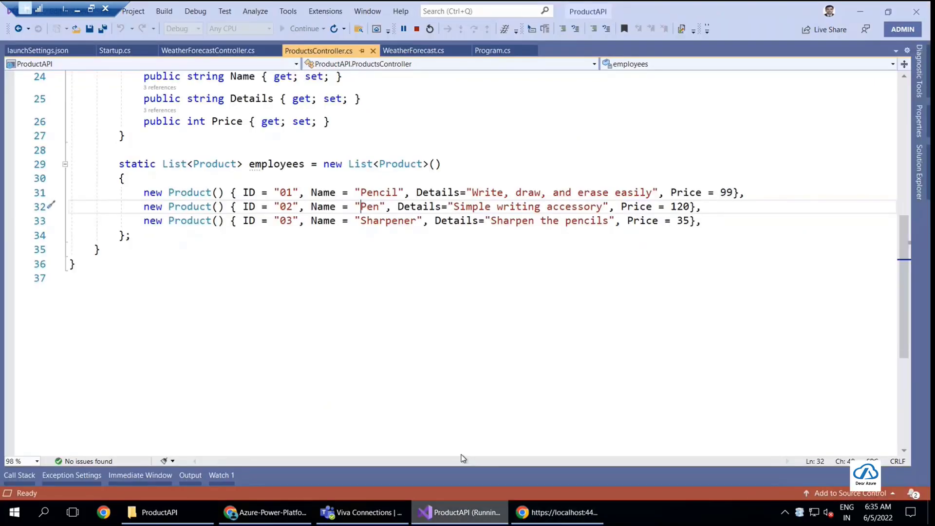
Stop the ProductAPI debug session and bring back the Solution Explorer file tree.
{"action": "scroll", "coordinate": [492, 276], "scroll_direction": "up", "scroll_amount": 2}
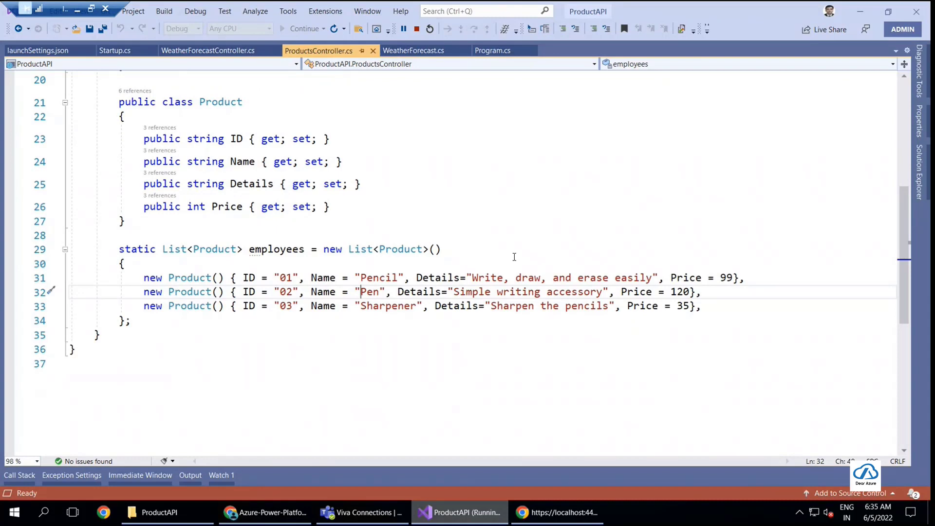
{"action": "scroll", "coordinate": [514, 256], "scroll_direction": "up", "scroll_amount": 1}
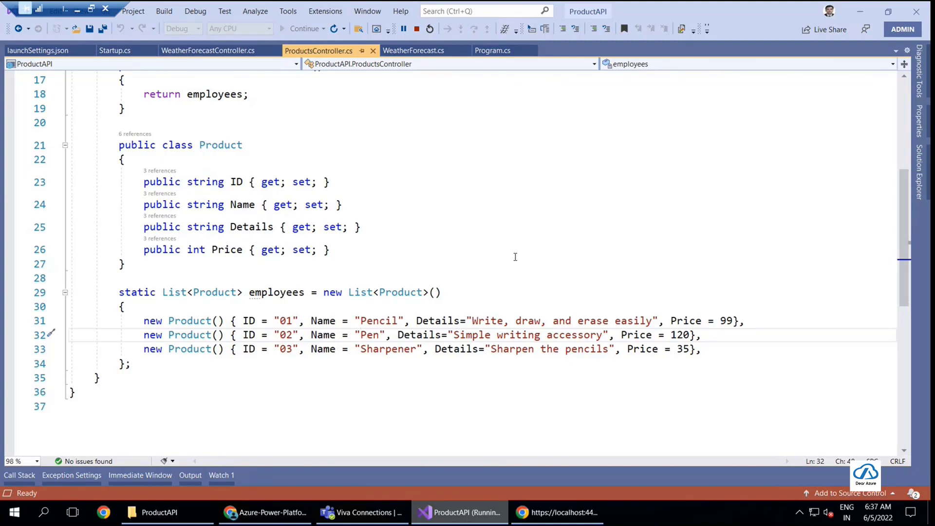
{"action": "left_click", "coordinate": [416, 29]}
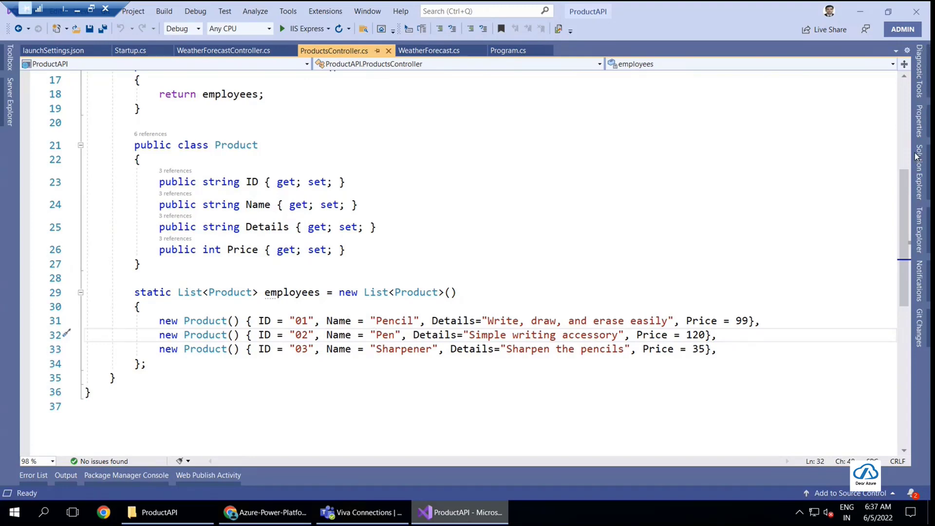
{"action": "left_click", "coordinate": [918, 168]}
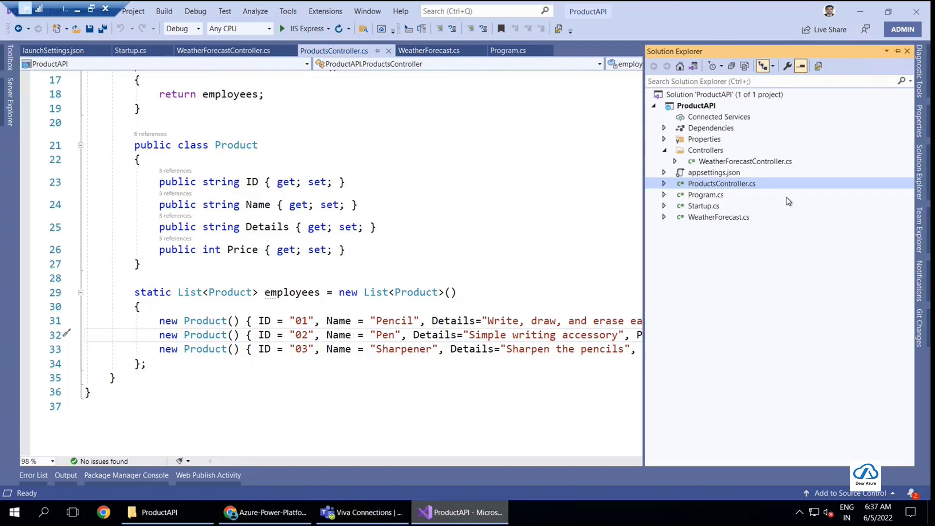
{"action": "left_click", "coordinate": [697, 108]}
{"action": "right_click", "coordinate": [697, 109]}
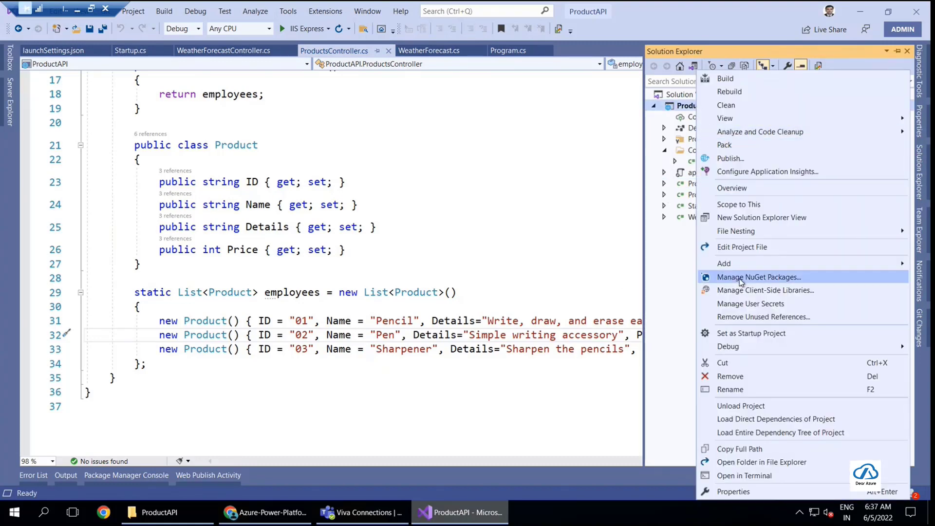
{"action": "left_click", "coordinate": [649, 265]}
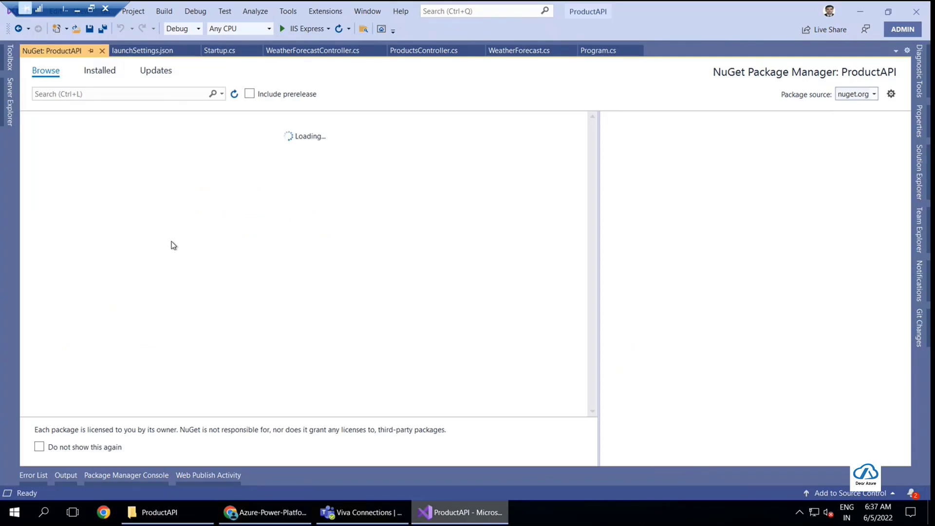
{"action": "left_click", "coordinate": [100, 91]}
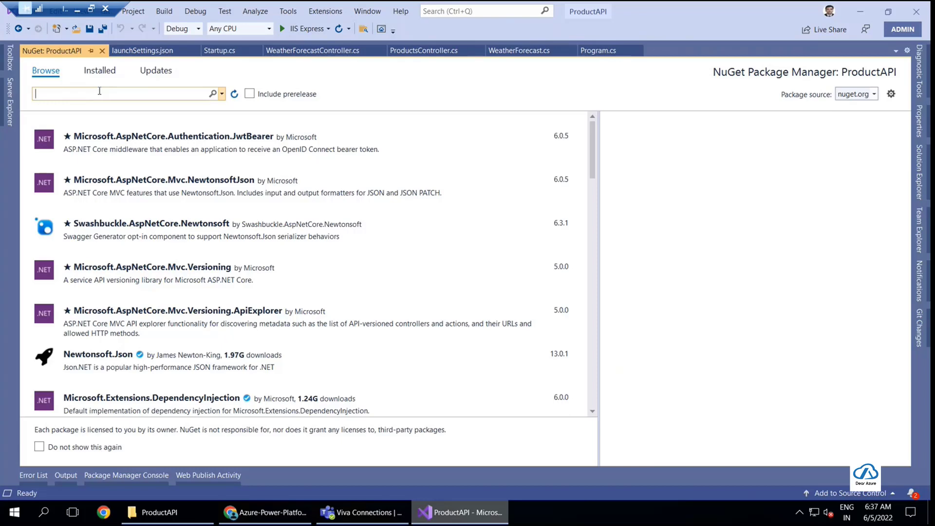
{"action": "type", "text": "Swash"}
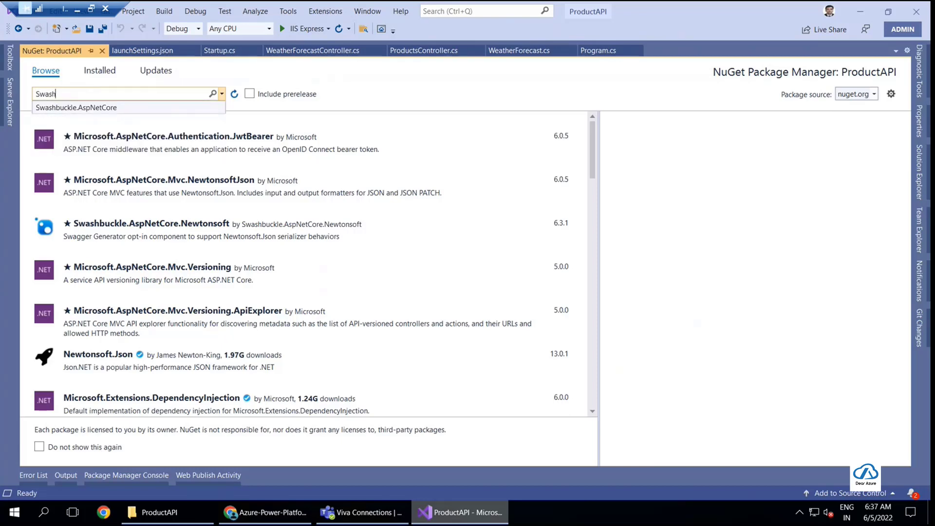
{"action": "type", "text": "Buck"}
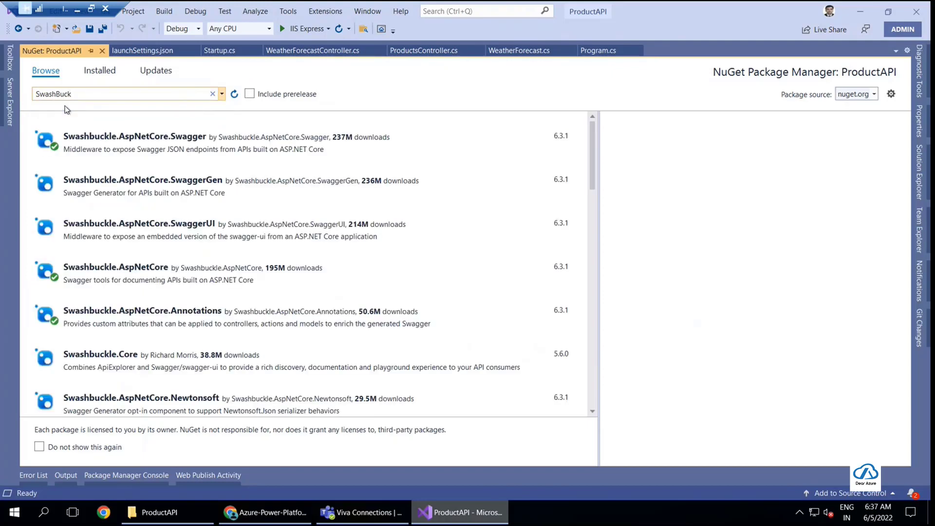
{"action": "left_click", "coordinate": [118, 106]}
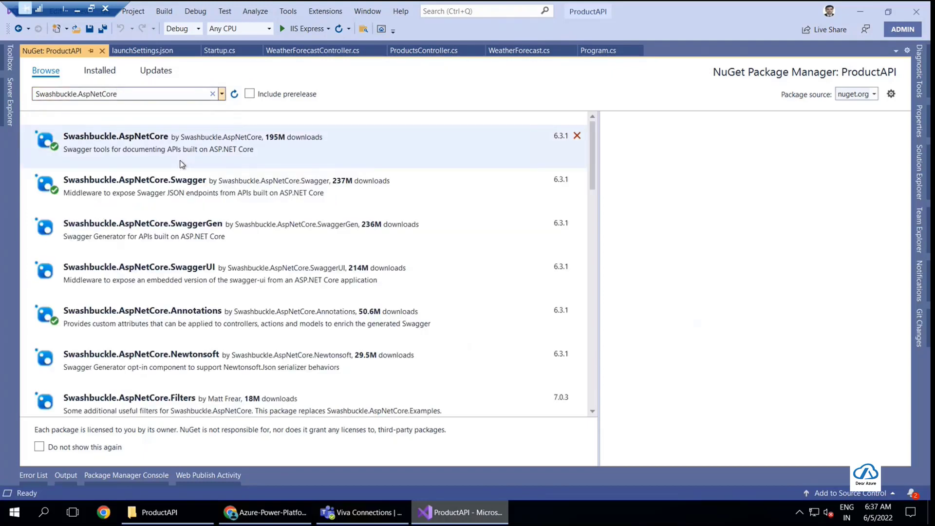
{"action": "left_click", "coordinate": [181, 162]}
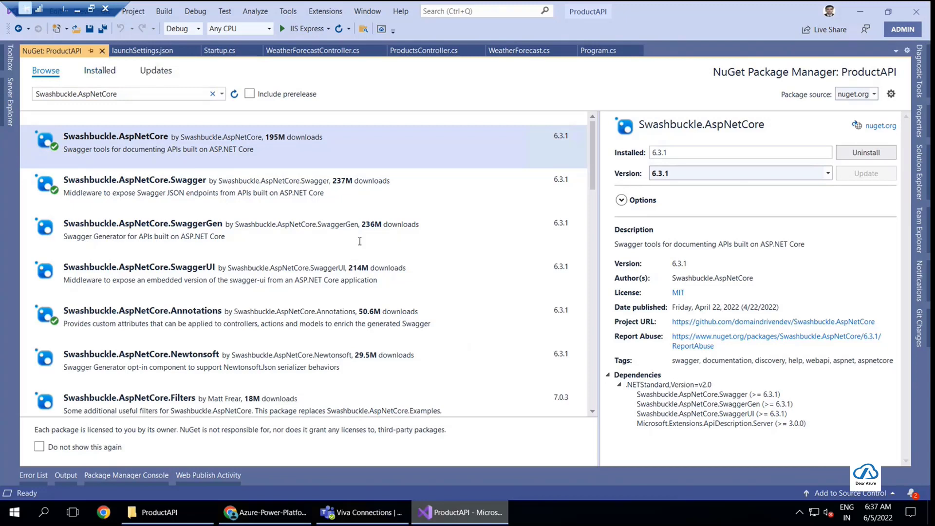
{"action": "key", "text": "ctrl+F4"}
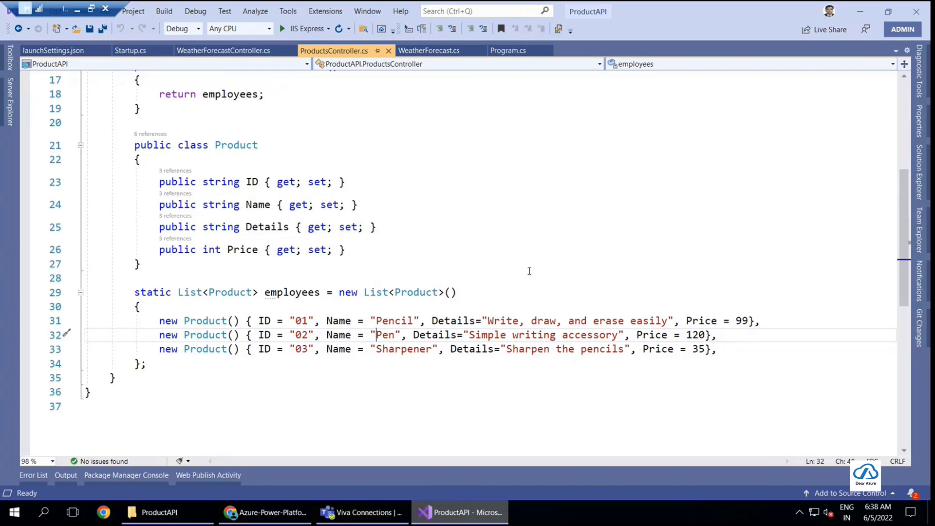
Open Startup.cs and point out services.AddSwaggerGen() in ConfigureServices.
{"action": "left_click", "coordinate": [912, 190]}
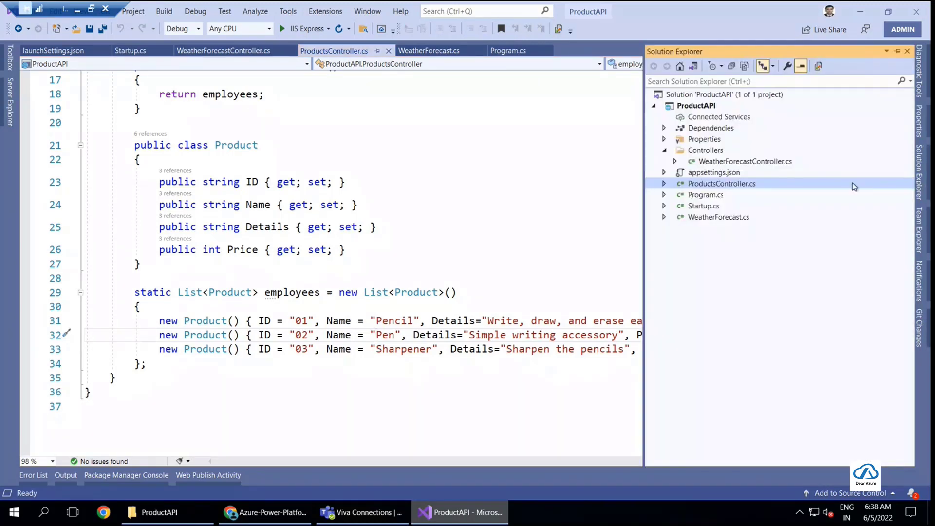
{"action": "double_click", "coordinate": [709, 207]}
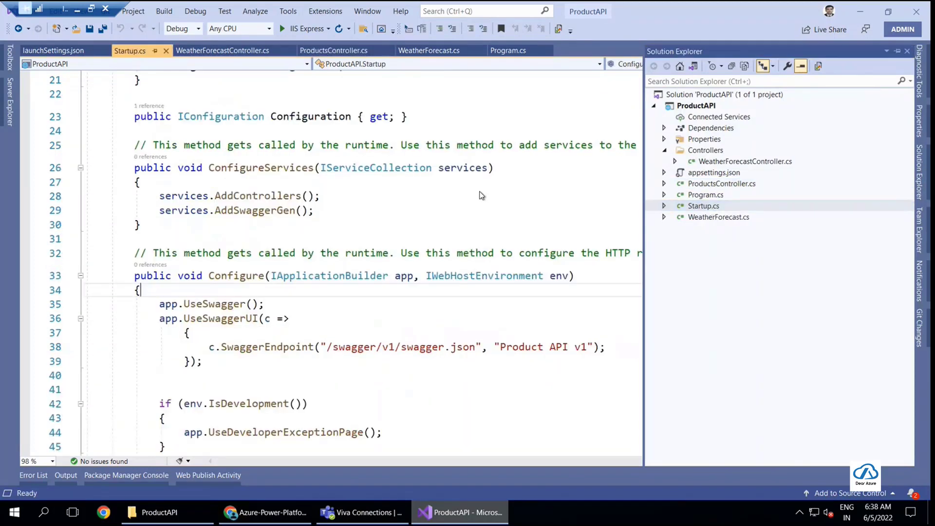
{"action": "left_click", "coordinate": [451, 230]}
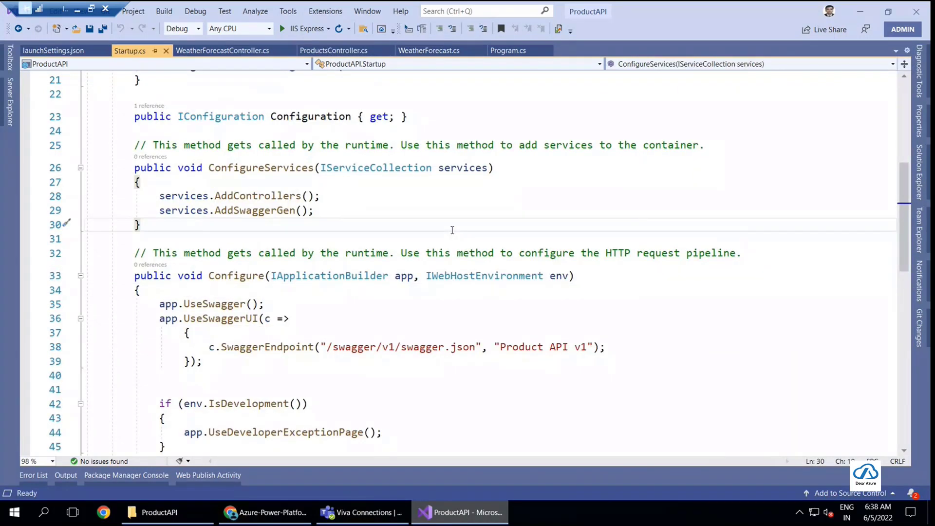
{"action": "left_click", "coordinate": [242, 275]}
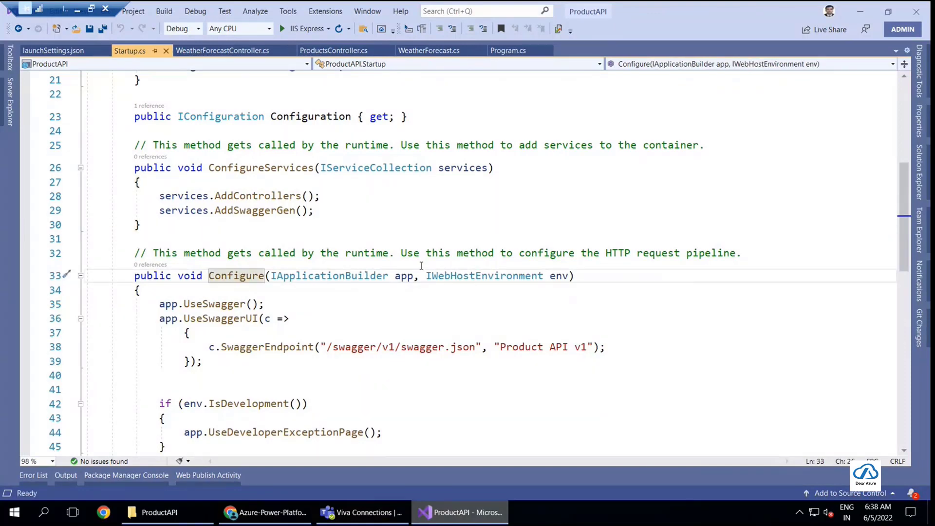
{"action": "left_click", "coordinate": [258, 168]}
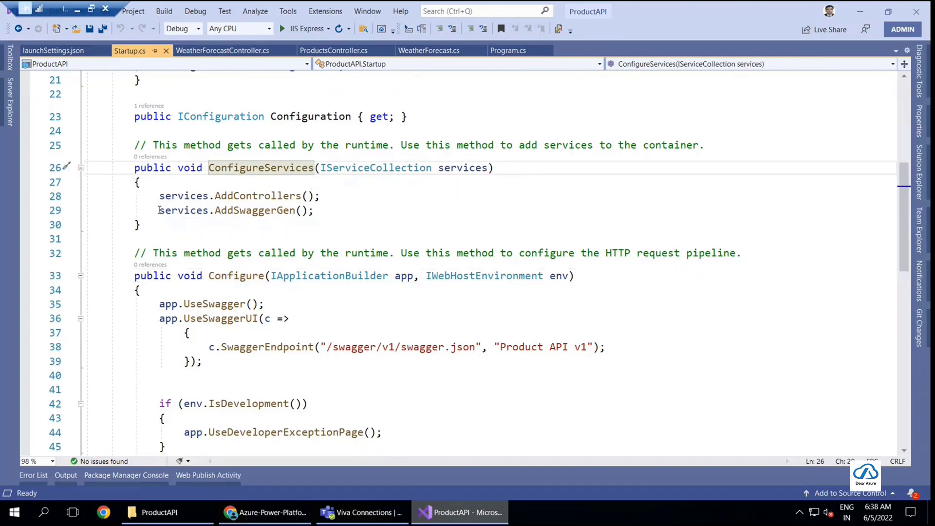
{"action": "left_click_drag", "start_coordinate": [159, 211], "coordinate": [397, 208]}
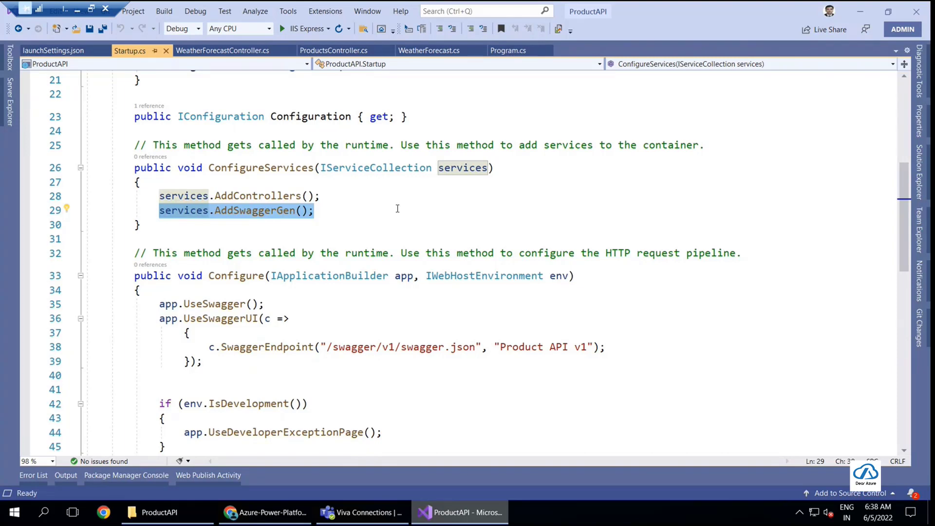
Highlight UseSwagger, UseSwaggerUI and the /swagger/v1 endpoint in Configure, then relaunch ProductAPI.
{"action": "left_click", "coordinate": [214, 276]}
{"action": "scroll", "coordinate": [453, 315], "scroll_direction": "down", "scroll_amount": 2}
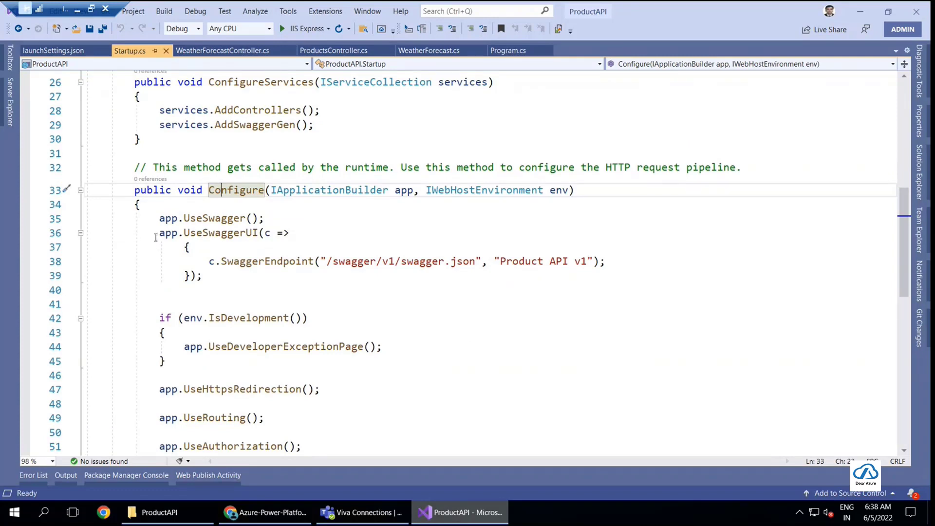
{"action": "left_click_drag", "start_coordinate": [155, 237], "coordinate": [159, 289]}
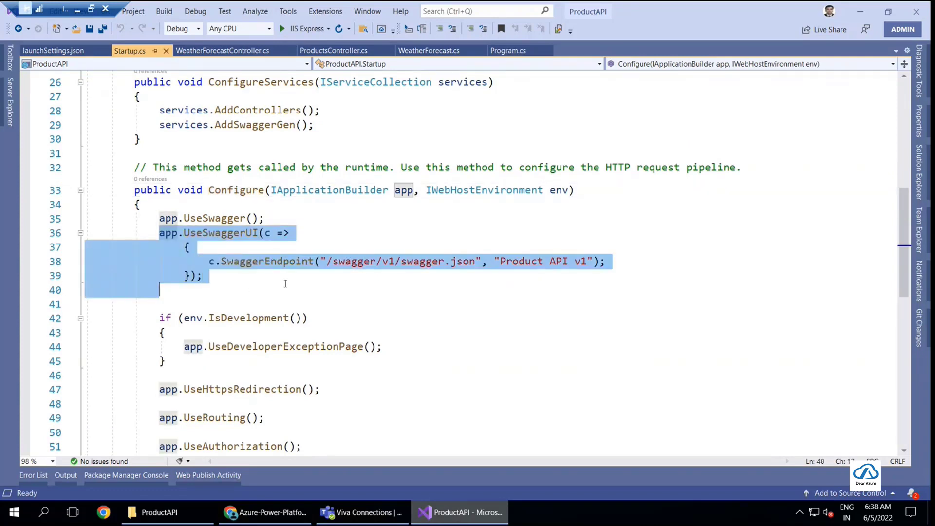
{"action": "left_click", "coordinate": [161, 290]}
{"action": "left_click_drag", "start_coordinate": [159, 219], "coordinate": [219, 280]}
{"action": "left_click", "coordinate": [406, 283]}
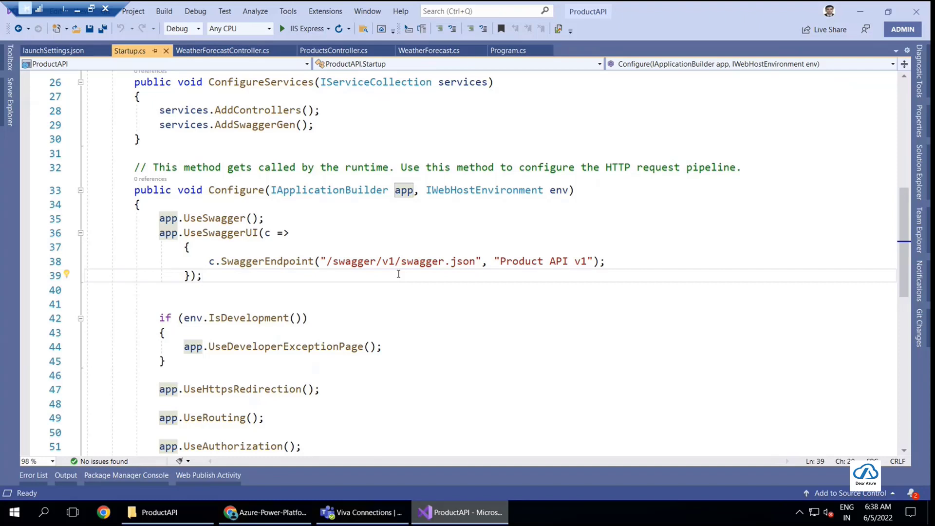
{"action": "left_click_drag", "start_coordinate": [325, 263], "coordinate": [441, 256]}
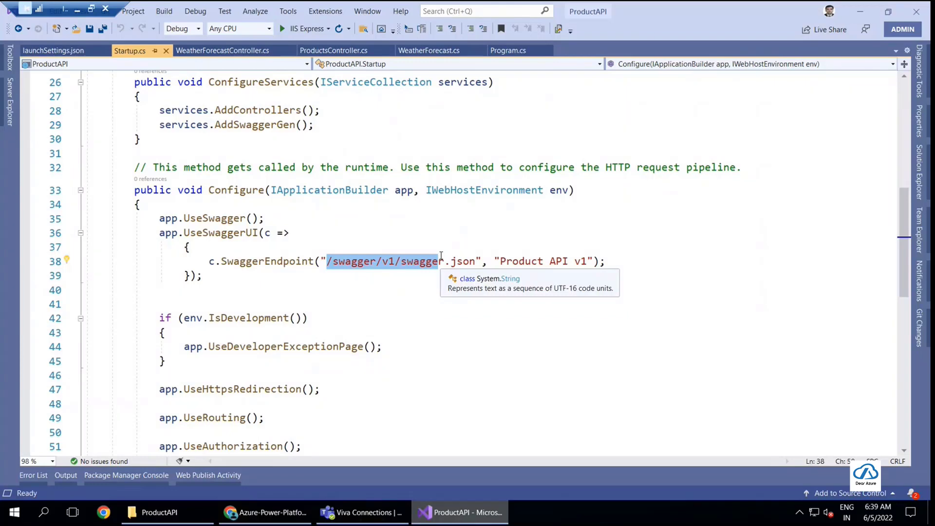
{"action": "left_click", "coordinate": [515, 230]}
{"action": "left_click", "coordinate": [294, 34]}
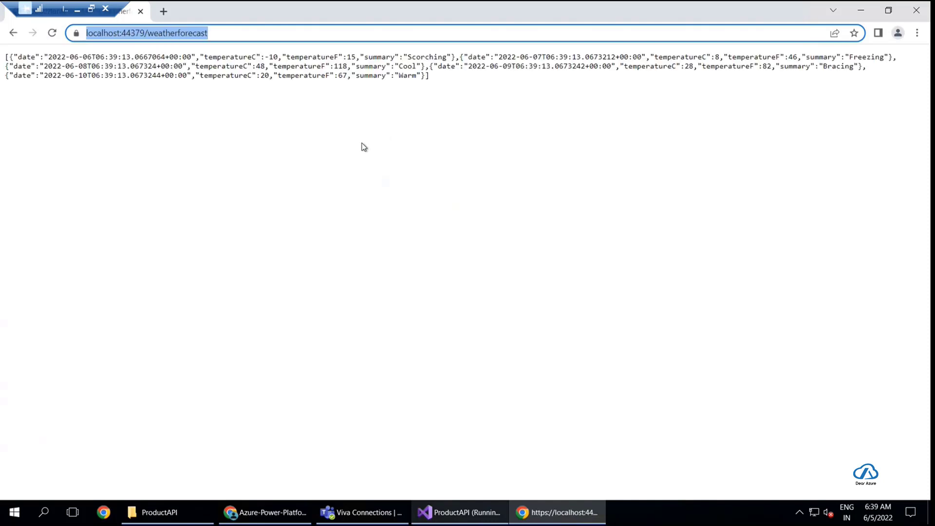
Replace weatherforecast with swagger in the localhost:44379 address to load the Swagger UI.
{"action": "double_click", "coordinate": [161, 33]}
{"action": "double_click", "coordinate": [207, 33]}
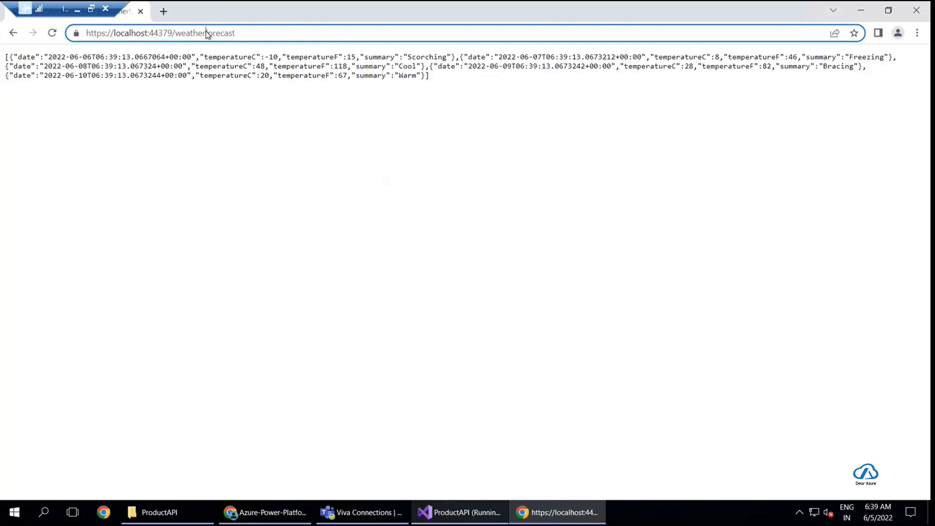
{"action": "key", "text": "BackSpace"}
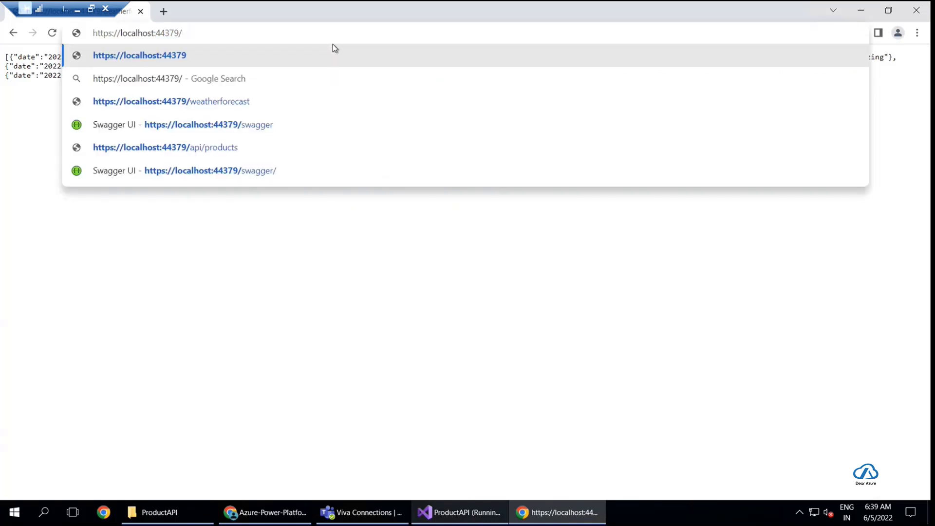
{"action": "type", "text": "swagger"}
{"action": "key", "text": "Return"}
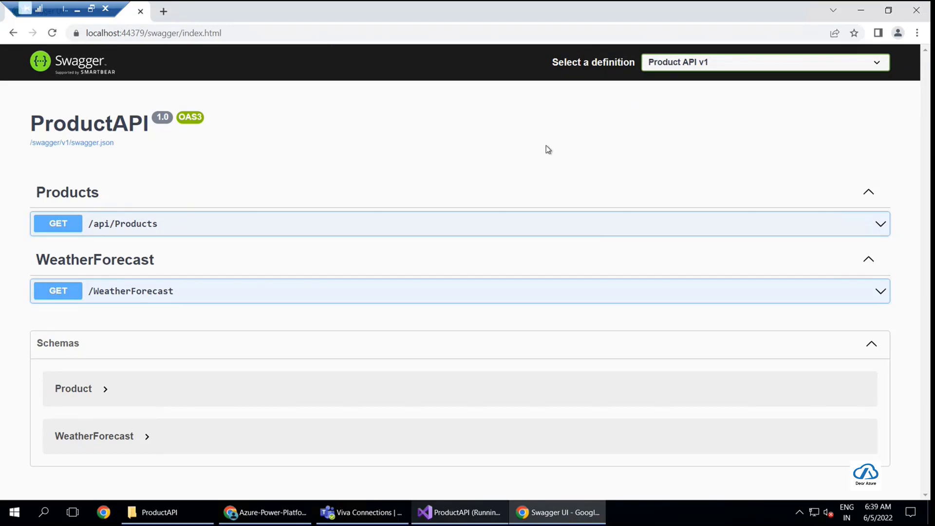
Expand and collapse the /api/Products and /WeatherForecast operations to preview them.
{"action": "left_click", "coordinate": [194, 228]}
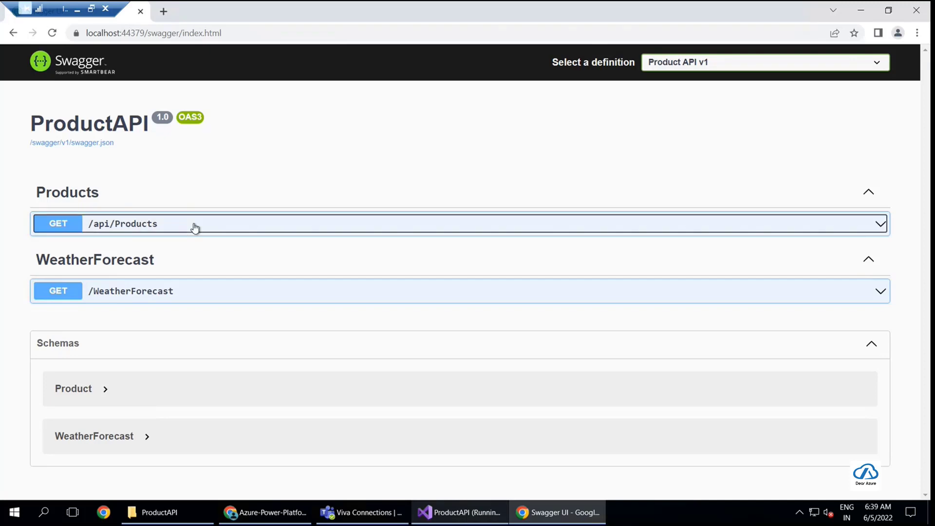
{"action": "left_click", "coordinate": [195, 227]}
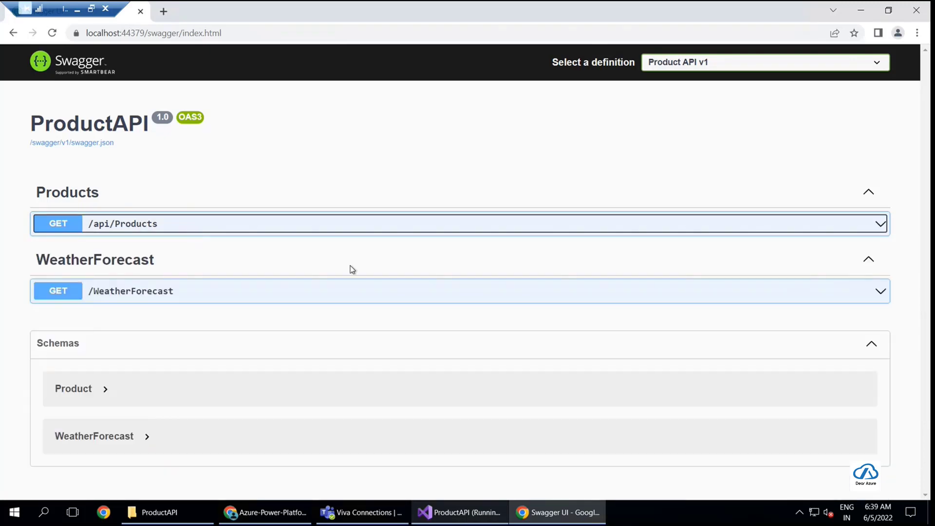
{"action": "left_click", "coordinate": [273, 295]}
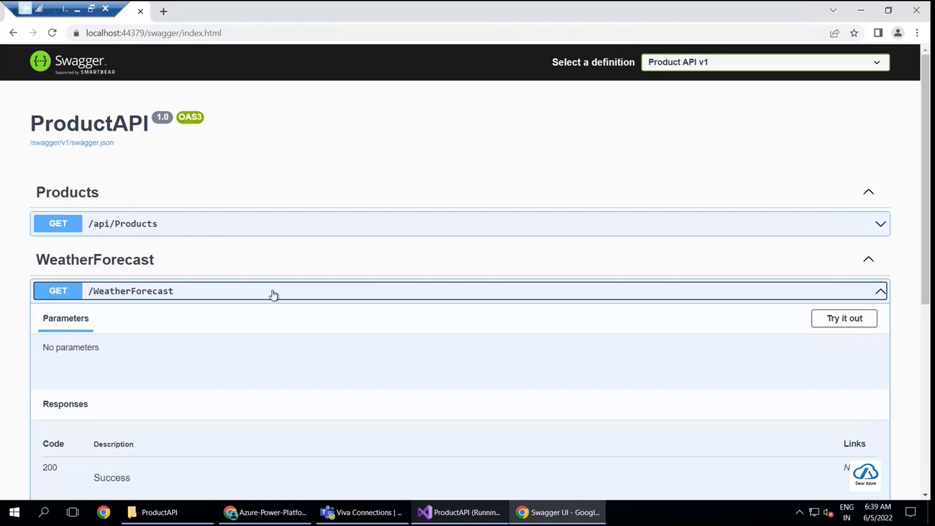
{"action": "left_click", "coordinate": [273, 295]}
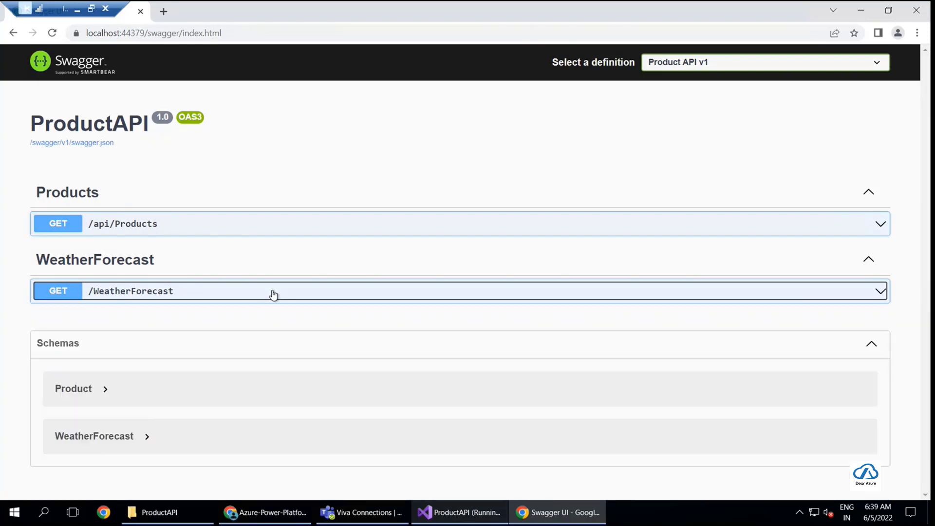
{"action": "left_click", "coordinate": [346, 269]}
{"action": "left_click", "coordinate": [346, 269]}
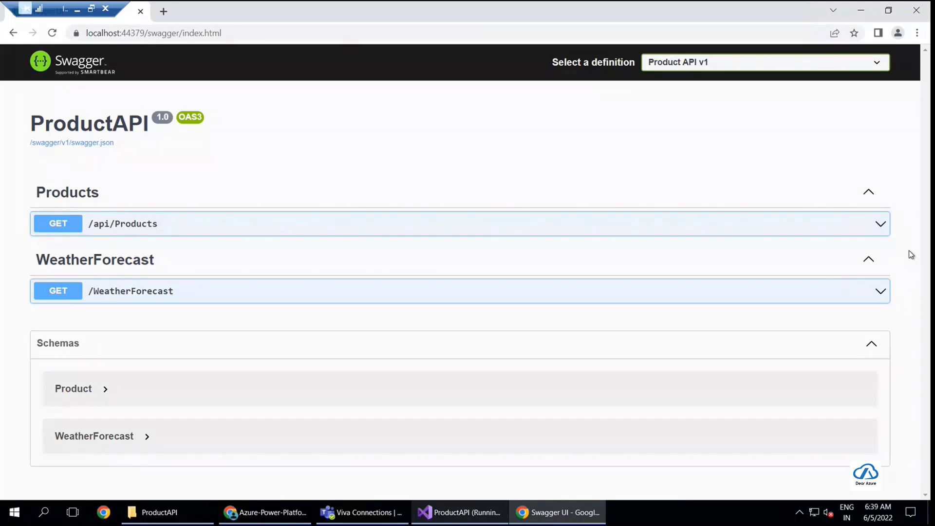
Expand the Product and WeatherForecast schemas to show their fields.
{"action": "left_click", "coordinate": [85, 391]}
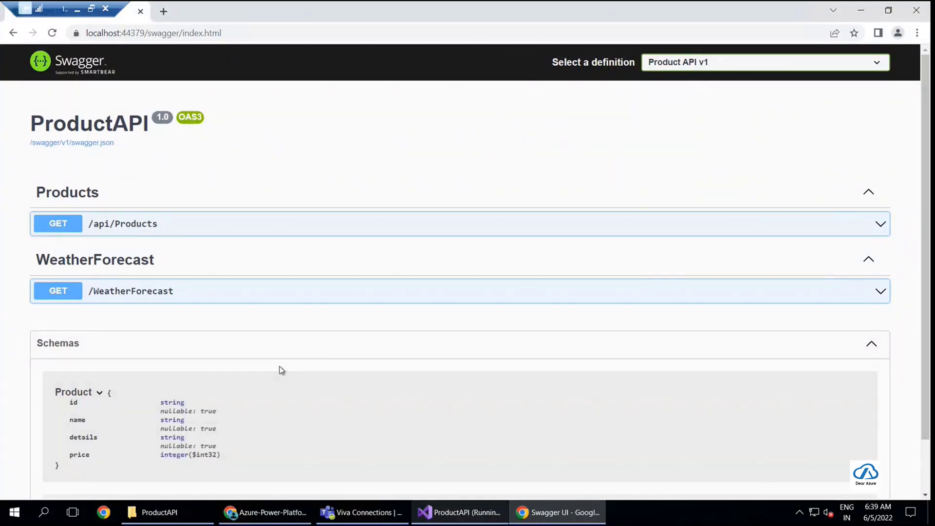
{"action": "scroll", "coordinate": [282, 370], "scroll_direction": "down", "scroll_amount": 1}
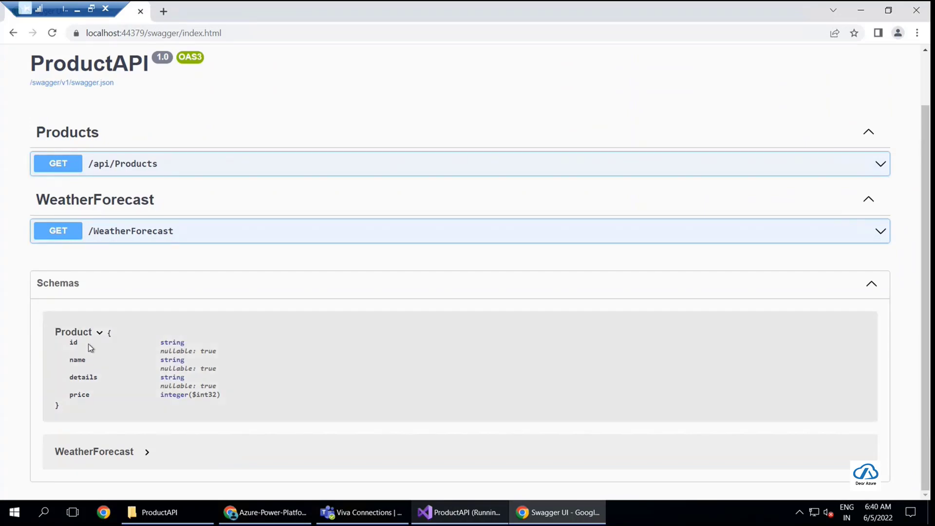
{"action": "left_click", "coordinate": [91, 452]}
{"action": "scroll", "coordinate": [324, 374], "scroll_direction": "down", "scroll_amount": 1}
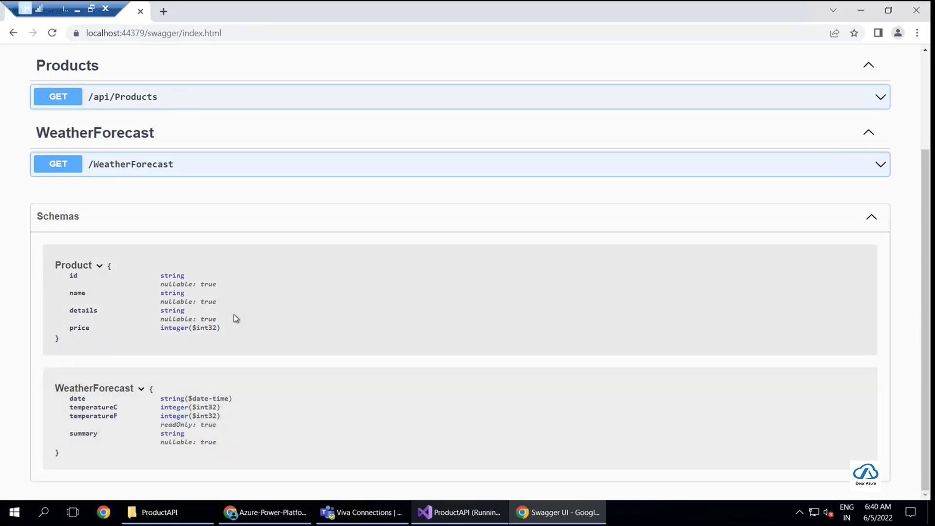
{"action": "scroll", "coordinate": [234, 312], "scroll_direction": "up", "scroll_amount": 3}
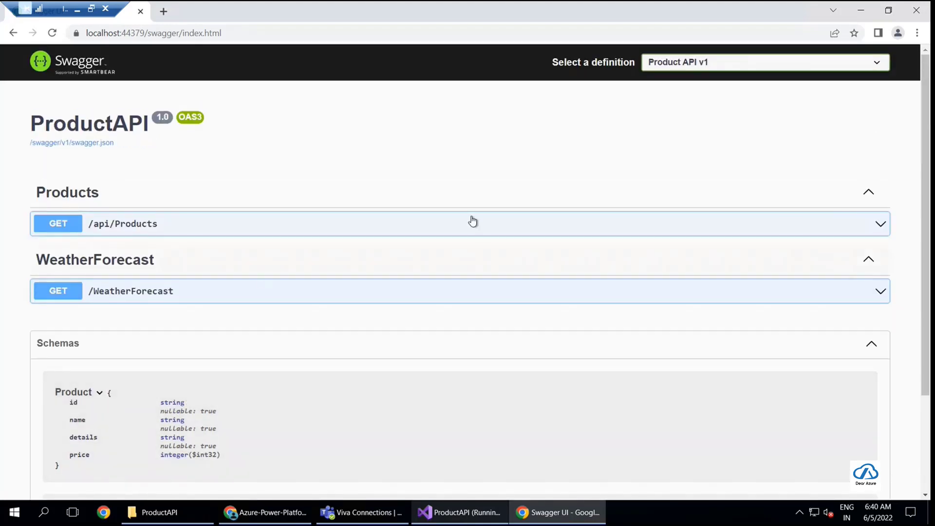
Expand GET /api/Products and switch it to Try it out mode.
{"action": "left_click", "coordinate": [284, 230]}
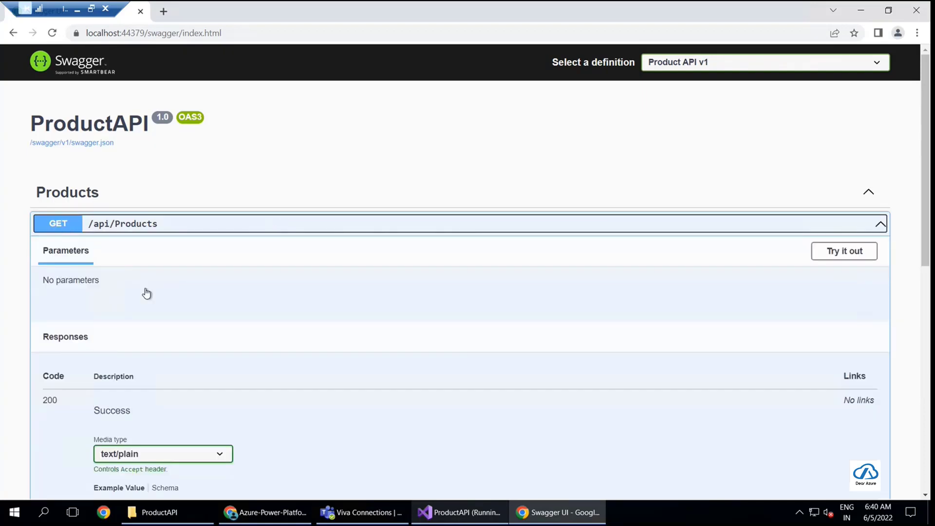
{"action": "scroll", "coordinate": [270, 309], "scroll_direction": "down", "scroll_amount": 2}
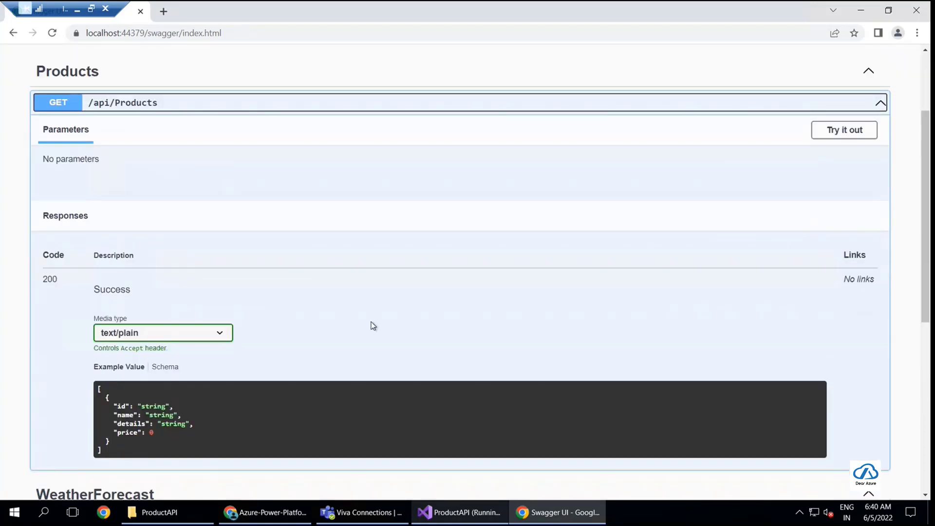
{"action": "left_click", "coordinate": [378, 281]}
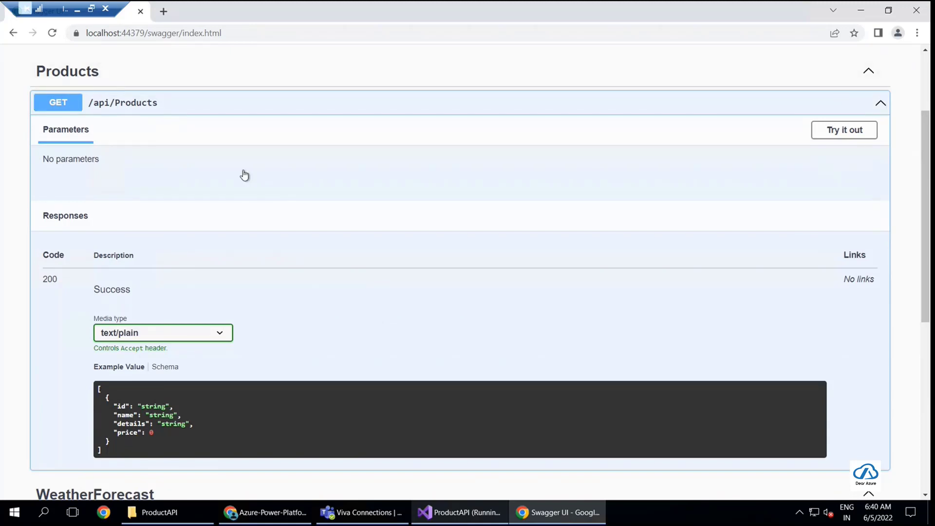
{"action": "left_click", "coordinate": [845, 129]}
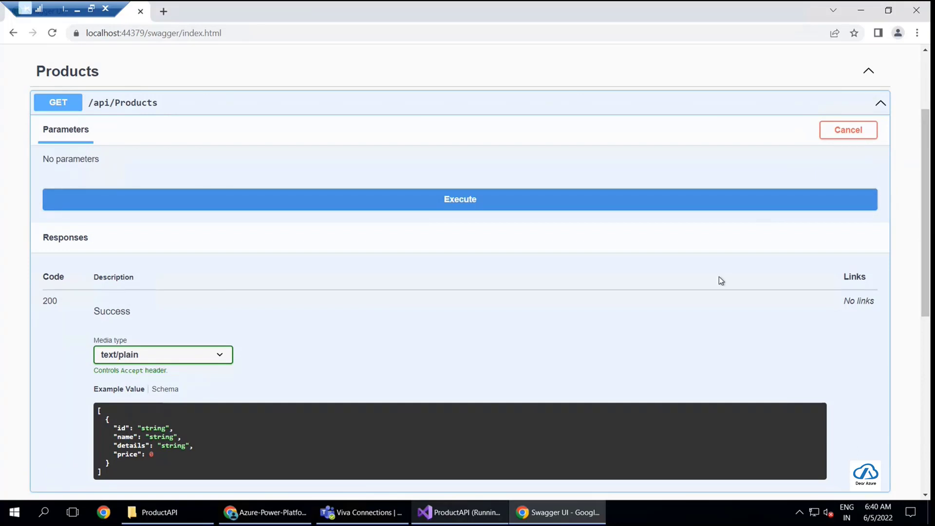
Execute GET /api/Products and review the 200 response body for Pencil, Pen and Sharpener plus its headers.
{"action": "scroll", "coordinate": [718, 276], "scroll_direction": "down", "scroll_amount": 2}
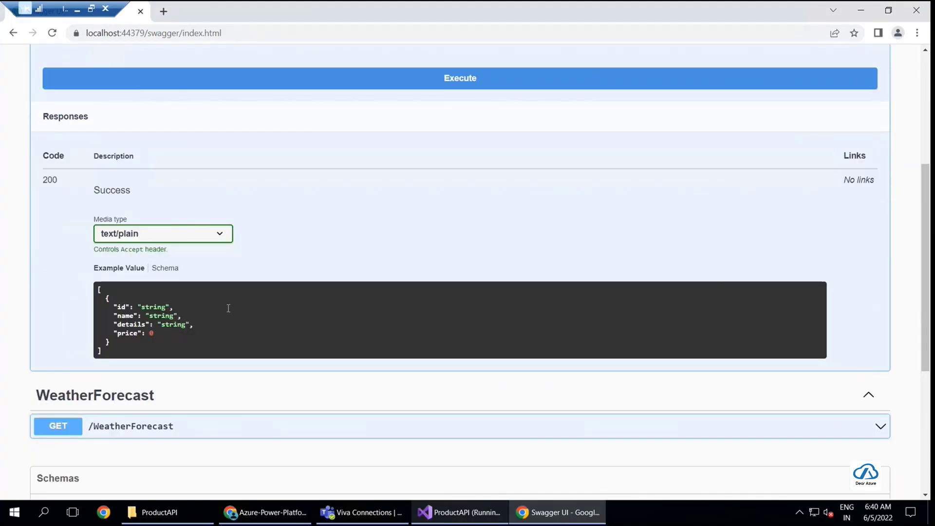
{"action": "scroll", "coordinate": [552, 201], "scroll_direction": "up", "scroll_amount": 2}
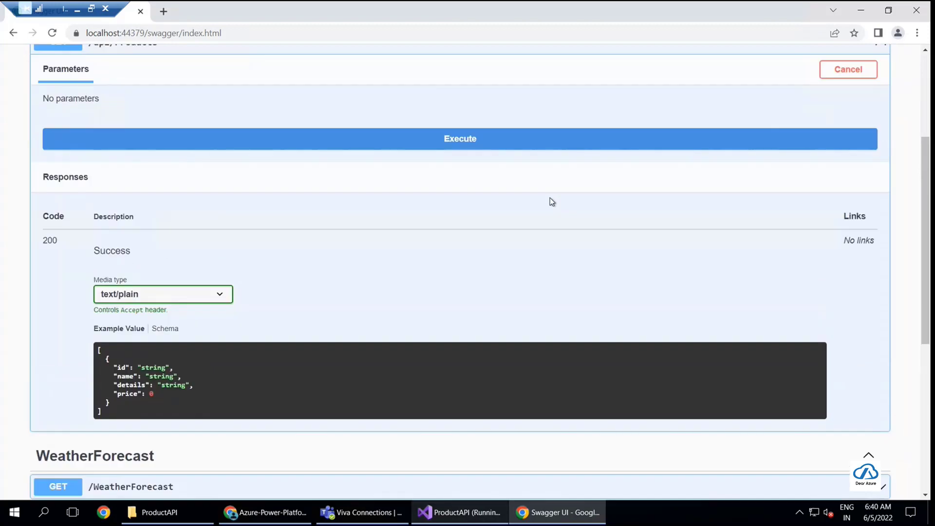
{"action": "left_click", "coordinate": [451, 206]}
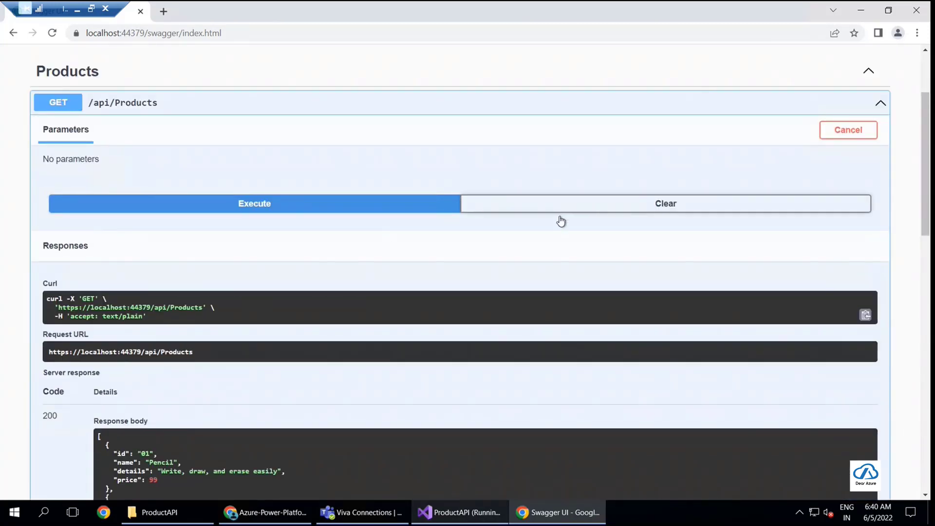
{"action": "scroll", "coordinate": [560, 219], "scroll_direction": "down", "scroll_amount": 2}
{"action": "scroll", "coordinate": [317, 291], "scroll_direction": "down", "scroll_amount": 1}
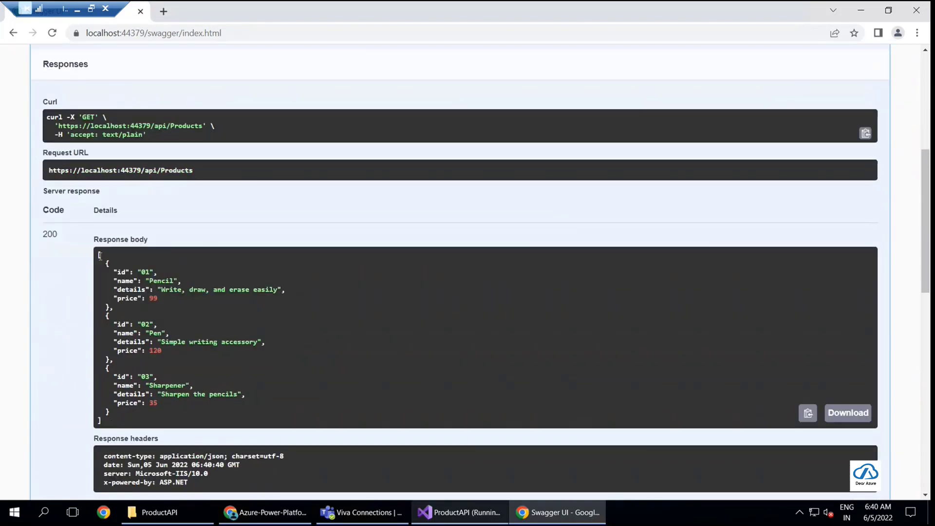
{"action": "left_click_drag", "start_coordinate": [99, 253], "coordinate": [123, 418]}
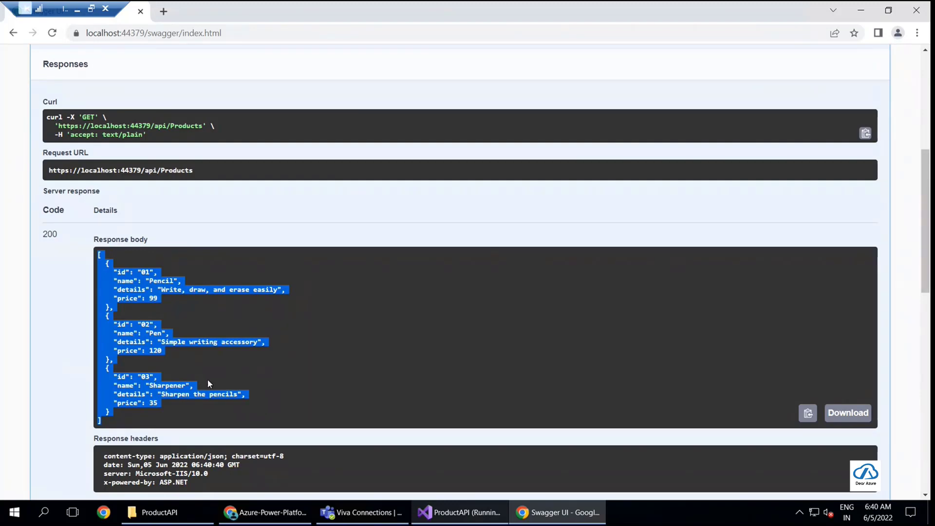
{"action": "left_click", "coordinate": [208, 379]}
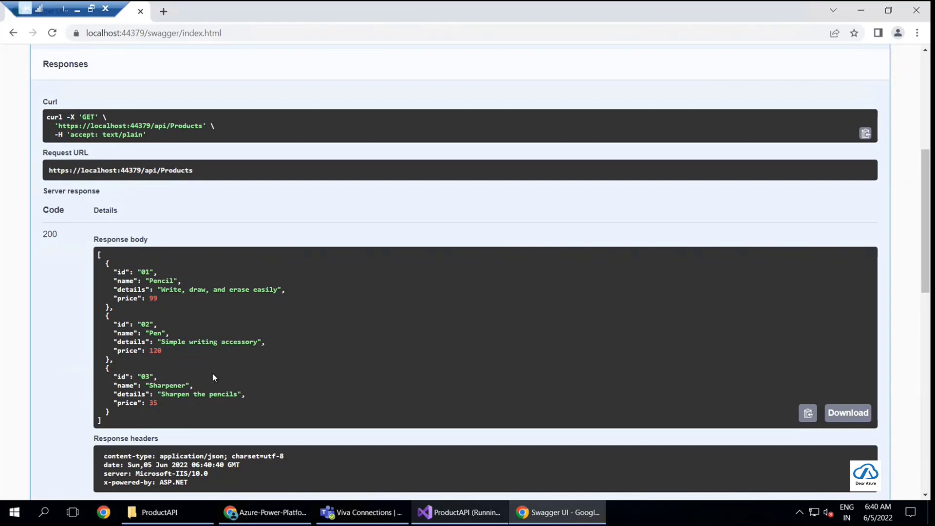
{"action": "scroll", "coordinate": [222, 378], "scroll_direction": "down", "scroll_amount": 3}
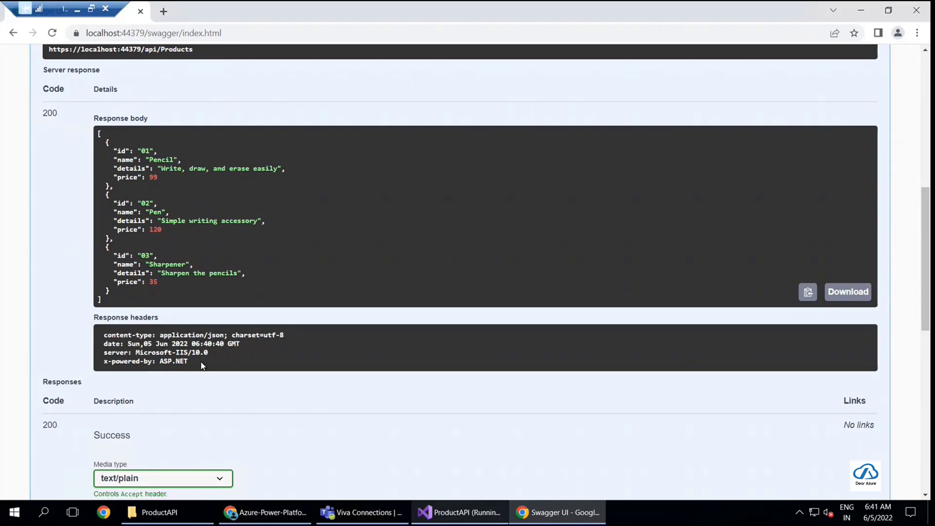
{"action": "scroll", "coordinate": [329, 344], "scroll_direction": "down", "scroll_amount": 5}
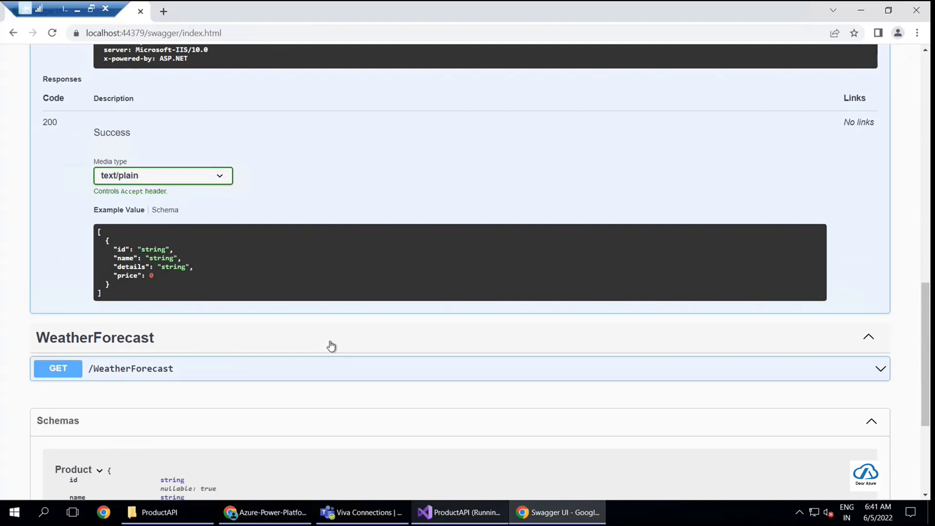
{"action": "scroll", "coordinate": [329, 345], "scroll_direction": "up", "scroll_amount": 12}
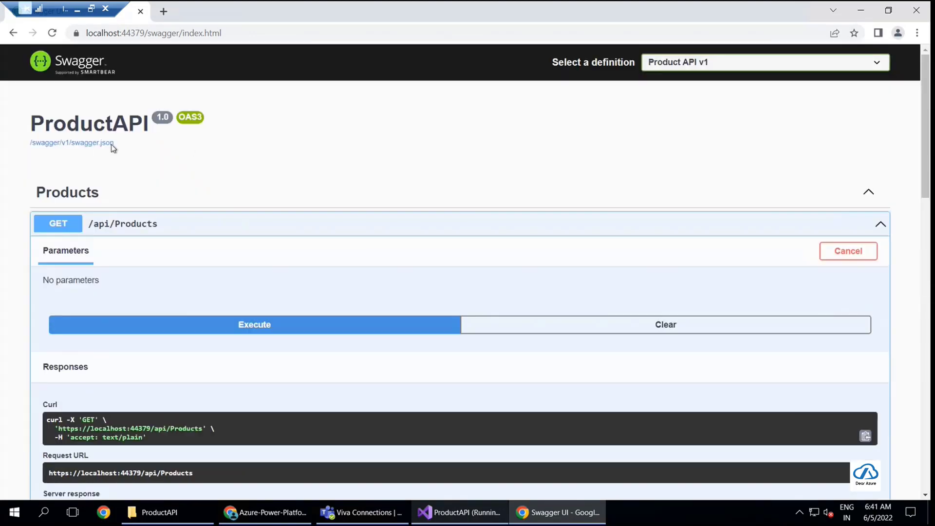
Open ProductAPI's swagger.json and review its /api/Products and /WeatherForecast GET paths.
{"action": "left_click", "coordinate": [49, 144]}
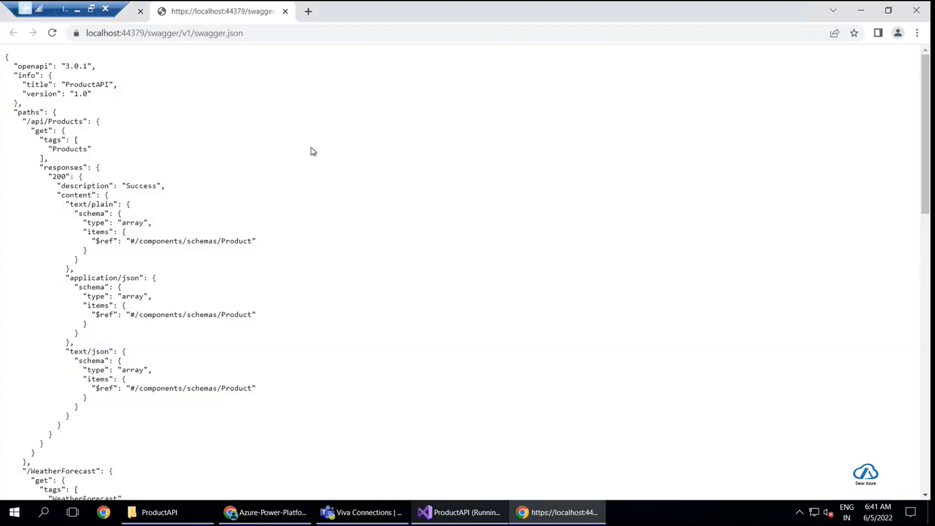
{"action": "scroll", "coordinate": [315, 151], "scroll_direction": "down", "scroll_amount": 6}
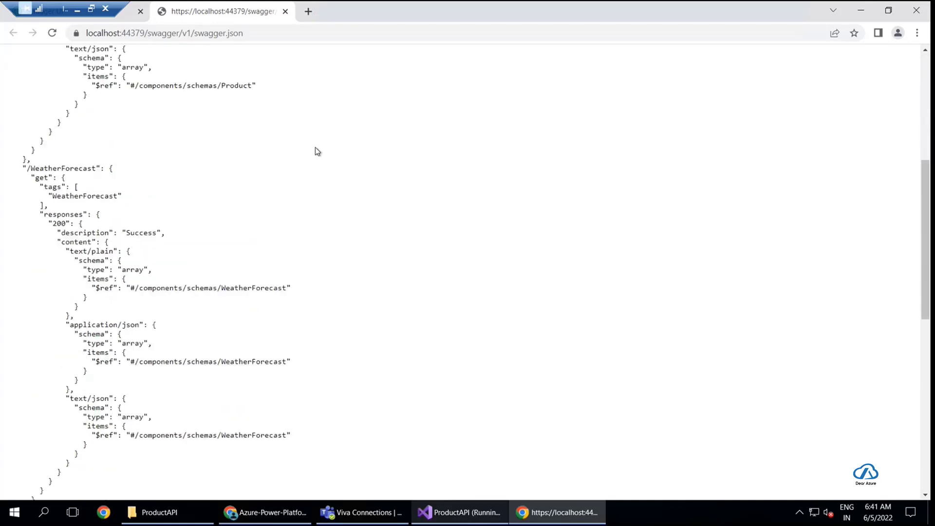
{"action": "scroll", "coordinate": [315, 148], "scroll_direction": "up", "scroll_amount": 6}
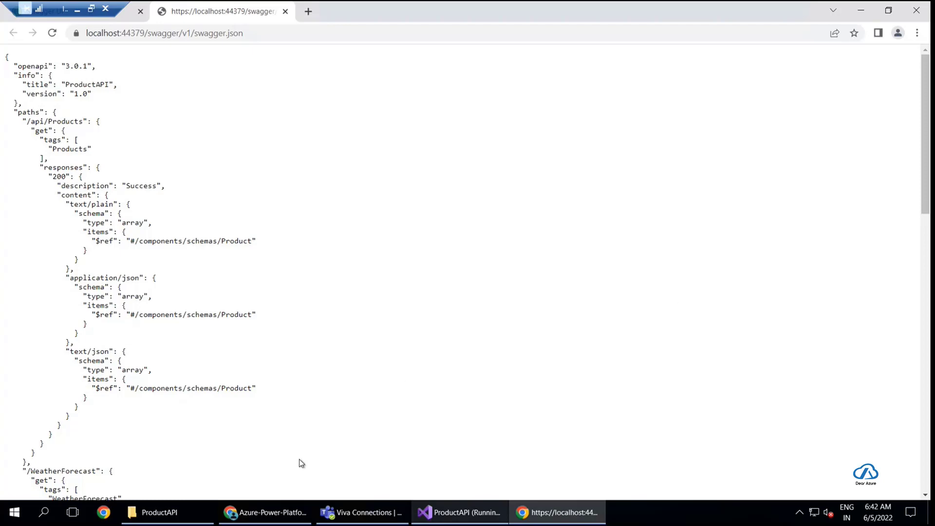
Go to az-nachan-api in the Azure-Power-Platform resource group and browse its Add API options.
{"action": "left_click", "coordinate": [281, 515]}
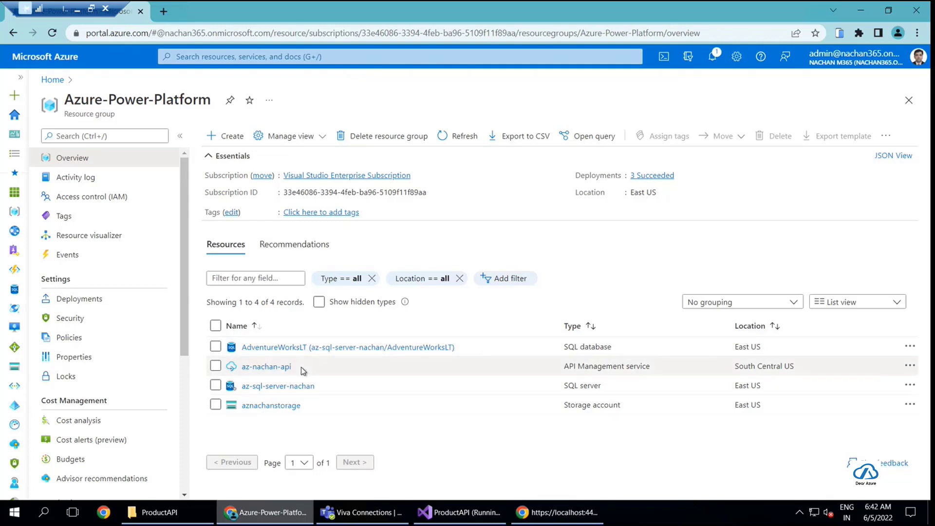
{"action": "left_click", "coordinate": [276, 367]}
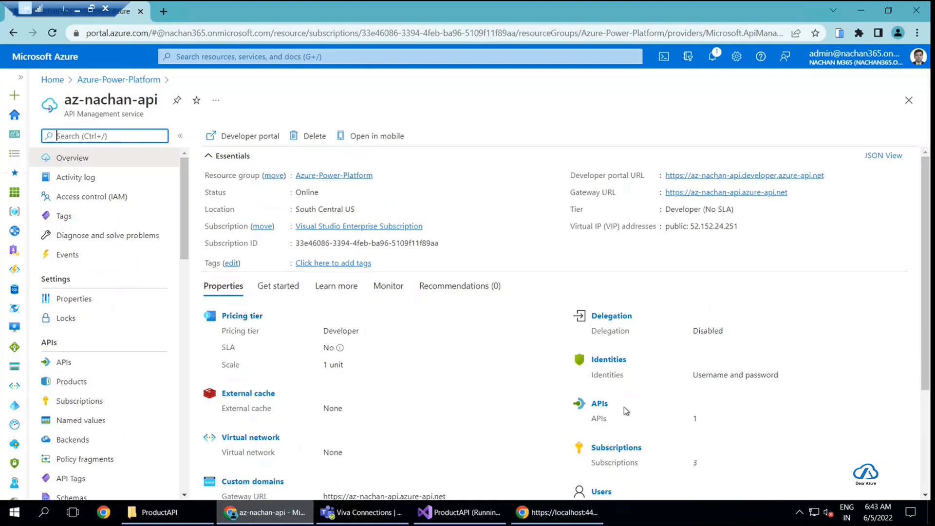
{"action": "left_click", "coordinate": [600, 404]}
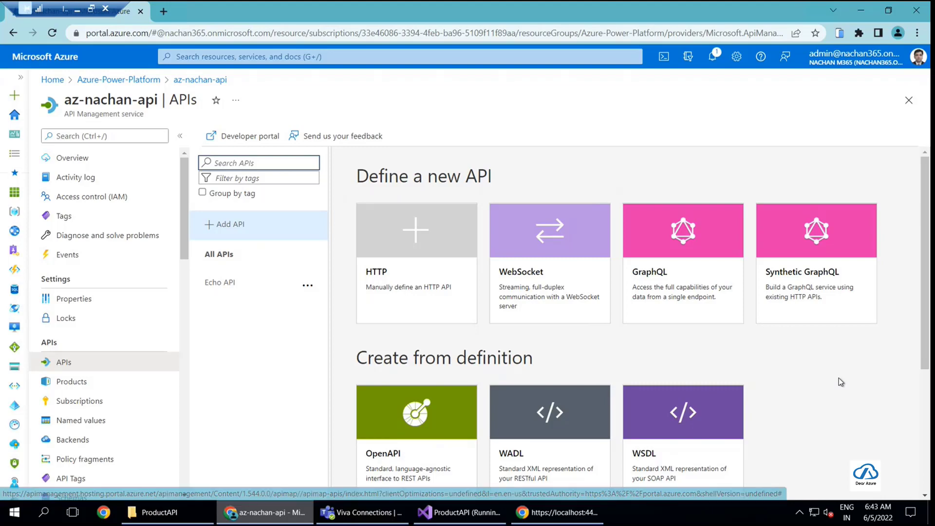
{"action": "scroll", "coordinate": [840, 381], "scroll_direction": "down", "scroll_amount": 1}
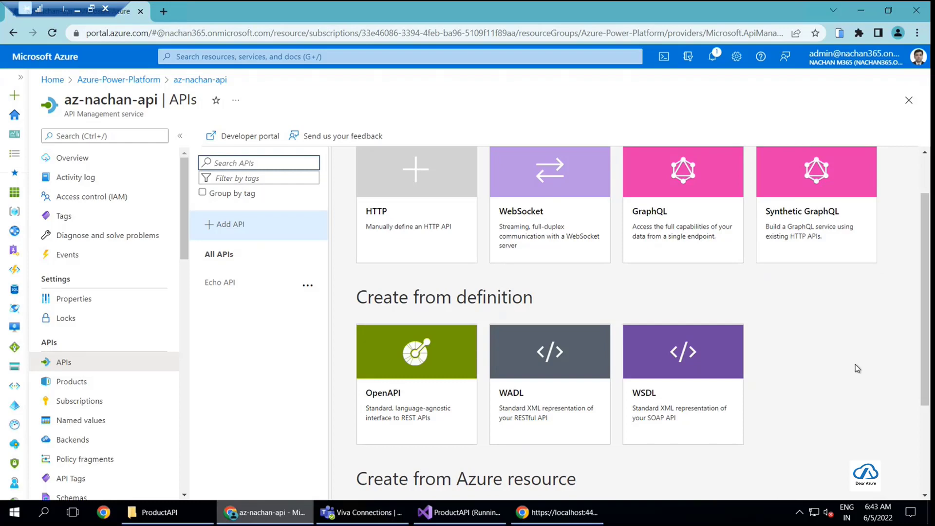
{"action": "scroll", "coordinate": [857, 368], "scroll_direction": "down", "scroll_amount": 1}
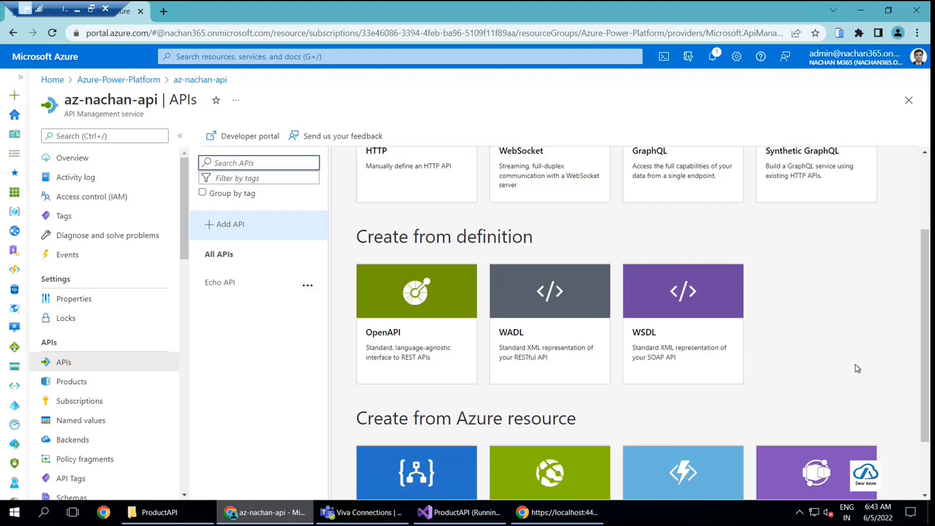
{"action": "scroll", "coordinate": [866, 314], "scroll_direction": "down", "scroll_amount": 2}
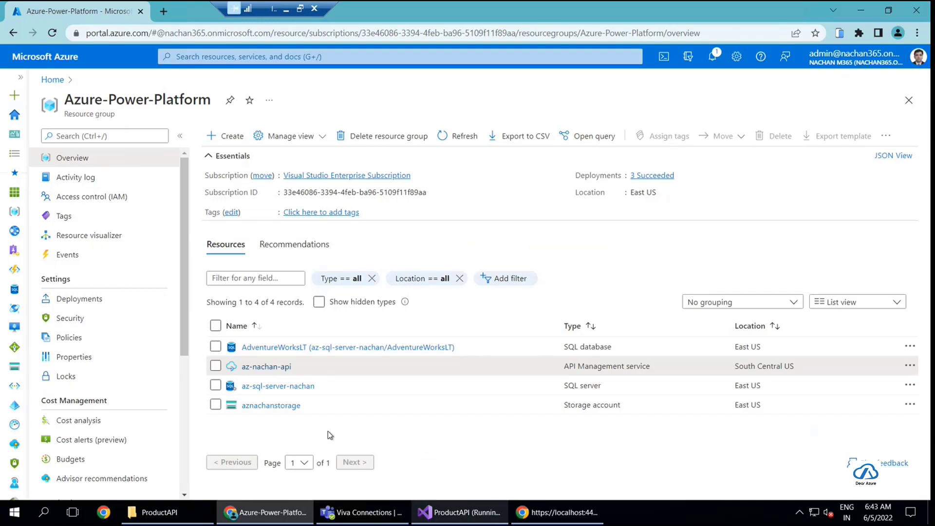
Start a Web App named aznachanprod on .NET Core 3.1 (LTS), then stop debugging ProductAPI.
{"action": "left_click", "coordinate": [237, 138]}
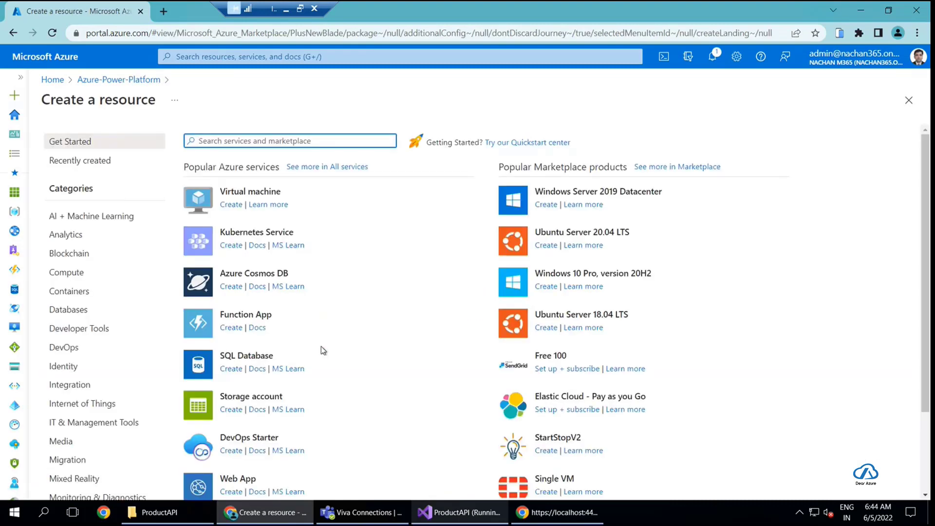
{"action": "left_click", "coordinate": [236, 496]}
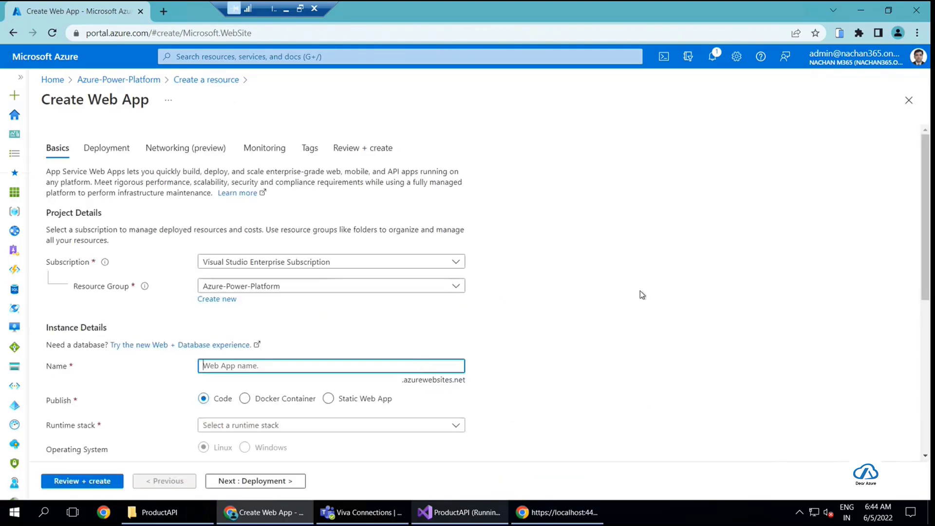
{"action": "type", "text": "aznachanprod"}
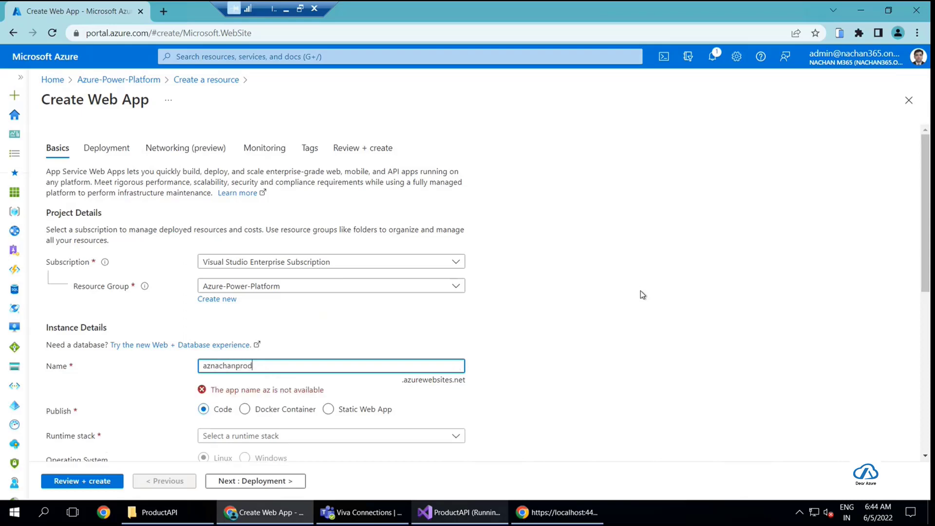
{"action": "scroll", "coordinate": [674, 297], "scroll_direction": "down", "scroll_amount": 2}
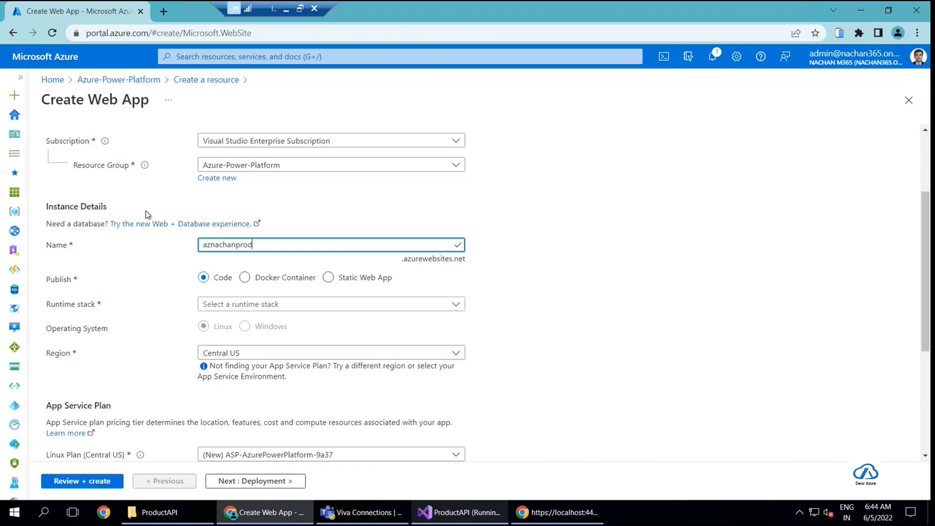
{"action": "left_click", "coordinate": [223, 305]}
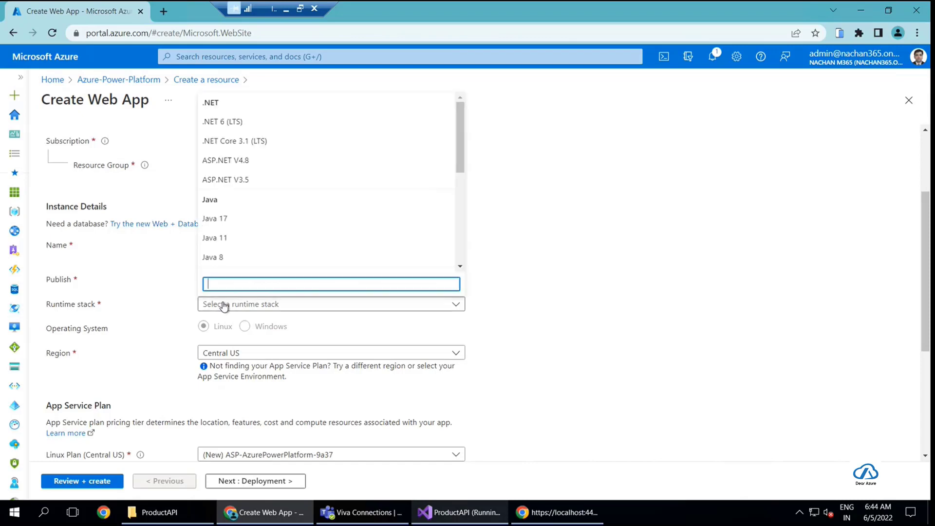
{"action": "left_click", "coordinate": [251, 142]}
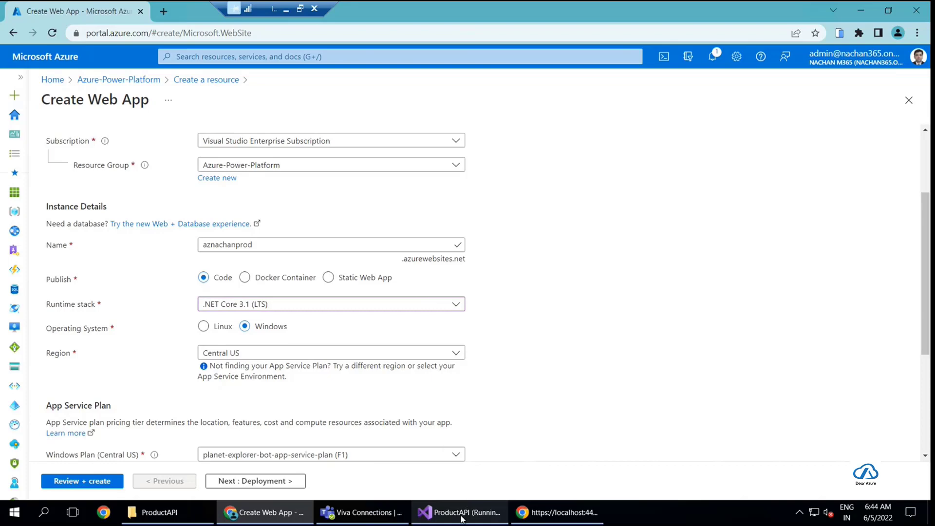
{"action": "key", "text": "alt+Tab"}
{"action": "left_click", "coordinate": [416, 29]}
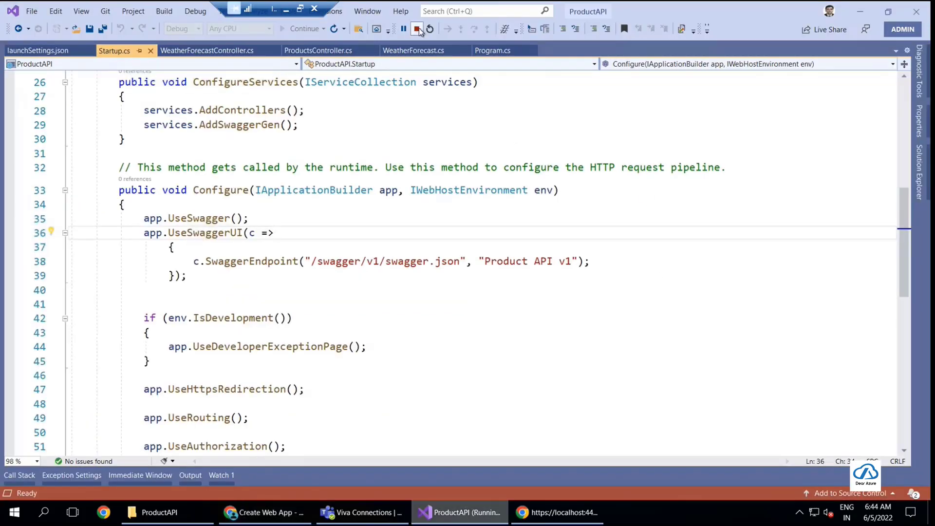
Check in ProductAPI's project properties that the target framework is .NET Core 3.1.
{"action": "left_click", "coordinate": [919, 172]}
{"action": "left_click", "coordinate": [697, 116]}
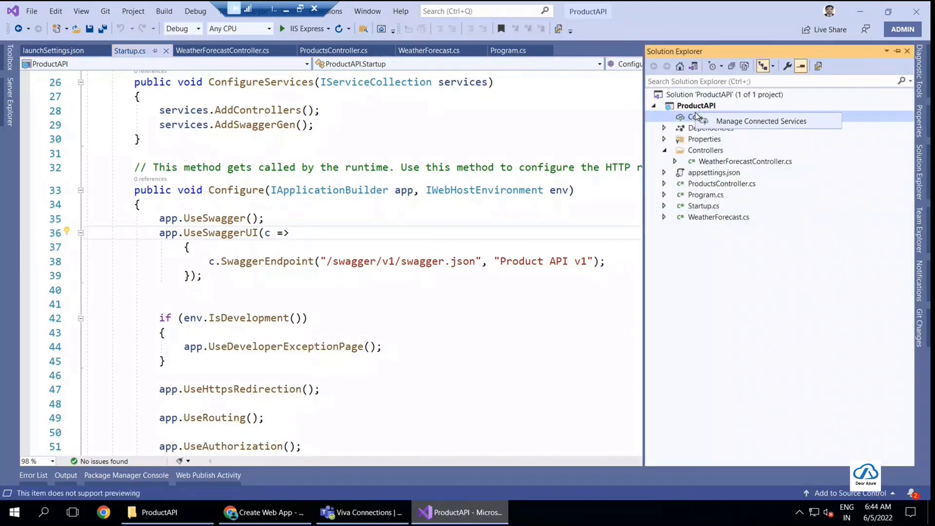
{"action": "left_click", "coordinate": [686, 107]}
{"action": "right_click", "coordinate": [685, 107]}
{"action": "left_click", "coordinate": [754, 492]}
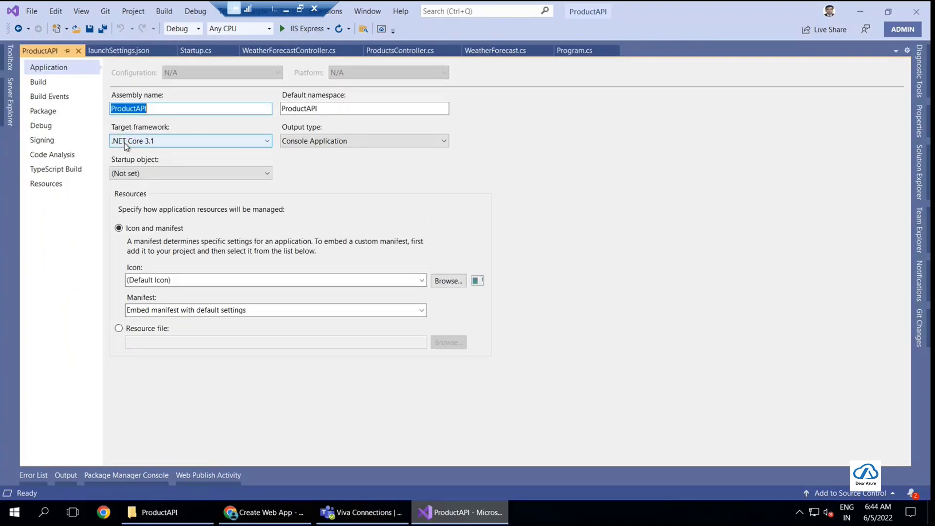
{"action": "left_click", "coordinate": [472, 516]}
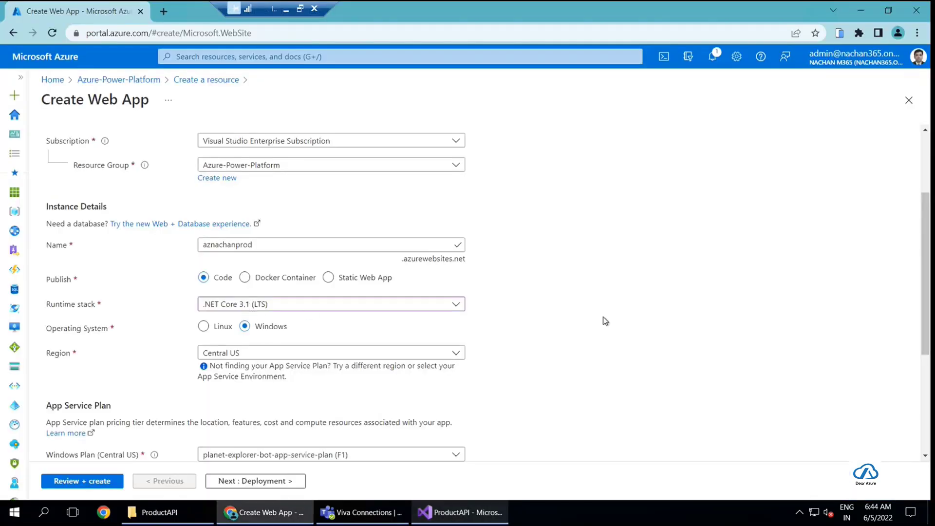
Keep the free F1 Windows plan and advance past the Deployment and Networking settings.
{"action": "scroll", "coordinate": [605, 321], "scroll_direction": "down", "scroll_amount": 2}
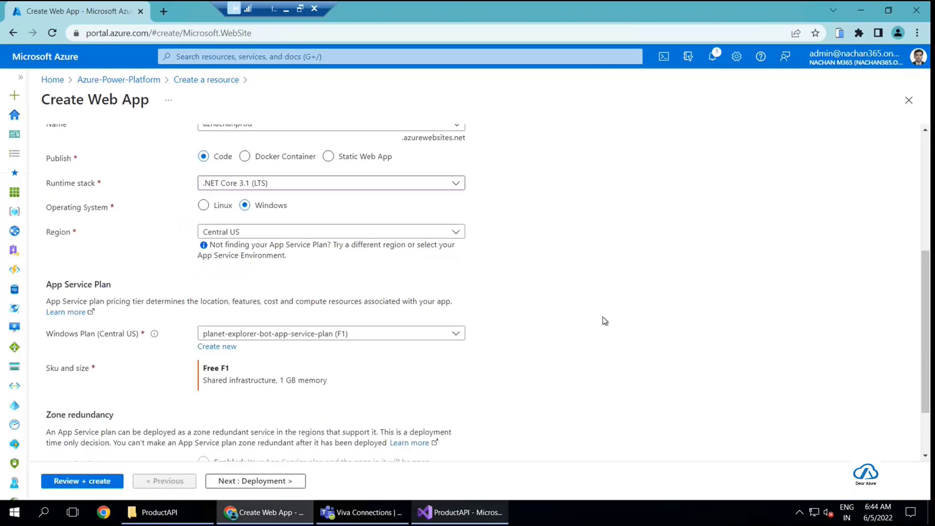
{"action": "scroll", "coordinate": [605, 321], "scroll_direction": "down", "scroll_amount": 2}
{"action": "left_click", "coordinate": [379, 263]}
{"action": "left_click", "coordinate": [517, 261]}
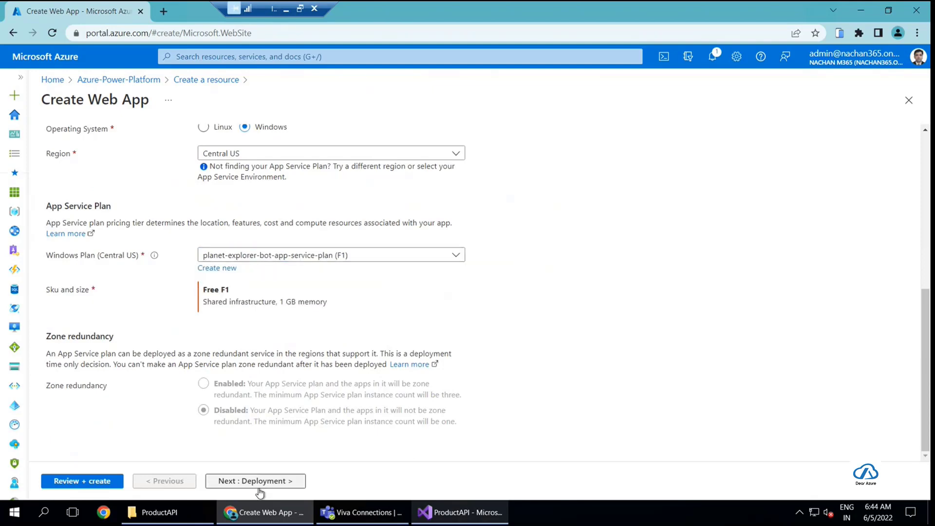
{"action": "left_click", "coordinate": [273, 481]}
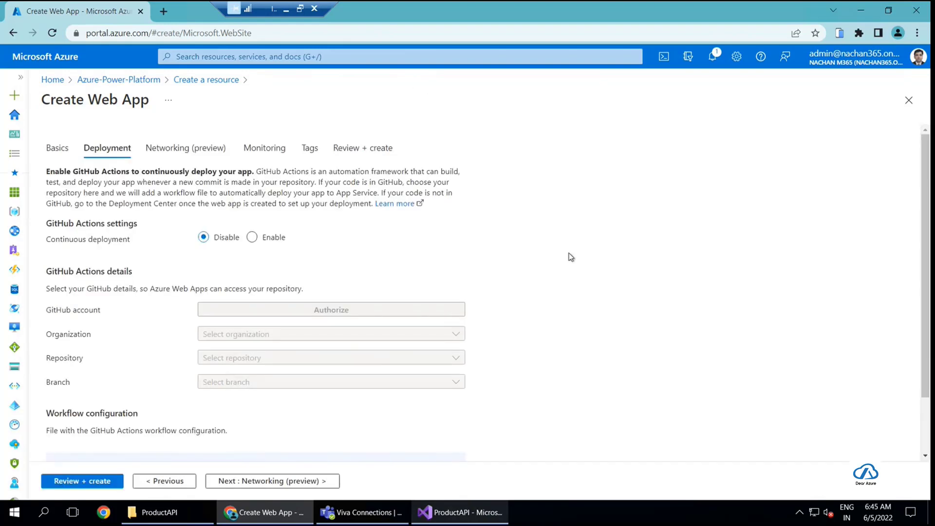
{"action": "scroll", "coordinate": [569, 257], "scroll_direction": "down", "scroll_amount": 2}
{"action": "left_click", "coordinate": [271, 481]}
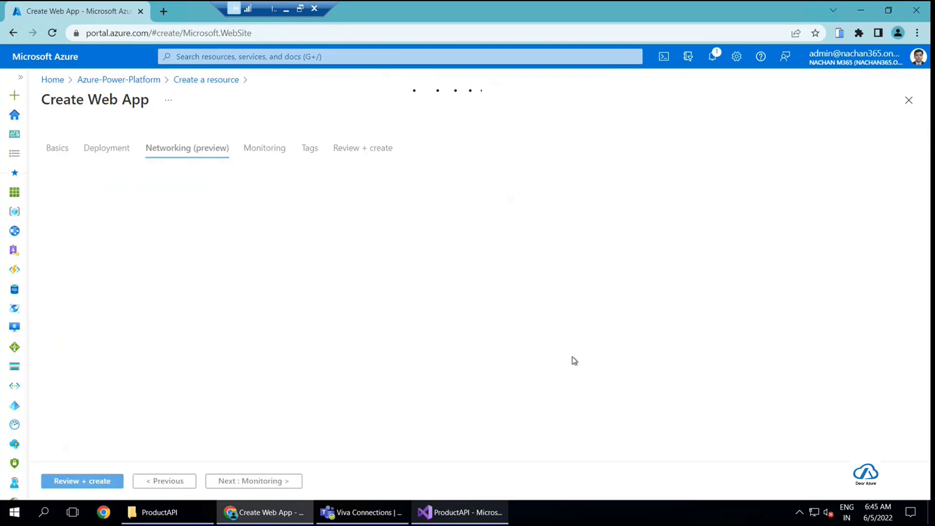
{"action": "left_click", "coordinate": [278, 480]}
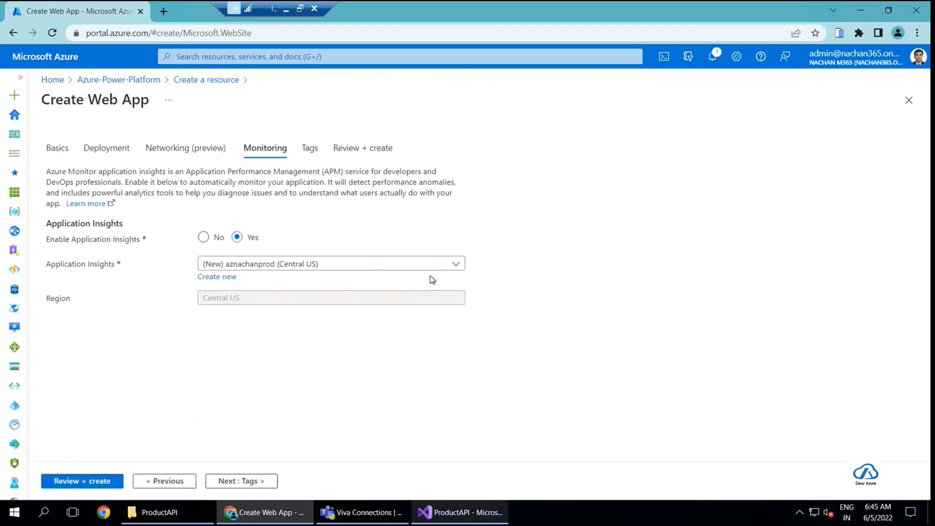
Turn Application Insights off, create the aznachanprod Web App, and close ProductAPI's properties.
{"action": "left_click", "coordinate": [203, 237]}
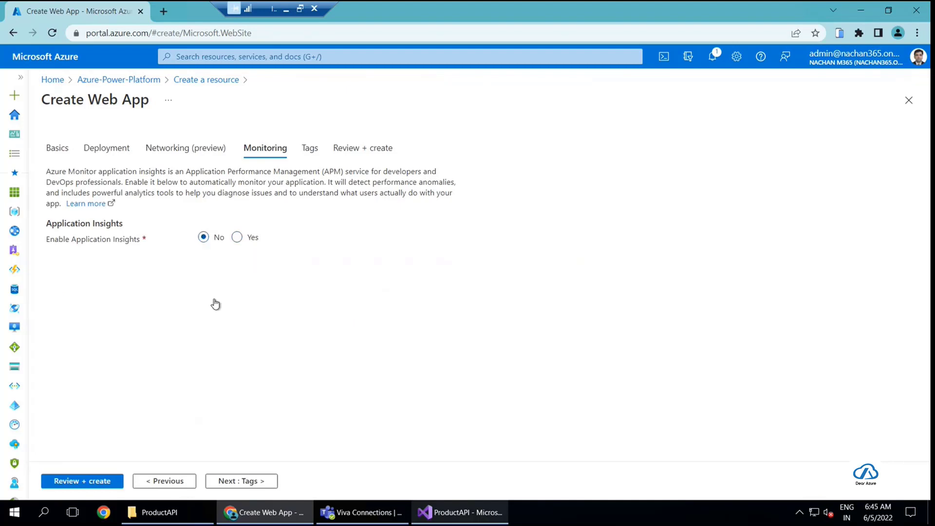
{"action": "left_click", "coordinate": [257, 484]}
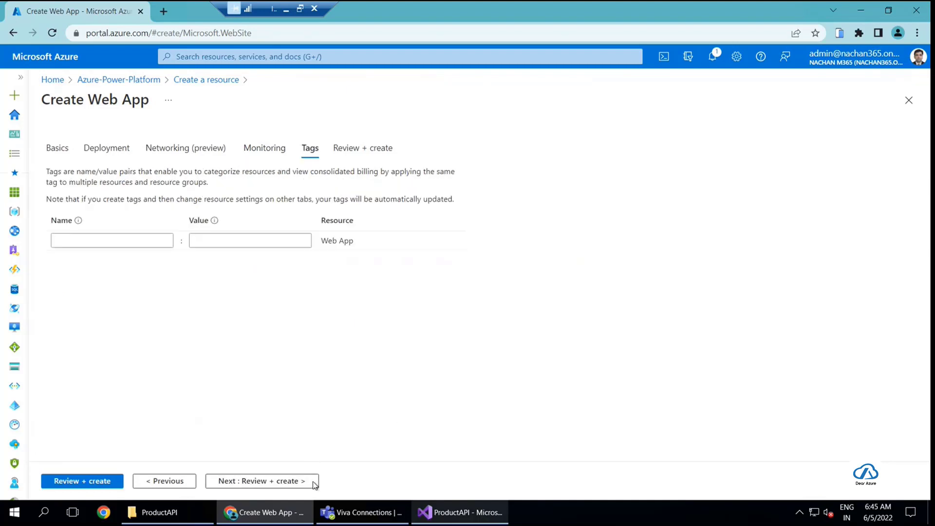
{"action": "left_click", "coordinate": [309, 481]}
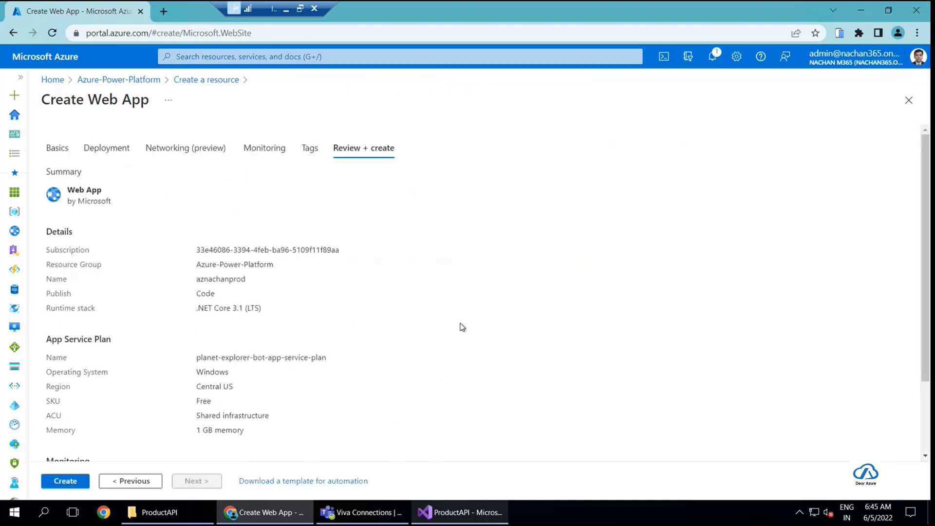
{"action": "left_click", "coordinate": [65, 481]}
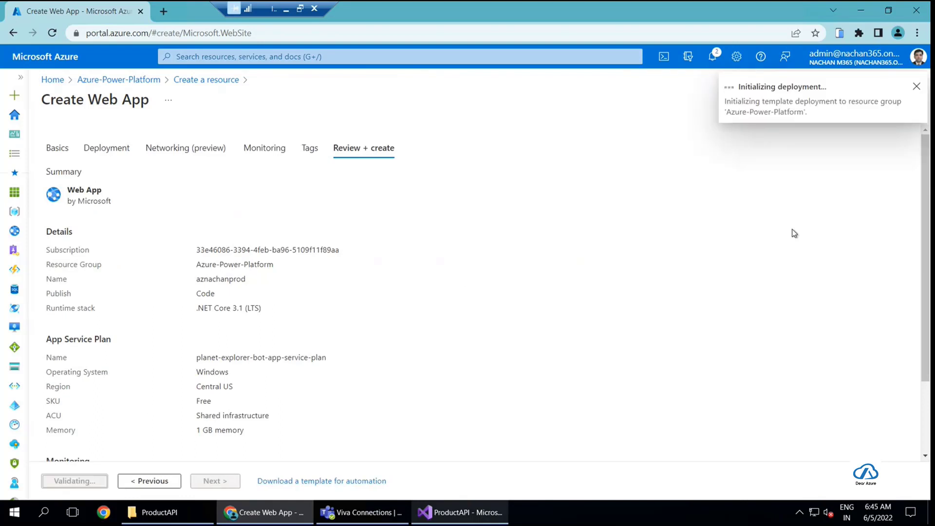
{"action": "left_click", "coordinate": [474, 515]}
{"action": "left_click", "coordinate": [78, 51]}
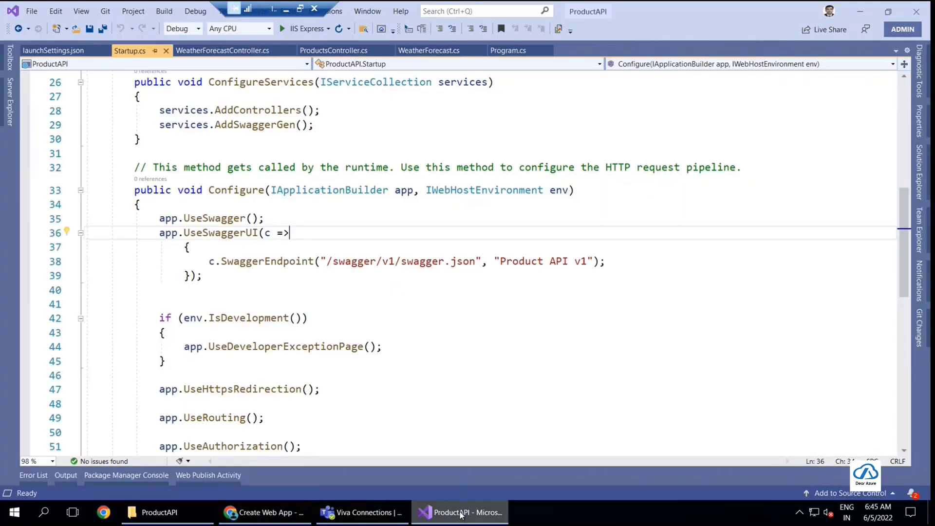
Watch the aznachanprod deployment, close the extra browser window, and return to ProductAPI's Solution Explorer.
{"action": "left_click", "coordinate": [460, 513]}
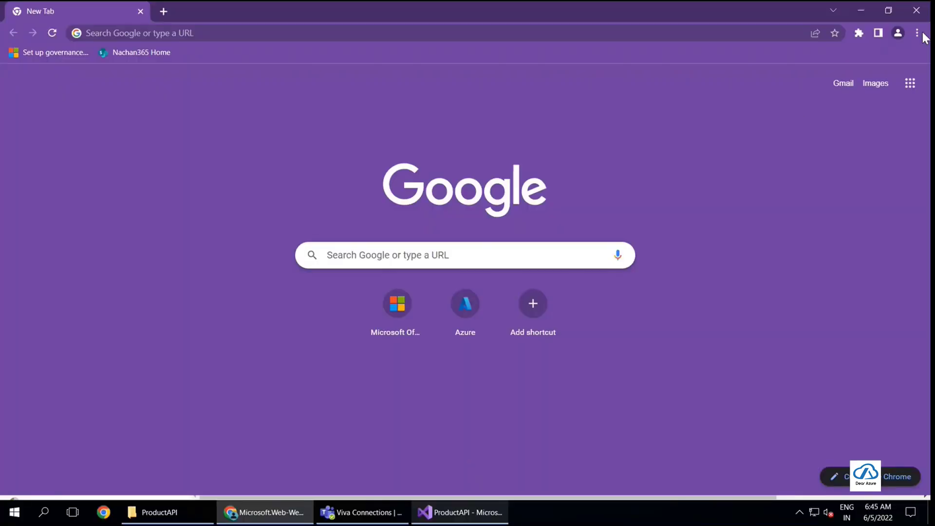
{"action": "left_click", "coordinate": [921, 15]}
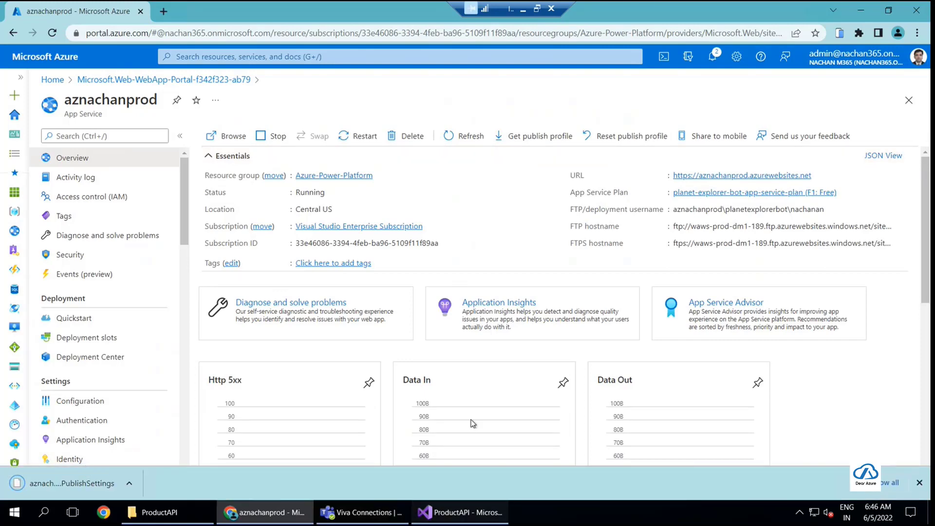
{"action": "left_click", "coordinate": [462, 512]}
{"action": "left_click", "coordinate": [921, 175]}
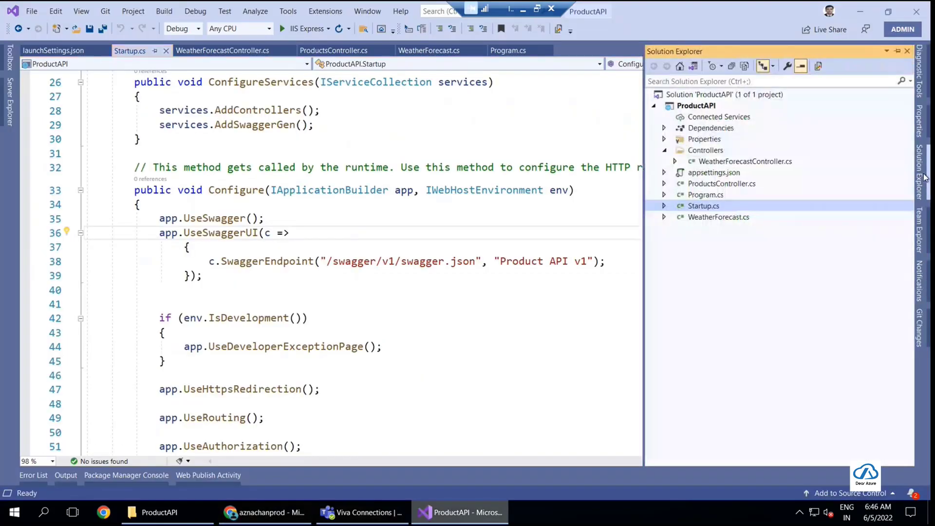
Import the aznachanprod (1).PublishSettings profile from Downloads and publish ProductAPI to Azure.
{"action": "right_click", "coordinate": [695, 106]}
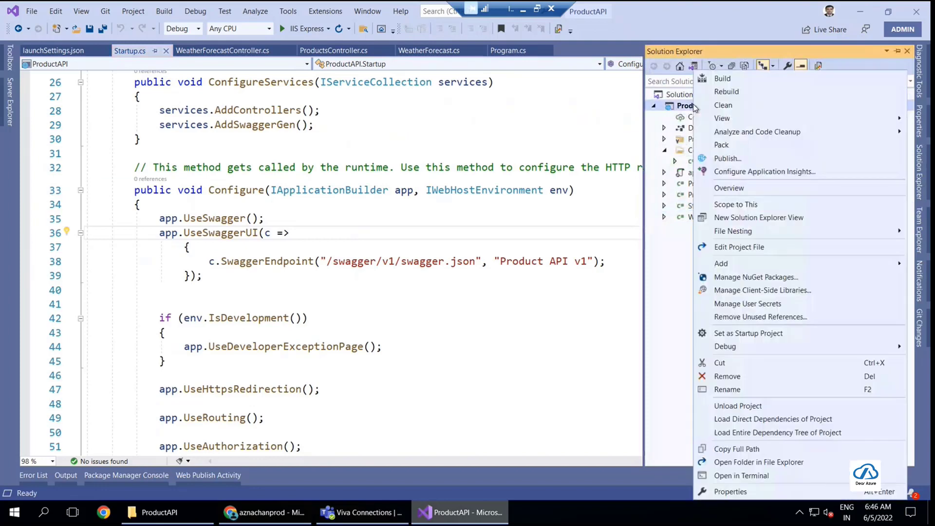
{"action": "left_click", "coordinate": [740, 160]}
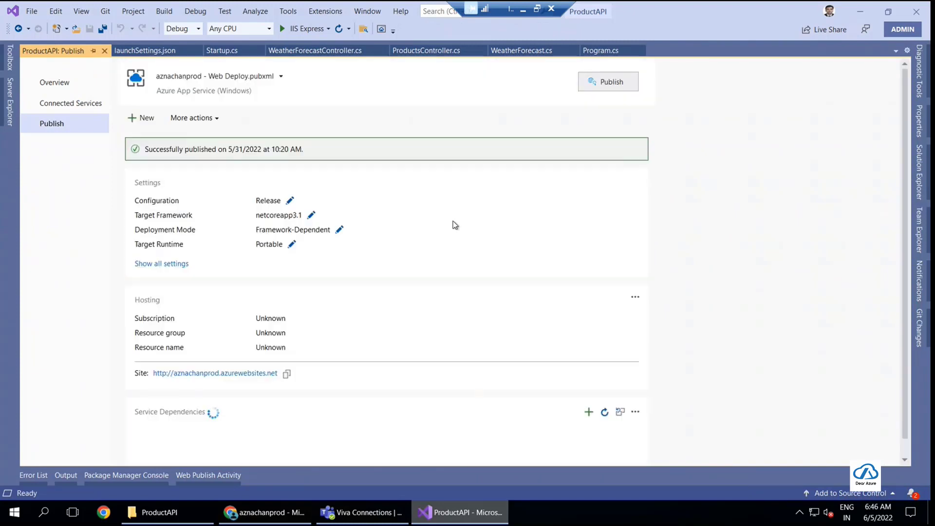
{"action": "left_click", "coordinate": [142, 118]}
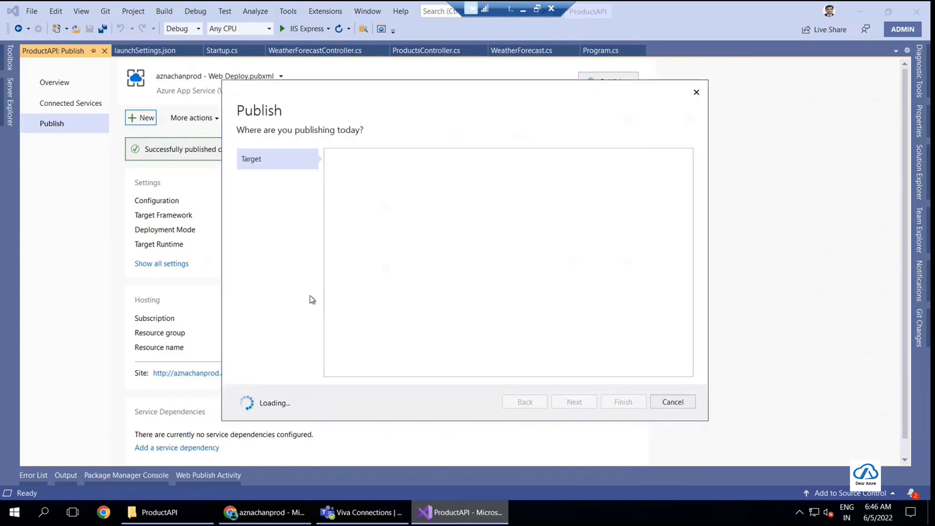
{"action": "left_click", "coordinate": [379, 332]}
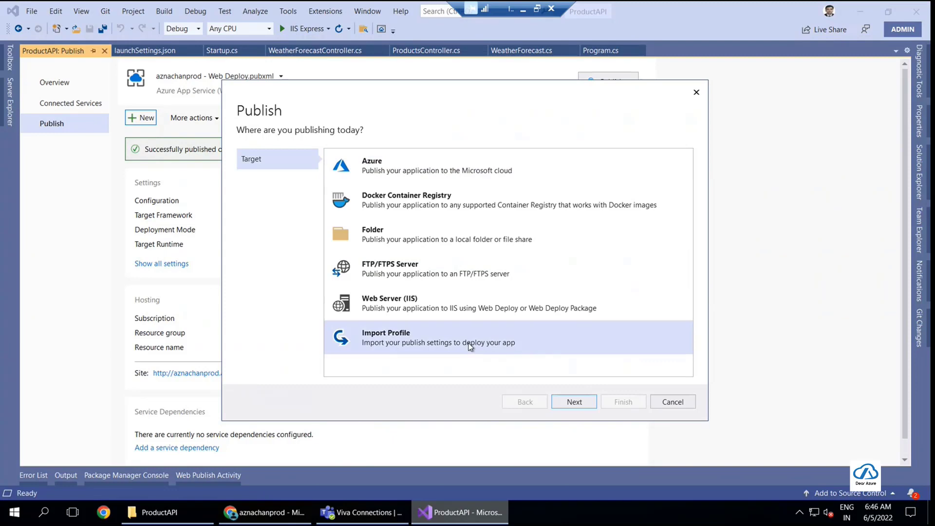
{"action": "left_click", "coordinate": [574, 402]}
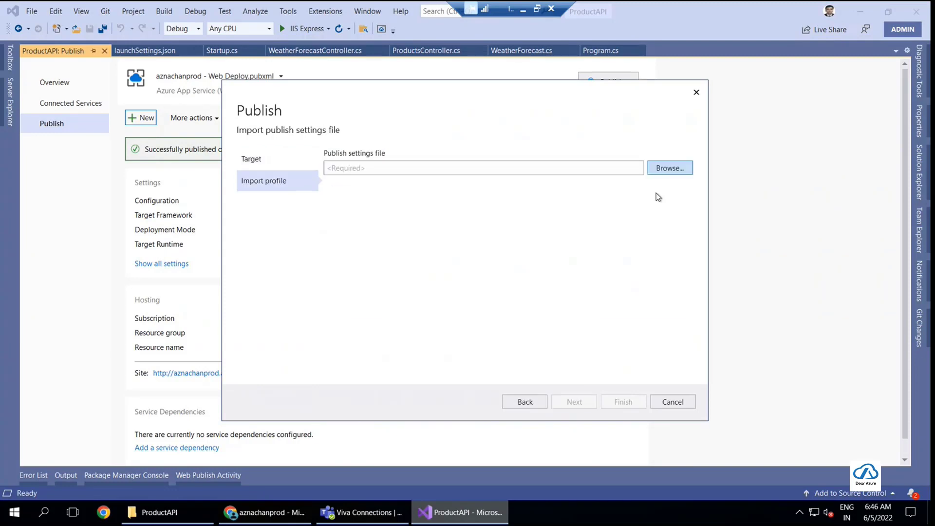
{"action": "left_click", "coordinate": [666, 174]}
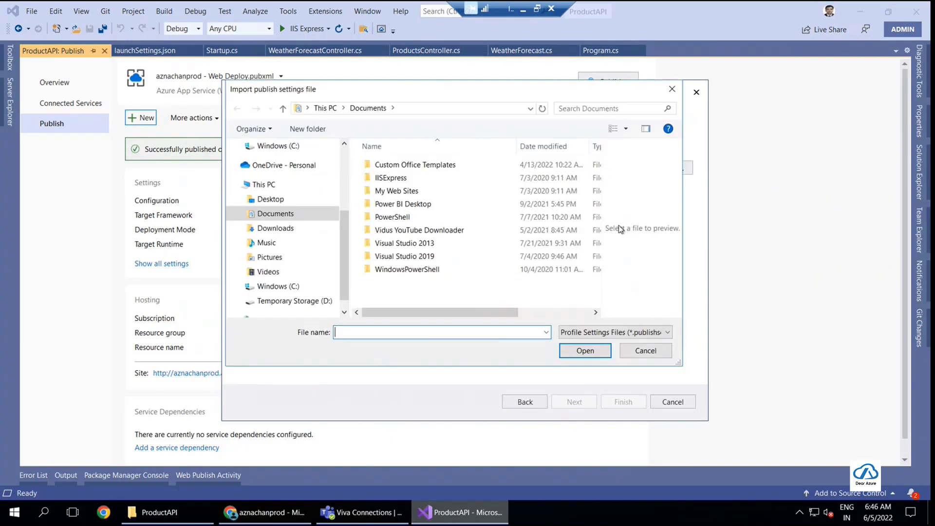
{"action": "left_click", "coordinate": [276, 228]}
{"action": "left_click", "coordinate": [451, 165]}
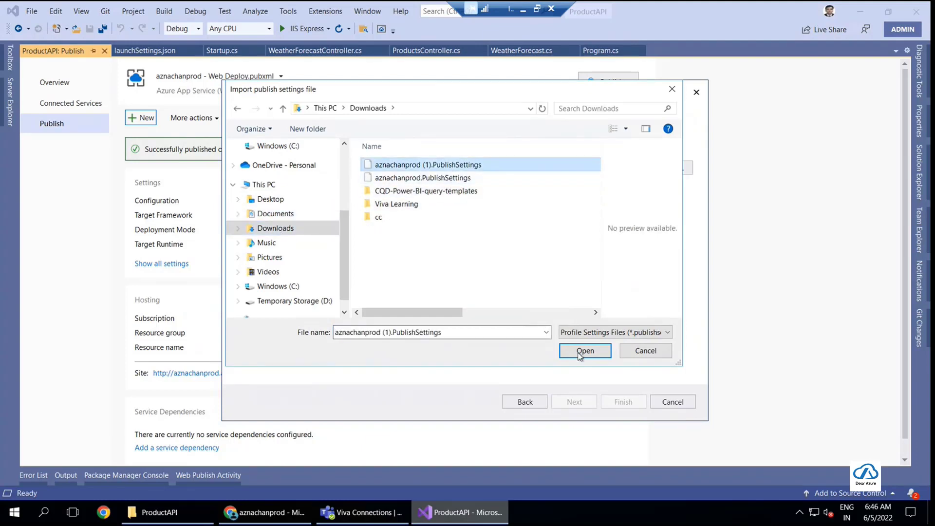
{"action": "left_click", "coordinate": [581, 352]}
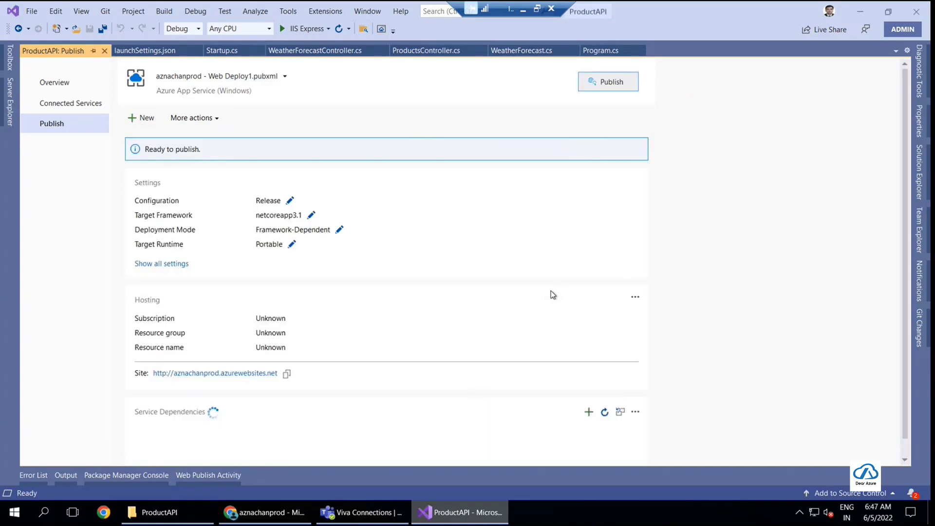
{"action": "left_click", "coordinate": [611, 84]}
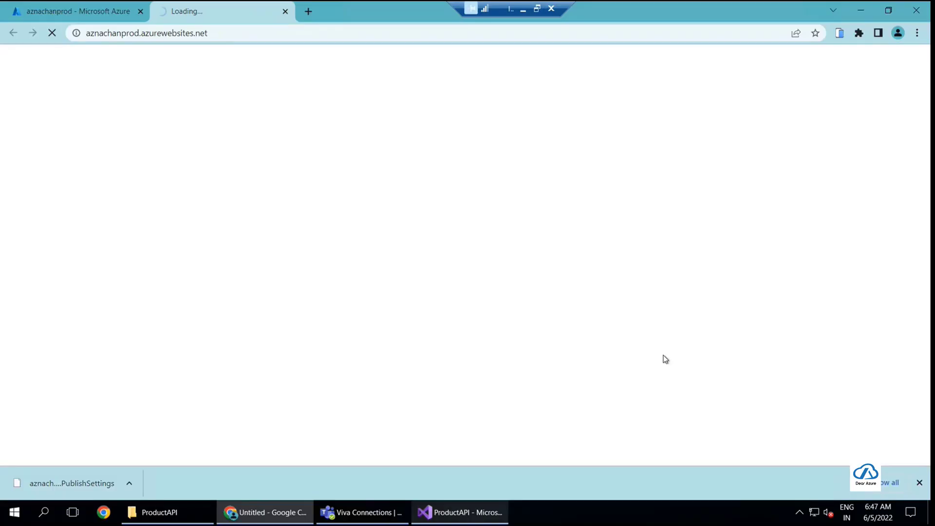
Load ProductAPI's Swagger UI at aznachanprod.azurewebsites.net/swagger, then return to the Azure portal.
{"action": "left_click", "coordinate": [919, 483]}
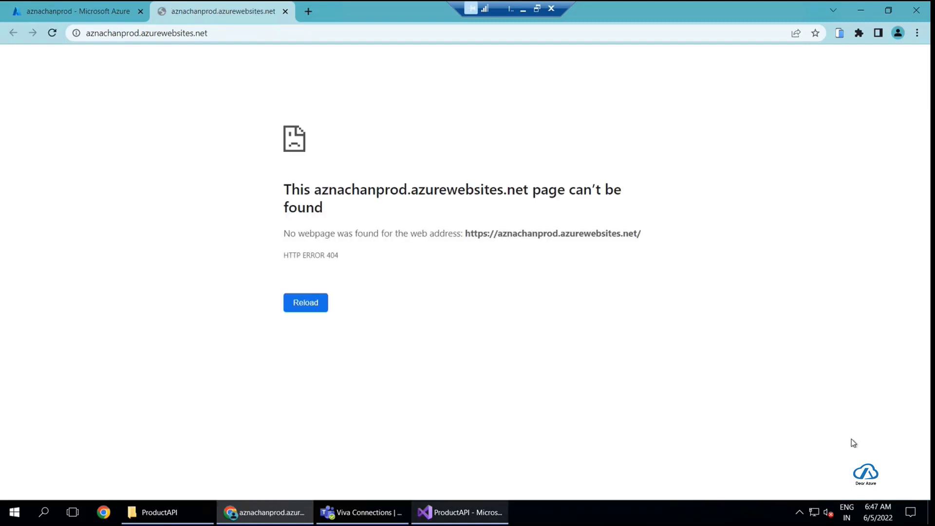
{"action": "left_click", "coordinate": [346, 37]}
{"action": "left_click", "coordinate": [346, 37]}
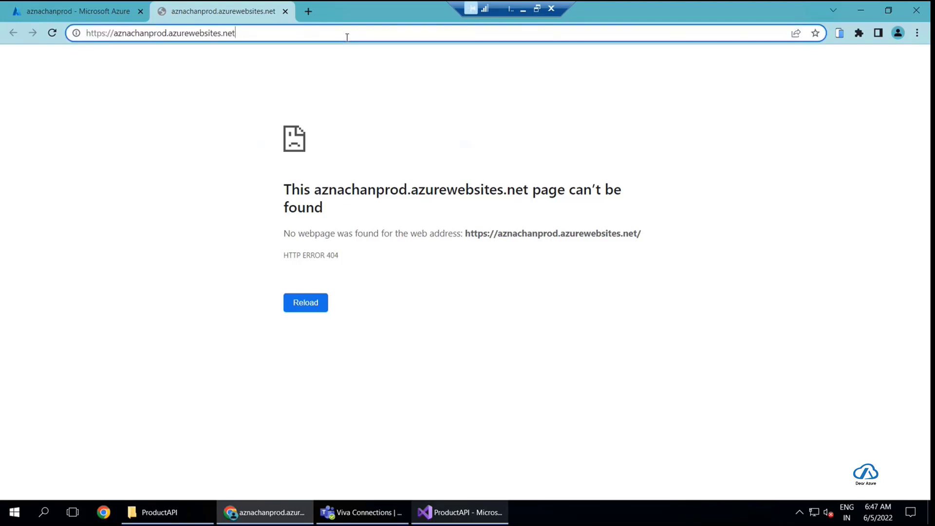
{"action": "type", "text": "/"}
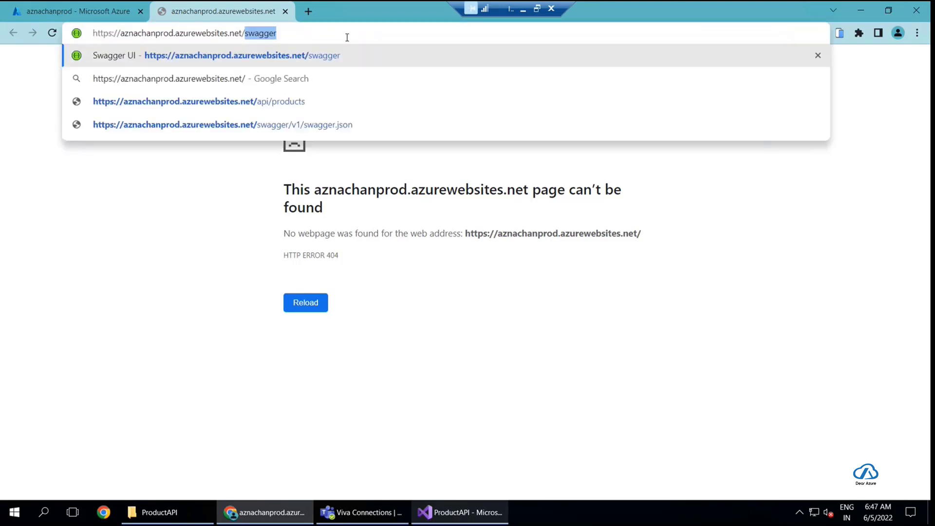
{"action": "key", "text": "Return"}
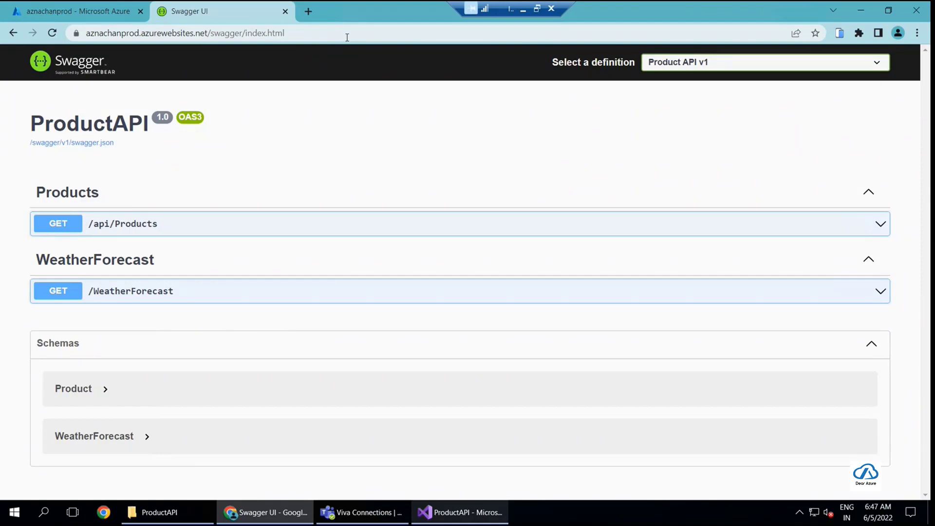
{"action": "left_click", "coordinate": [78, 12]}
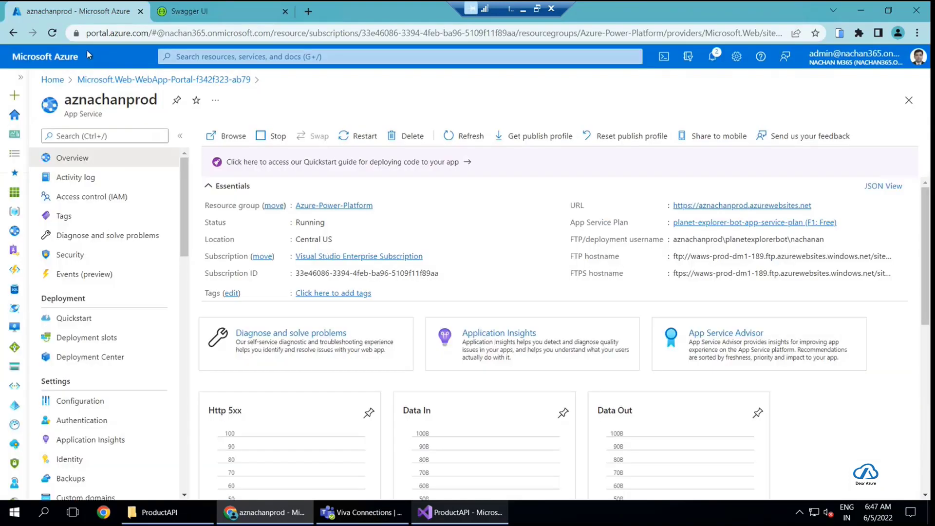
Start a new OpenAPI-based API in az-nachan-api within the Azure-Power-Platform resource group.
{"action": "left_click", "coordinate": [53, 80]}
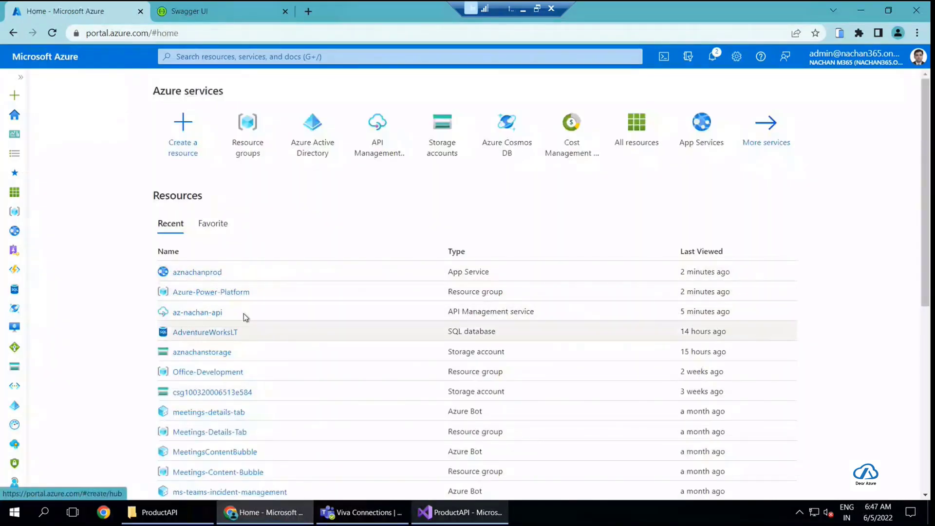
{"action": "left_click", "coordinate": [253, 156]}
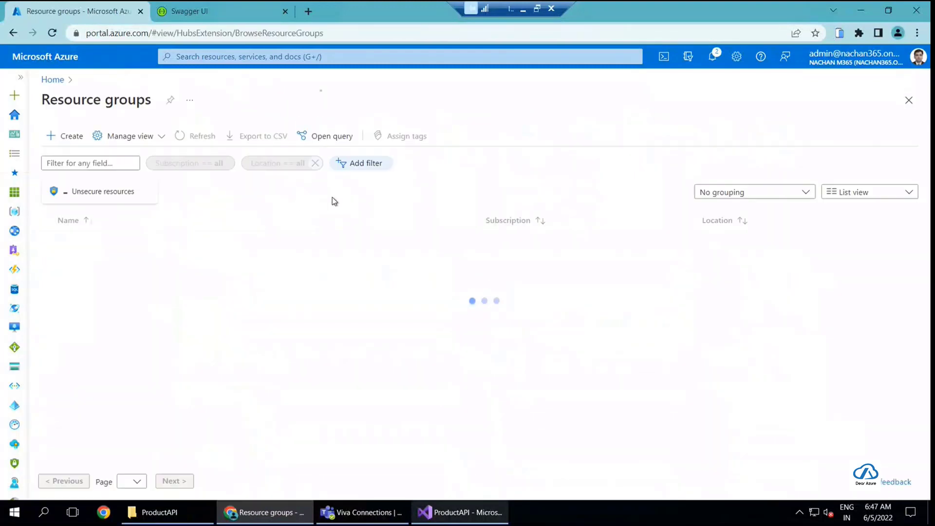
{"action": "left_click", "coordinate": [111, 243]}
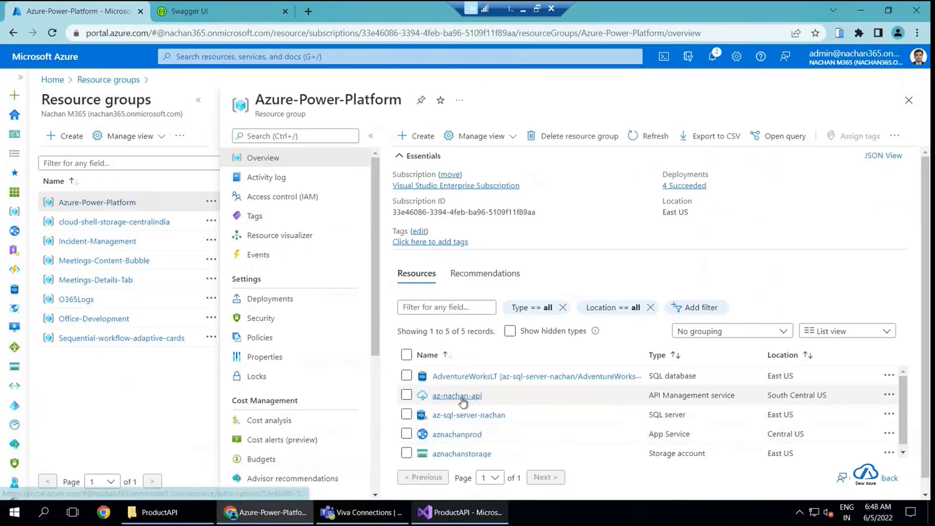
{"action": "left_click", "coordinate": [457, 395]}
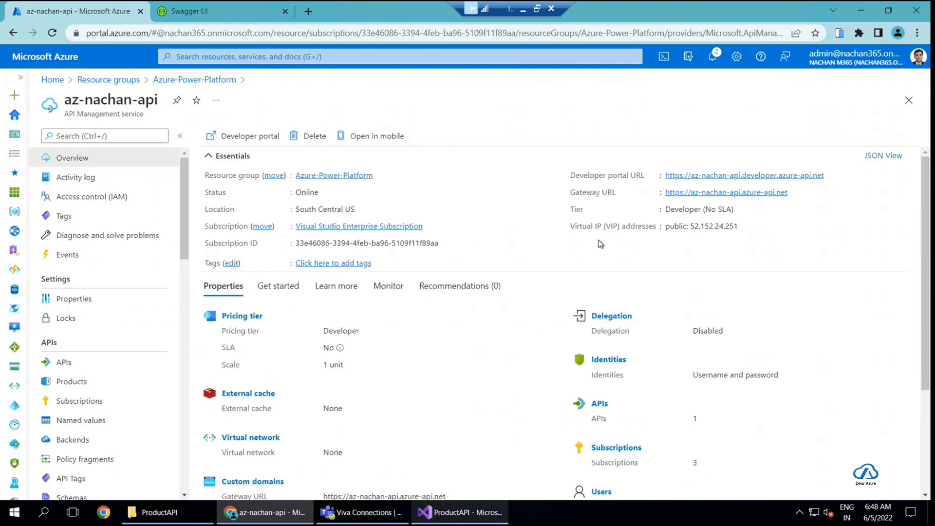
{"action": "left_click", "coordinate": [599, 404]}
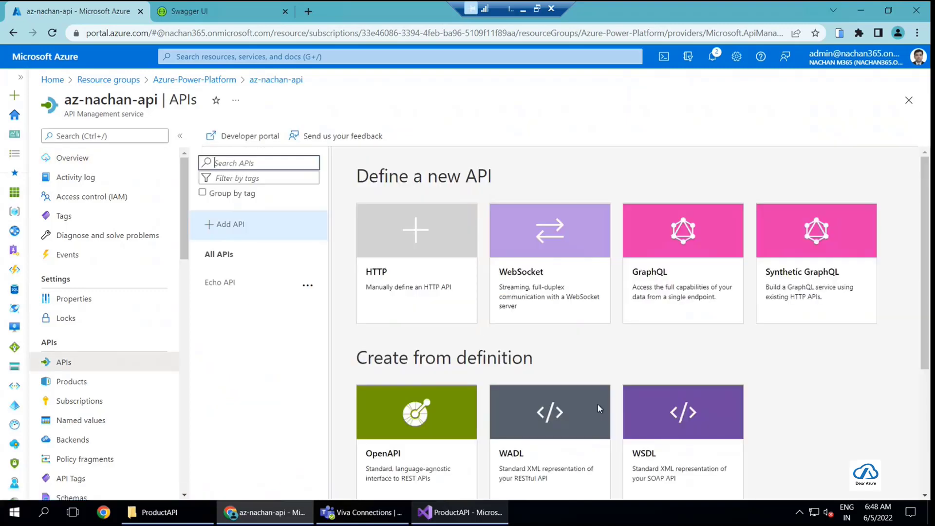
{"action": "left_click", "coordinate": [402, 472]}
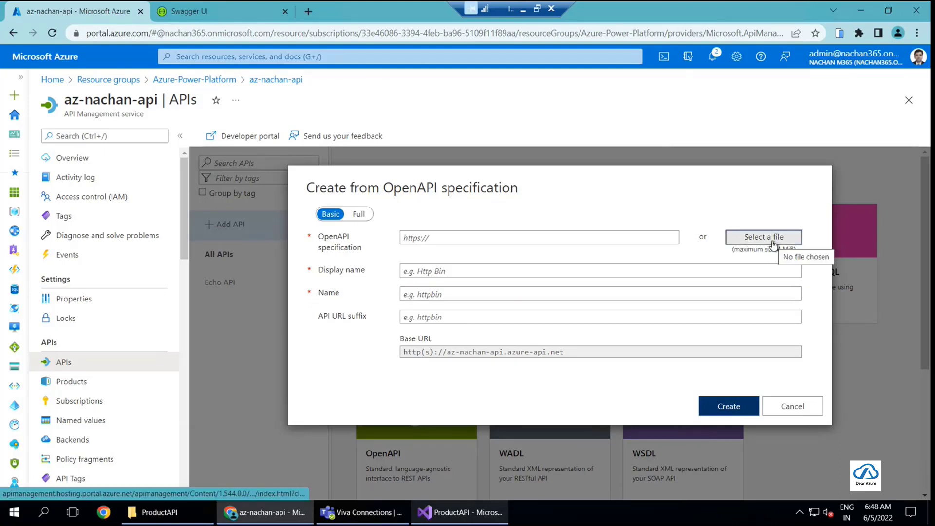
Paste the aznachanprod swagger.json URL as the OpenAPI specification.
{"action": "left_click", "coordinate": [595, 239]}
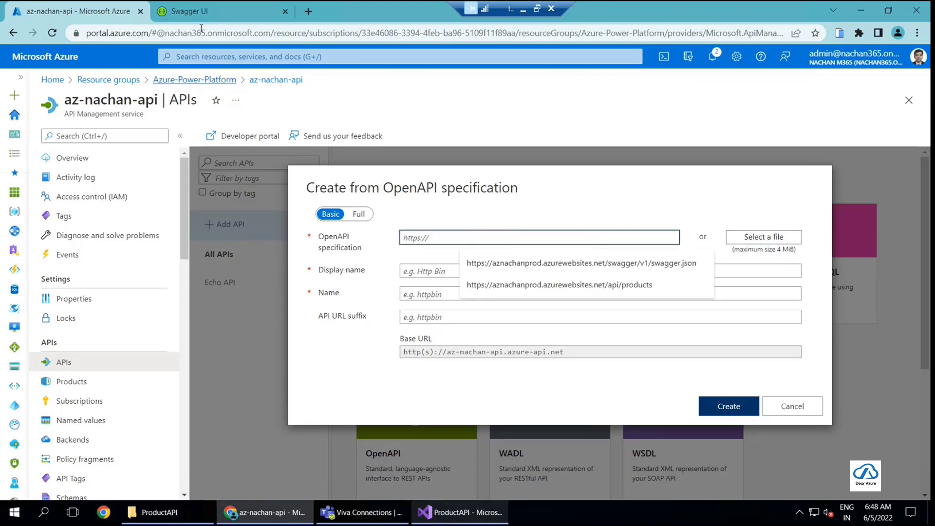
{"action": "left_click", "coordinate": [210, 14]}
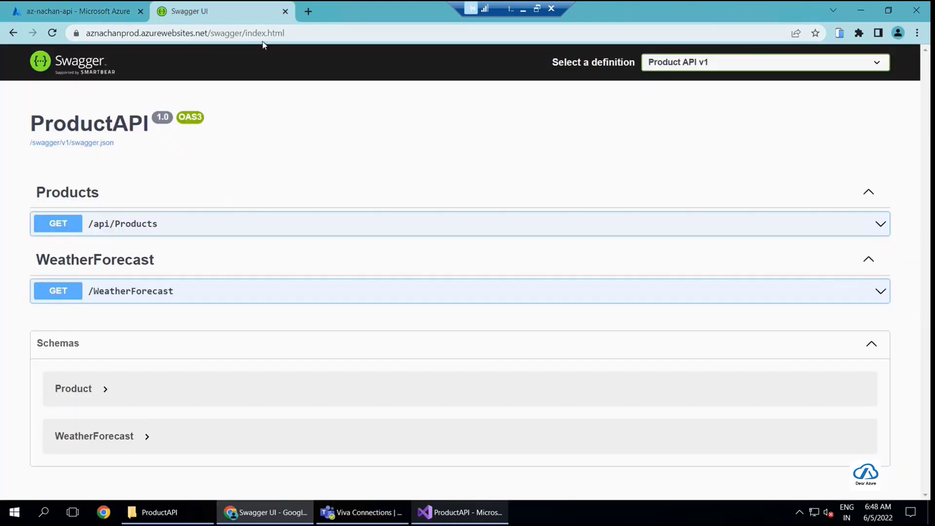
{"action": "left_click", "coordinate": [66, 143]}
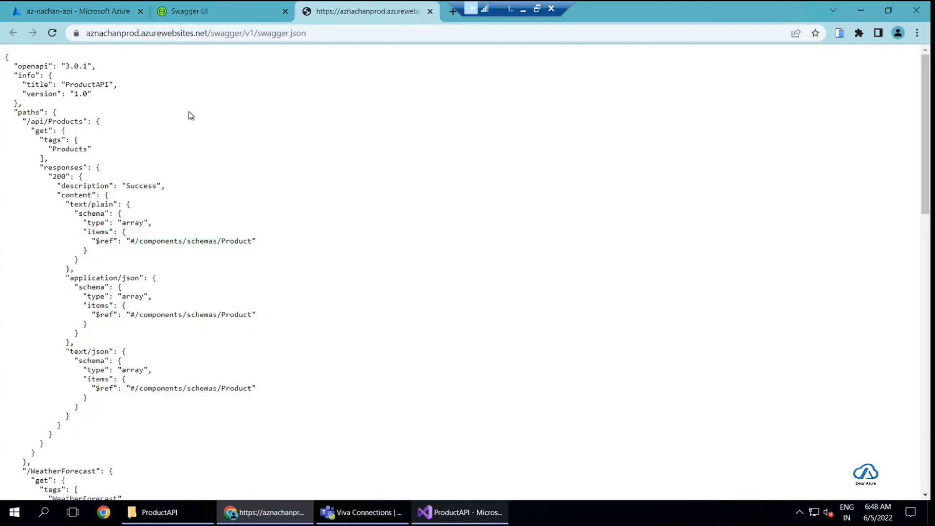
{"action": "key", "text": "ctrl+l"}
{"action": "key", "text": "ctrl+c"}
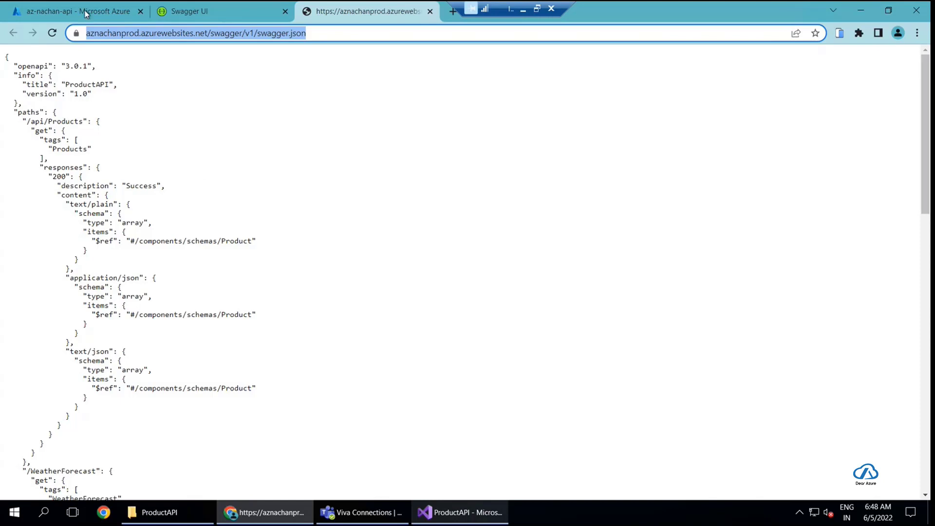
{"action": "left_click", "coordinate": [86, 13]}
{"action": "key", "text": "ctrl+v"}
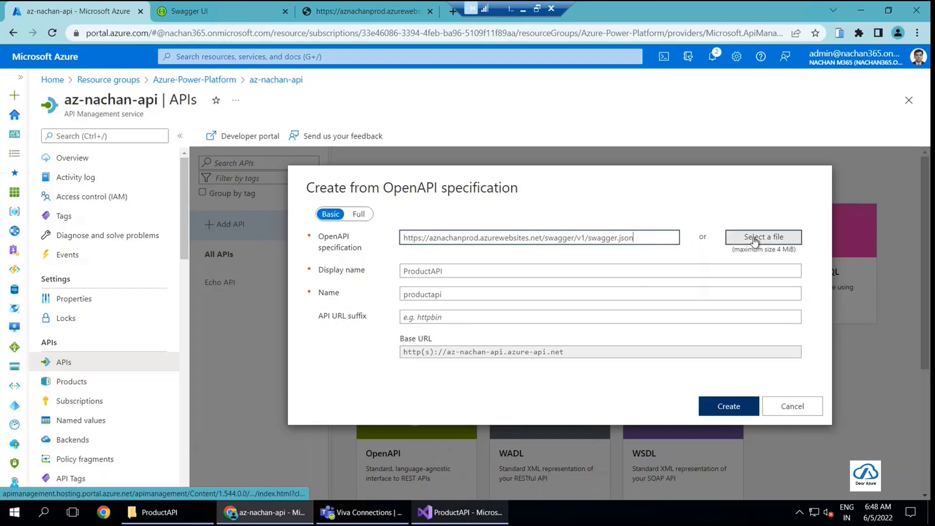
Set the display name to ProductAPI, taken from the swagger.json title.
{"action": "left_click", "coordinate": [346, 14]}
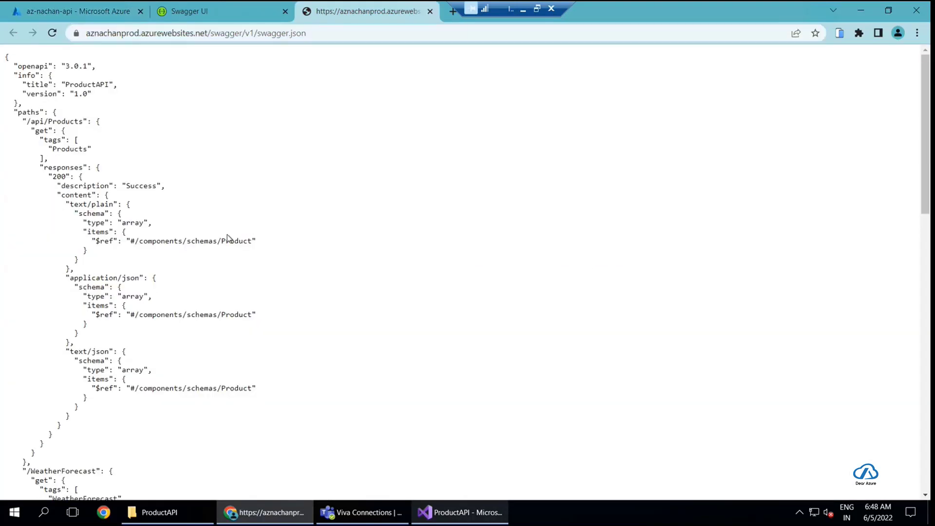
{"action": "right_click", "coordinate": [228, 236]}
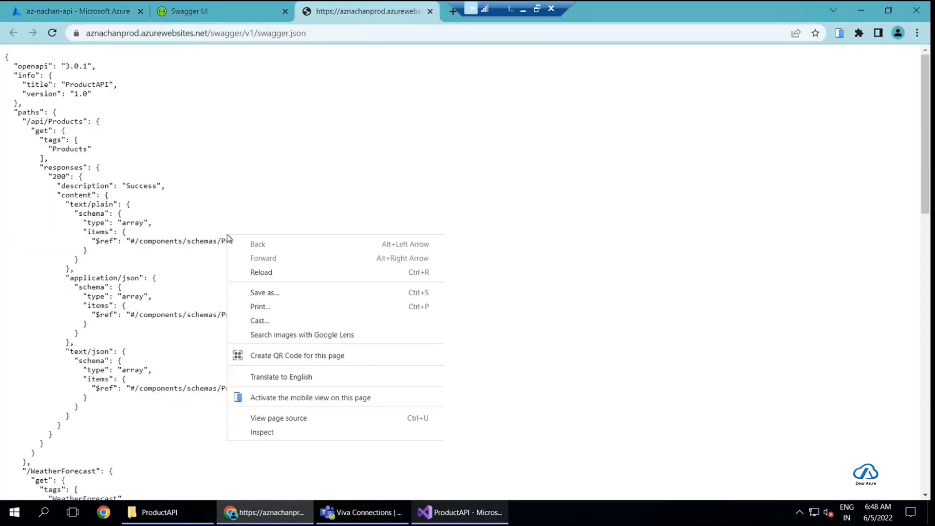
{"action": "left_click", "coordinate": [179, 186]}
{"action": "left_click", "coordinate": [82, 12]}
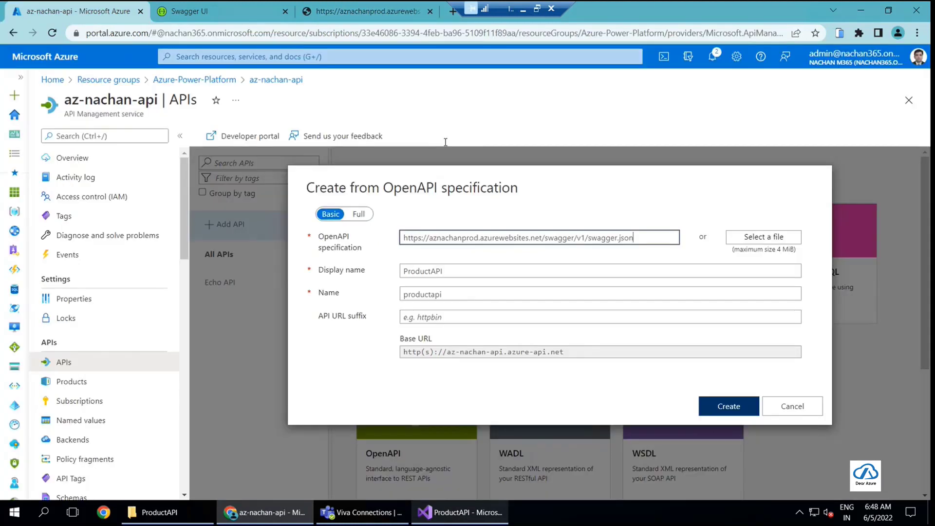
{"action": "left_click", "coordinate": [374, 294]}
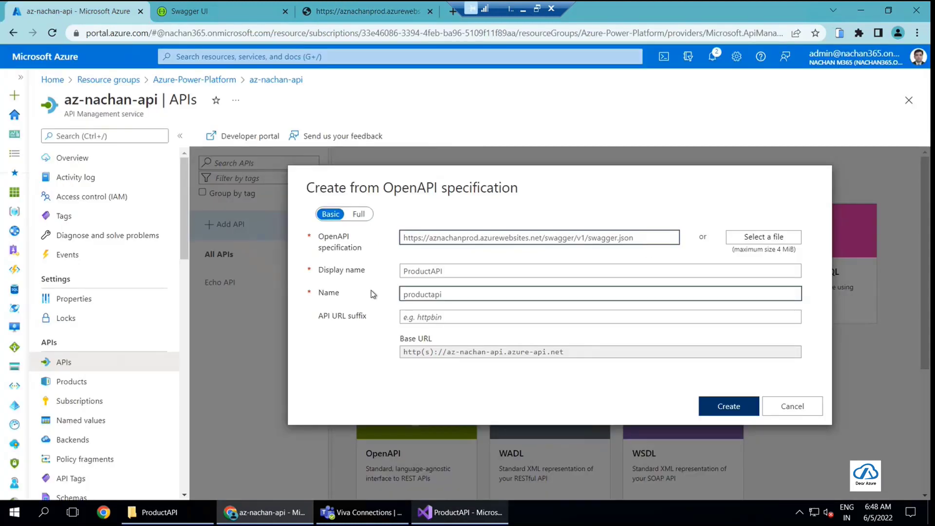
{"action": "left_click", "coordinate": [374, 277]}
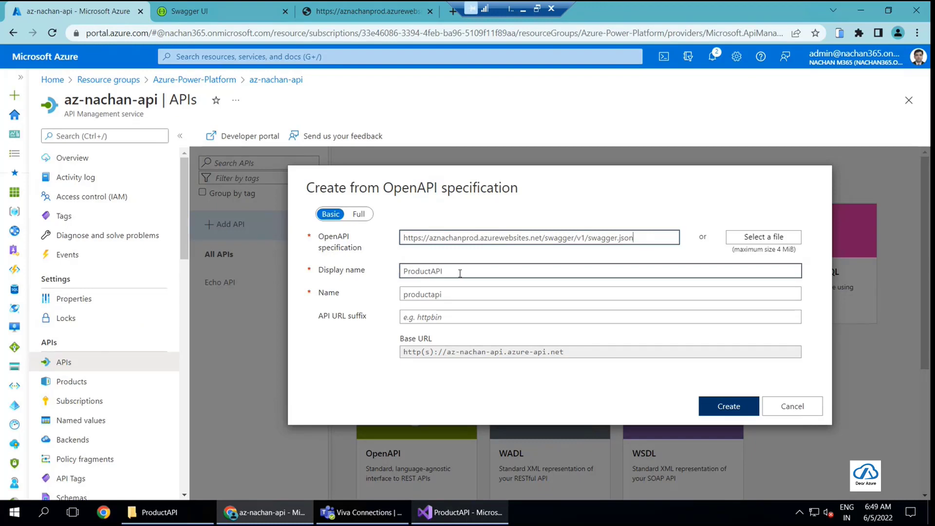
{"action": "left_click", "coordinate": [328, 11]}
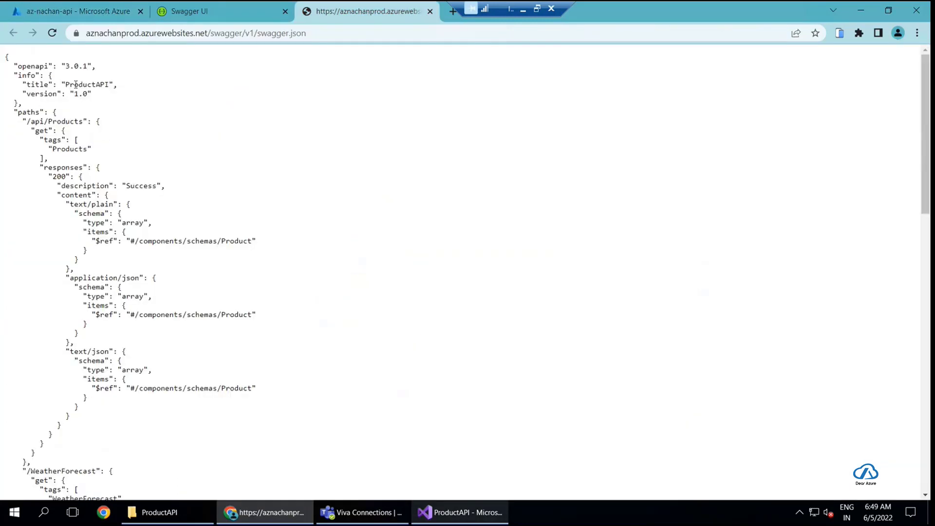
{"action": "double_click", "coordinate": [75, 84]}
{"action": "left_click", "coordinate": [49, 15]}
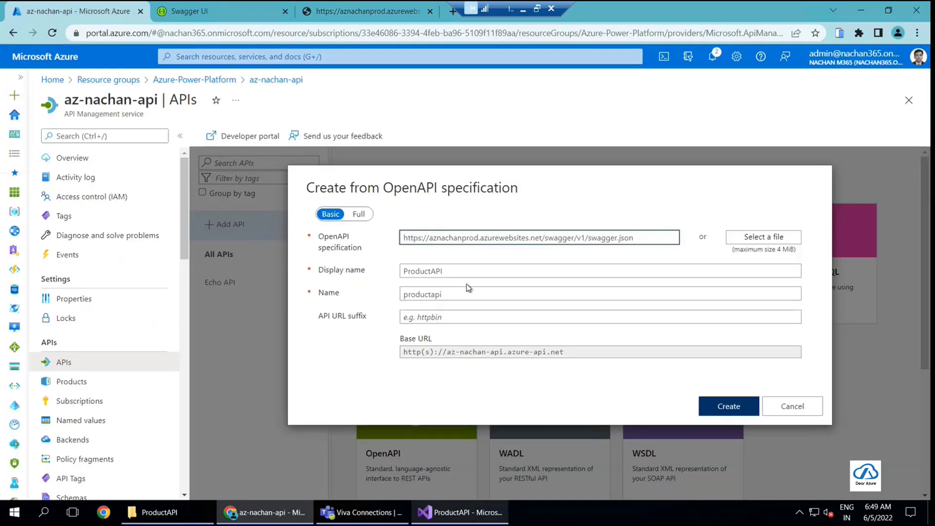
Enter prodapi as the API URL suffix.
{"action": "left_click", "coordinate": [456, 317]}
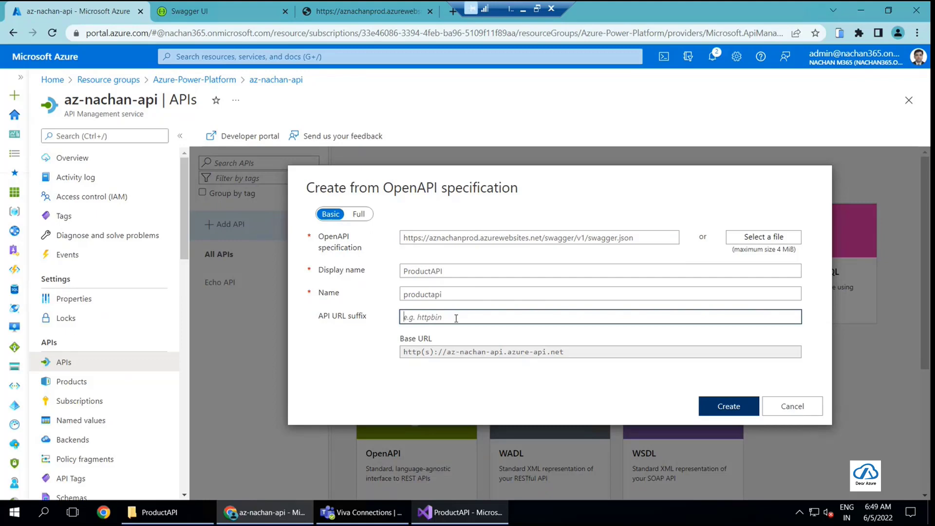
{"action": "type", "text": "prodapi"}
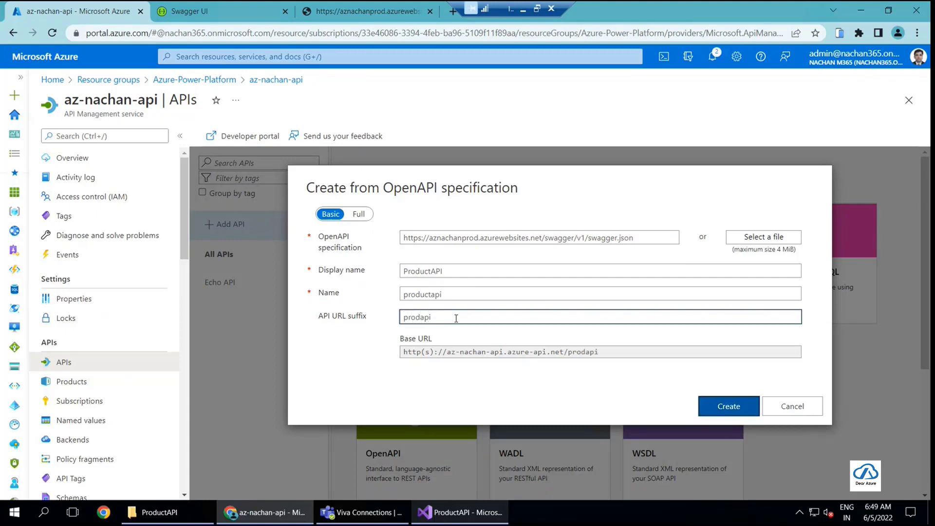
{"action": "left_click", "coordinate": [437, 353]}
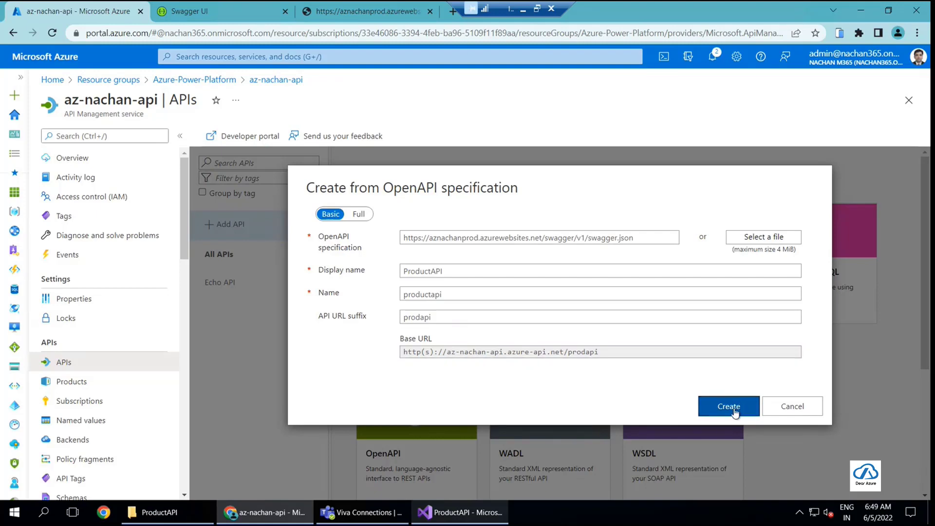
Create ProductAPI at az-nachan-api.azure-api.net/prodapi and open its Settings.
{"action": "left_click", "coordinate": [735, 411]}
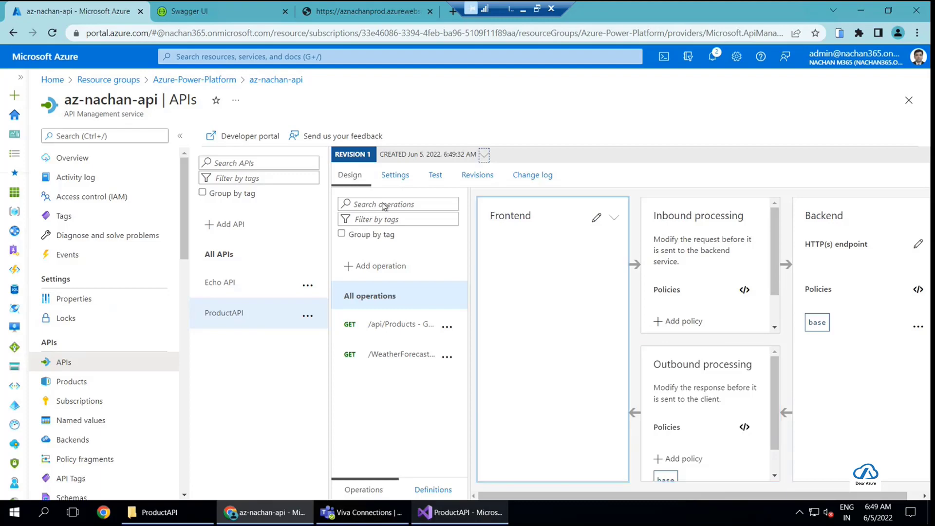
{"action": "left_click", "coordinate": [394, 177]}
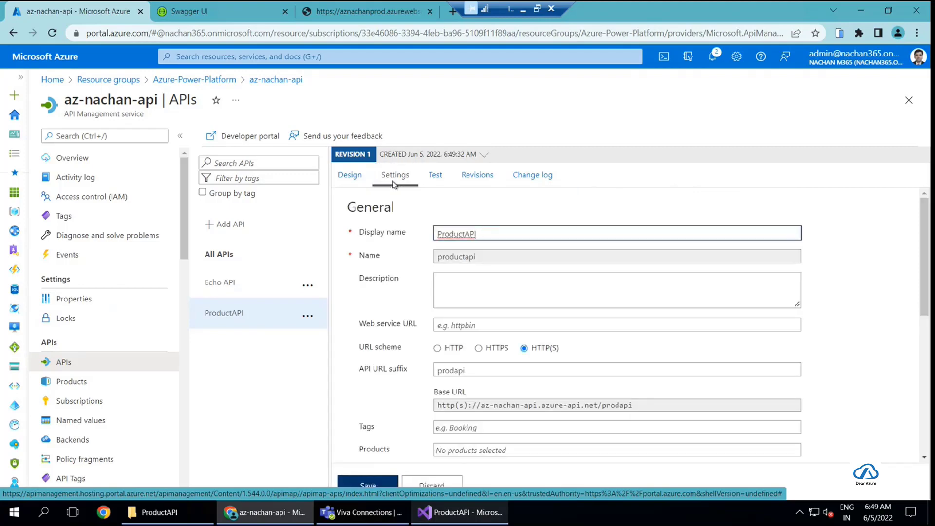
Copy the site address from swagger.json, paste it with a trailing / as the Web service URL, and save.
{"action": "left_click", "coordinate": [460, 322]}
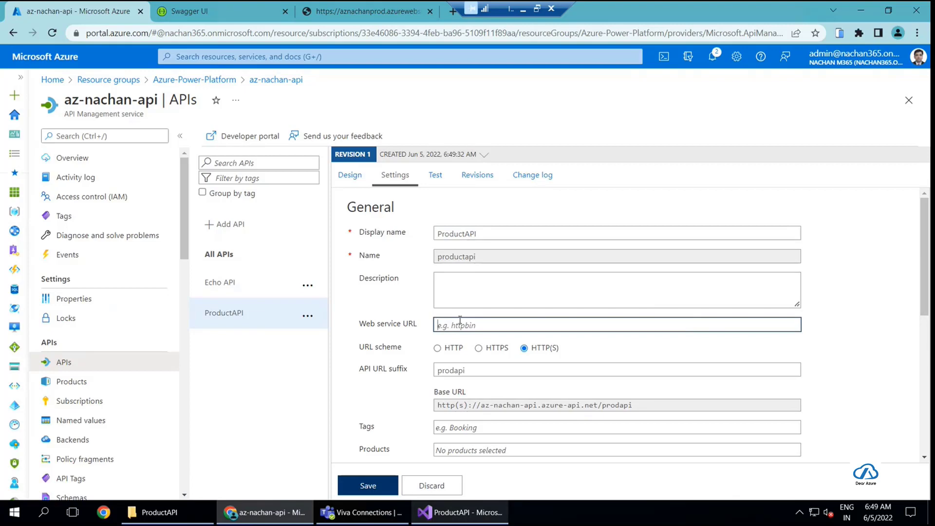
{"action": "left_click", "coordinate": [362, 11]}
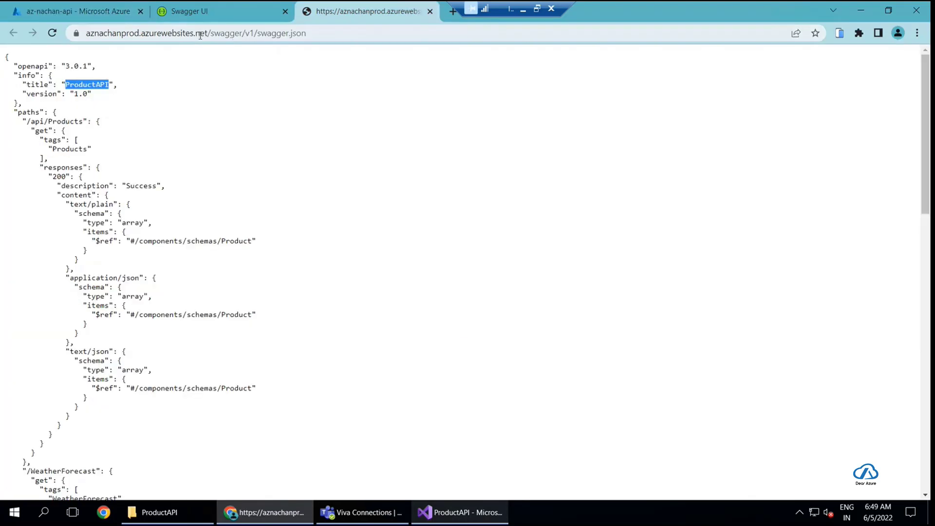
{"action": "double_click", "coordinate": [125, 33]}
{"action": "key", "text": "ctrl+c"}
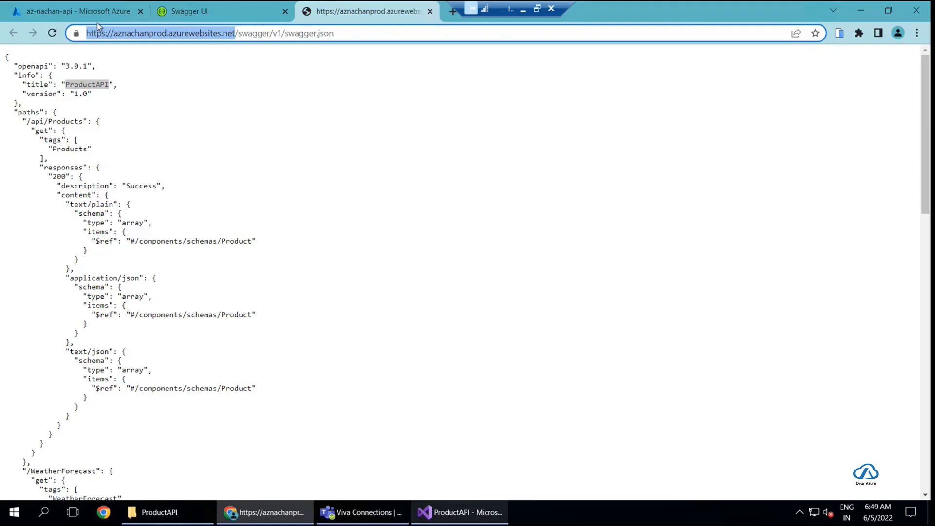
{"action": "left_click", "coordinate": [95, 13]}
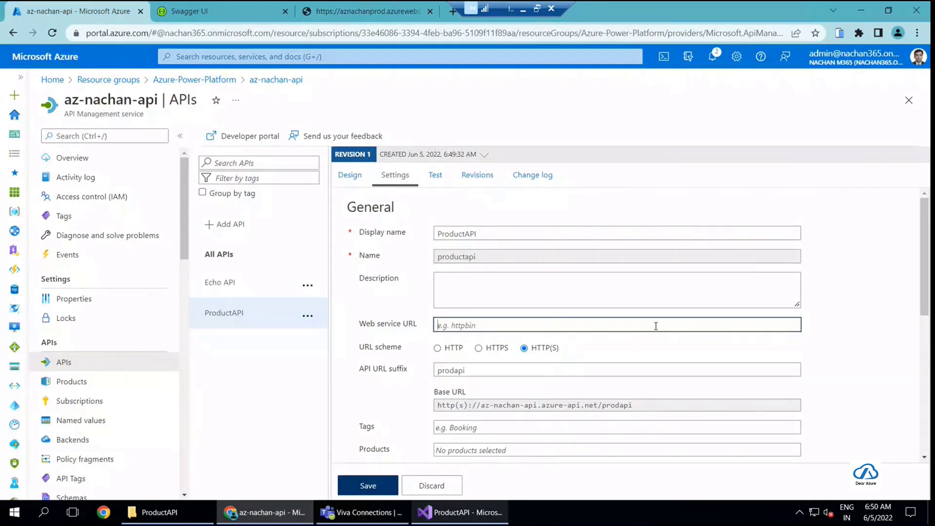
{"action": "key", "text": "ctrl+v"}
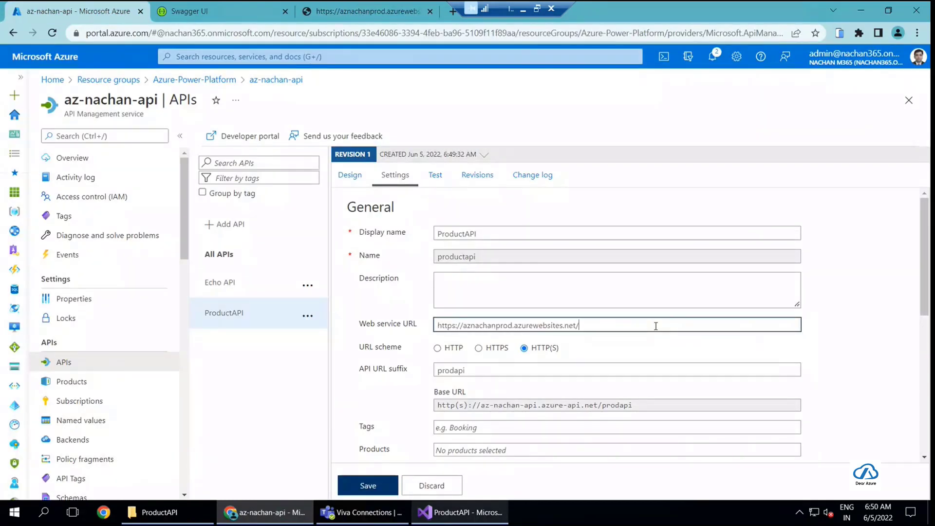
{"action": "type", "text": "/"}
{"action": "left_click", "coordinate": [838, 325]}
{"action": "left_click", "coordinate": [597, 320]}
{"action": "left_click", "coordinate": [373, 487]}
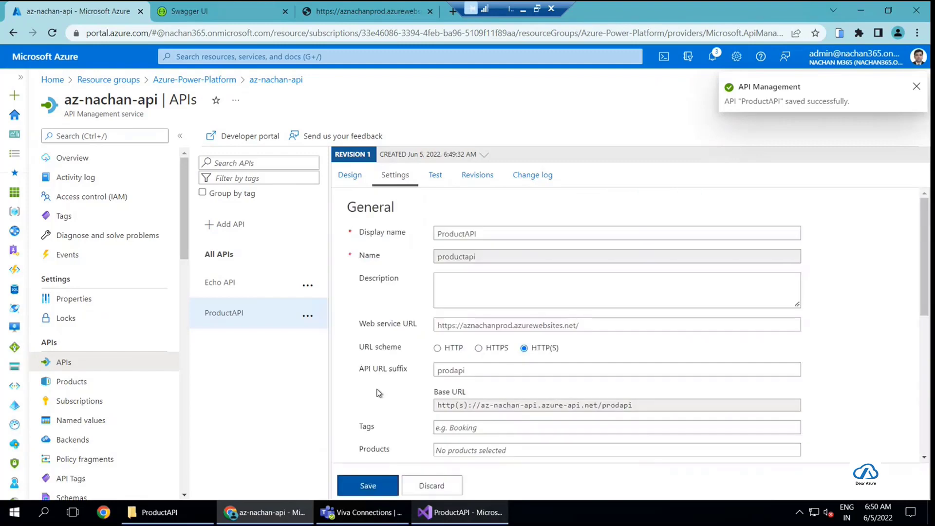
Send a test GET /api/Products request through API Management.
{"action": "left_click", "coordinate": [441, 178]}
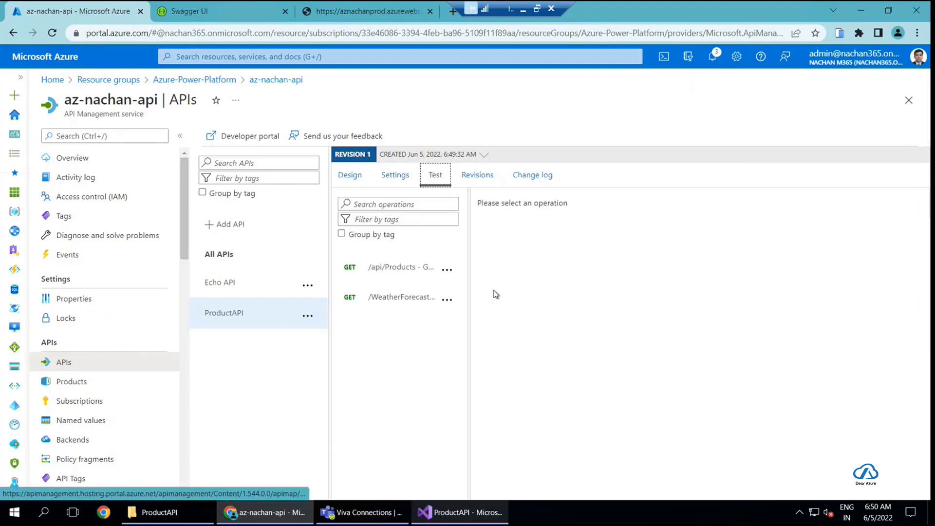
{"action": "left_click", "coordinate": [401, 269]}
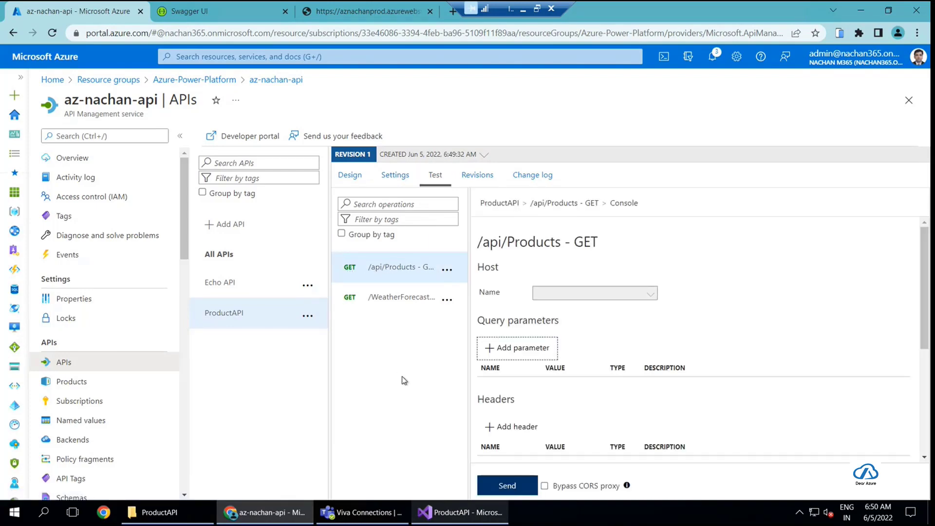
{"action": "left_click", "coordinate": [517, 487]}
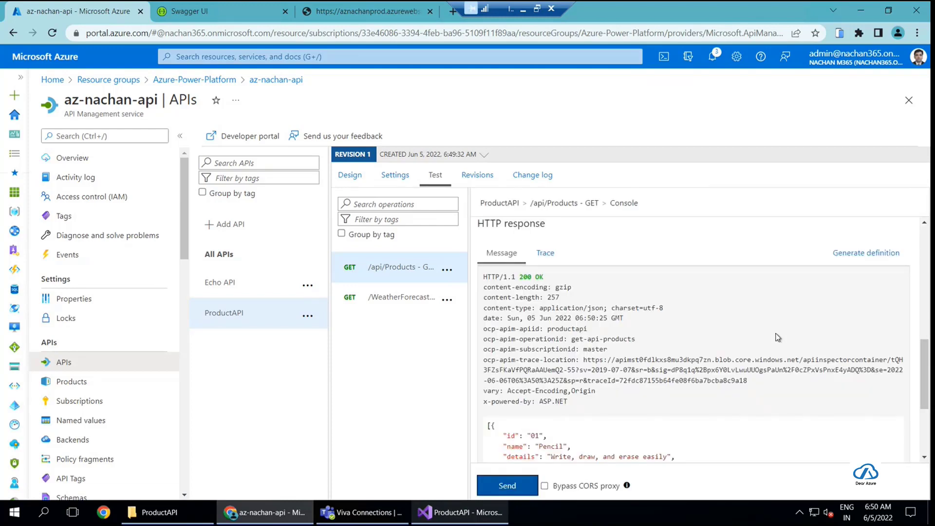
Inspect the 200 OK response body listing Pencil, Pen and Sharpener.
{"action": "scroll", "coordinate": [778, 337], "scroll_direction": "down", "scroll_amount": 2}
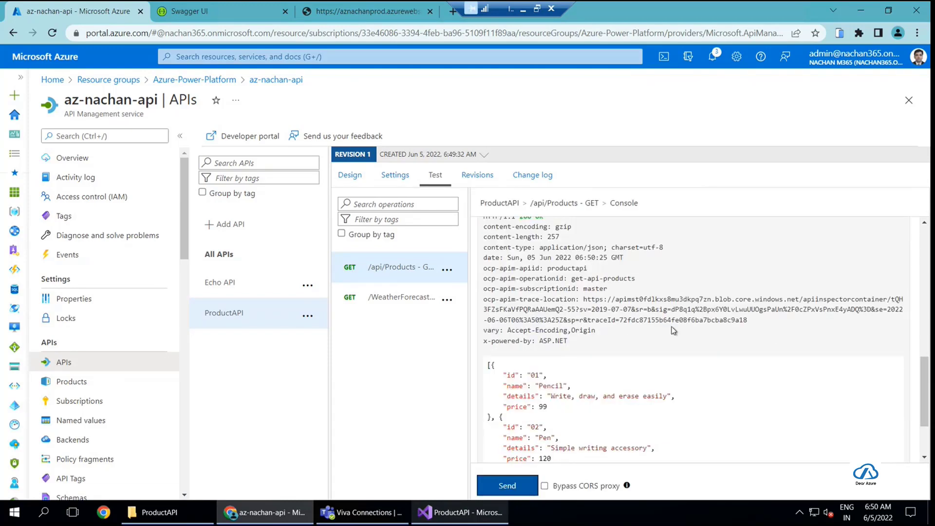
{"action": "scroll", "coordinate": [675, 331], "scroll_direction": "up", "scroll_amount": 3}
{"action": "left_click_drag", "start_coordinate": [486, 334], "coordinate": [573, 350]}
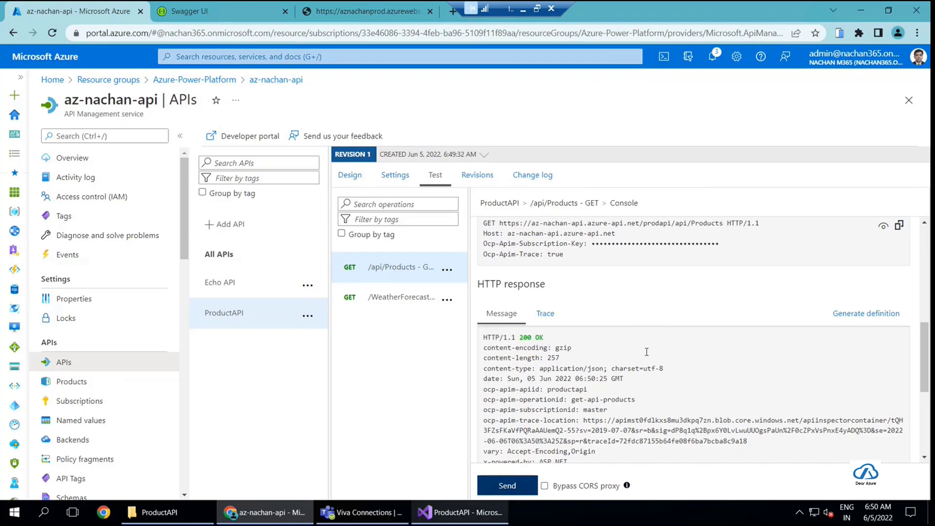
{"action": "left_click", "coordinate": [645, 350]}
{"action": "scroll", "coordinate": [655, 357], "scroll_direction": "down", "scroll_amount": 3}
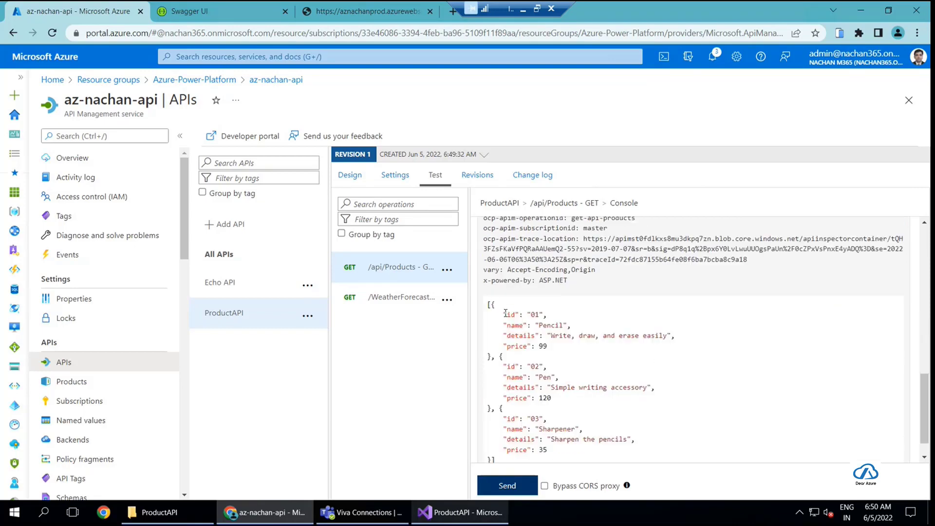
{"action": "left_click_drag", "start_coordinate": [503, 314], "coordinate": [520, 315]}
{"action": "left_click_drag", "start_coordinate": [554, 344], "coordinate": [554, 346]}
{"action": "scroll", "coordinate": [641, 361], "scroll_direction": "down", "scroll_amount": 1}
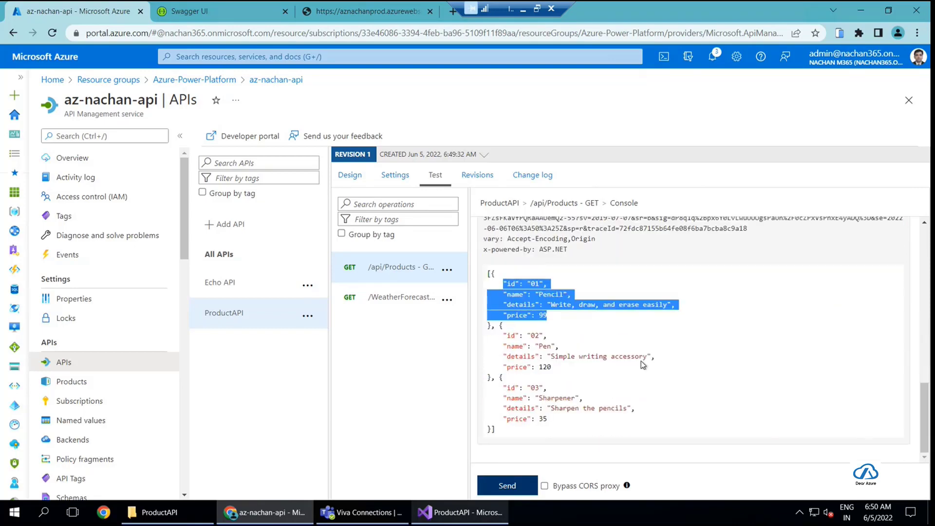
{"action": "left_click", "coordinate": [465, 512]}
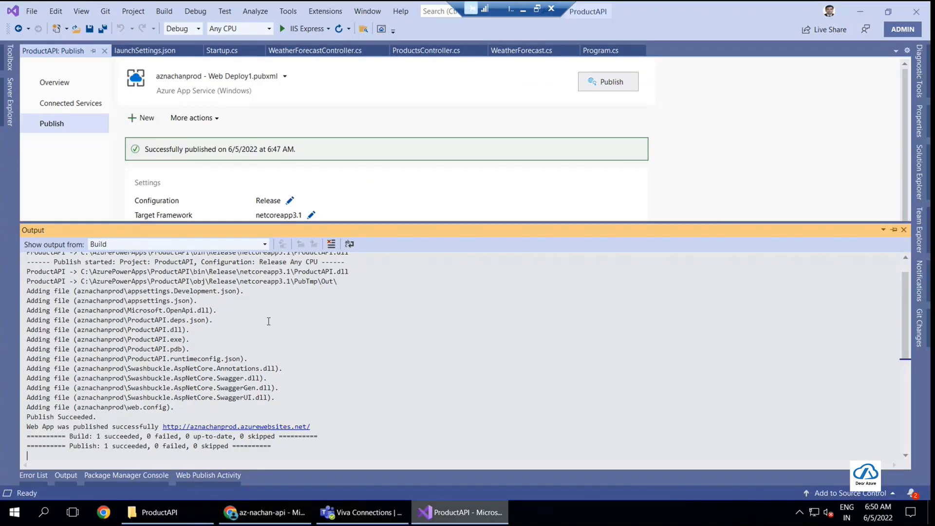
Compare the Pen entry in ProductsController.cs against the browser's test response.
{"action": "left_click", "coordinate": [424, 50]}
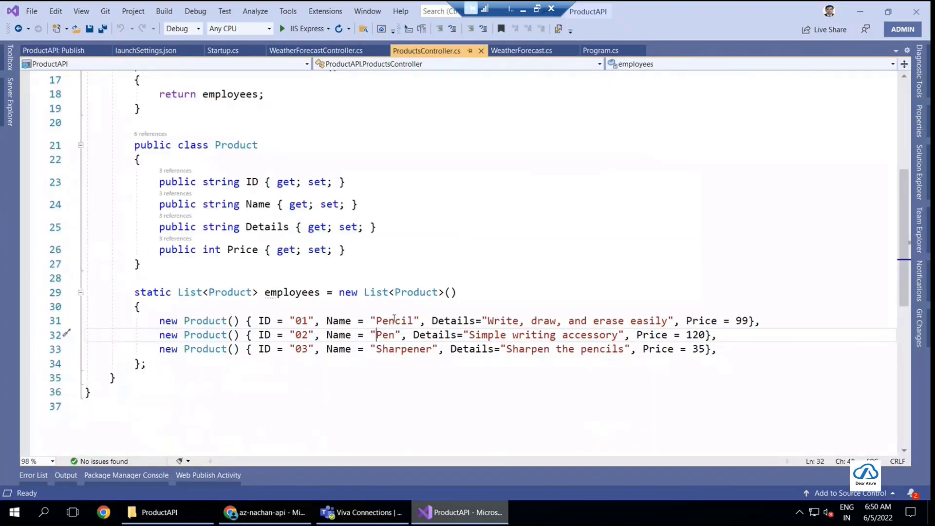
{"action": "left_click", "coordinate": [389, 334]}
{"action": "key", "text": "alt+Tab"}
{"action": "left_click", "coordinate": [618, 411]}
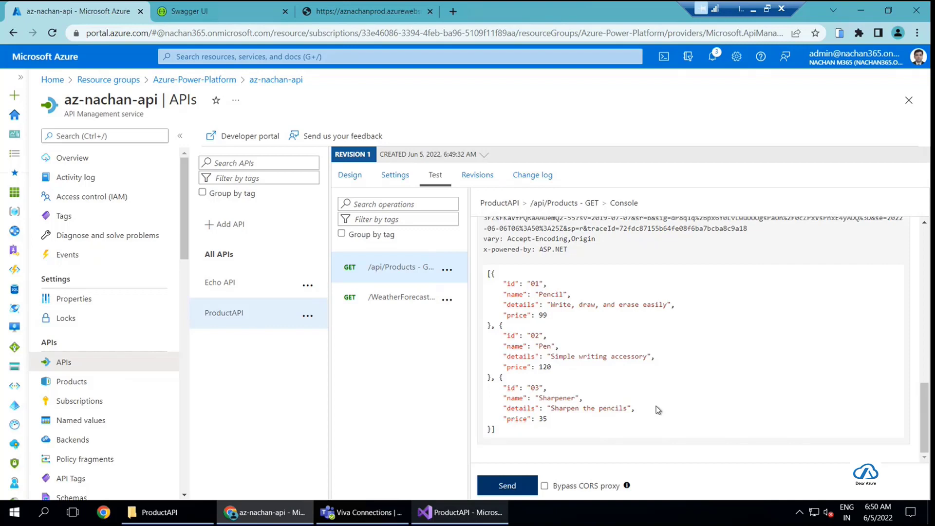
Start a Create Power Connector form for ProductAPI and list the PowerApps environments.
{"action": "left_click", "coordinate": [308, 317]}
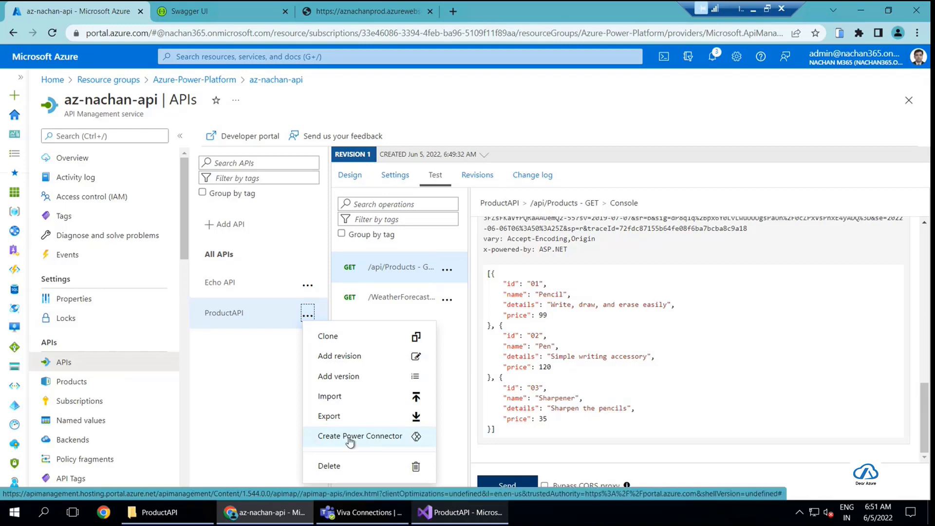
{"action": "left_click", "coordinate": [370, 436]}
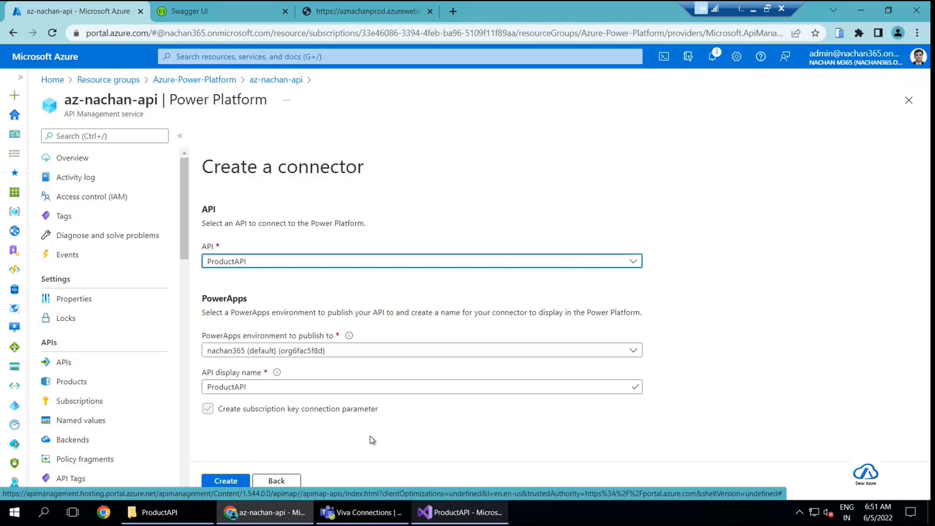
{"action": "left_click", "coordinate": [287, 354]}
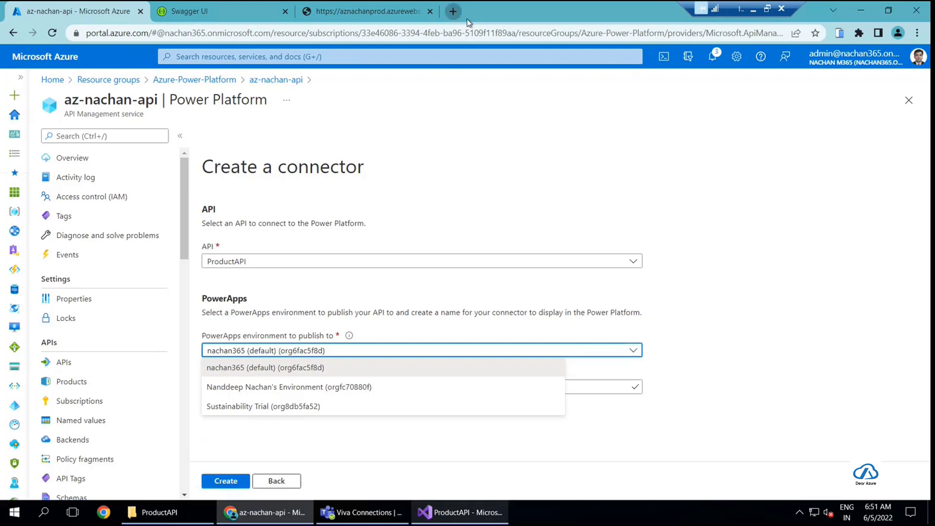
Open make.powerapps.com in a new tab and close the Swagger UI tab.
{"action": "left_click", "coordinate": [453, 10]}
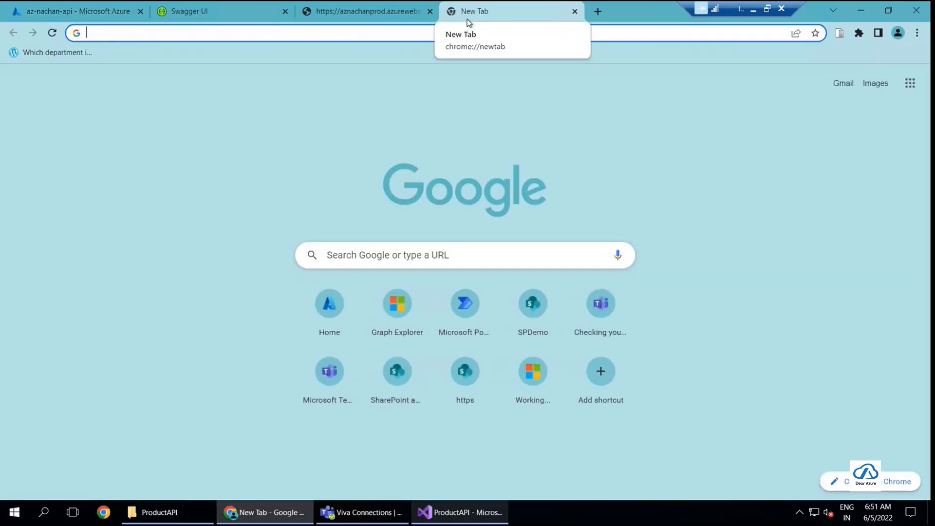
{"action": "type", "text": "ma"}
{"action": "key", "text": "Return"}
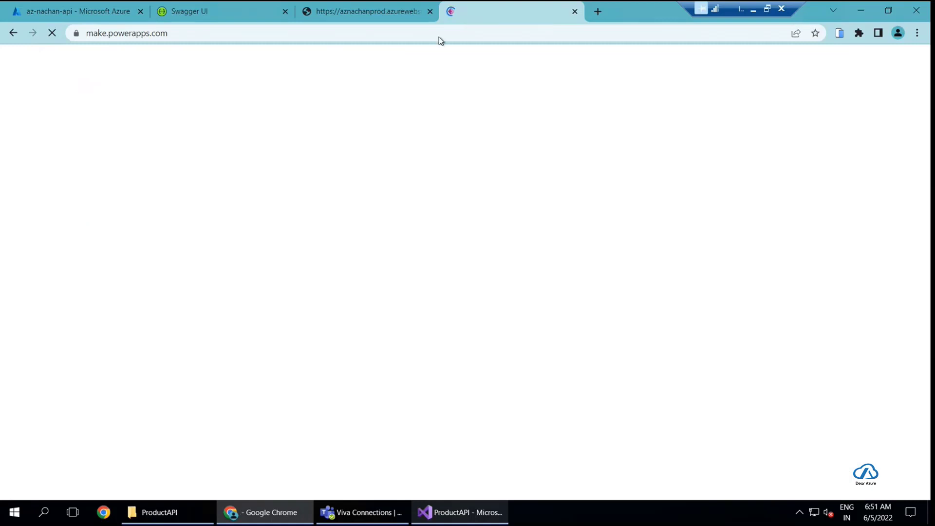
{"action": "left_click", "coordinate": [285, 11]}
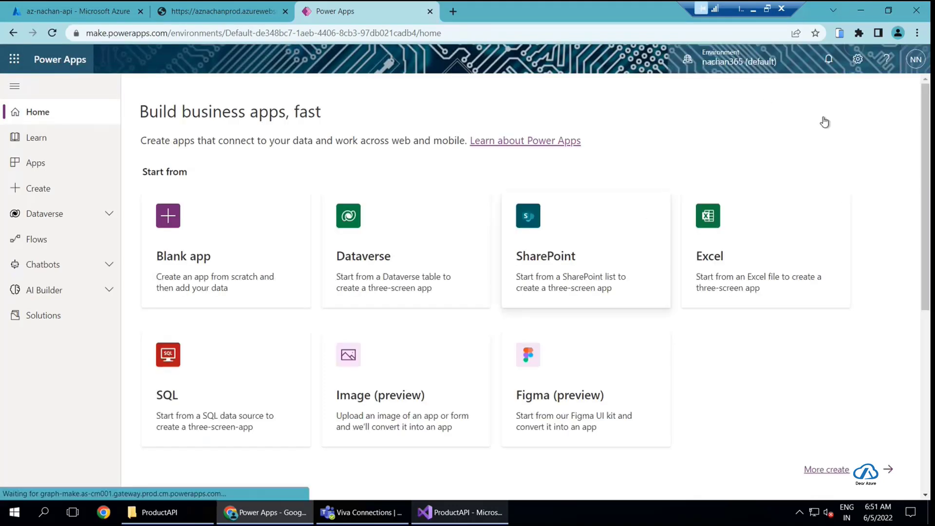
Check the list of Power Apps environments, then return to the Azure connector form.
{"action": "left_click", "coordinate": [858, 66]}
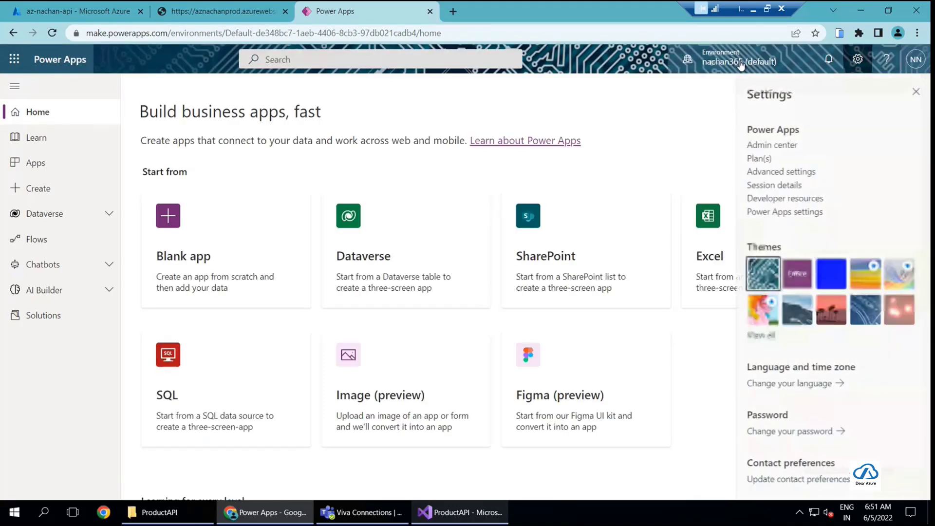
{"action": "left_click", "coordinate": [737, 59]}
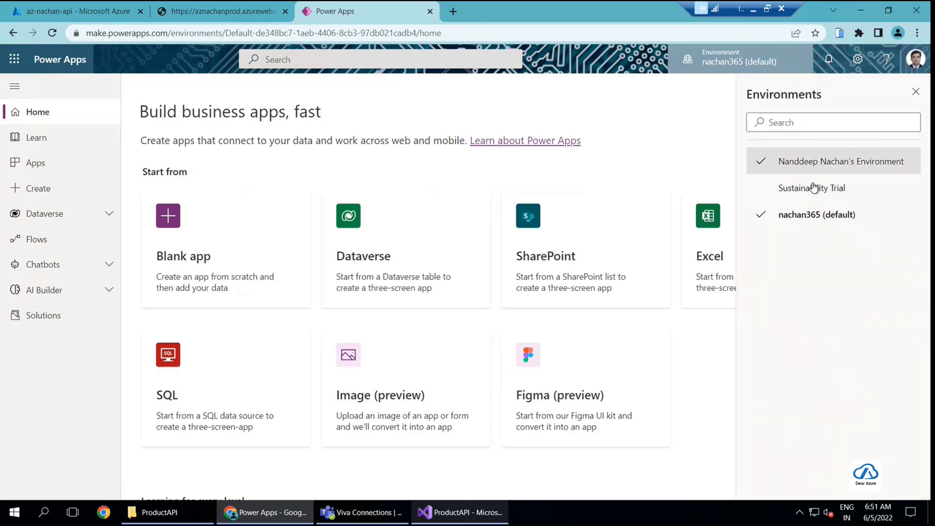
{"action": "left_click", "coordinate": [138, 11]}
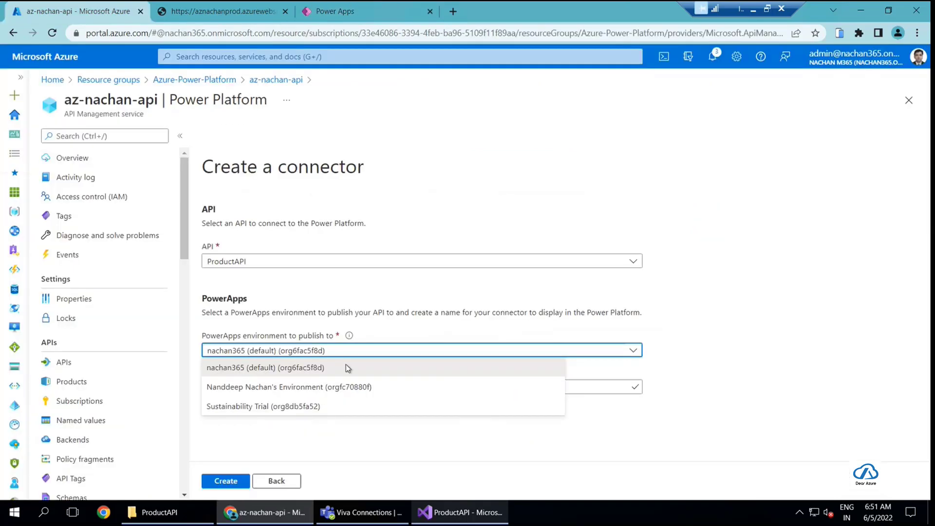
Create the connector in the nachan365 (default) environment, then choose Build an app after export.
{"action": "left_click", "coordinate": [368, 369]}
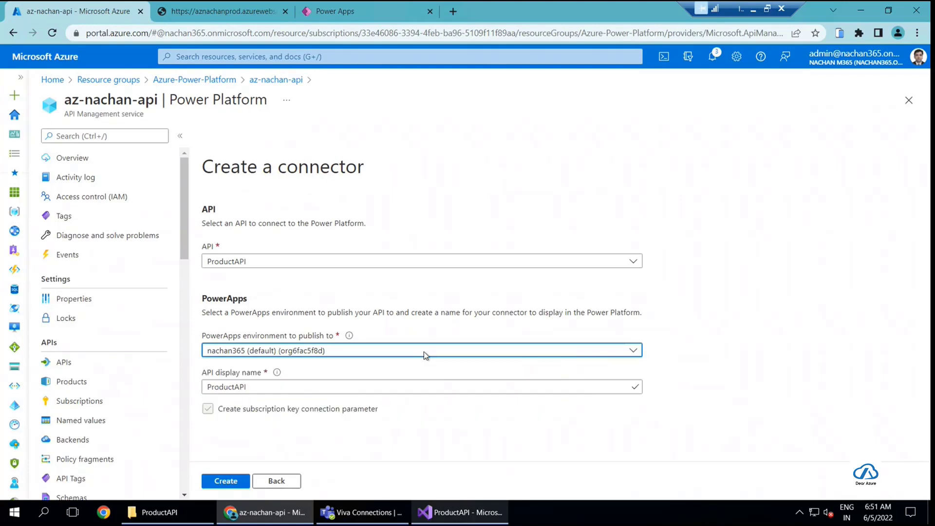
{"action": "left_click", "coordinate": [300, 390]}
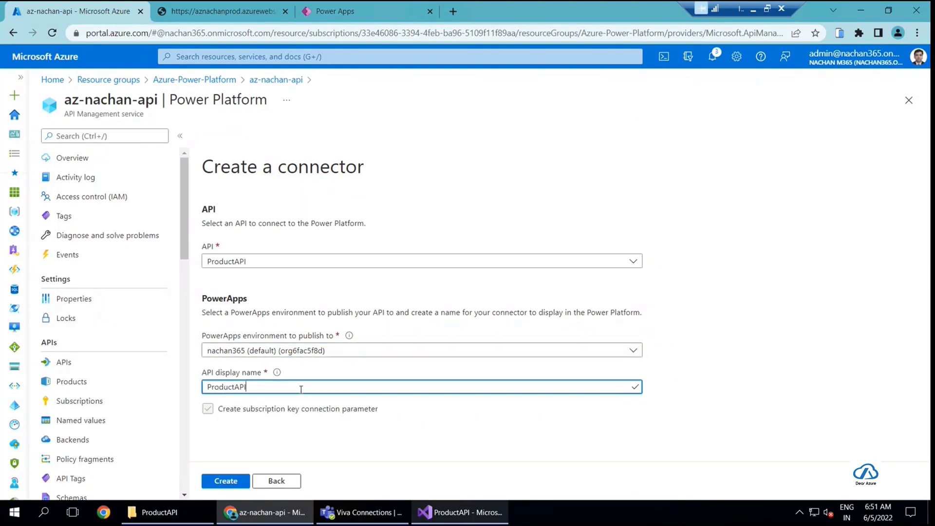
{"action": "left_click", "coordinate": [219, 482]}
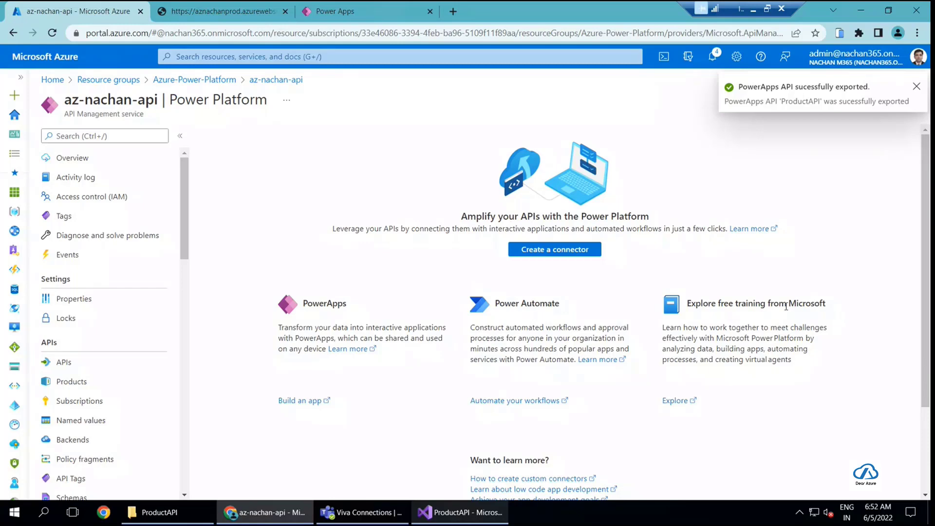
{"action": "scroll", "coordinate": [785, 306], "scroll_direction": "down", "scroll_amount": 3}
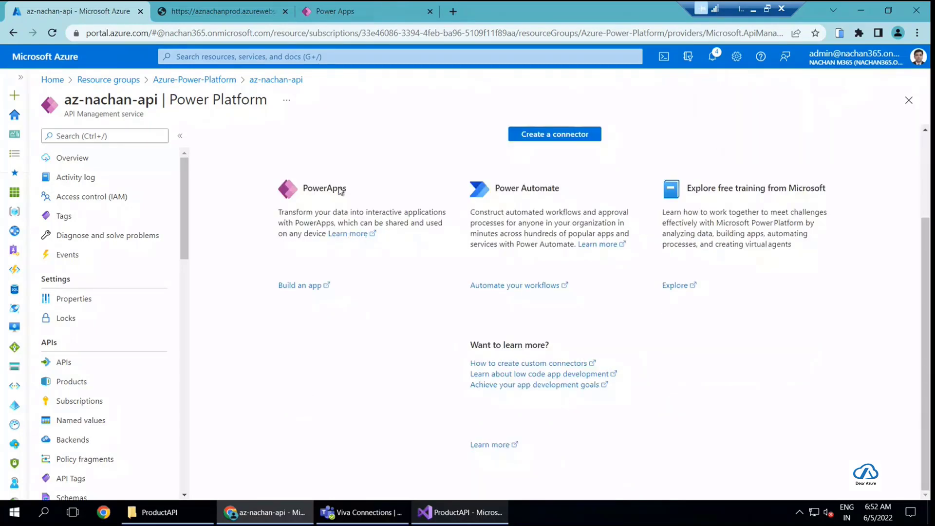
{"action": "left_click", "coordinate": [303, 287]}
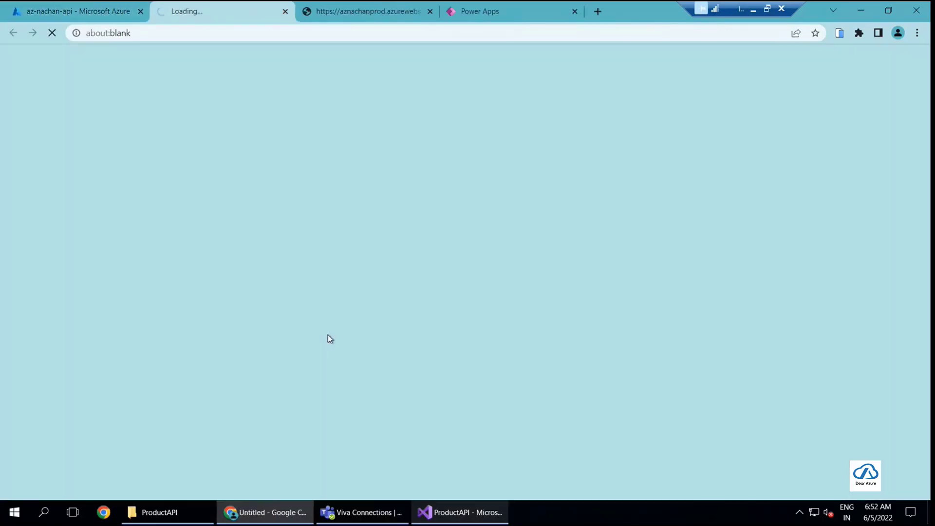
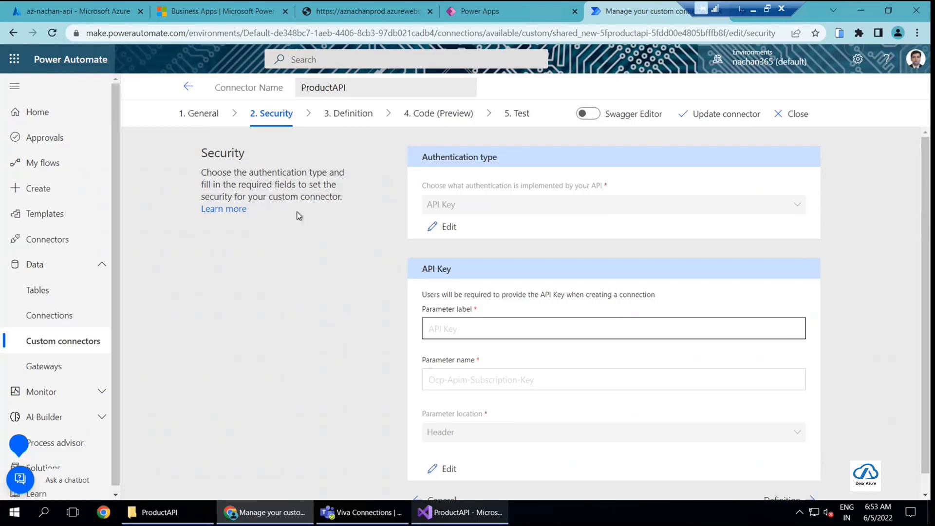
Move from the Definition step to the Test step listing get-api-products and get-weatherforecast.
{"action": "left_click", "coordinate": [337, 119]}
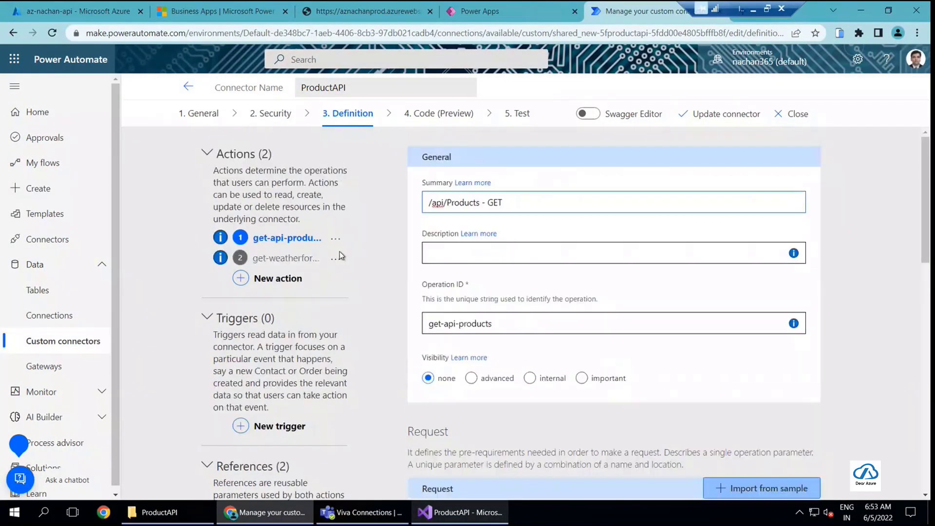
{"action": "left_click", "coordinate": [511, 120]}
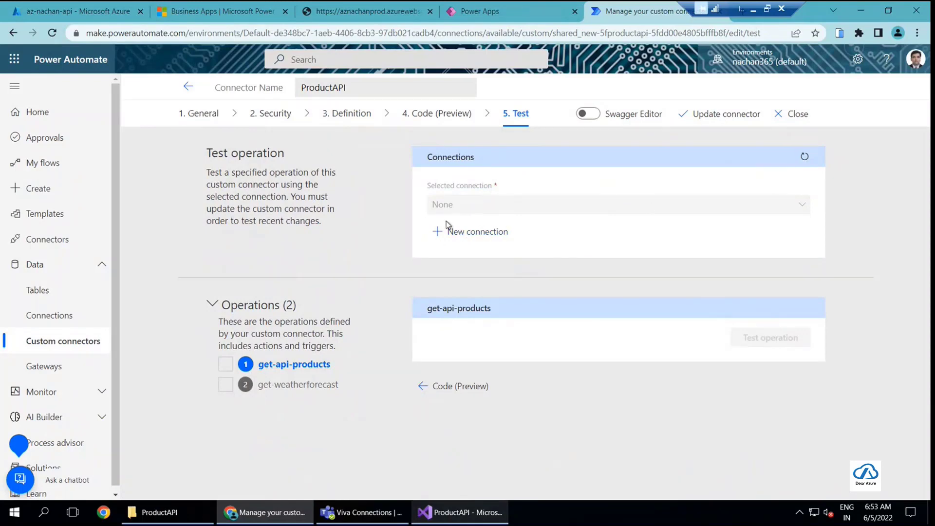
Start a new ProductAPI connection at its Subscription key field, then switch to the Azure portal.
{"action": "left_click", "coordinate": [489, 237]}
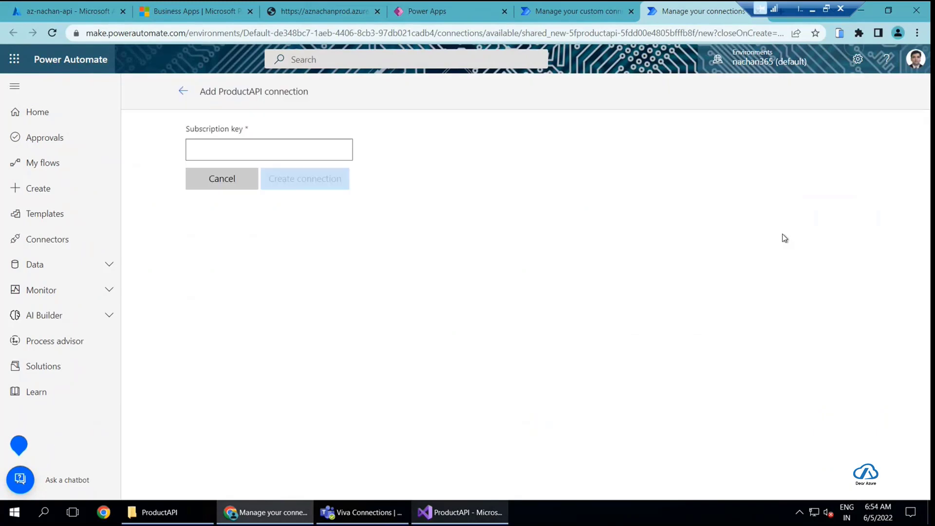
{"action": "left_click", "coordinate": [254, 154]}
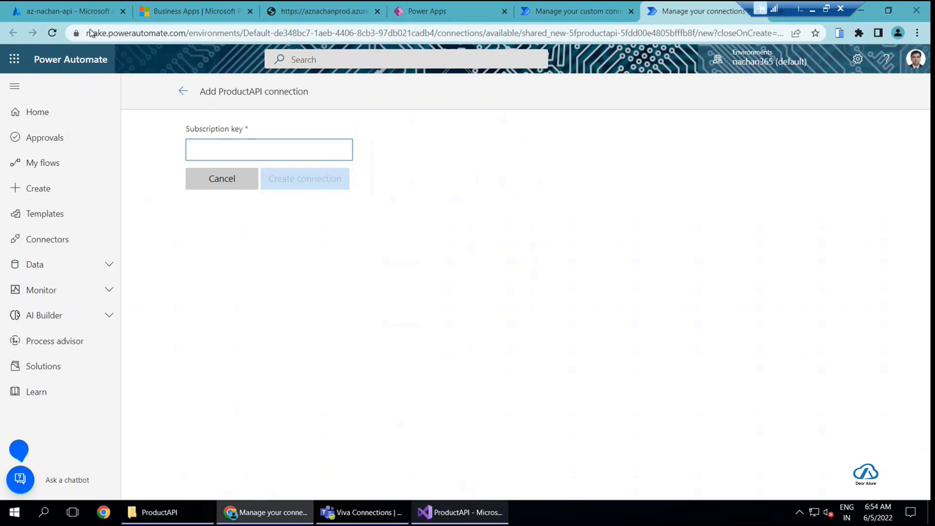
{"action": "key", "text": "ctrl+1"}
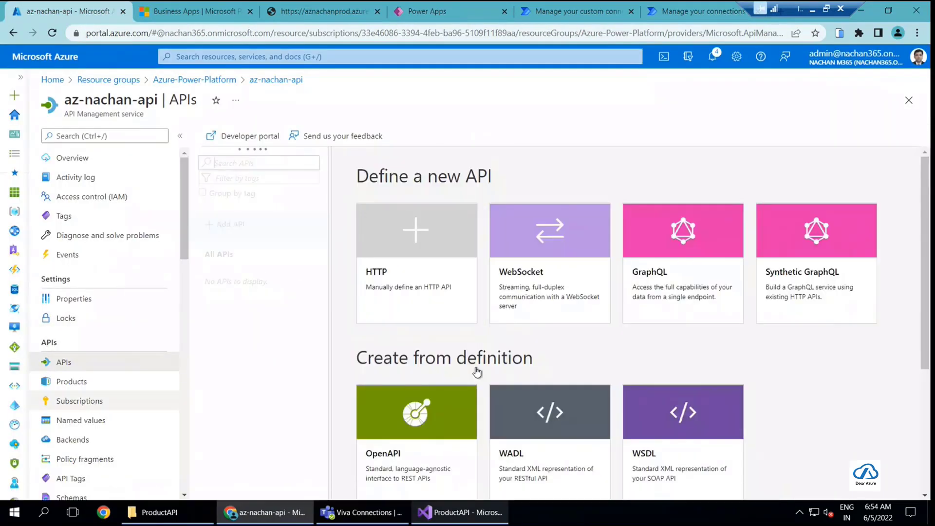
Open the Test console for ProductAPI's GET /api/Products and scroll down to its HTTP request.
{"action": "scroll", "coordinate": [476, 372], "scroll_direction": "down", "scroll_amount": 1}
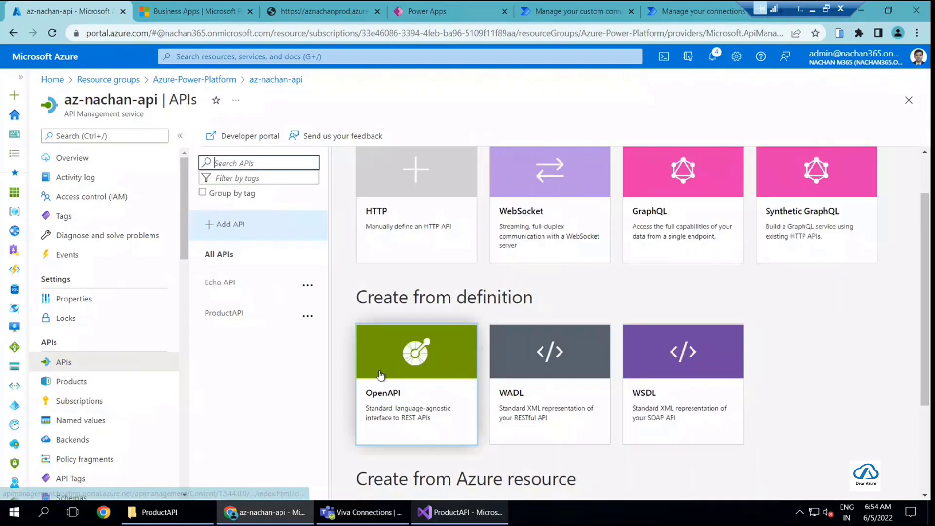
{"action": "left_click", "coordinate": [231, 314]}
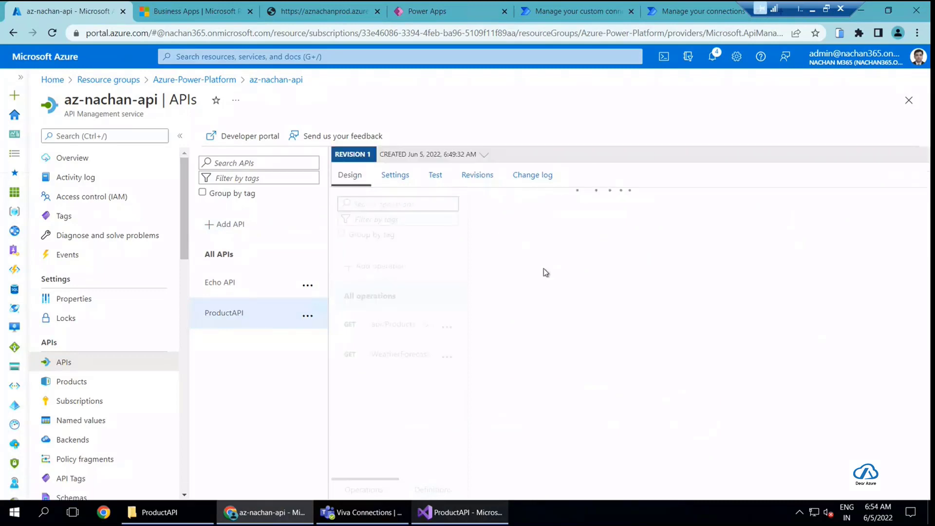
{"action": "left_click", "coordinate": [436, 177]}
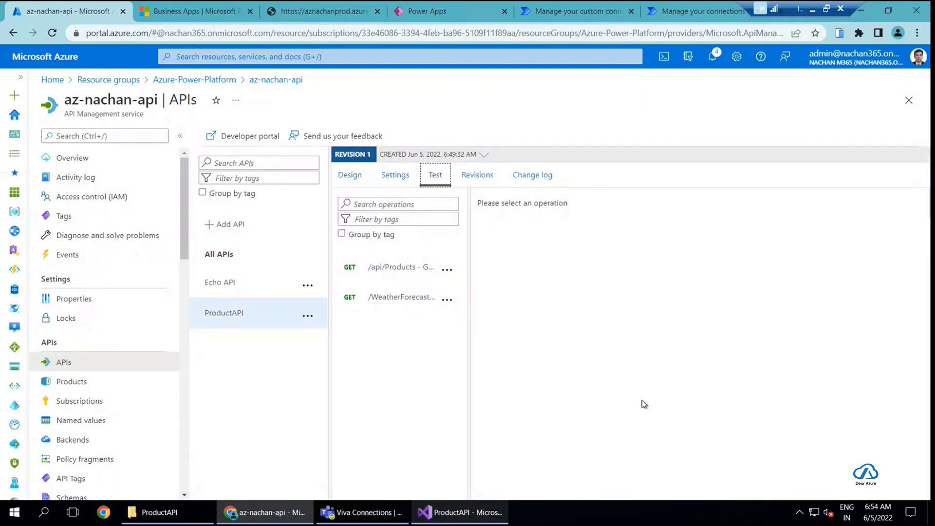
{"action": "left_click", "coordinate": [389, 266]}
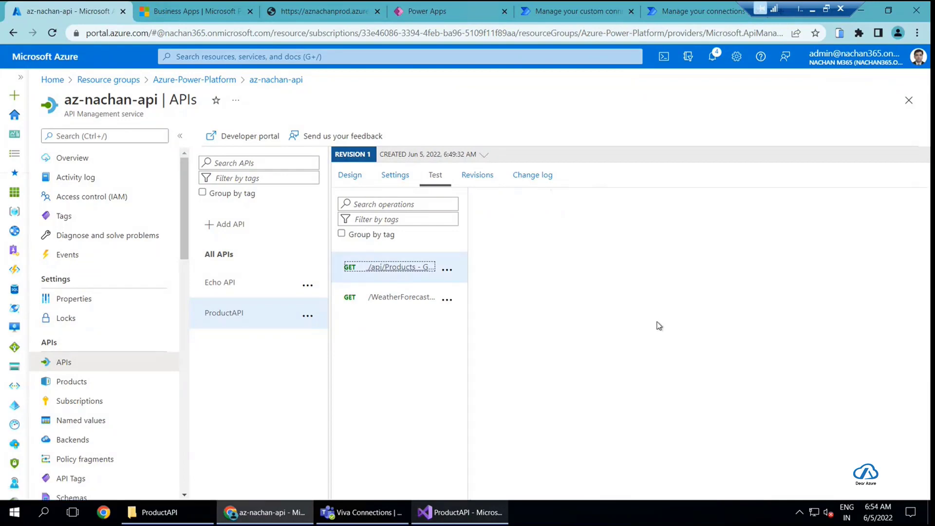
{"action": "scroll", "coordinate": [800, 309], "scroll_direction": "down", "scroll_amount": 4}
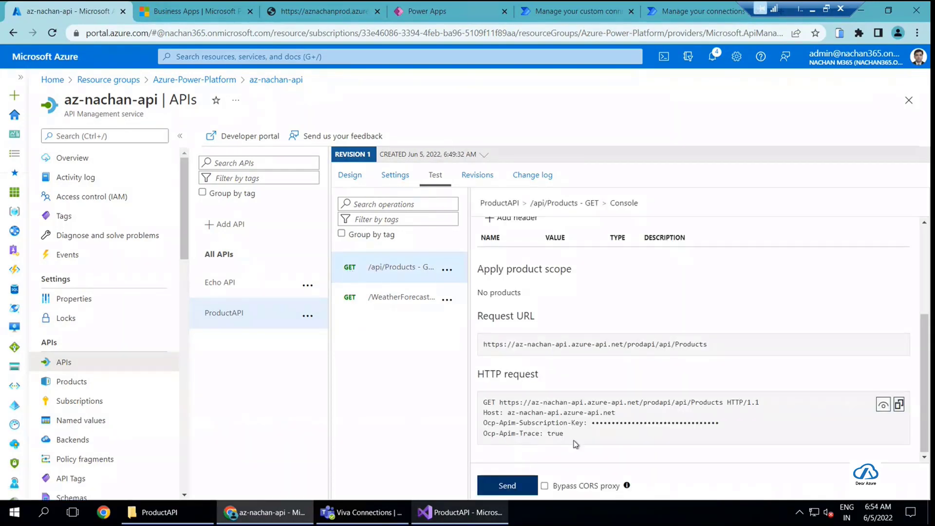
Paste the HTTP request into Notepad and select the subscription key in it.
{"action": "key", "text": "super+r"}
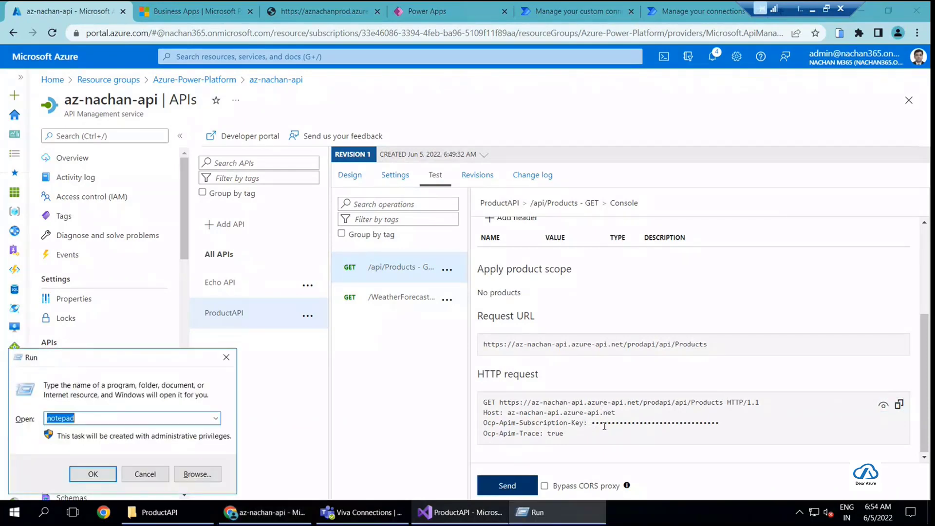
{"action": "key", "text": "Return"}
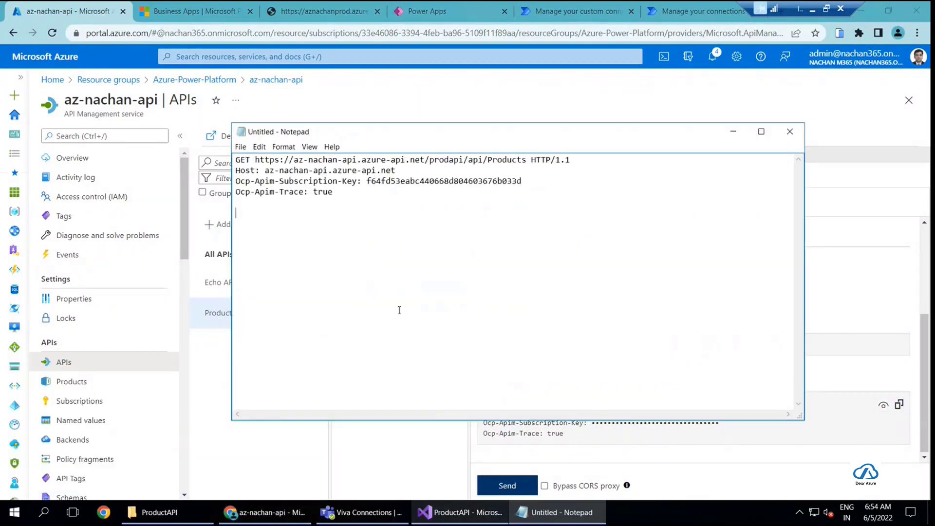
{"action": "left_click_drag", "start_coordinate": [367, 182], "coordinate": [554, 180]}
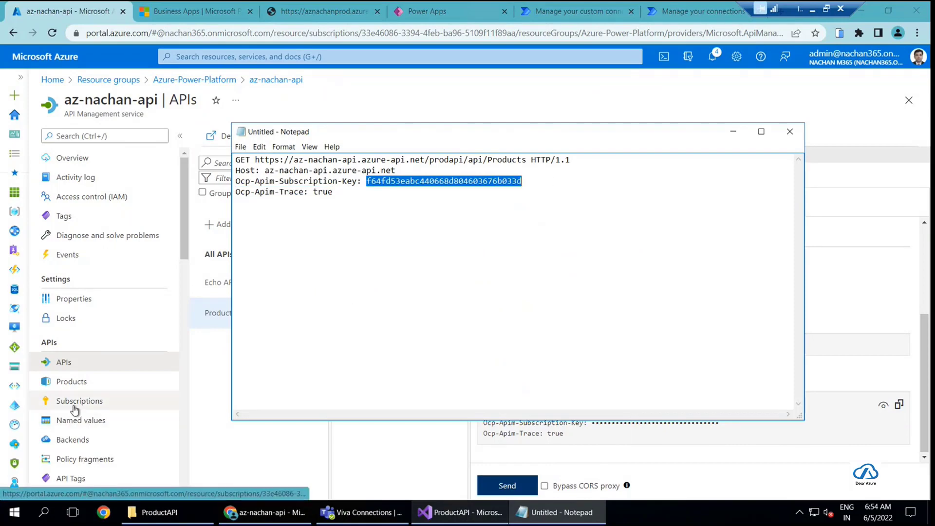
Match the key to the built-in all-access subscription's primary key on the Subscriptions page.
{"action": "scroll", "coordinate": [126, 375], "scroll_direction": "down", "scroll_amount": 4}
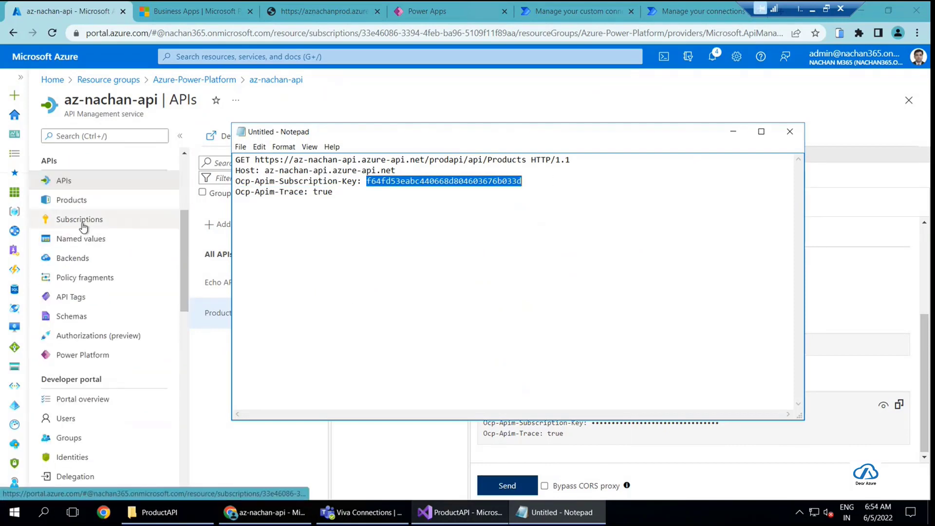
{"action": "left_click", "coordinate": [80, 222]}
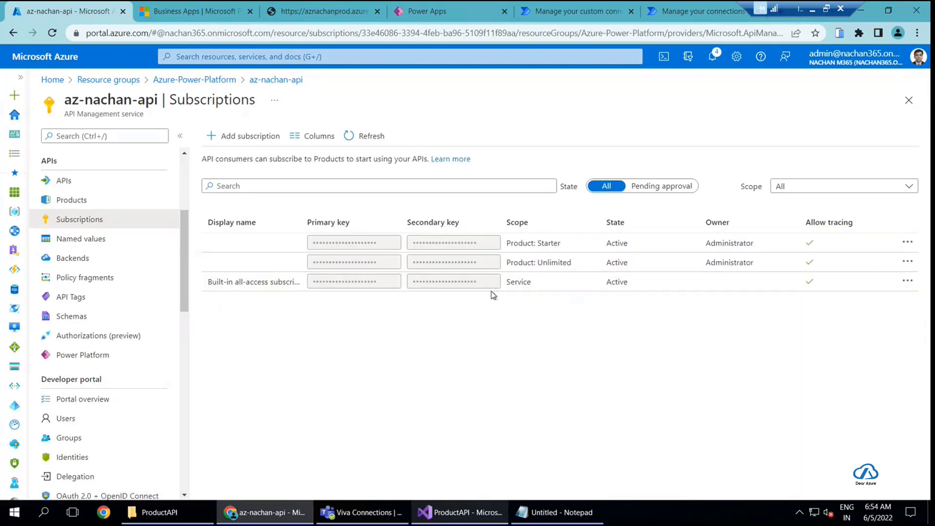
{"action": "left_click", "coordinate": [907, 283]}
{"action": "left_click", "coordinate": [900, 287]}
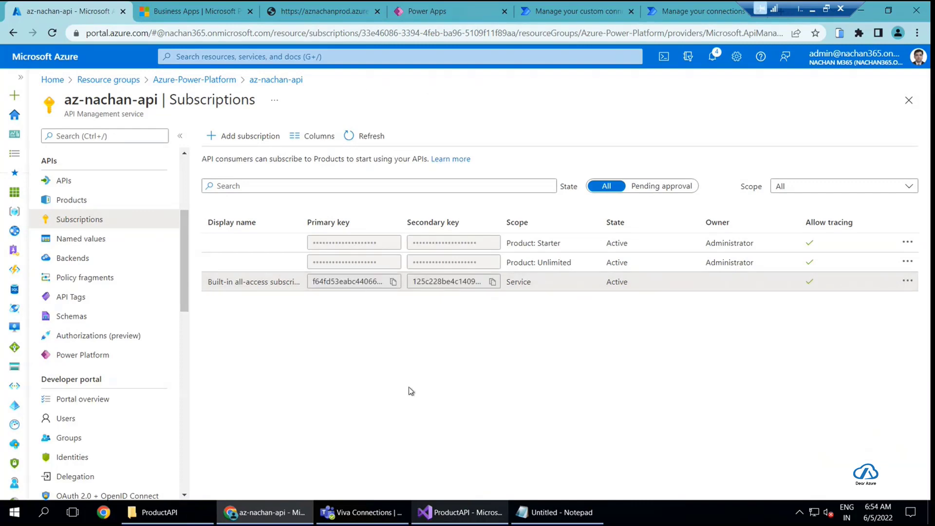
{"action": "key", "text": "ctrl+f"}
{"action": "key", "text": "ctrl+v"}
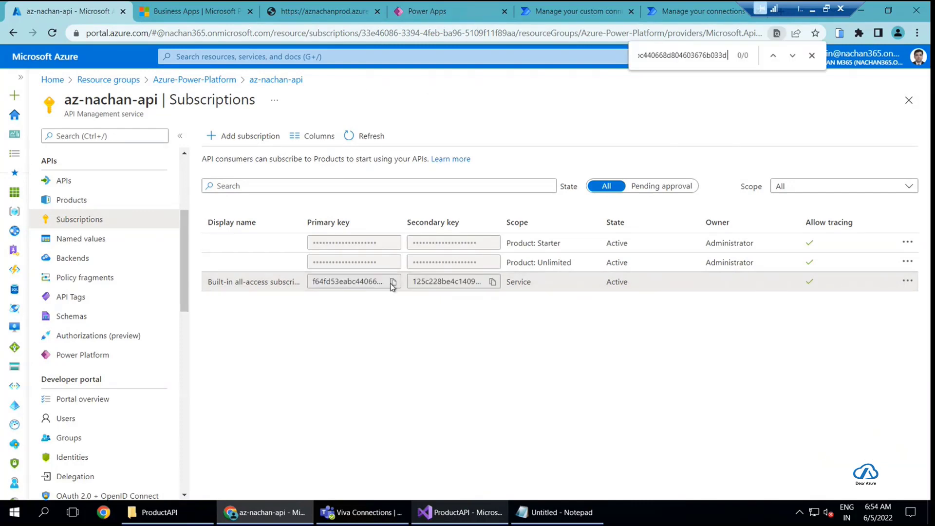
{"action": "key", "text": "Return"}
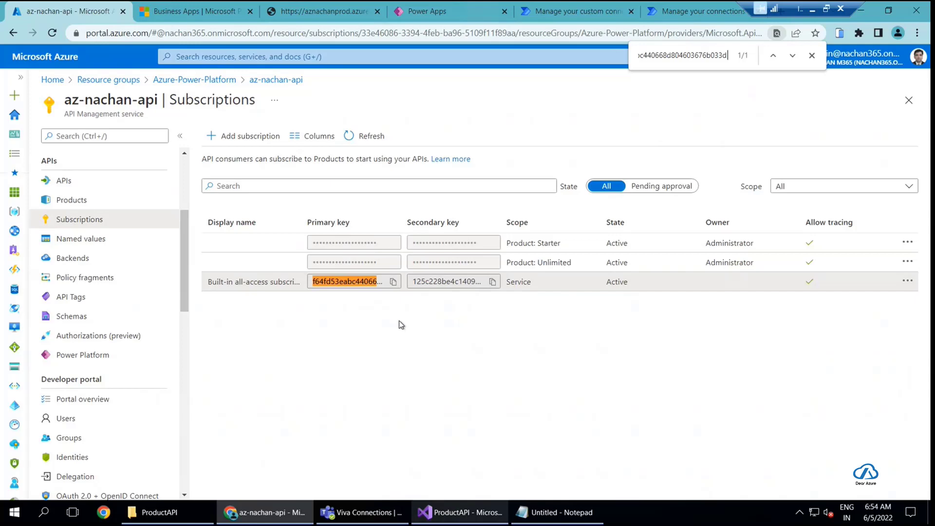
{"action": "key", "text": "Escape"}
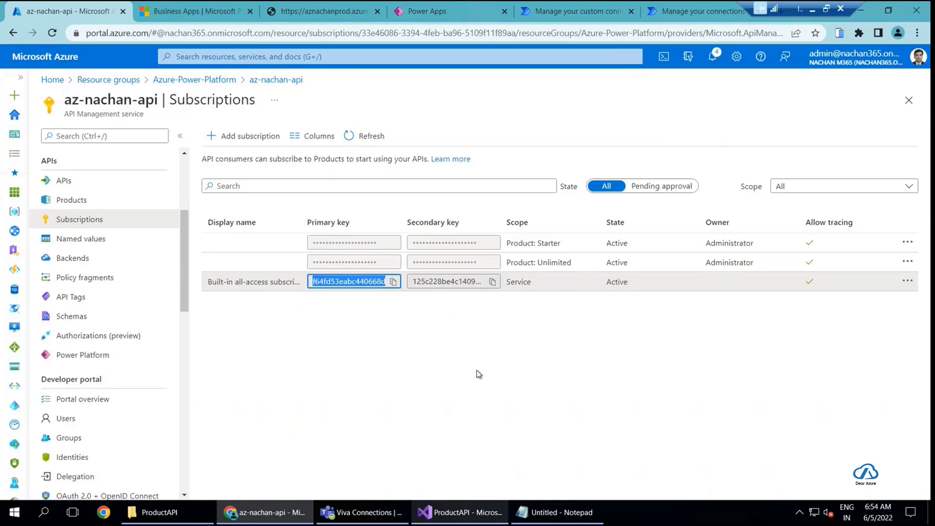
{"action": "left_click", "coordinate": [684, 13]}
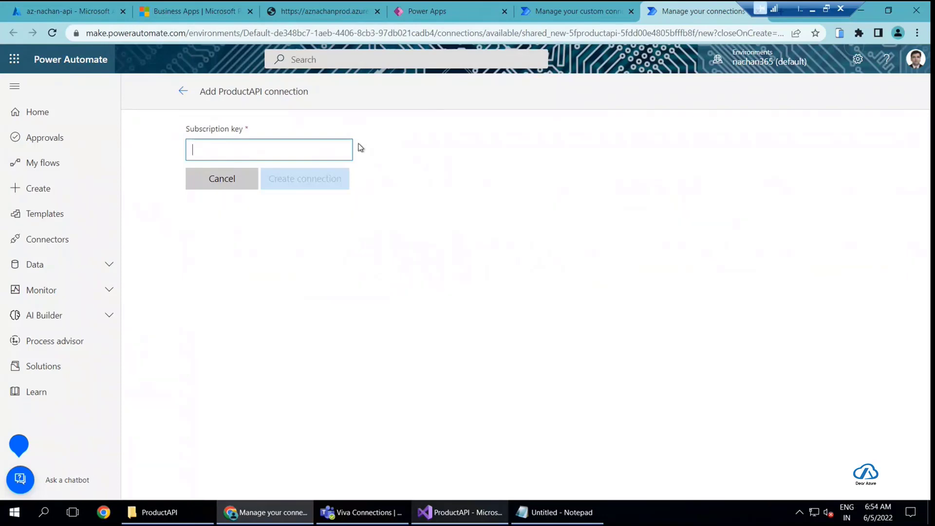
Create the ProductAPI connection with the pasted subscription key and refresh the connections list.
{"action": "key", "text": "ctrl+v"}
{"action": "left_click", "coordinate": [326, 183]}
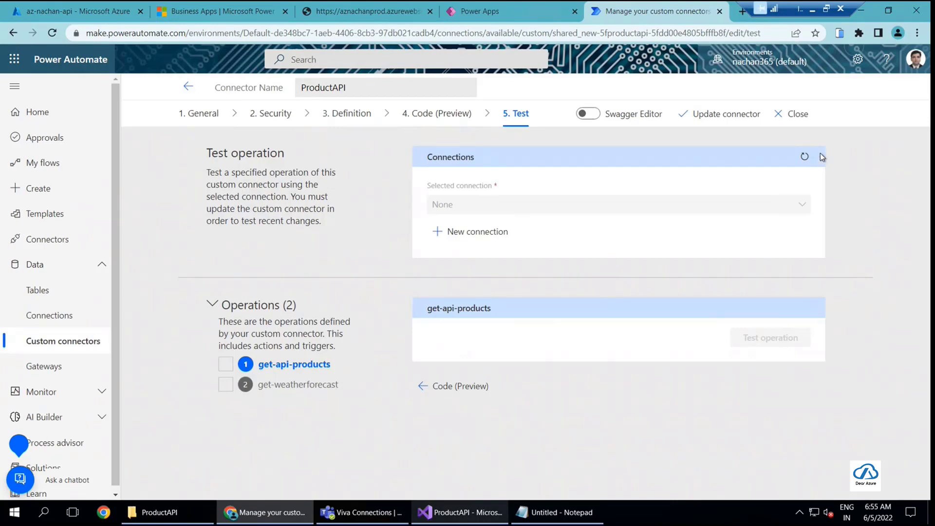
{"action": "left_click", "coordinate": [804, 156]}
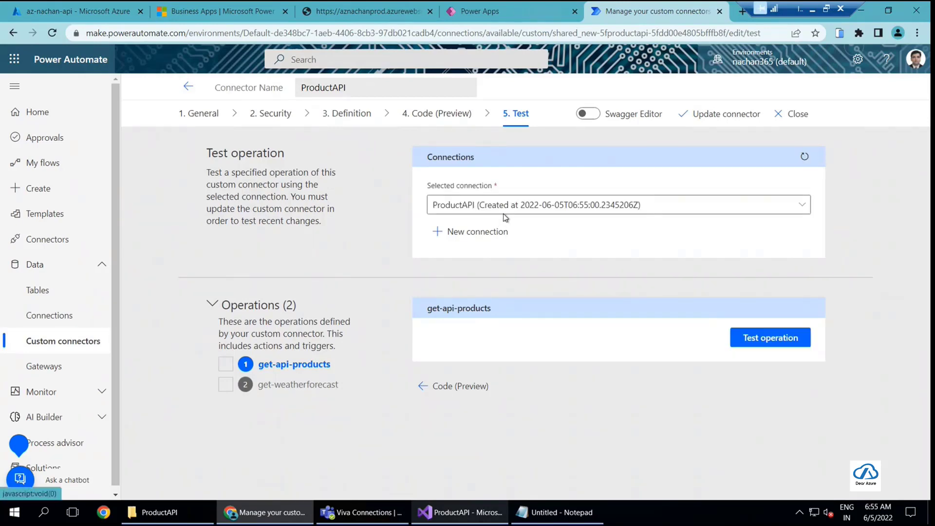
Test get-api-products, confirming status 200 with Pencil and Pen in the response.
{"action": "left_click", "coordinate": [764, 343]}
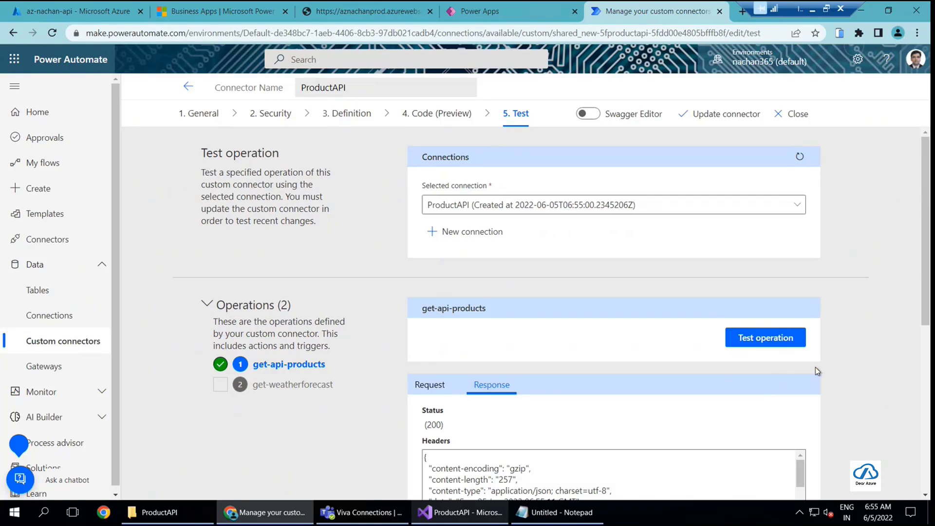
{"action": "scroll", "coordinate": [867, 341], "scroll_direction": "down", "scroll_amount": 2}
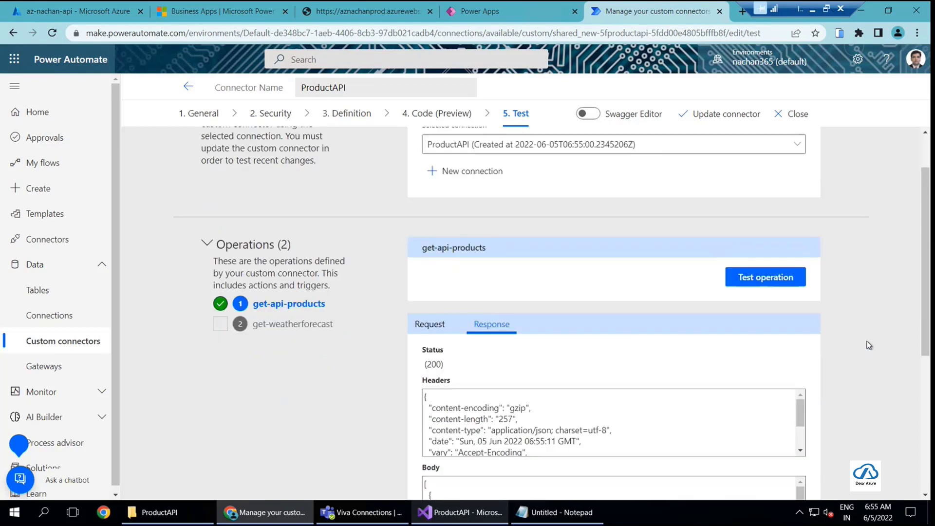
{"action": "scroll", "coordinate": [867, 341], "scroll_direction": "down", "scroll_amount": 2}
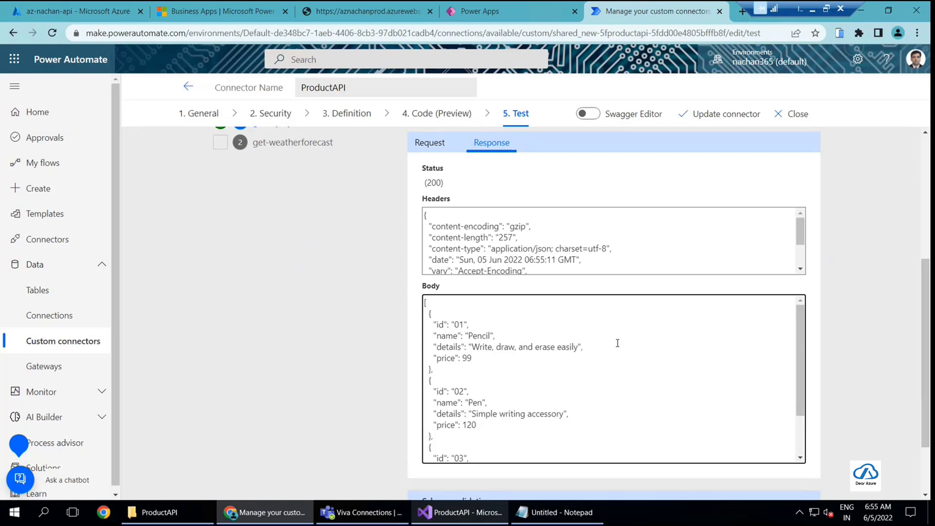
{"action": "scroll", "coordinate": [578, 359], "scroll_direction": "up", "scroll_amount": 3}
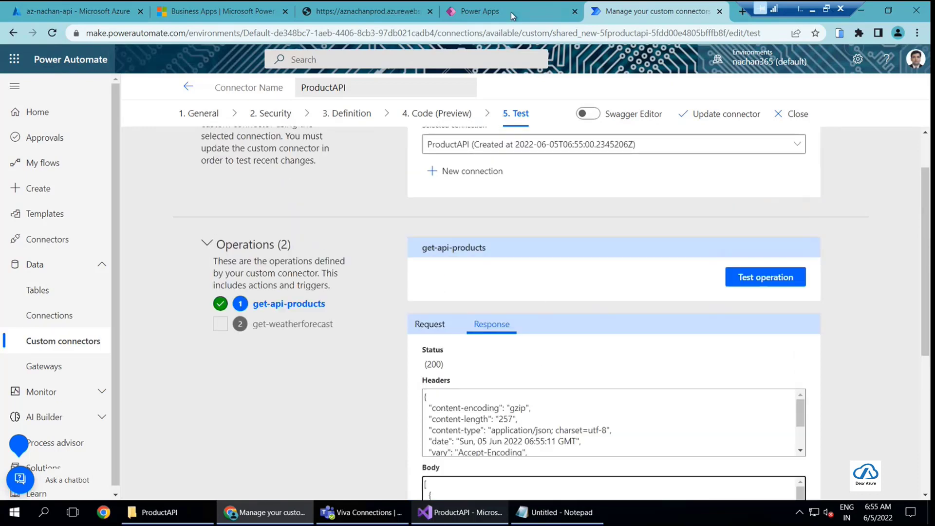
{"action": "left_click", "coordinate": [510, 12]}
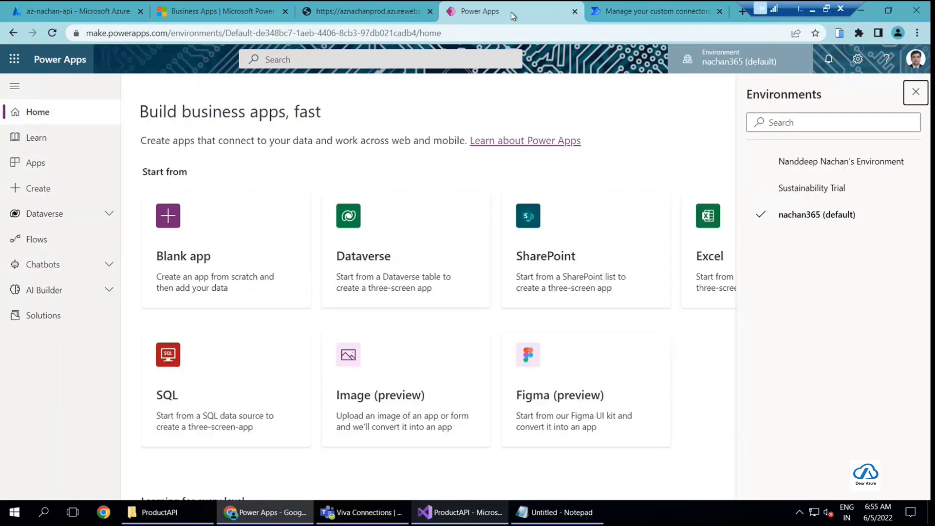
Create a blank canvas app in Tablet format named 'Product API'.
{"action": "left_click", "coordinate": [247, 266]}
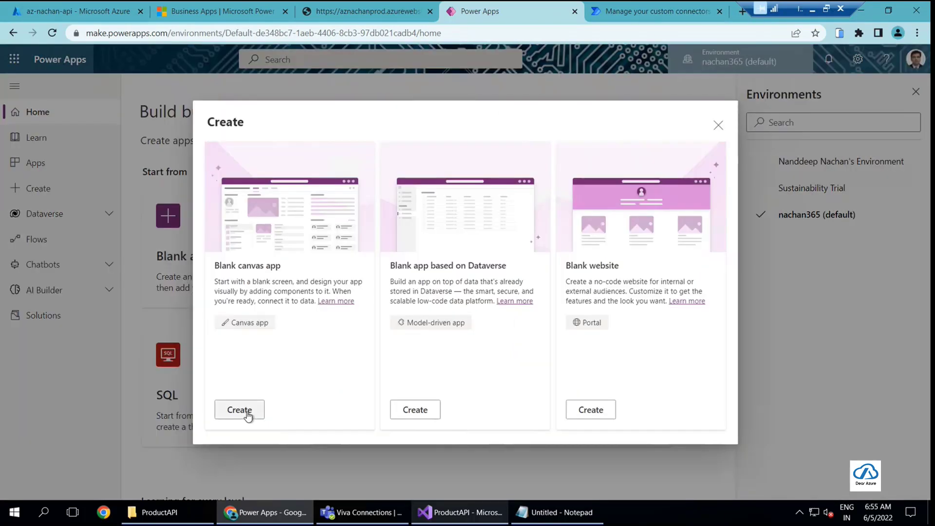
{"action": "left_click", "coordinate": [246, 411]}
{"action": "left_click", "coordinate": [501, 167]}
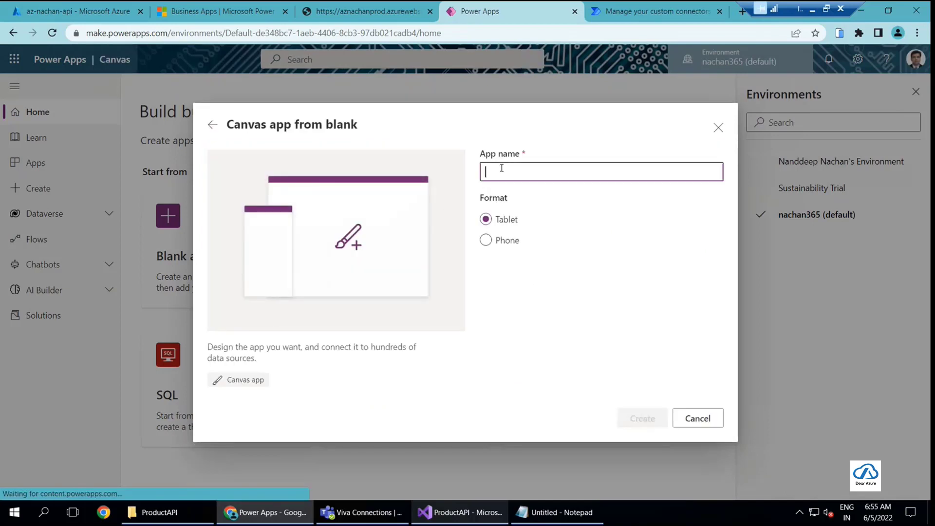
{"action": "type", "text": "Product API"}
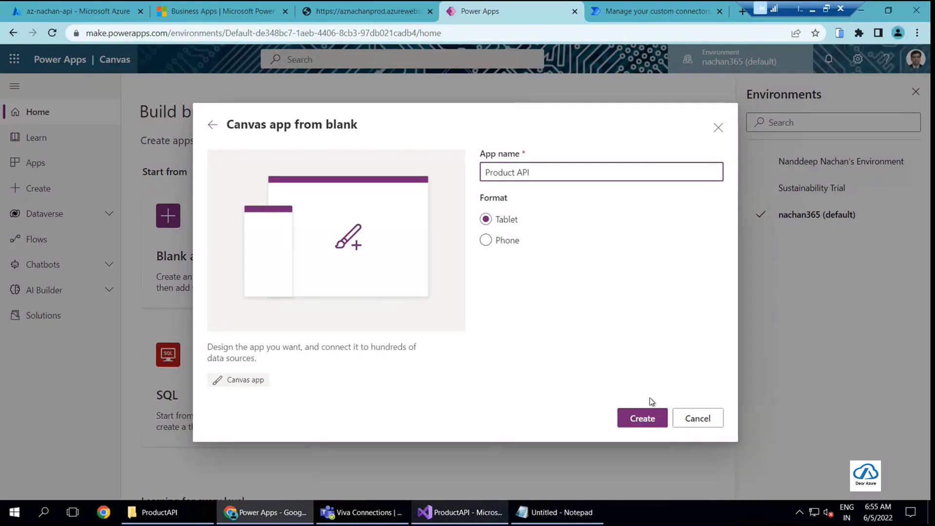
{"action": "left_click", "coordinate": [646, 417]}
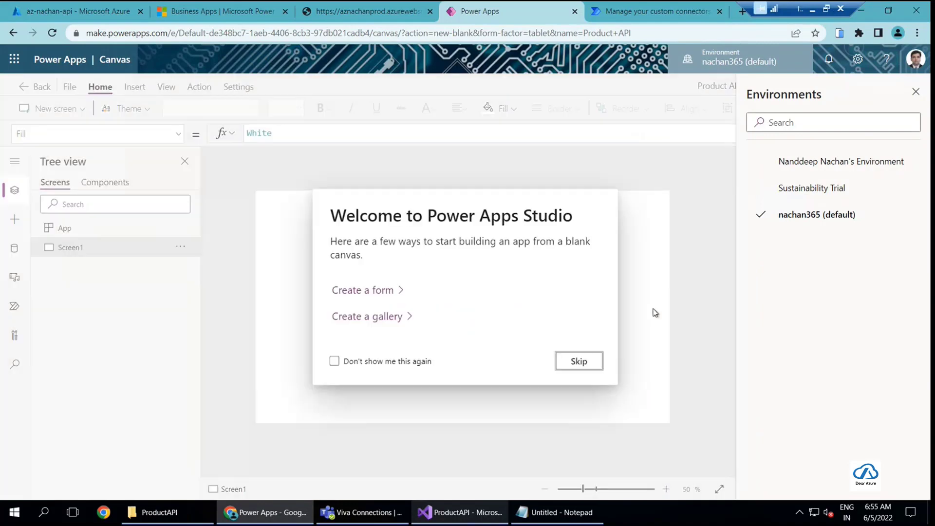
Add a gallery and connect the ProductAPI connector as a data source.
{"action": "left_click", "coordinate": [350, 317]}
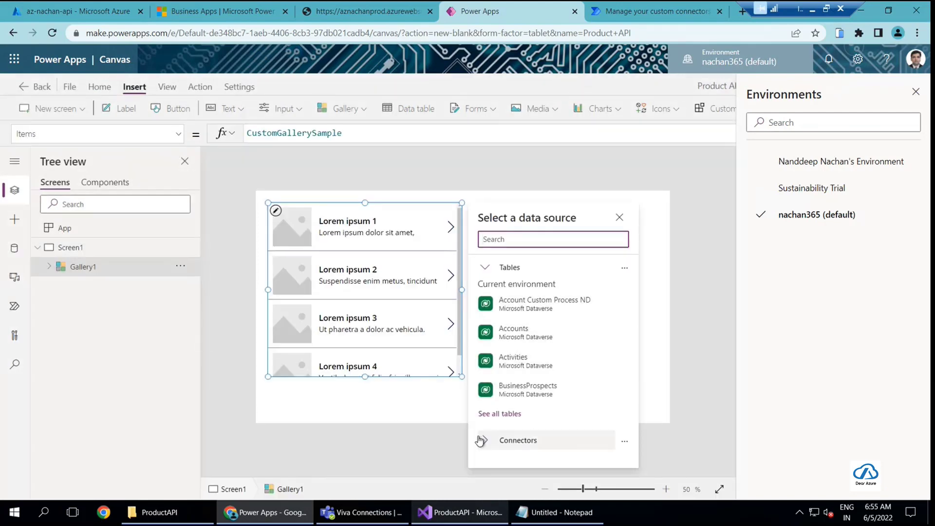
{"action": "left_click", "coordinate": [486, 442]}
{"action": "scroll", "coordinate": [603, 379], "scroll_direction": "down", "scroll_amount": 3}
{"action": "mouse_move", "coordinate": [606, 381]}
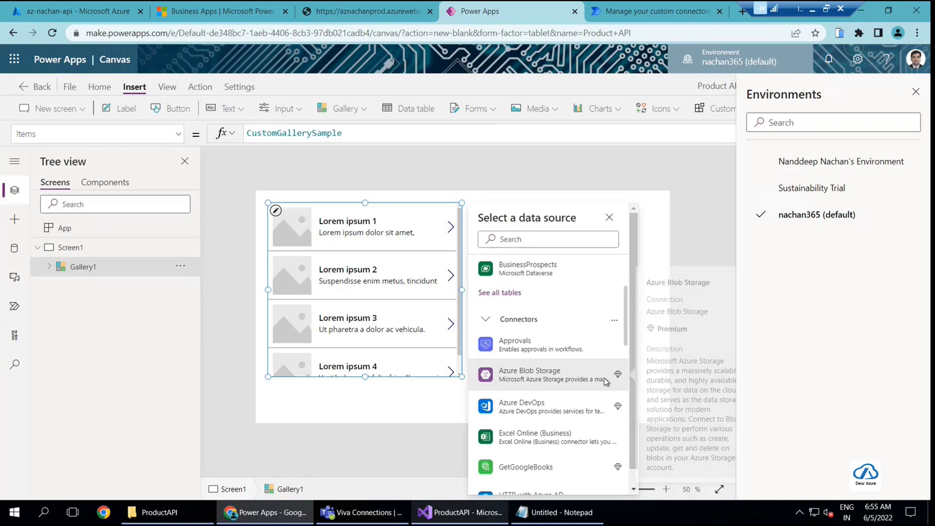
{"action": "scroll", "coordinate": [603, 381], "scroll_direction": "down", "scroll_amount": 7}
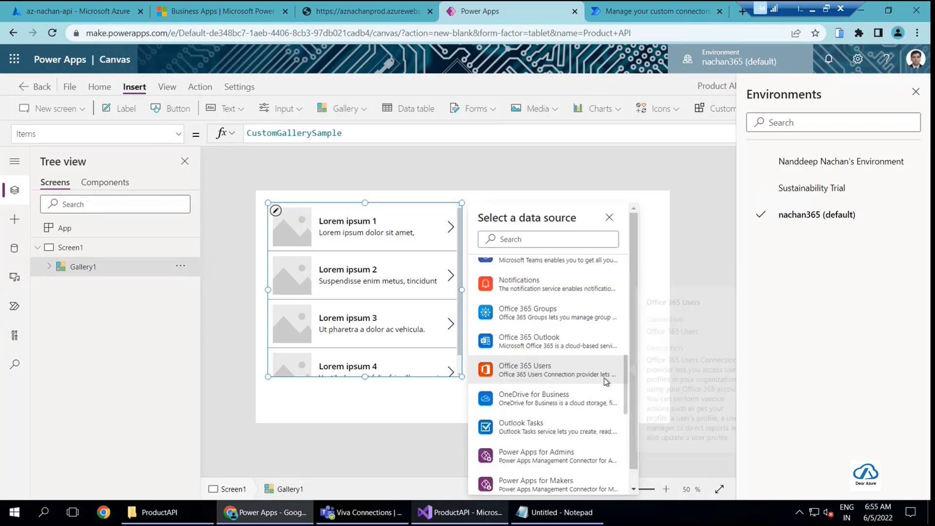
{"action": "left_click", "coordinate": [525, 239]}
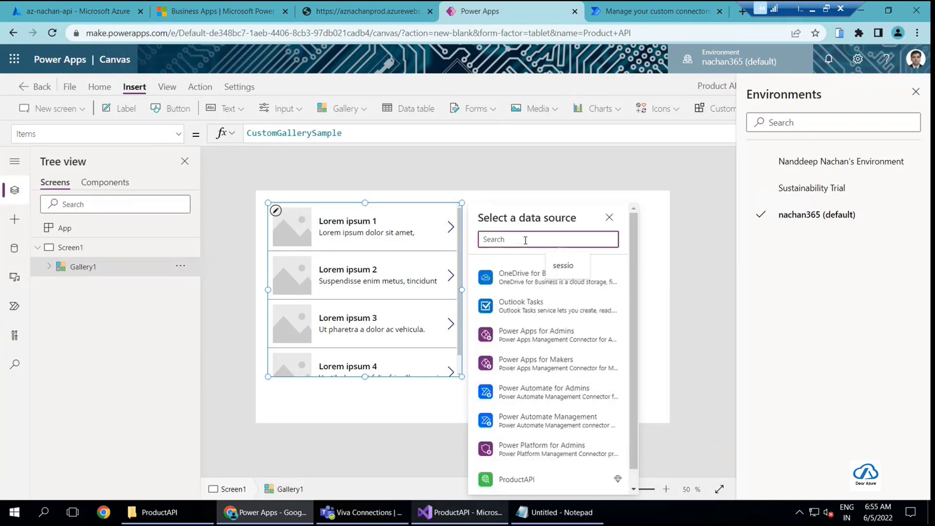
{"action": "left_click", "coordinate": [527, 483]}
{"action": "left_click", "coordinate": [517, 272]}
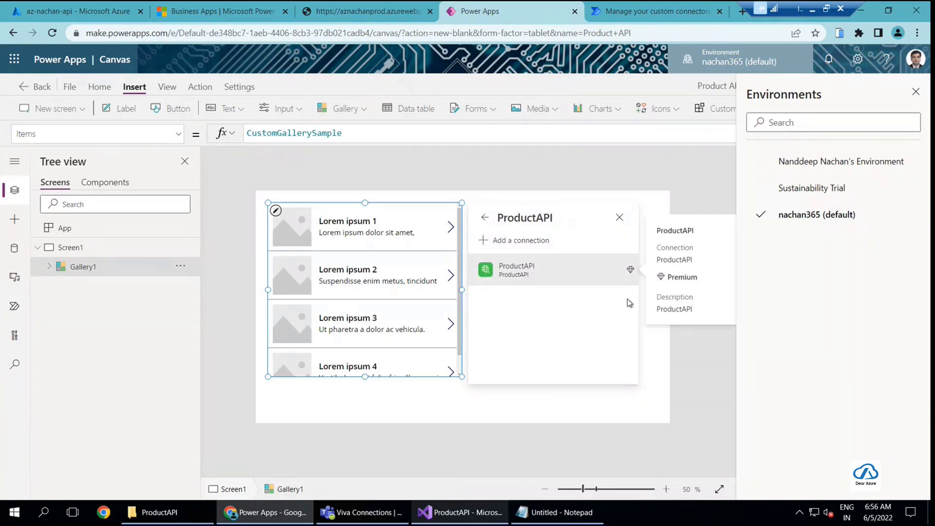
Set the gallery's Items formula to ProductAPI.getapiproducts() so it lists three products.
{"action": "left_click", "coordinate": [372, 132]}
{"action": "key", "text": "ctrl+a"}
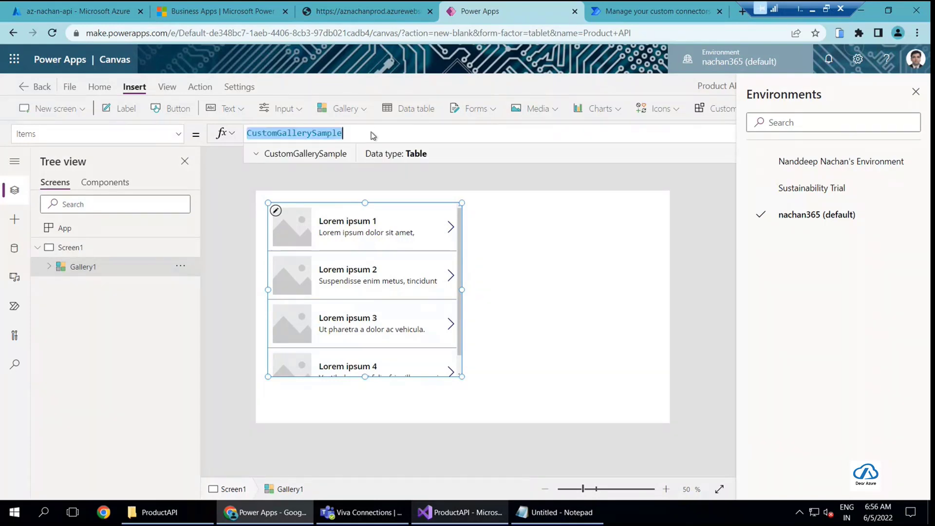
{"action": "type", "text": "pro"}
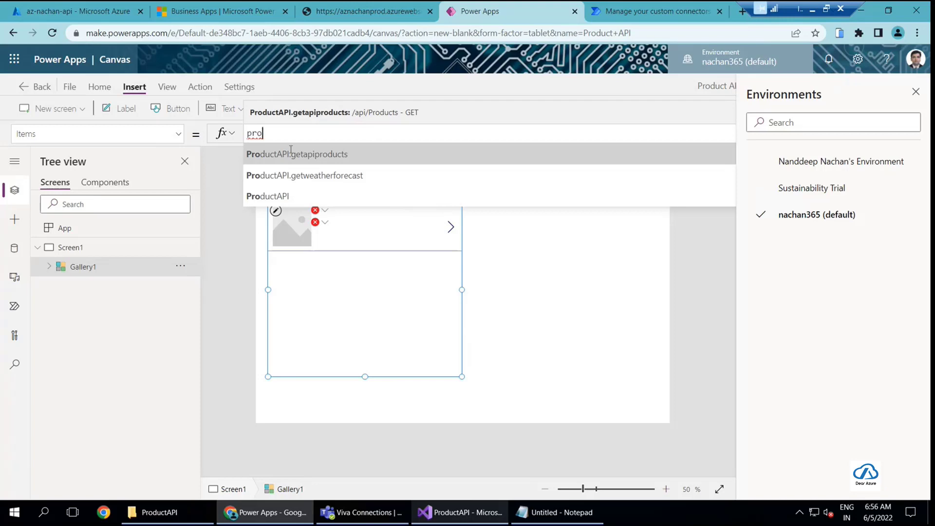
{"action": "left_click", "coordinate": [346, 155]}
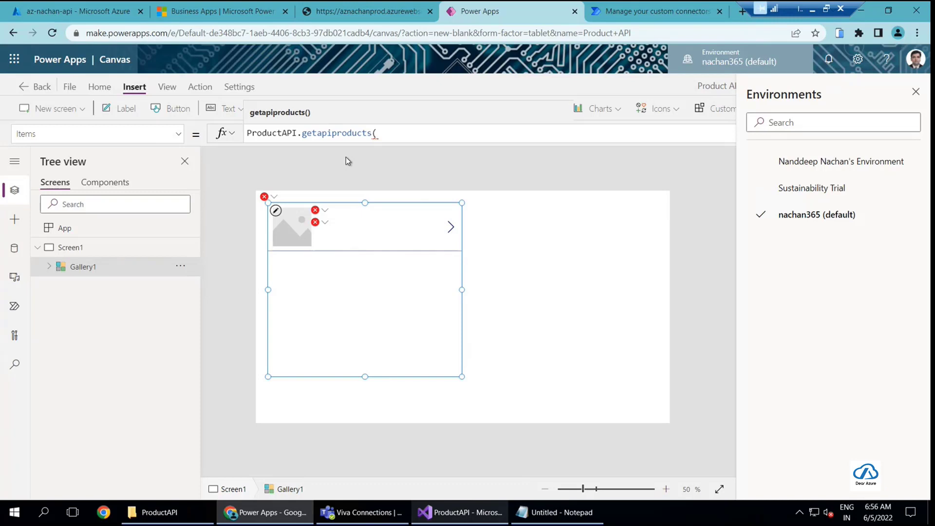
{"action": "type", "text": ")"}
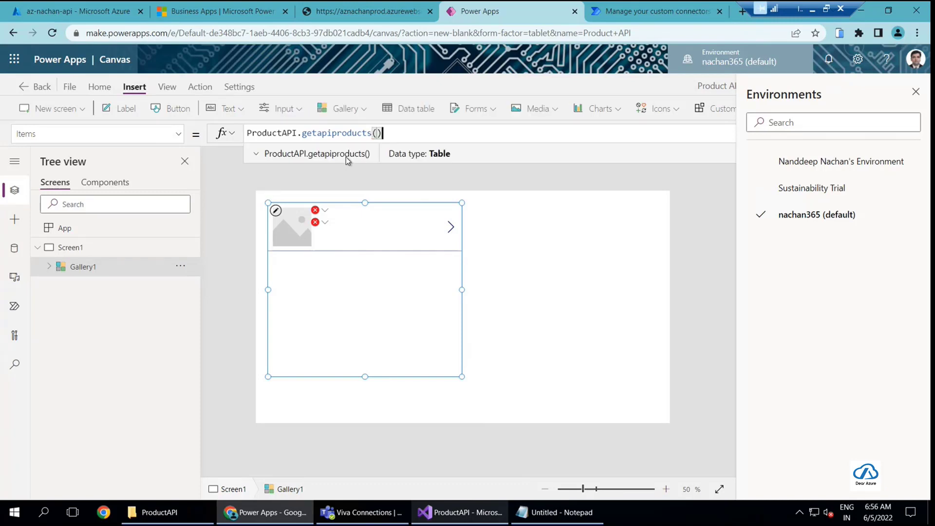
{"action": "type", "text": "."}
{"action": "key", "text": "Down"}
{"action": "key", "text": "Down"}
{"action": "key", "text": "Down"}
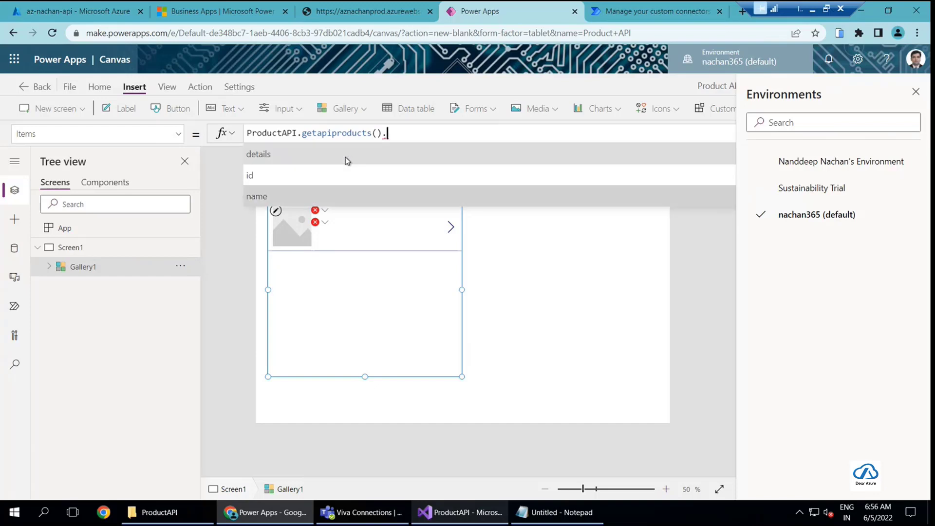
{"action": "key", "text": "Up"}
{"action": "key", "text": "Up"}
{"action": "key", "text": "Up"}
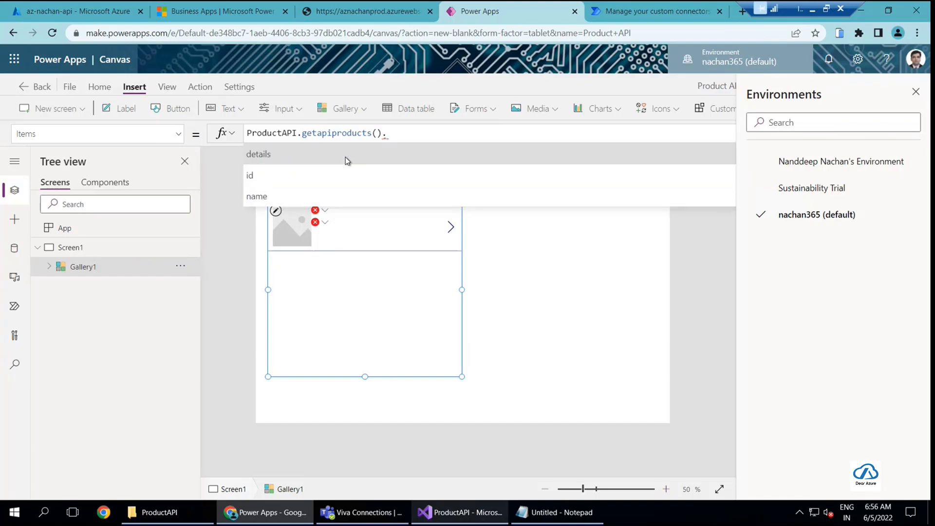
{"action": "key", "text": "BackSpace"}
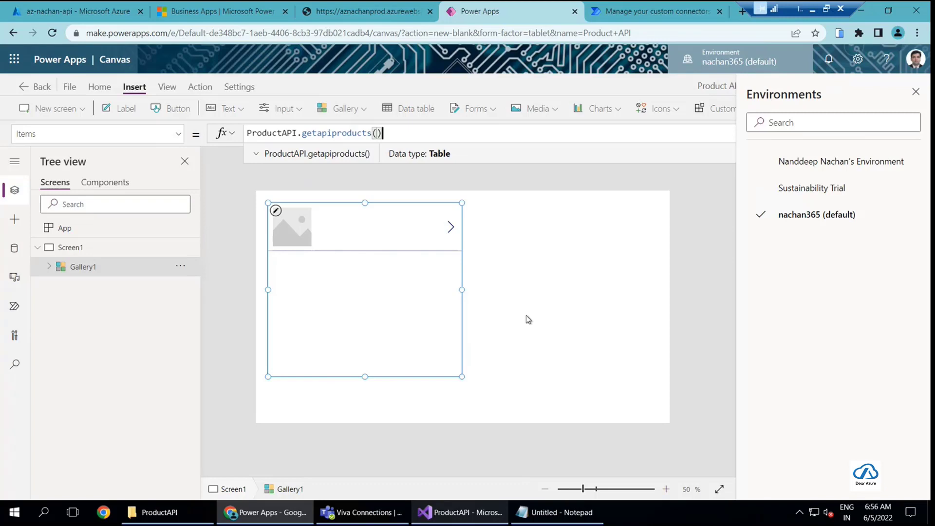
{"action": "left_click", "coordinate": [526, 314]}
{"action": "left_click", "coordinate": [369, 246]}
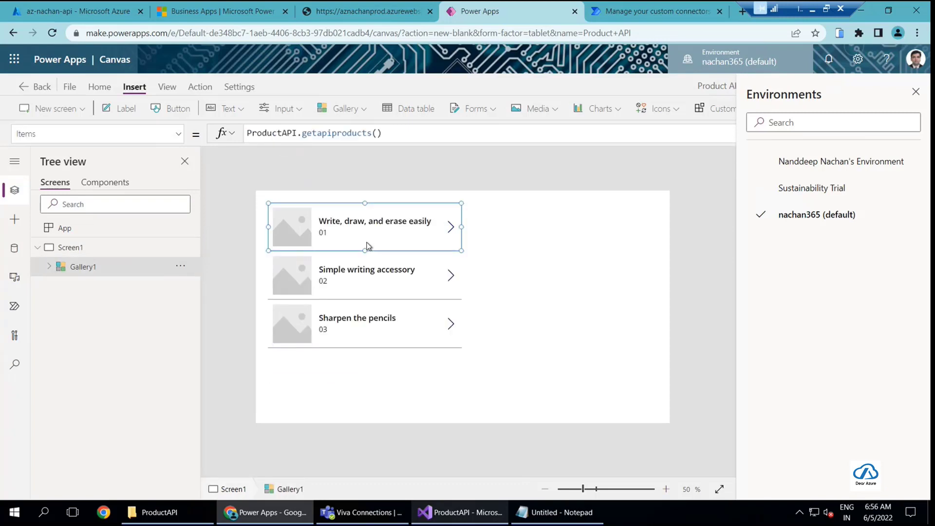
Set the gallery title label's Text to ThisItem.name.
{"action": "left_click", "coordinate": [349, 222]}
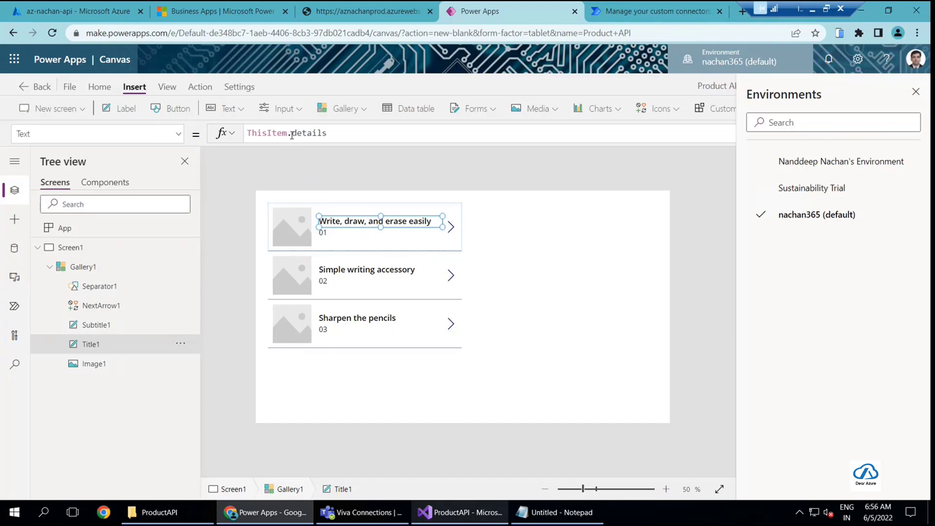
{"action": "left_click_drag", "start_coordinate": [287, 133], "coordinate": [400, 148]}
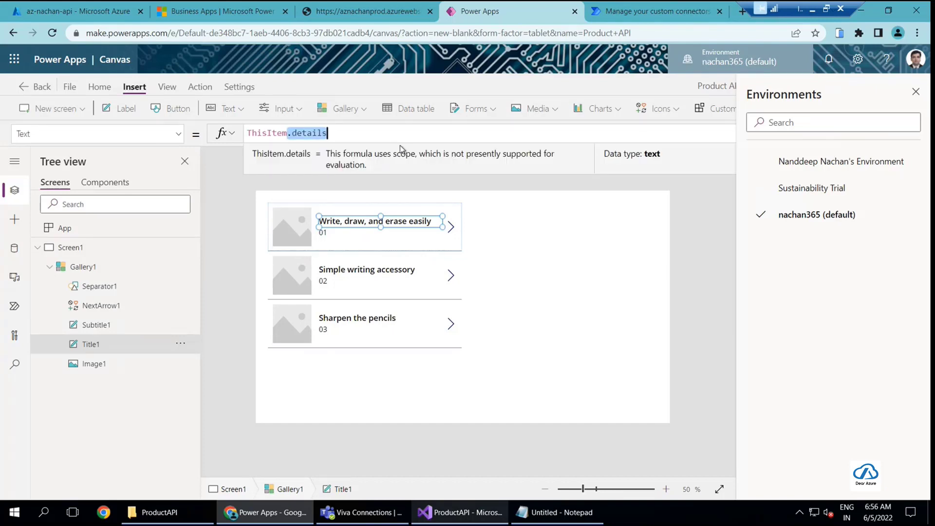
{"action": "type", "text": "."}
{"action": "key", "text": "Down"}
{"action": "key", "text": "Down"}
{"action": "key", "text": "Down"}
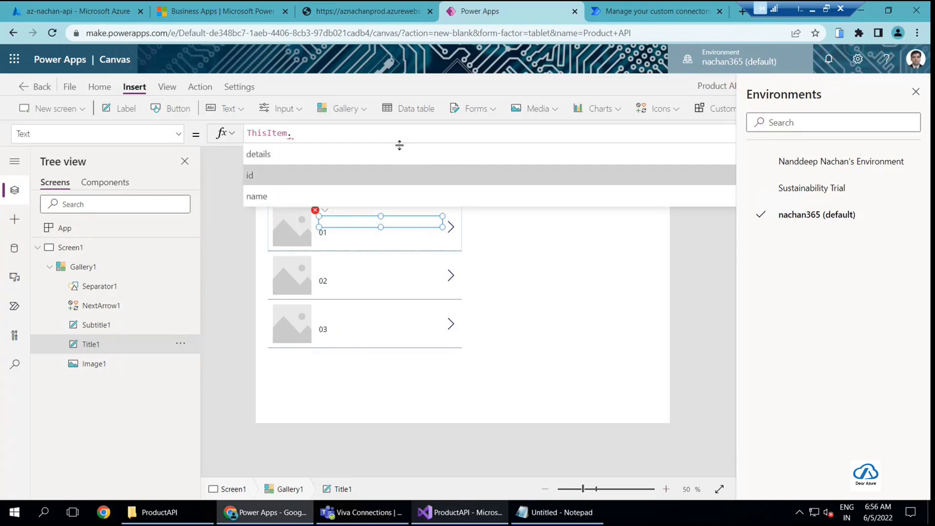
{"action": "key", "text": "Return"}
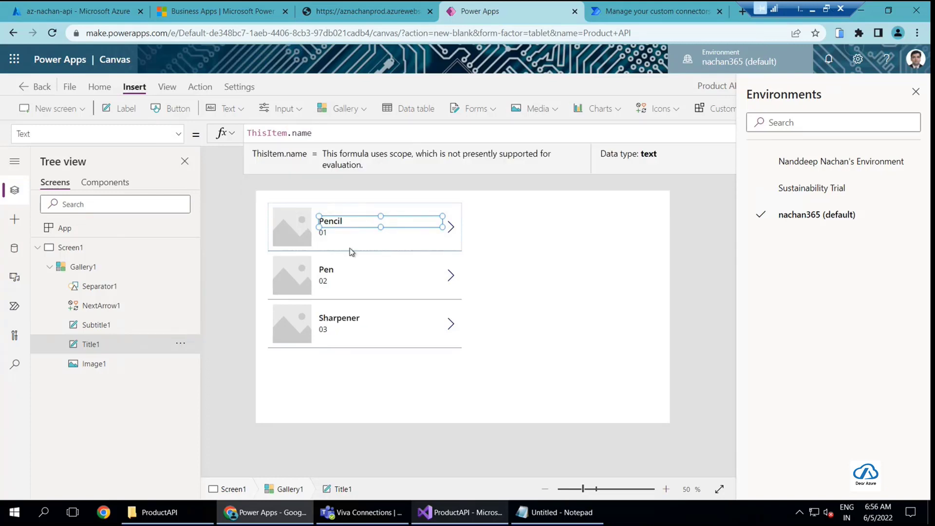
Change the subtitle label's Text from ThisItem.id to ThisItem.details.
{"action": "left_click", "coordinate": [343, 231]}
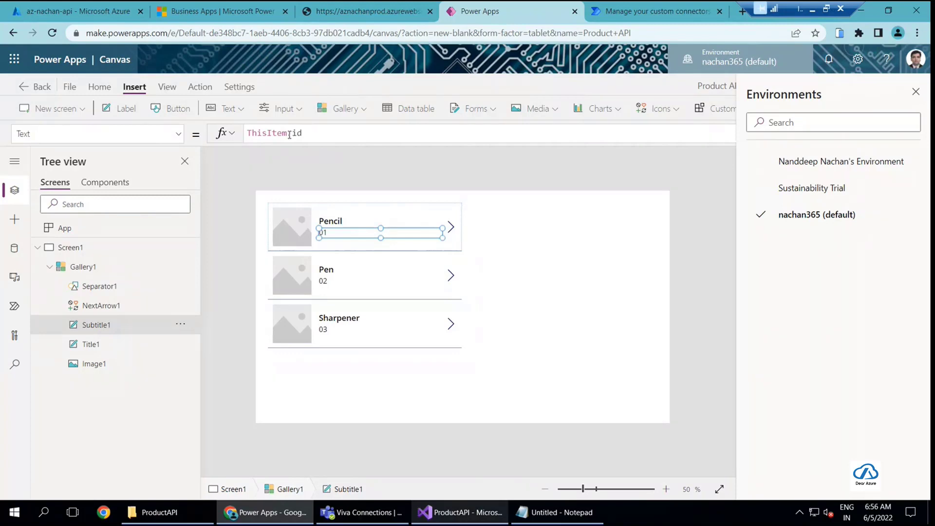
{"action": "left_click_drag", "start_coordinate": [292, 136], "coordinate": [378, 134]}
{"action": "key", "text": "BackSpace"}
{"action": "type", "text": "details"}
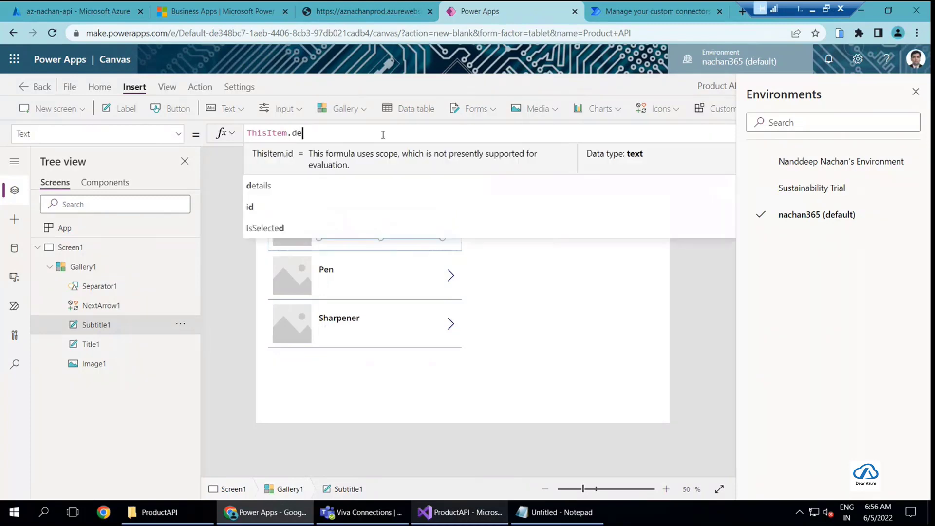
{"action": "key", "text": "Return"}
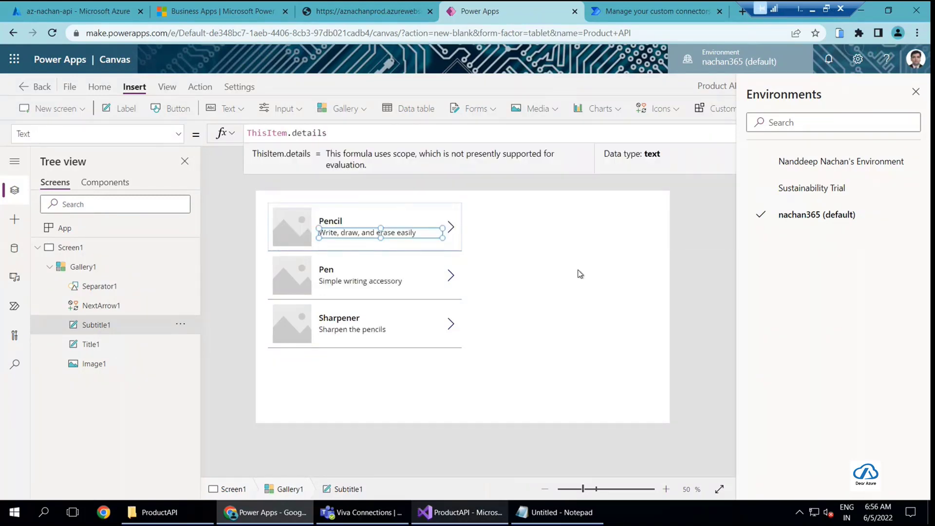
{"action": "left_click", "coordinate": [580, 273]}
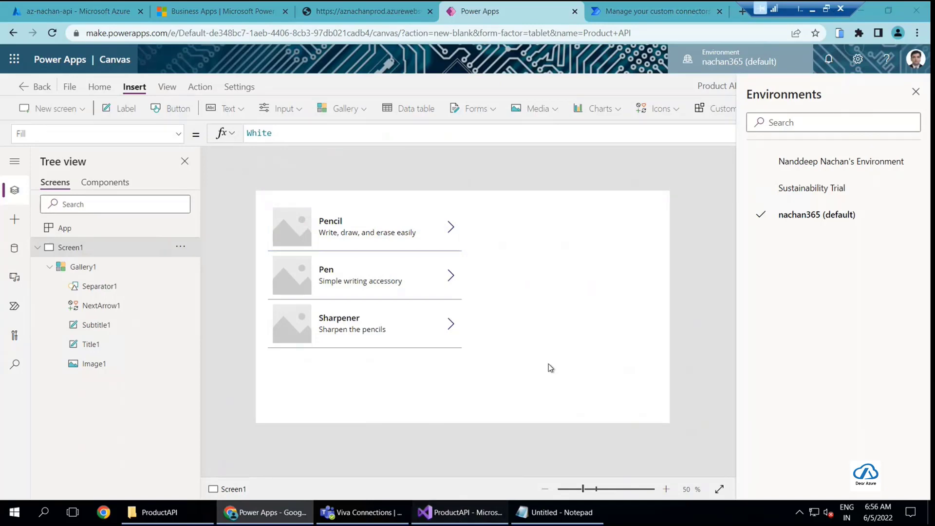
{"action": "key", "text": "alt+Tab"}
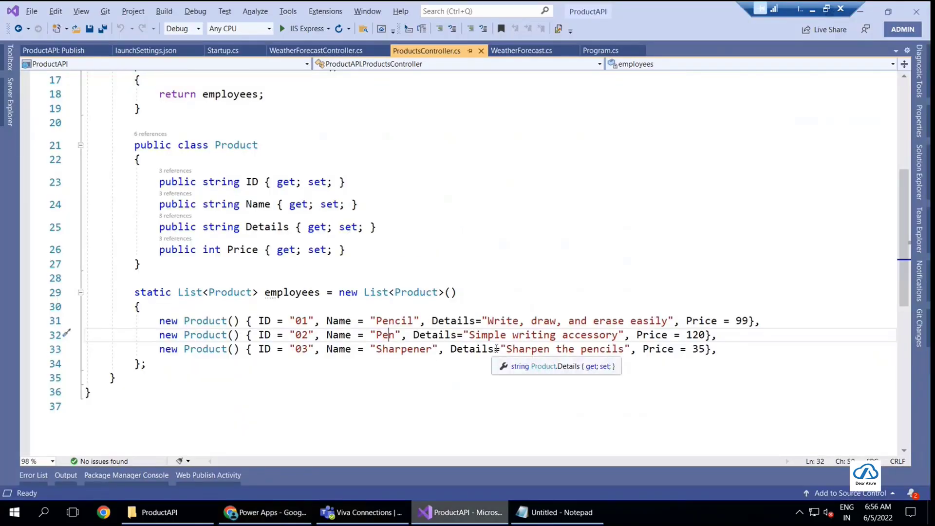
Compare ProductsController.cs's Pencil, Pen and Sharpener entries with the gallery, then return to Power Apps.
{"action": "key", "text": "alt+Tab"}
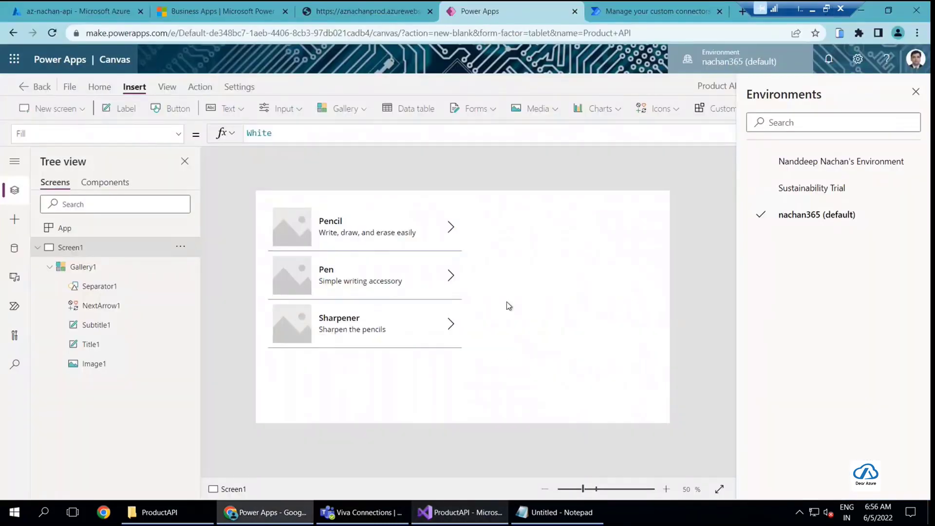
Close the Environments pane and preview the app listing Pencil, Pen and Sharpener, then dismiss the tip.
{"action": "left_click", "coordinate": [916, 92]}
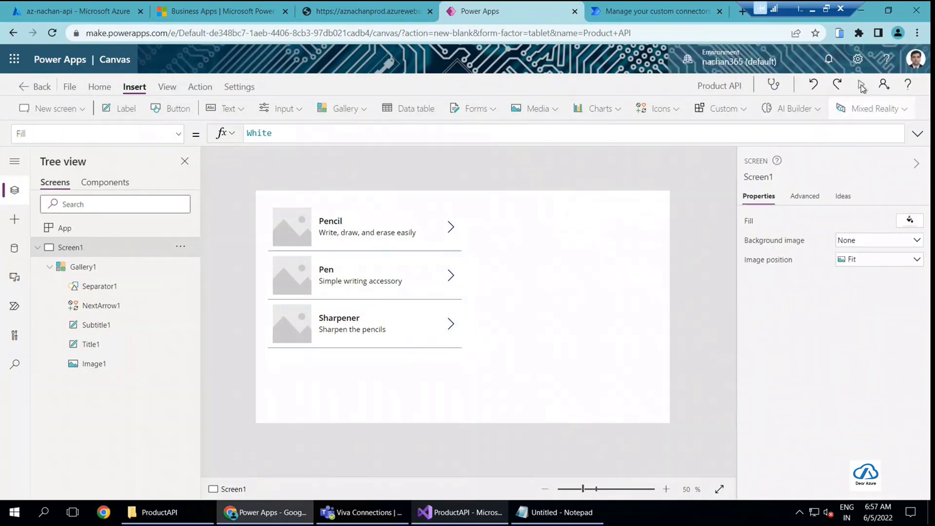
{"action": "left_click", "coordinate": [861, 87]}
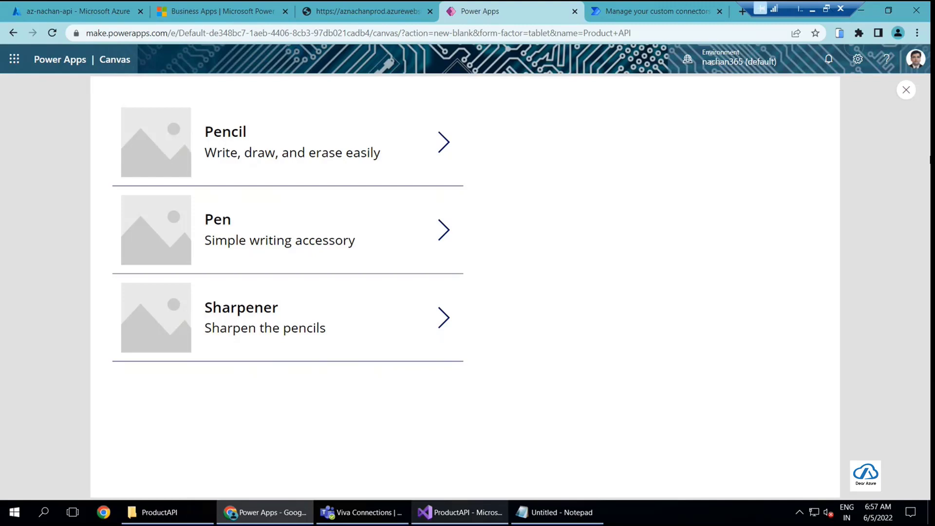
{"action": "left_click", "coordinate": [905, 90]}
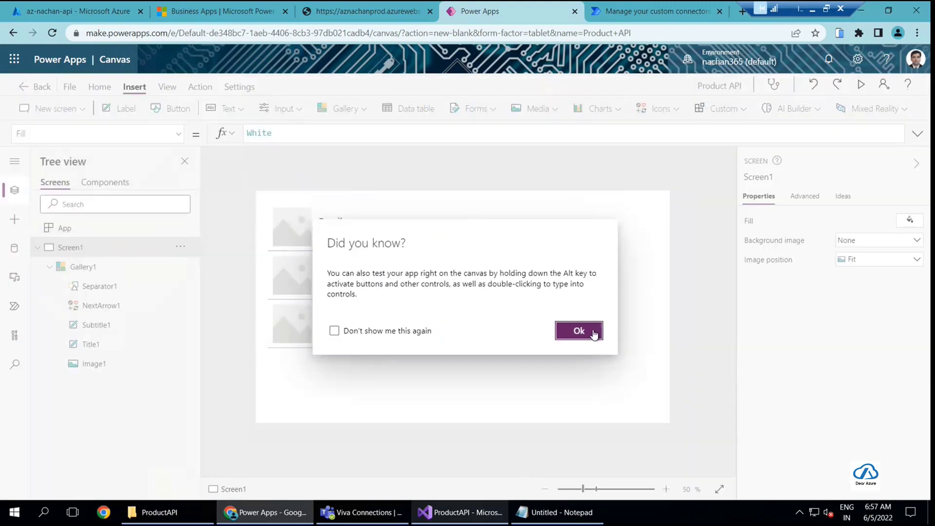
{"action": "left_click", "coordinate": [579, 331]}
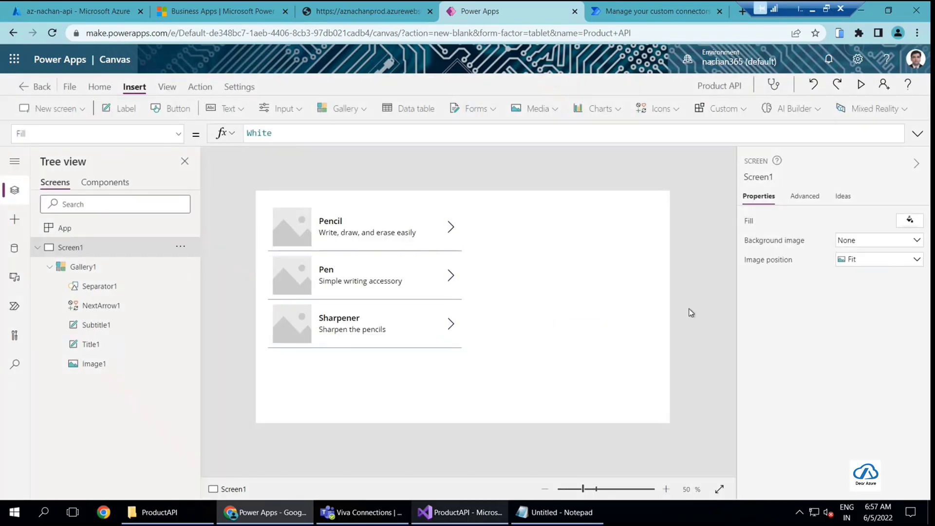